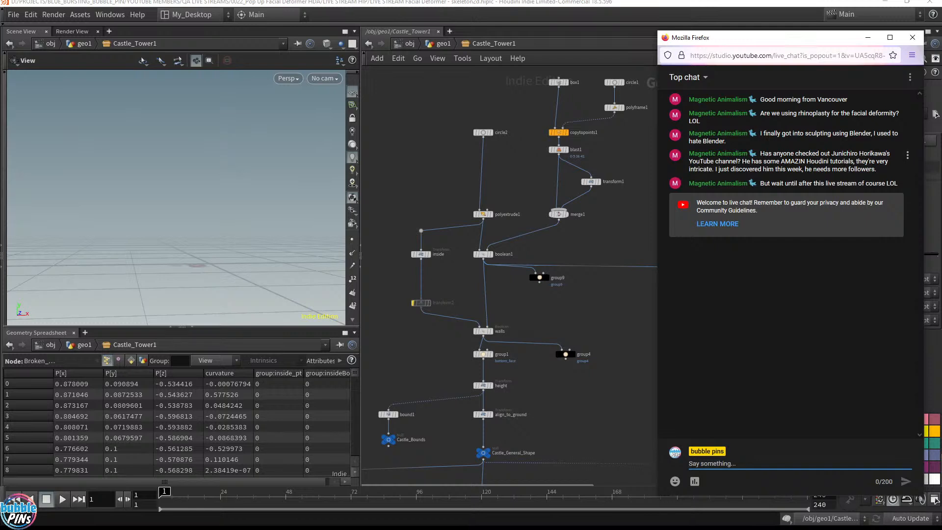
pyautogui.doubleClick(844, 153)
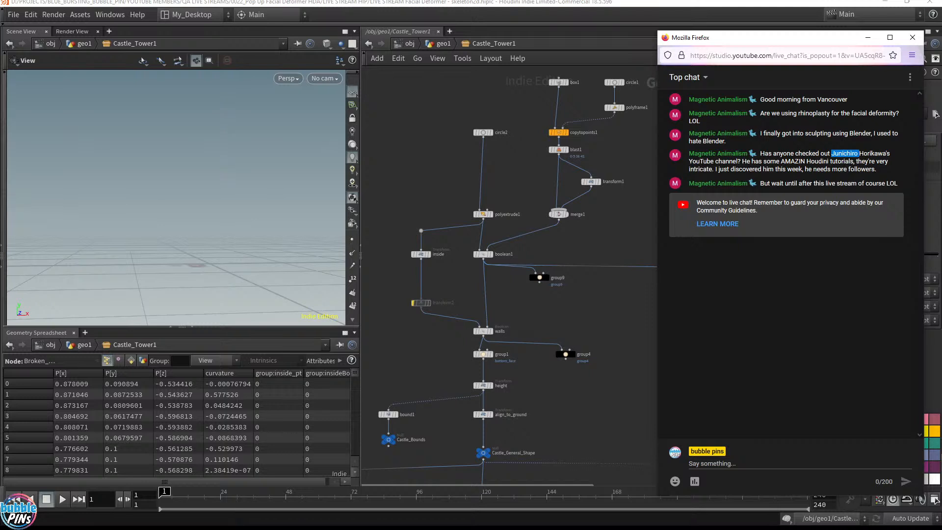
pyautogui.click(842, 182)
pyautogui.doubleClick(845, 153)
pyautogui.click(835, 349)
pyautogui.click(936, 114)
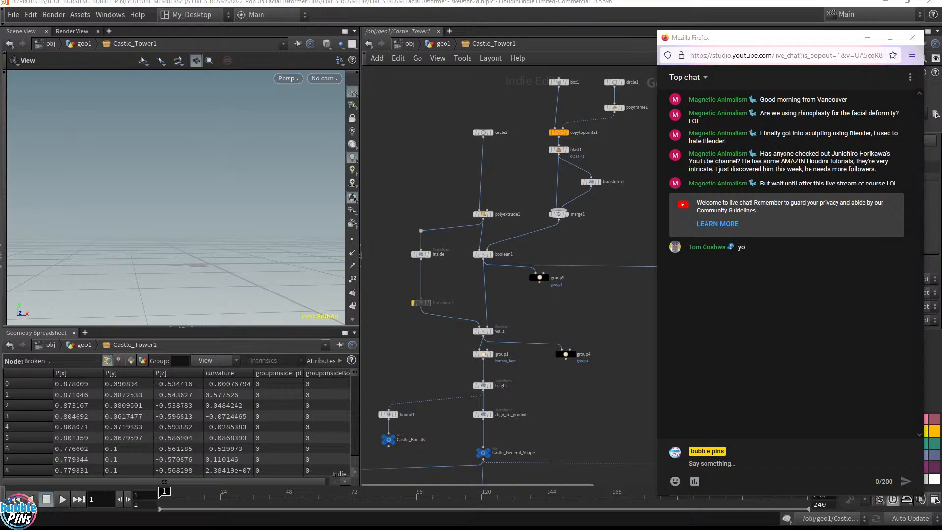
pyautogui.click(778, 265)
# Step: Go up to the object level, enter the Lady_Bug geometry network and frame the ladybug model
pyautogui.click(442, 44)
pyautogui.click(410, 44)
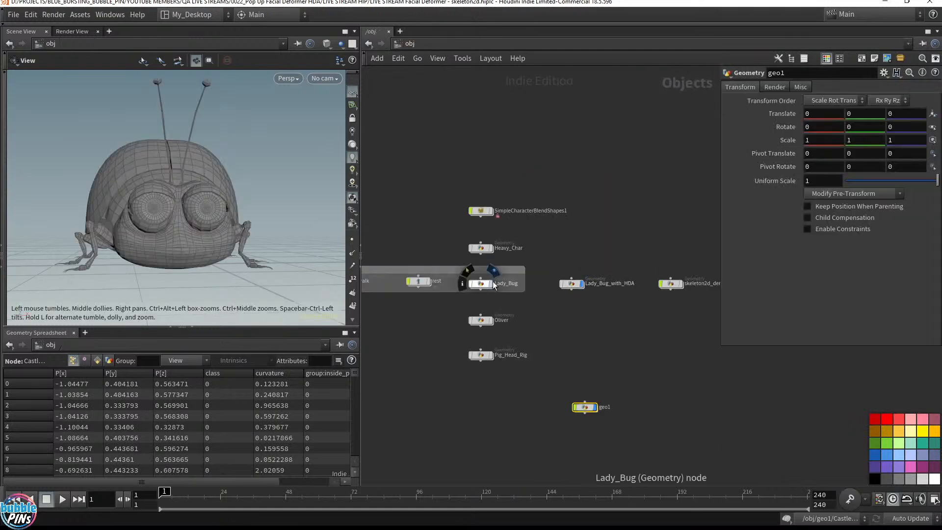
pyautogui.click(583, 285)
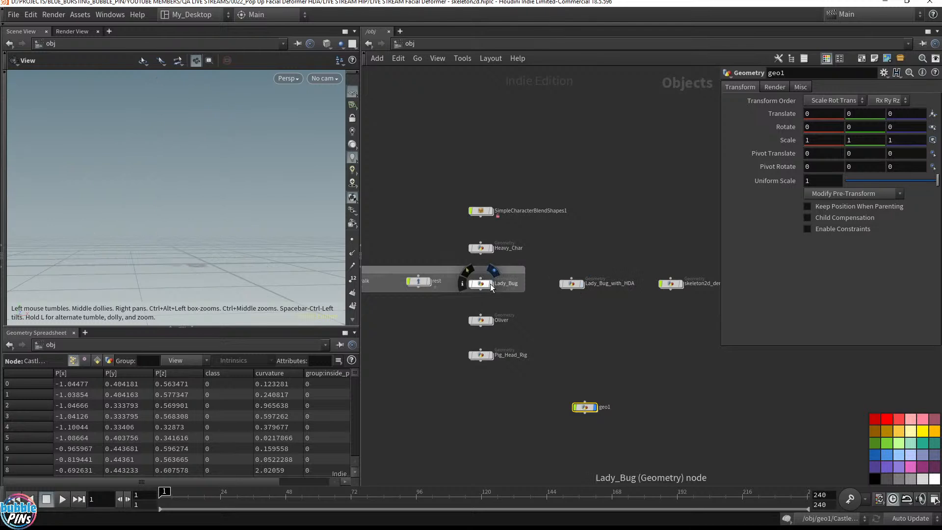
pyautogui.doubleClick(490, 283)
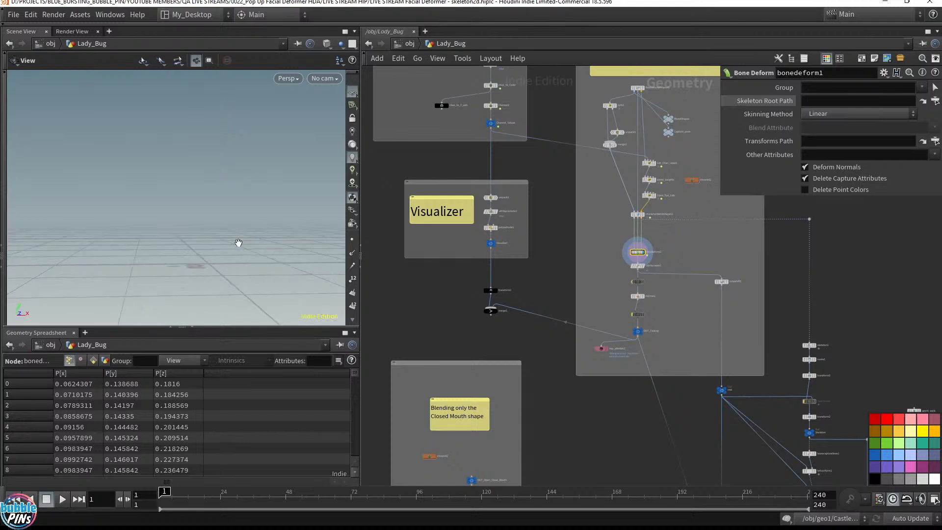
pyautogui.press('f')
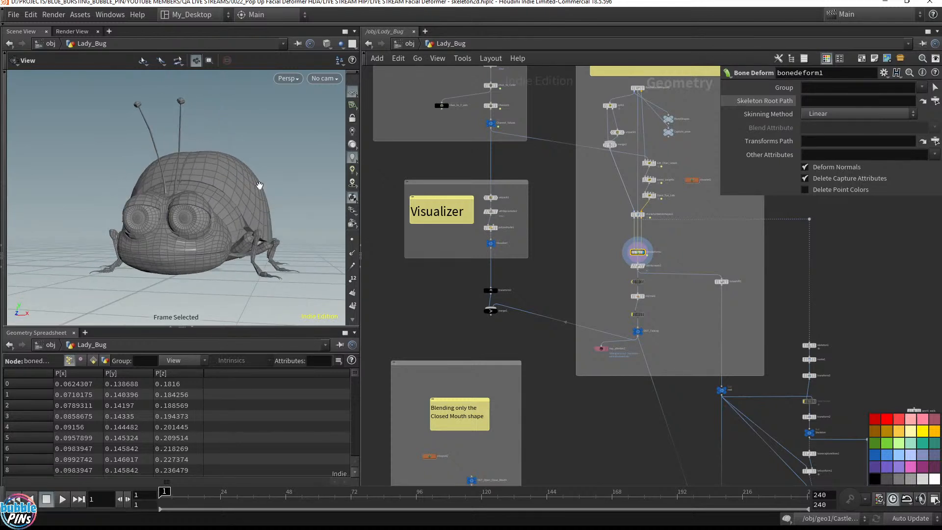
pyautogui.click(345, 32)
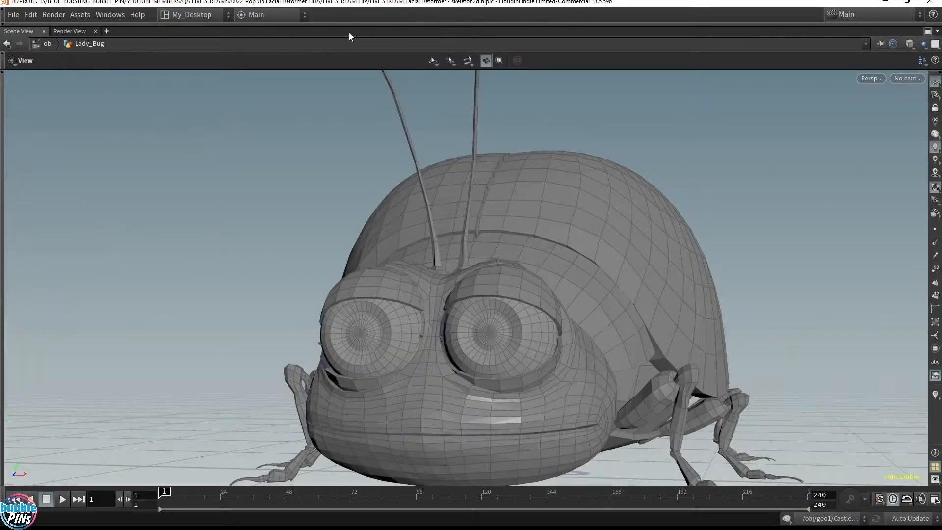
pyautogui.click(927, 31)
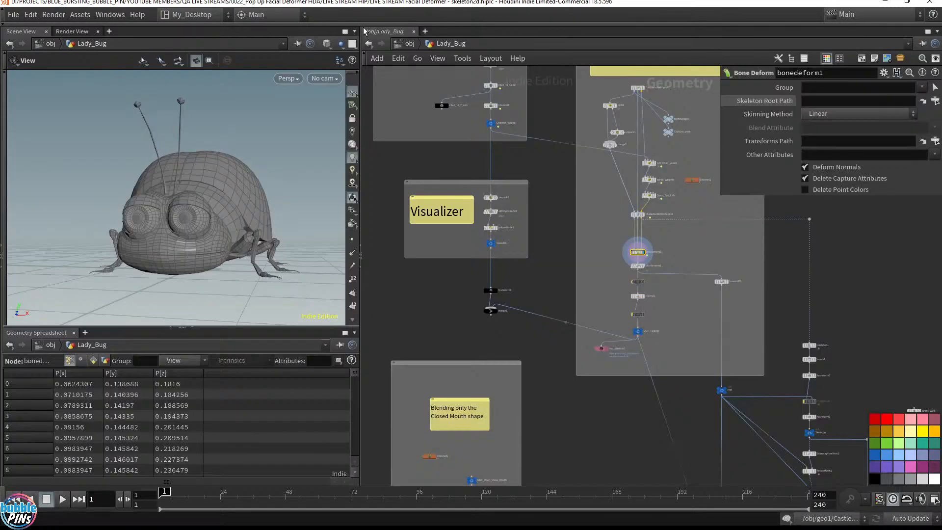
pyautogui.click(345, 31)
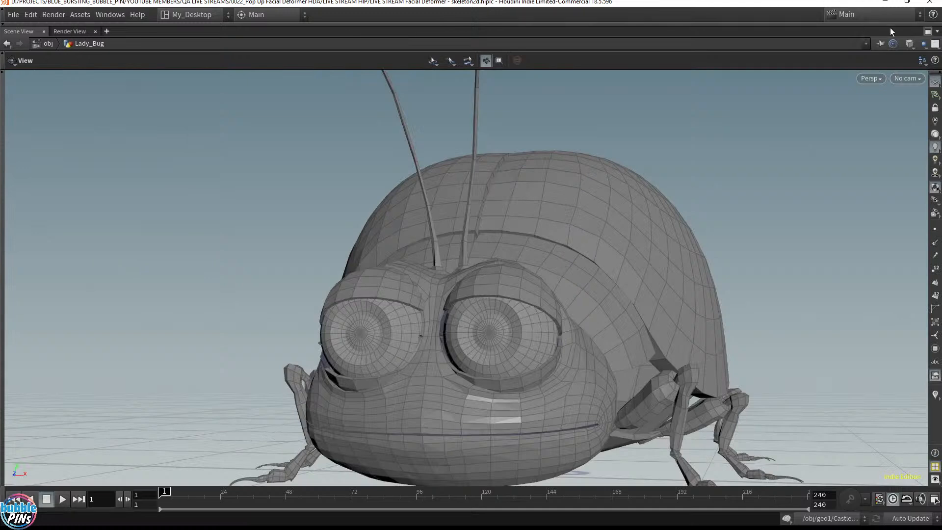
pyautogui.click(927, 31)
# Step: Tear off the Scene View into its own floating window and place it over the original viewport area
pyautogui.click(355, 31)
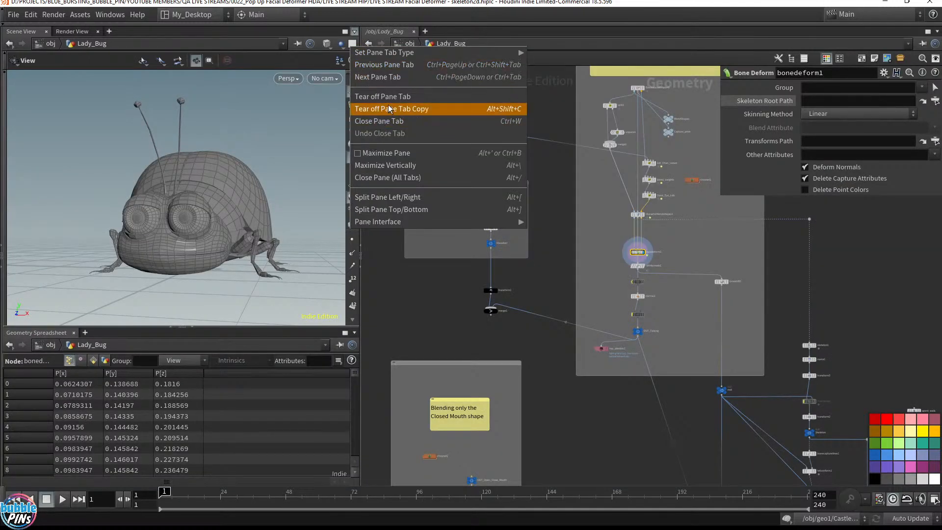
pyautogui.click(400, 97)
pyautogui.moveTo(419, 10); pyautogui.dragTo(187, 12)
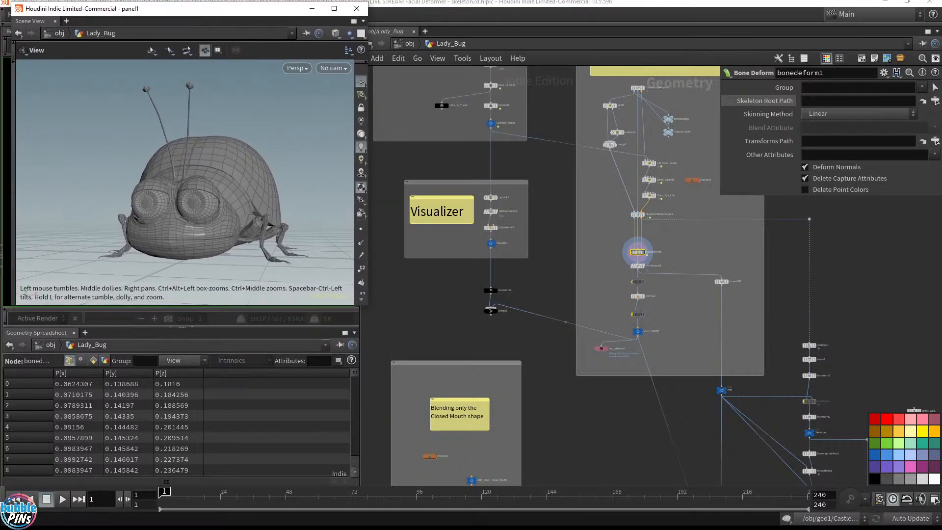
# Step: Un-maximize the main window and resize it to fill the space beside the live chat window
pyautogui.click(906, 3)
pyautogui.moveTo(780, 99); pyautogui.dragTo(1, 267)
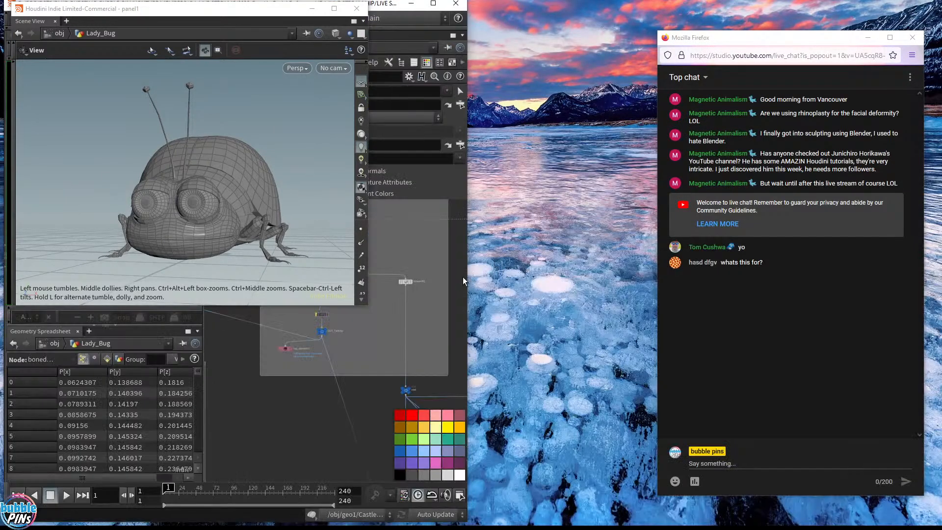
pyautogui.moveTo(467, 271); pyautogui.dragTo(651, 267)
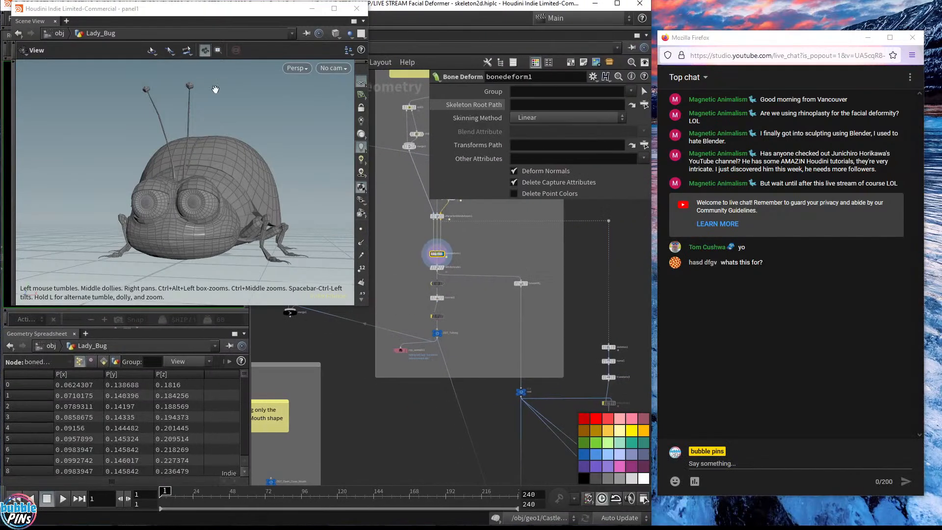
# Step: Add a new Scene View tab to the Render View's pane and close the floating viewer window
pyautogui.moveTo(215, 9); pyautogui.dragTo(236, 93)
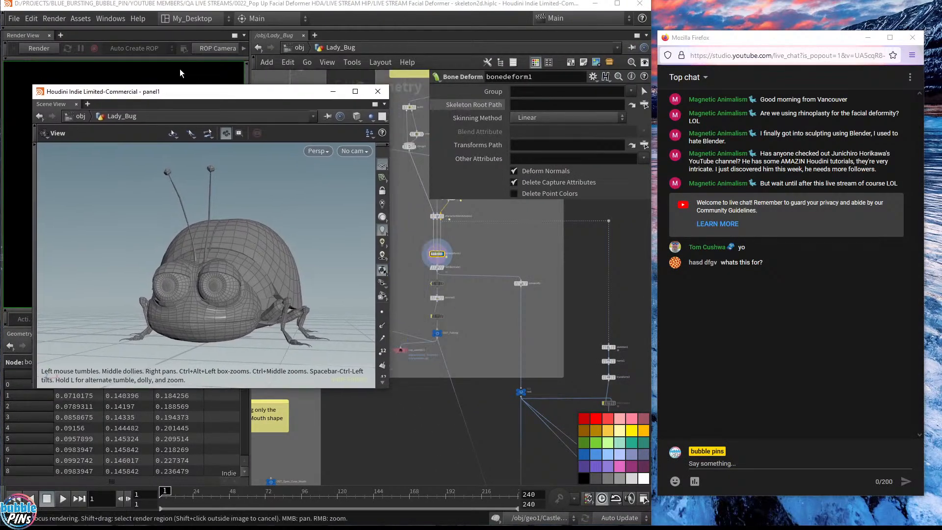
pyautogui.click(61, 35)
pyautogui.moveTo(98, 69)
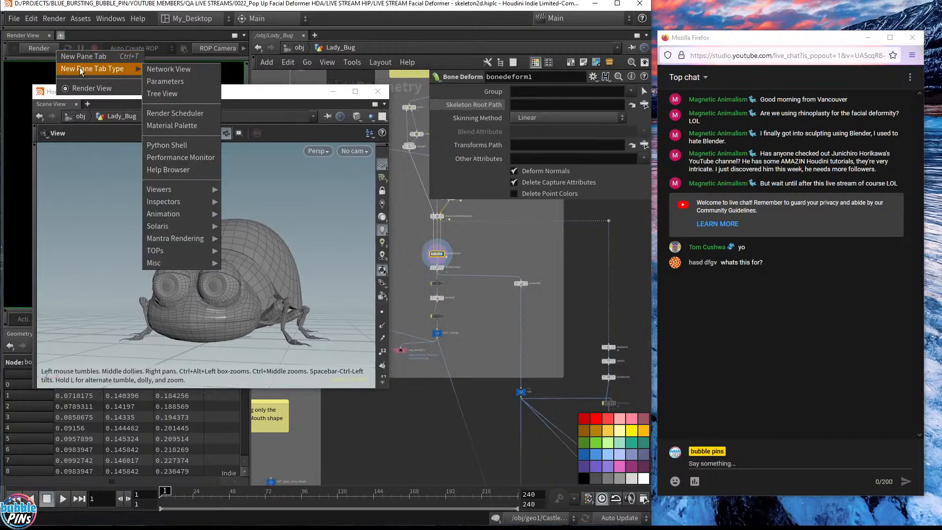
pyautogui.moveTo(167, 189)
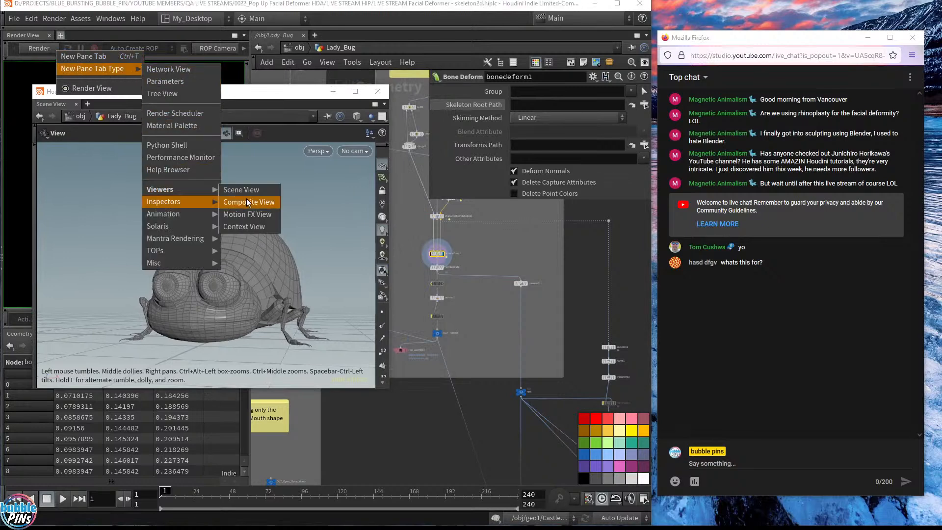
pyautogui.click(250, 202)
pyautogui.click(377, 92)
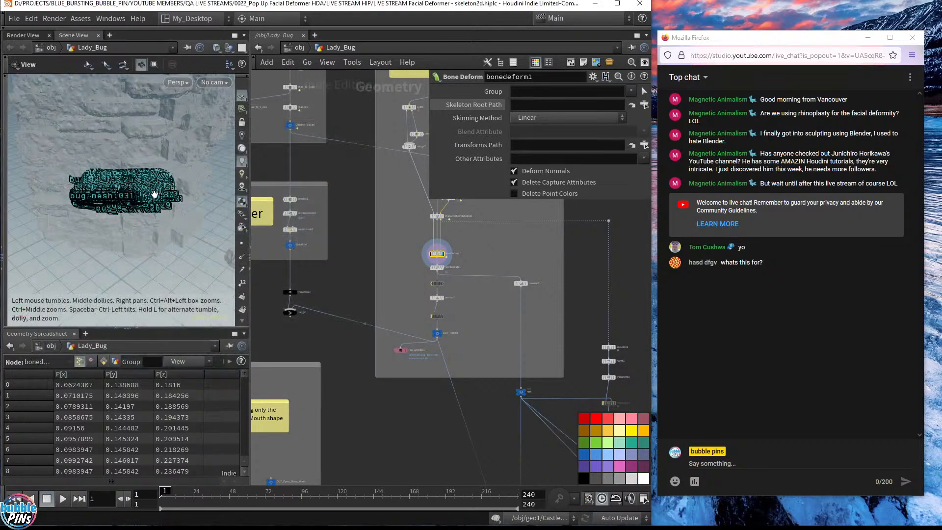
# Step: Hide the other objects in the viewport, frame the ladybug and turn off its mesh name labels
pyautogui.click(229, 48)
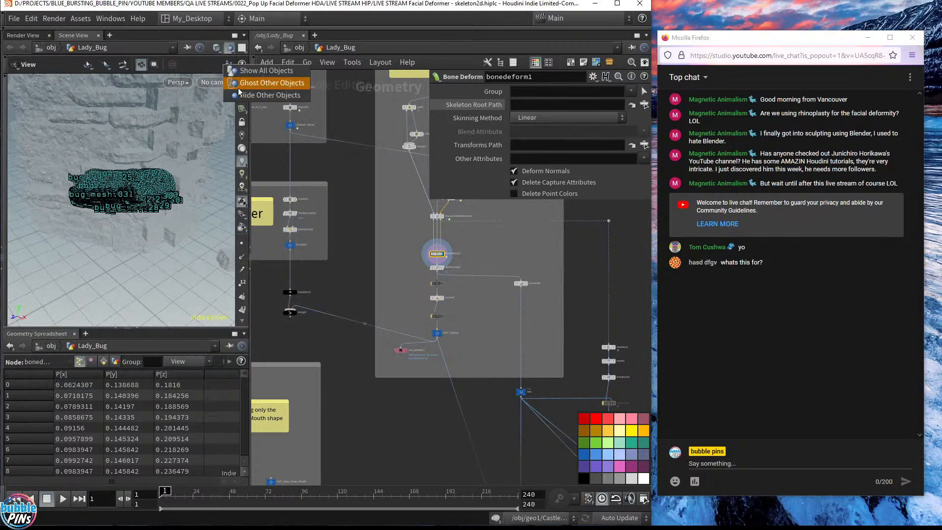
pyautogui.click(243, 94)
pyautogui.hotkey('space', 'g')
pyautogui.scroll(-5, 242, 265)
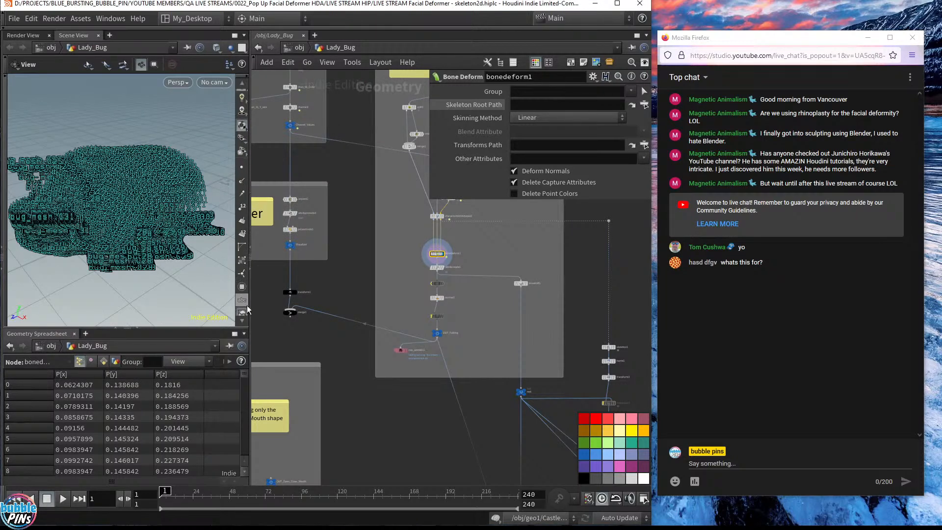
pyautogui.click(242, 268)
pyautogui.moveTo(130, 244); pyautogui.dragTo(142, 215)
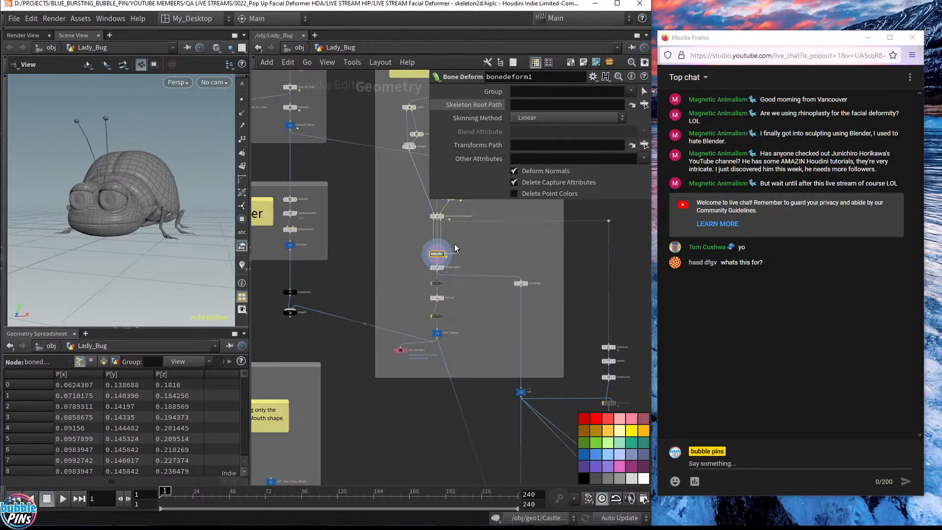
# Step: Hide the parameter overlay and examine the nodes around characterblendshapes and bonedeform1 in the Lady_Bug network
pyautogui.press('p')
pyautogui.scroll(3, 490, 238)
pyautogui.moveTo(488, 264); pyautogui.dragTo(494, 180, button='middle')
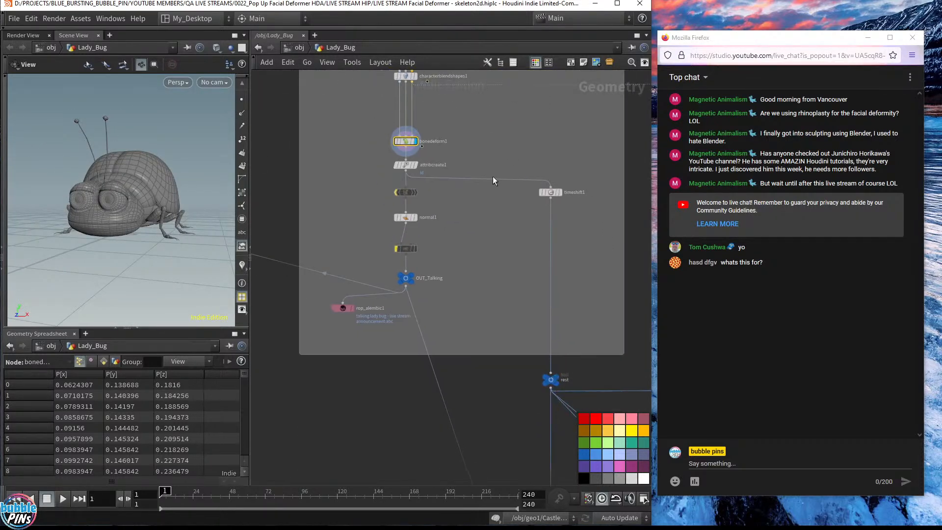
pyautogui.moveTo(527, 301); pyautogui.dragTo(345, 167, button='middle')
pyautogui.moveTo(396, 145); pyautogui.dragTo(469, 446, button='middle')
pyautogui.moveTo(406, 206); pyautogui.dragTo(564, 191, button='middle')
pyautogui.moveTo(404, 265); pyautogui.dragTo(558, 377, button='middle')
pyautogui.moveTo(429, 142); pyautogui.dragTo(351, 120, button='middle')
pyautogui.moveTo(492, 331); pyautogui.dragTo(409, 278, button='middle')
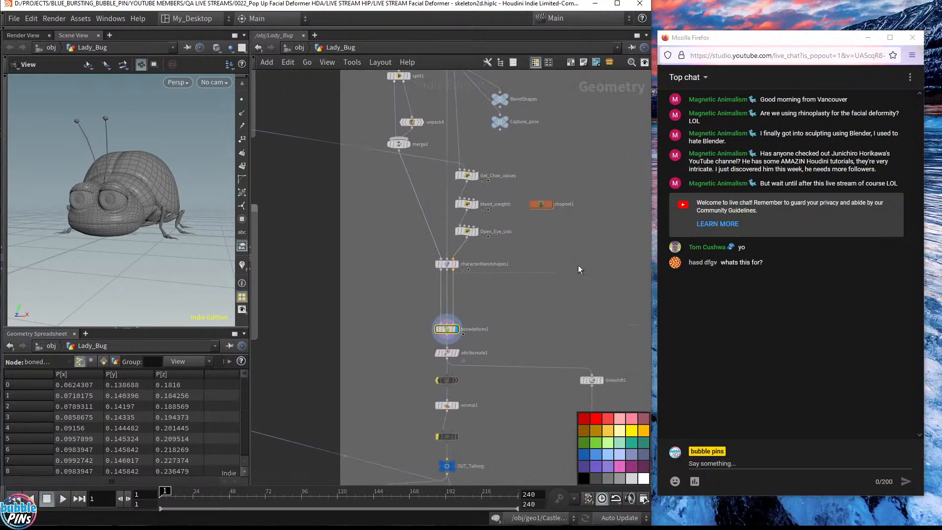
# Step: Inside chopnet1, try to wire audioin1 into the voicesync node, and return to the Lady_Bug network
pyautogui.doubleClick(541, 204)
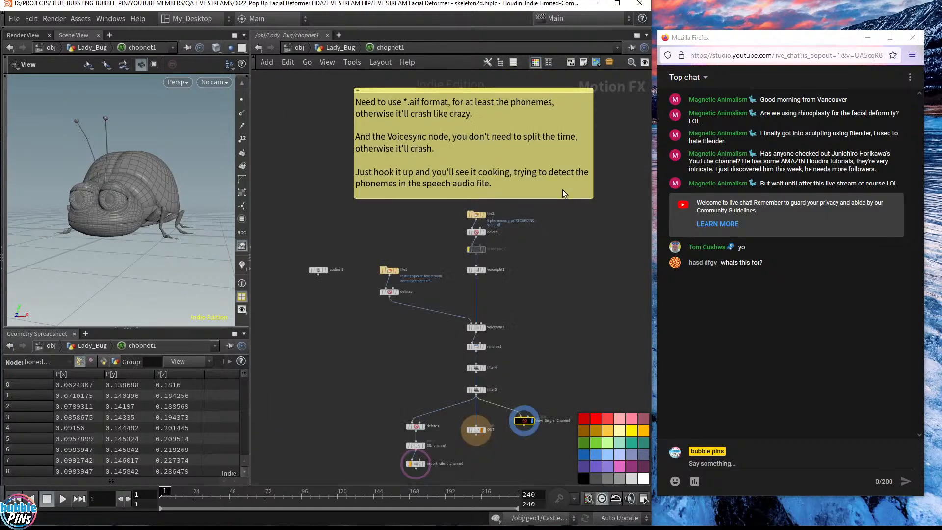
pyautogui.moveTo(316, 273); pyautogui.dragTo(470, 324)
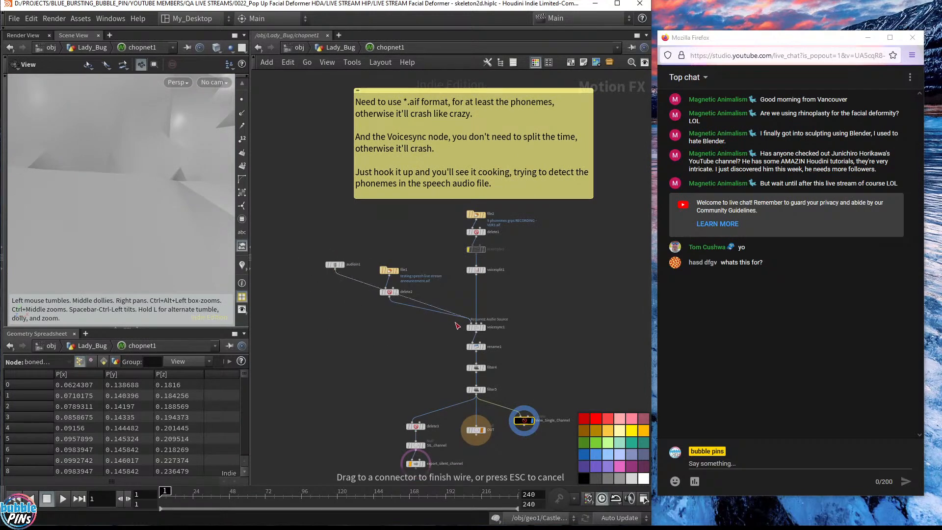
pyautogui.click(338, 47)
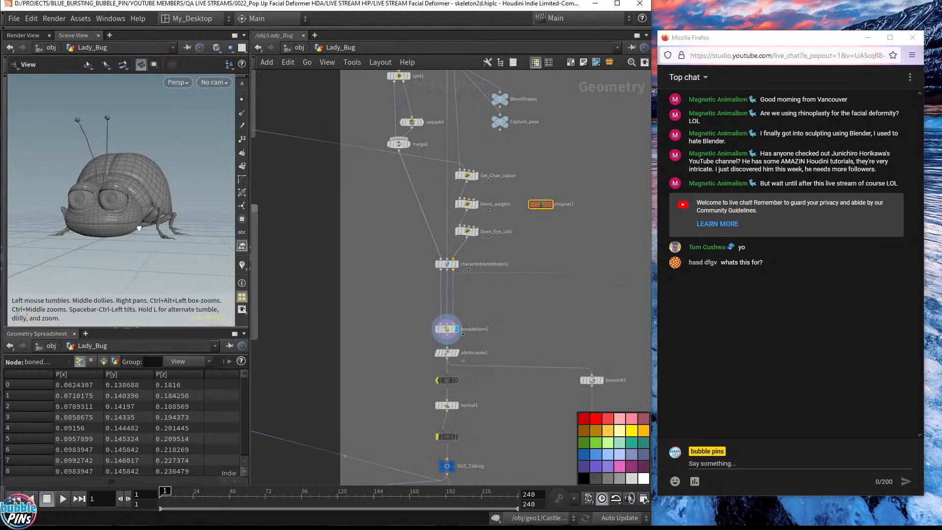
# Step: Display the merge1 node and frame the Visualizer node's geometry in the viewport
pyautogui.moveTo(399, 376); pyautogui.dragTo(532, 249, button='middle')
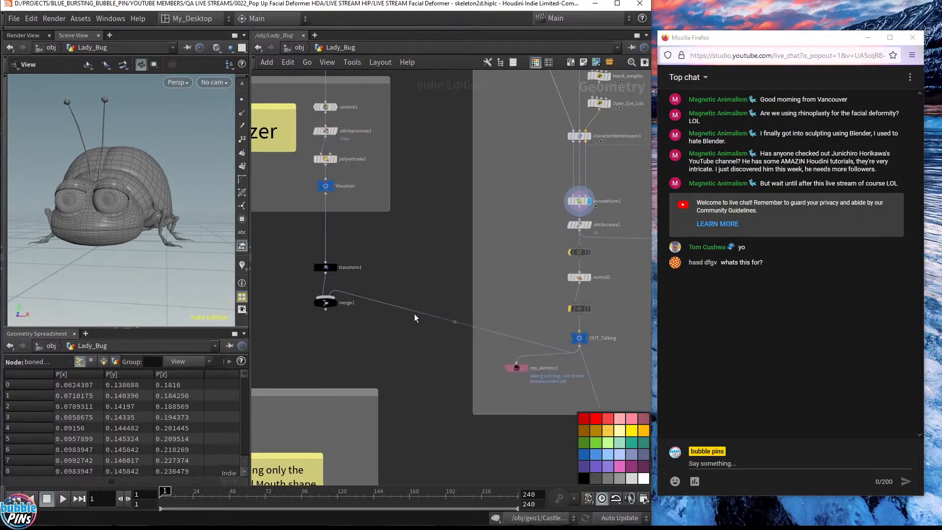
pyautogui.click(337, 305)
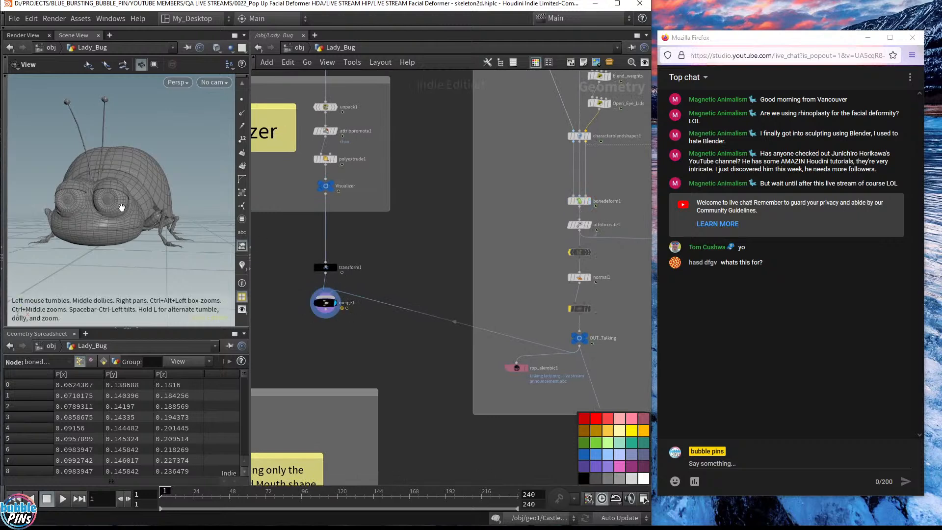
pyautogui.moveTo(63, 212); pyautogui.dragTo(252, 198)
pyautogui.click(326, 186)
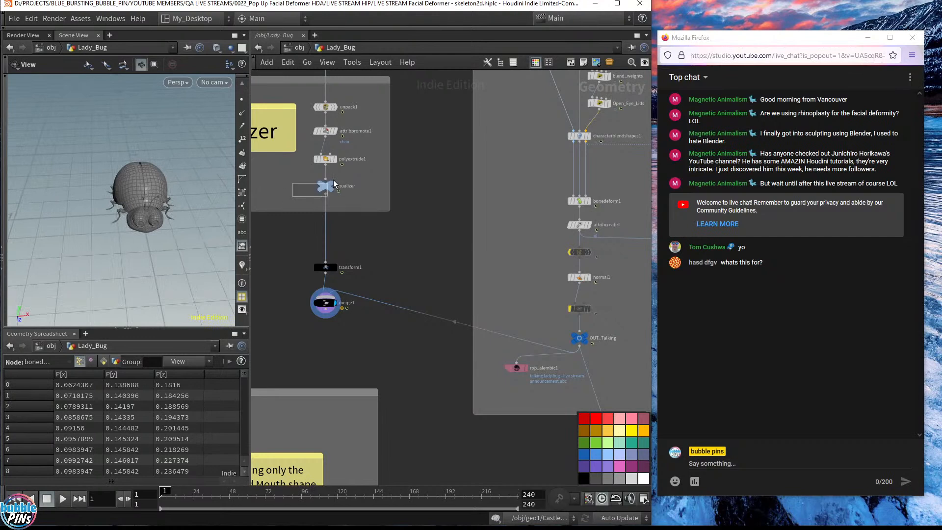
pyautogui.press('f')
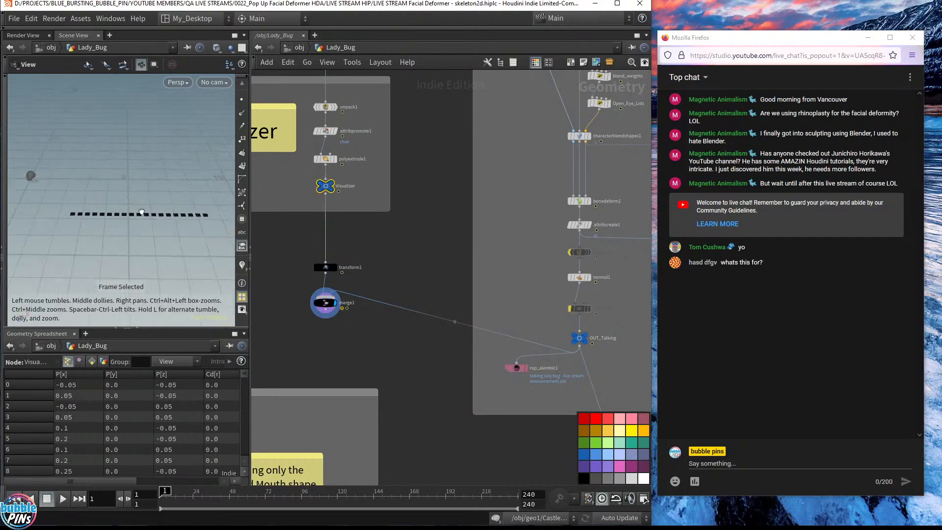
# Step: Move the visualizer row with transform1 so its first point sits at about X -0.33, Y 0.32, Z -1.84
pyautogui.click(326, 267)
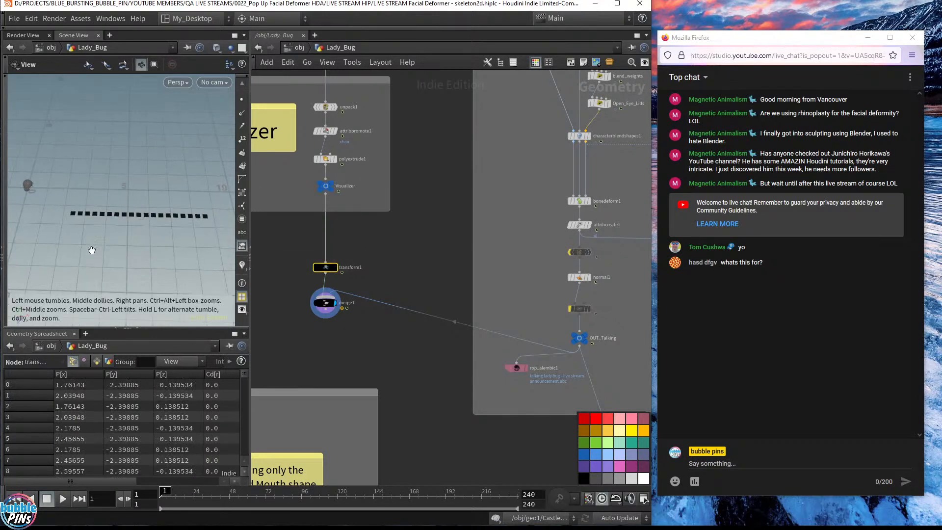
pyautogui.press('Return')
pyautogui.moveTo(67, 260); pyautogui.dragTo(91, 239)
pyautogui.press('Escape')
pyautogui.click(325, 302)
pyautogui.press('f')
pyautogui.moveTo(127, 229); pyautogui.dragTo(130, 193)
pyautogui.moveTo(288, 274); pyautogui.dragTo(337, 255)
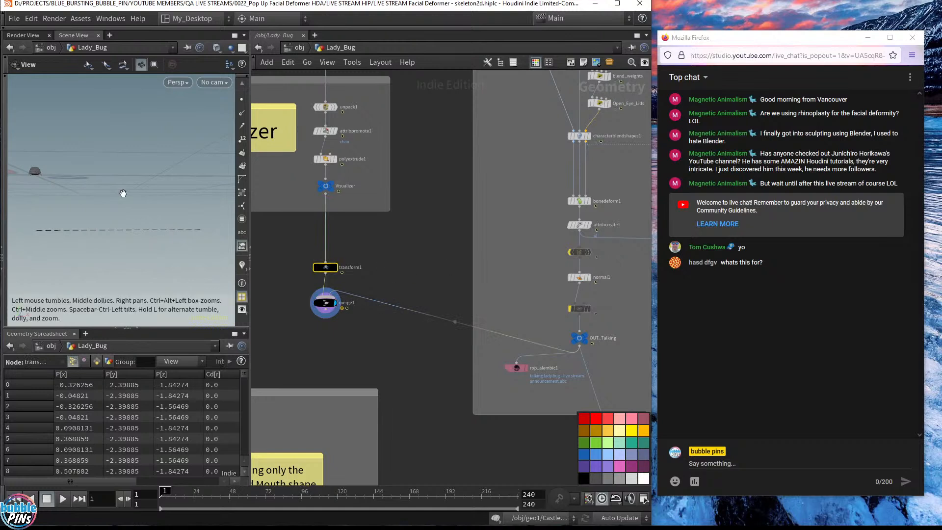
pyautogui.press('Return')
pyautogui.moveTo(39, 189); pyautogui.dragTo(55, 171)
# Step: Examine the ladybug's face up close with the visualizer row behind it
pyautogui.keyDown('alt'); pyautogui.moveTo(55, 171); pyautogui.dragTo(128, 177, button='right'); pyautogui.keyUp('alt')
pyautogui.keyDown('alt'); pyautogui.moveTo(128, 176); pyautogui.dragTo(113, 219); pyautogui.keyUp('alt')
pyautogui.keyDown('alt'); pyautogui.moveTo(120, 195); pyautogui.dragTo(176, 203, button='middle'); pyautogui.keyUp('alt')
pyautogui.keyDown('alt'); pyautogui.moveTo(175, 203); pyautogui.dragTo(169, 159, button='right'); pyautogui.keyUp('alt')
pyautogui.keyDown('alt'); pyautogui.moveTo(169, 159); pyautogui.dragTo(112, 166); pyautogui.keyUp('alt')
pyautogui.keyDown('alt'); pyautogui.moveTo(112, 167); pyautogui.dragTo(227, 141, button='middle'); pyautogui.keyUp('alt')
pyautogui.keyDown('alt'); pyautogui.moveTo(112, 117); pyautogui.dragTo(145, 187, button='right'); pyautogui.keyUp('alt')
pyautogui.keyDown('alt'); pyautogui.moveTo(145, 187); pyautogui.dragTo(118, 183); pyautogui.keyUp('alt')
pyautogui.keyDown('alt'); pyautogui.moveTo(117, 184); pyautogui.dragTo(144, 171, button='right'); pyautogui.keyUp('alt')
pyautogui.keyDown('alt'); pyautogui.moveTo(145, 171); pyautogui.dragTo(170, 173); pyautogui.keyUp('alt')
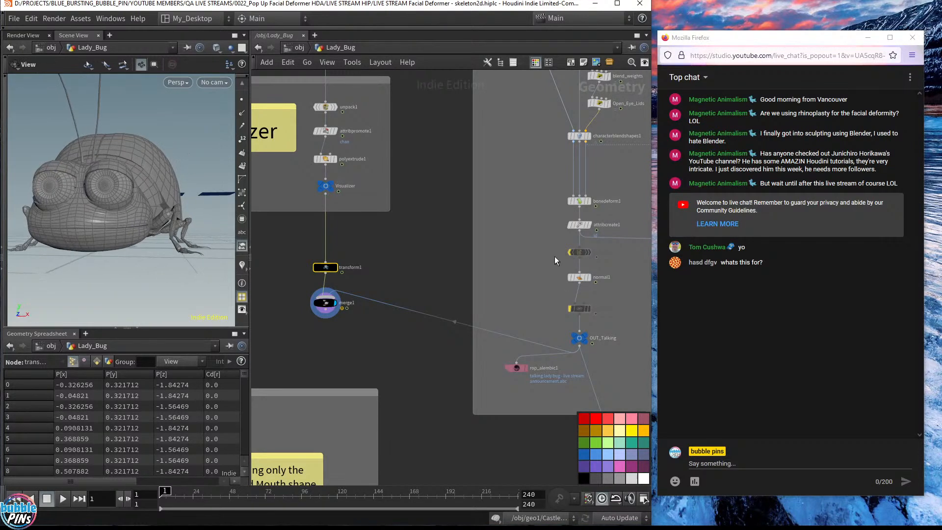
# Step: Display the OUT_Talking node and play the animation to view the ladybug talking
pyautogui.moveTo(599, 345); pyautogui.dragTo(600, 346)
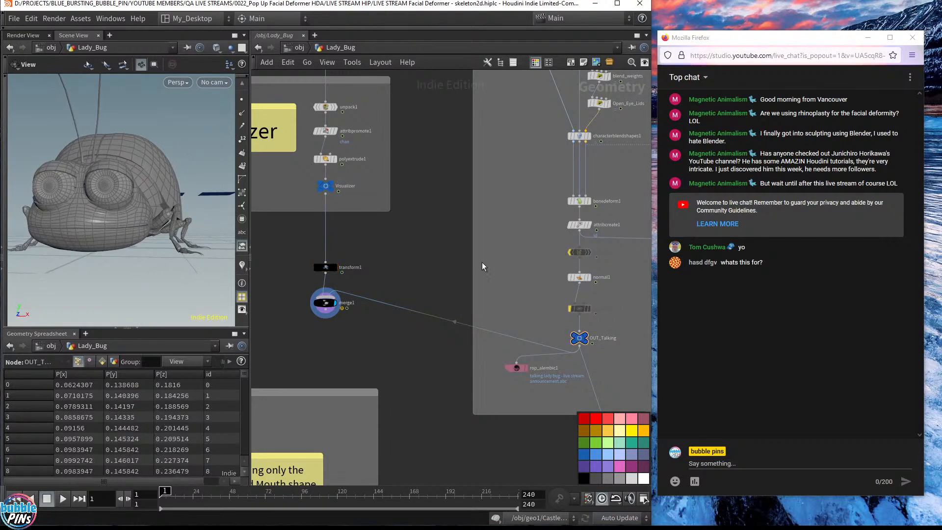
pyautogui.click(589, 338)
pyautogui.press('Up')
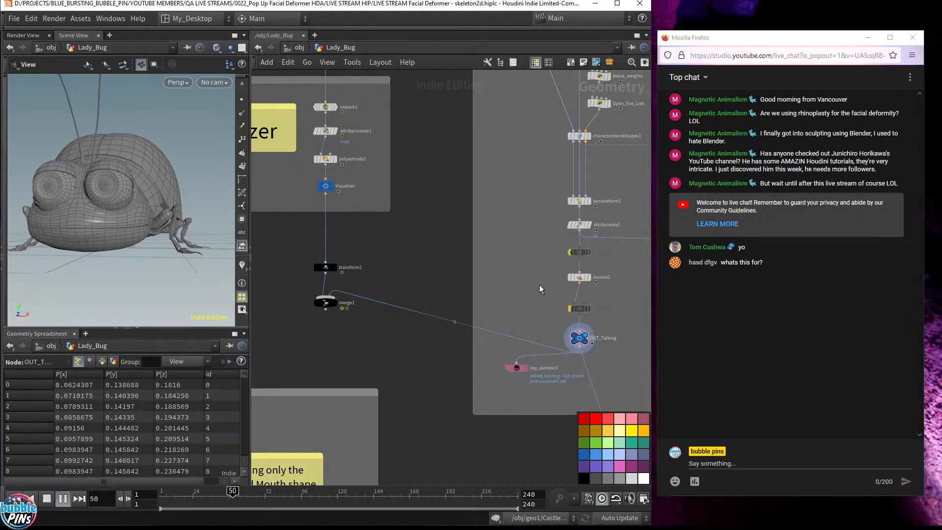
pyautogui.moveTo(167, 182); pyautogui.dragTo(130, 250)
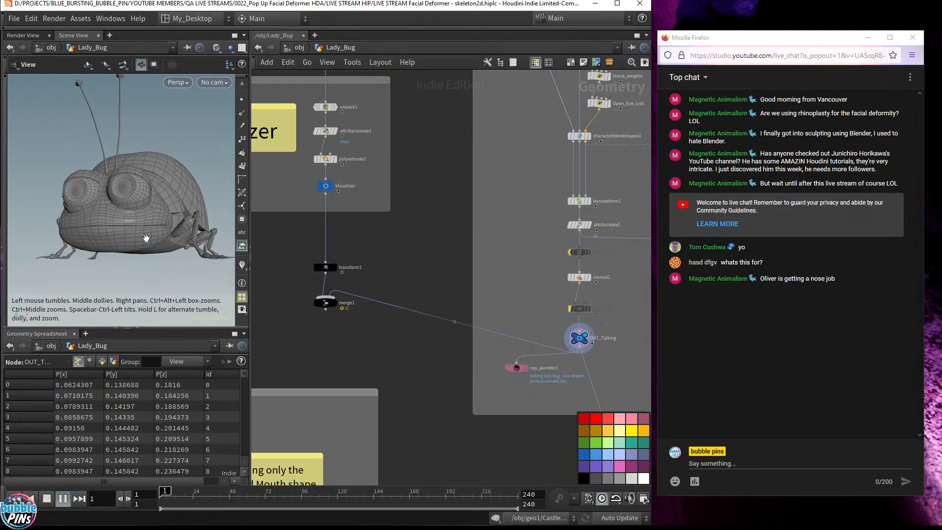
# Step: Examine the Blender to Houdini (Faceit) network section and its note on matching object and mesh names while the talking animation plays
pyautogui.moveTo(549, 261); pyautogui.dragTo(358, 317, button='middle')
pyautogui.moveTo(550, 242); pyautogui.dragTo(517, 343, button='middle')
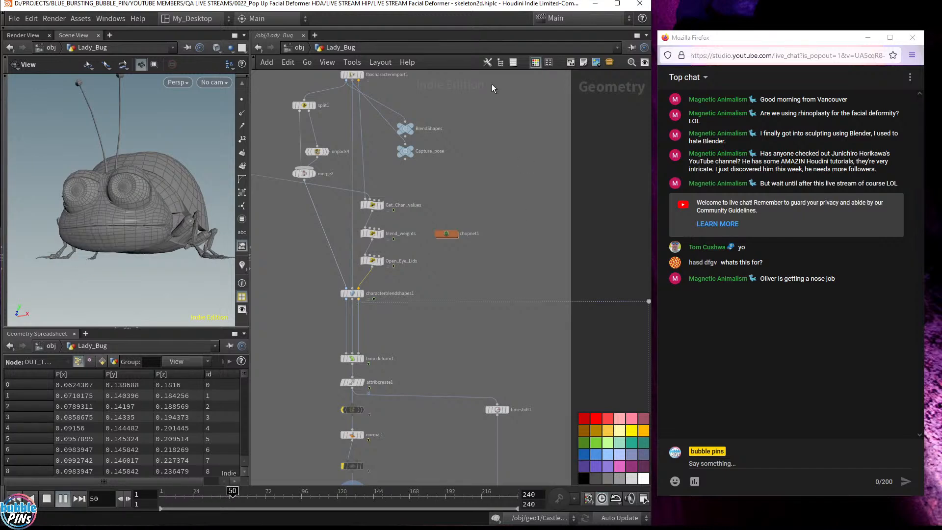
pyautogui.moveTo(118, 206)
pyautogui.mouseDown()
pyautogui.moveTo(134, 215)
pyautogui.moveTo(126, 193)
pyautogui.mouseUp()
pyautogui.moveTo(512, 293); pyautogui.dragTo(564, 258, button='middle')
pyautogui.scroll(-5, 522, 249)
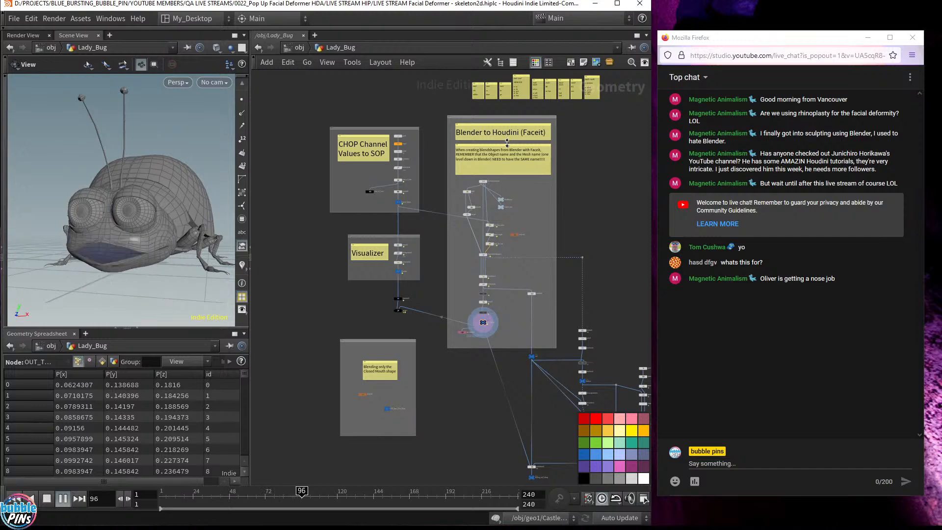
pyautogui.scroll(8, 537, 128)
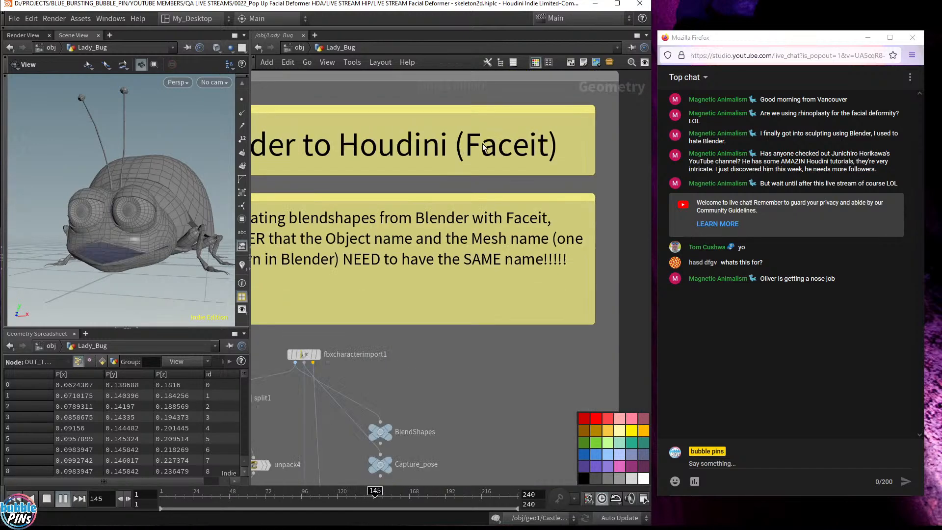
pyautogui.scroll(-5, 504, 153)
pyautogui.moveTo(136, 215)
pyautogui.mouseDown()
pyautogui.moveTo(143, 211)
pyautogui.moveTo(131, 200)
pyautogui.mouseUp()
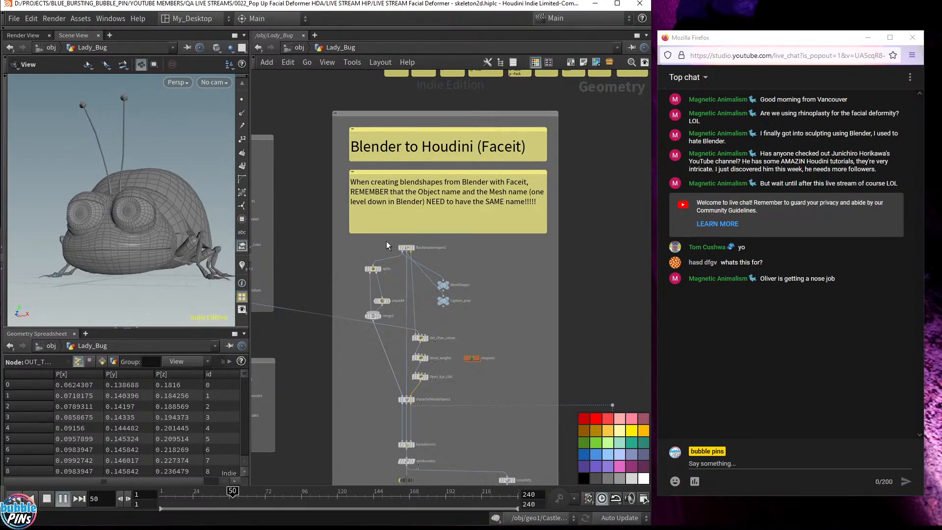
# Step: Stop playback at frame 1 and open the parameters of the fbxcharacterimport1 node
pyautogui.hotkey('ctrl', 'Up')
pyautogui.scroll(5, 378, 283)
pyautogui.moveTo(411, 278); pyautogui.dragTo(436, 241, button='middle')
pyautogui.click(487, 157)
pyautogui.moveTo(471, 157)
pyautogui.press('p')
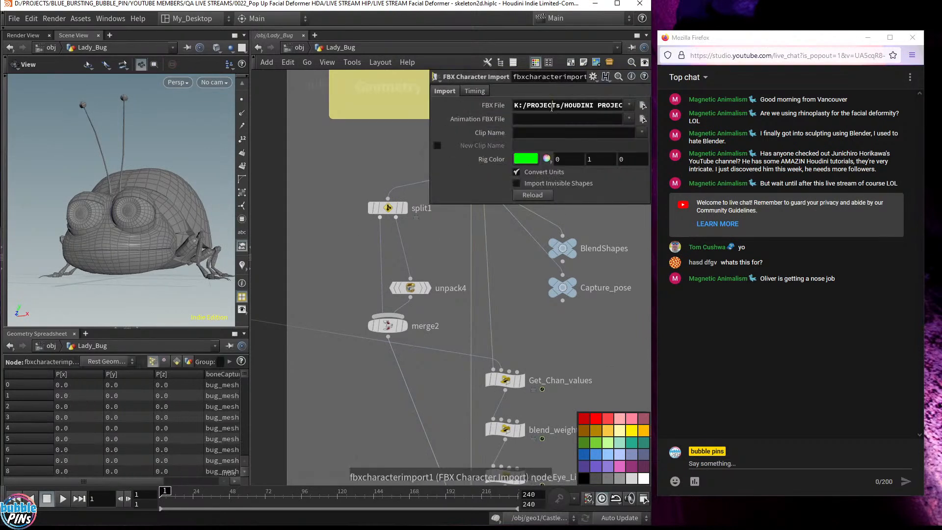
# Step: Check the file name at the end of the FBX File path, keeping the path itself intact
pyautogui.press('Delete')
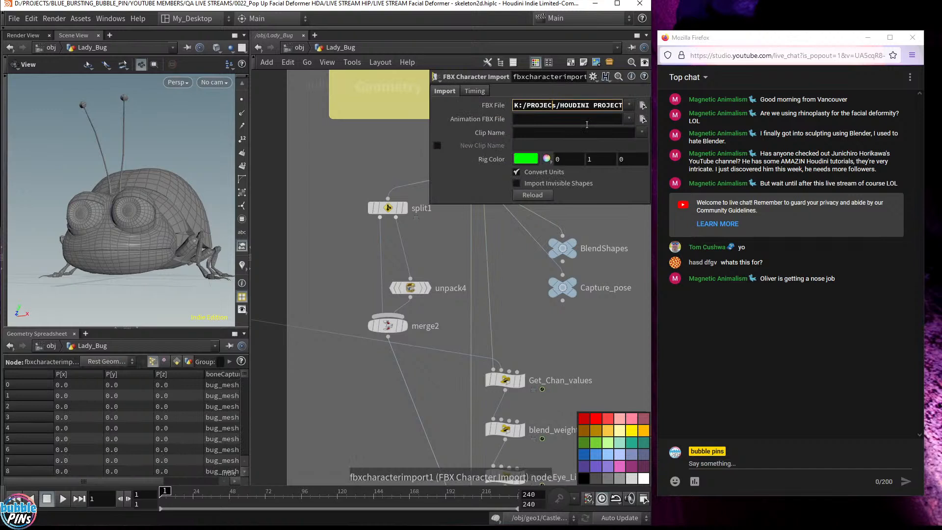
pyautogui.write('T')
pyautogui.press('Return')
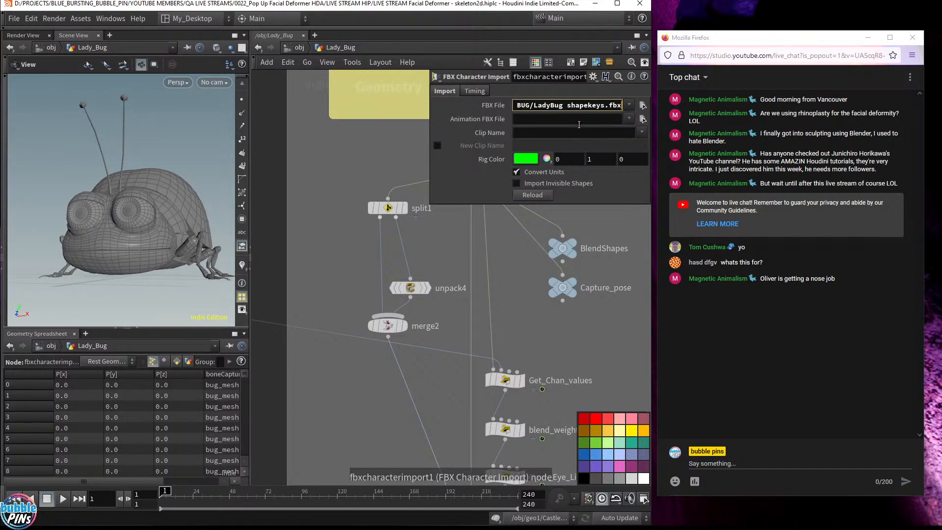
pyautogui.moveTo(568, 107); pyautogui.dragTo(605, 105)
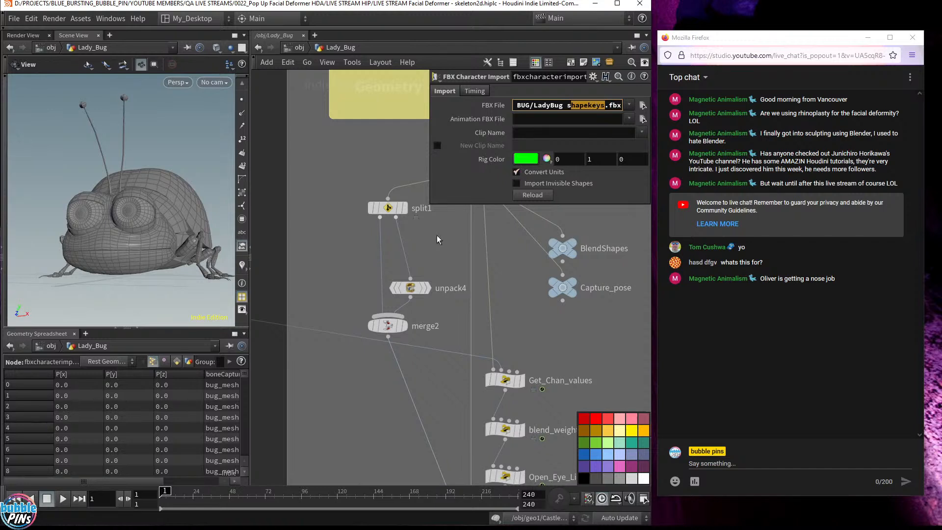
# Step: Select the split1 node below the FBX import and display its geometry
pyautogui.moveTo(443, 234); pyautogui.dragTo(363, 128, button='middle')
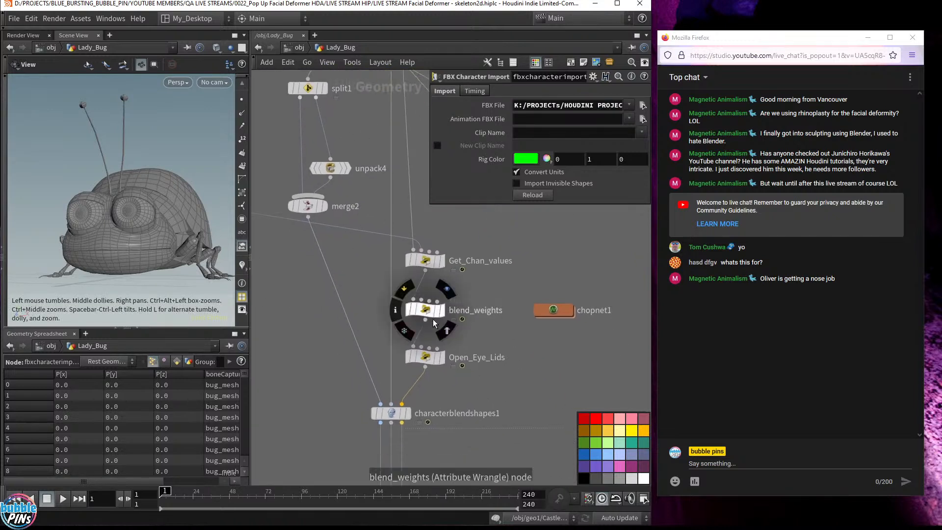
pyautogui.moveTo(477, 381); pyautogui.dragTo(401, 336)
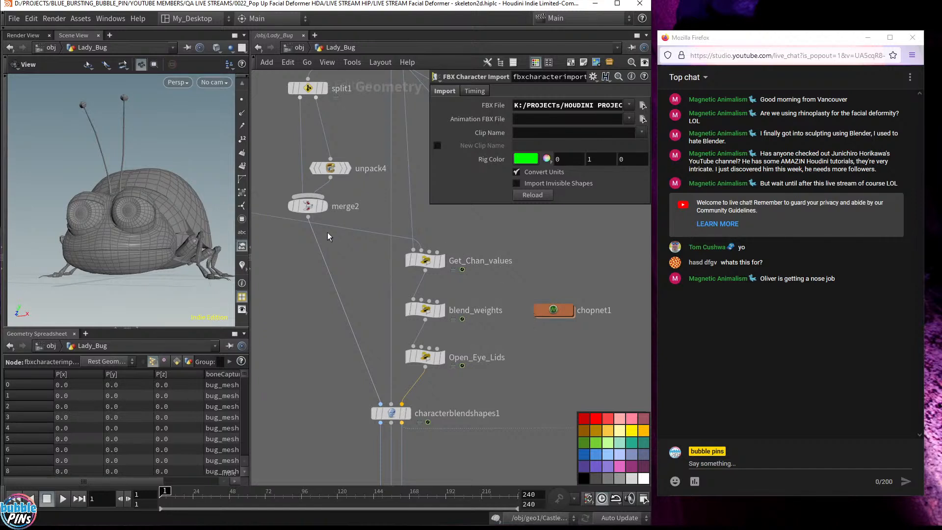
pyautogui.moveTo(375, 206); pyautogui.dragTo(387, 291, button='middle')
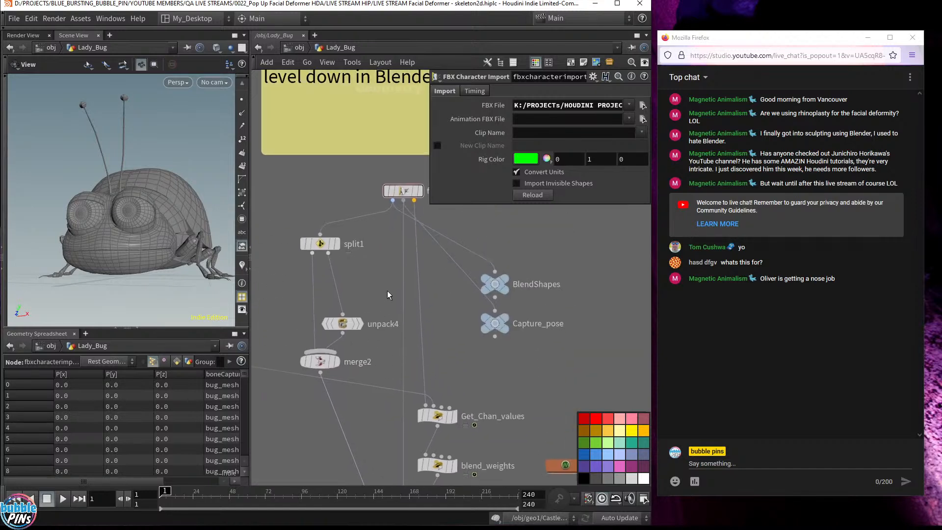
pyautogui.click(336, 243)
pyautogui.click(319, 243)
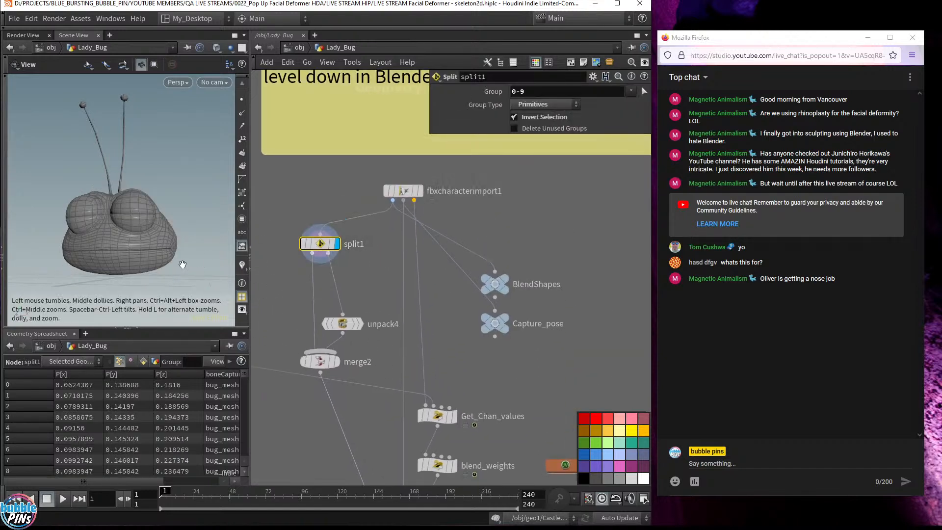
# Step: Add a Null node to the network between the fbxcharacterimport1 and split1 nodes
pyautogui.click(404, 193)
pyautogui.click(322, 193)
pyautogui.press('Tab')
pyautogui.write('null')
pyautogui.press('Return')
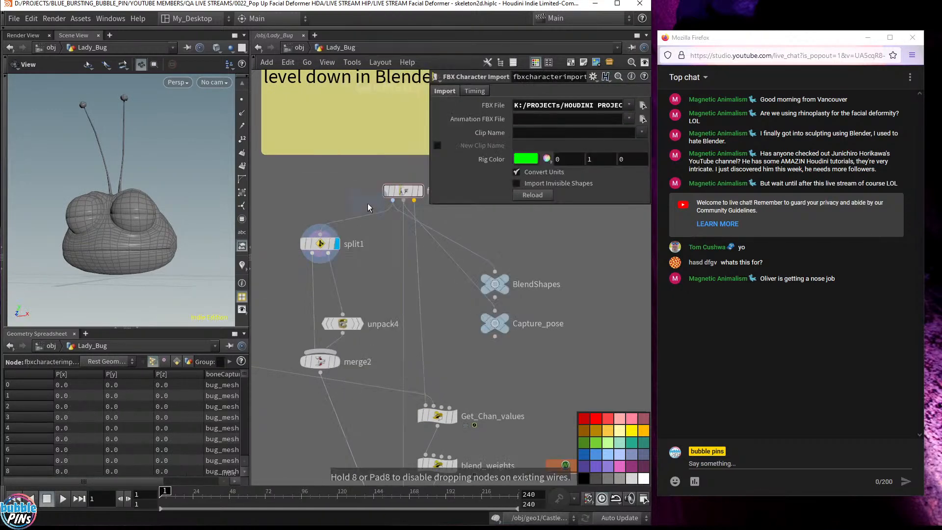
pyautogui.click(347, 225)
# Step: Insert the new null into the wire feeding split1 and display it to view the whole imported ladybug
pyautogui.moveTo(320, 278); pyautogui.dragTo(320, 304)
pyautogui.moveTo(345, 238); pyautogui.dragTo(318, 250)
pyautogui.click(331, 241)
pyautogui.moveTo(189, 211); pyautogui.dragTo(127, 192)
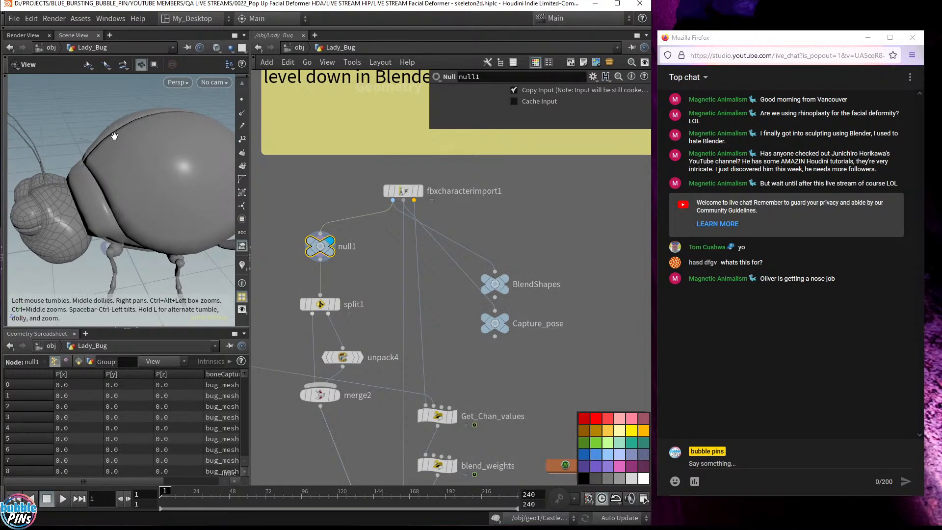
pyautogui.moveTo(115, 188); pyautogui.dragTo(78, 221)
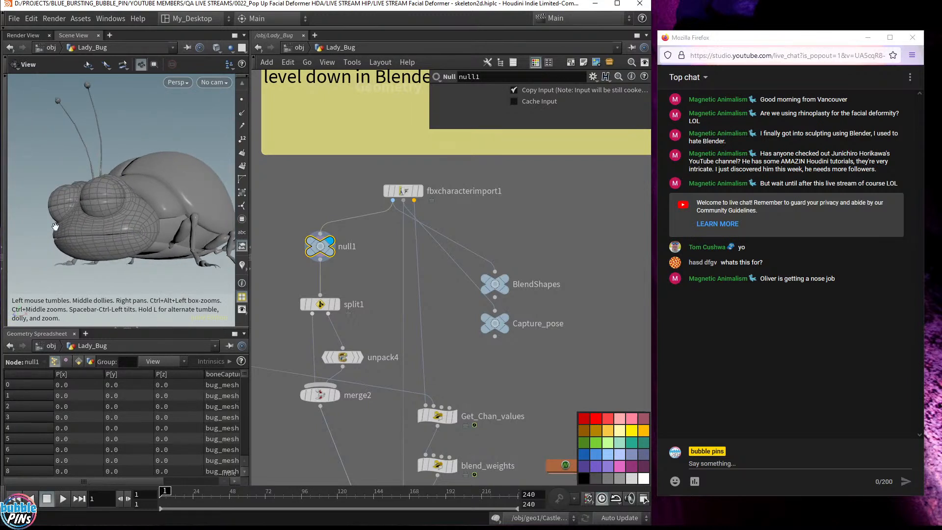
pyautogui.moveTo(107, 195); pyautogui.dragTo(187, 173)
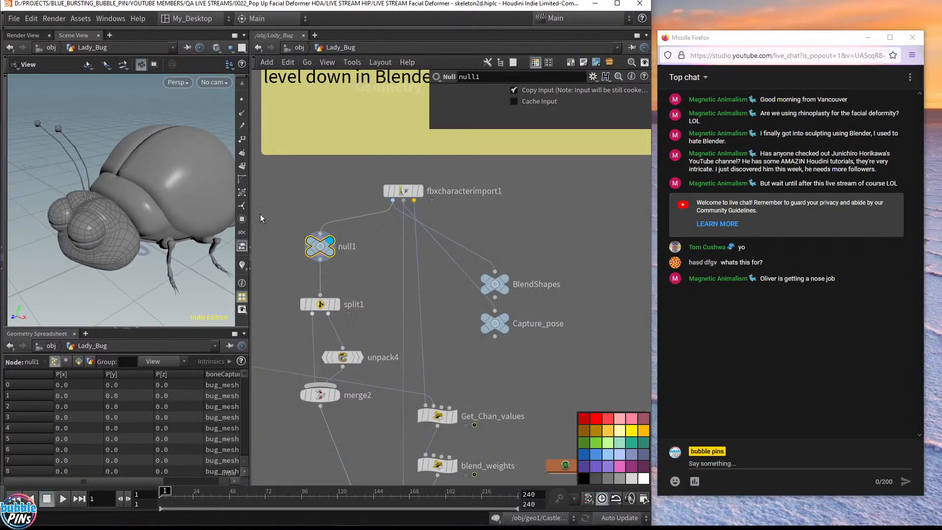
# Step: Display the OUT_Walking_Mesh node and play the animation to view the walking ladybug
pyautogui.scroll(-4, 523, 351)
pyautogui.moveTo(541, 384); pyautogui.dragTo(480, 122, button='middle')
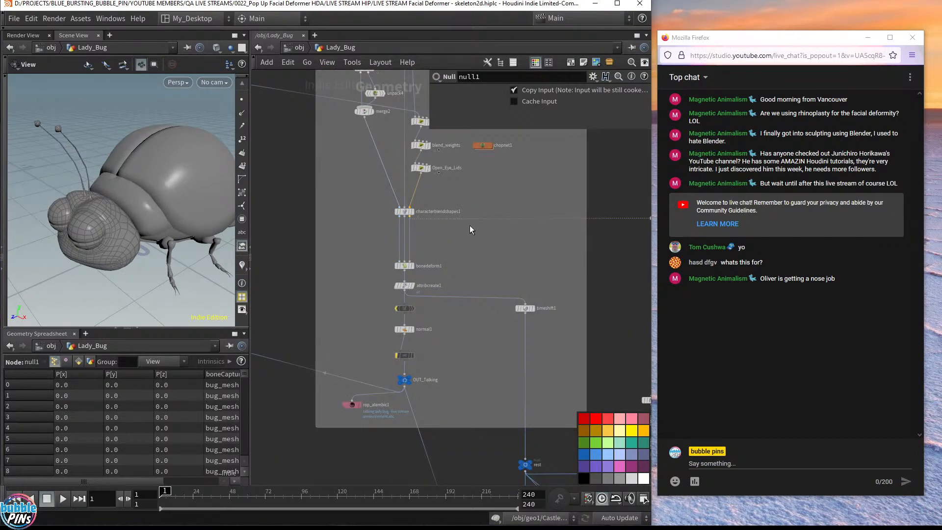
pyautogui.moveTo(551, 384); pyautogui.dragTo(401, 125, button='middle')
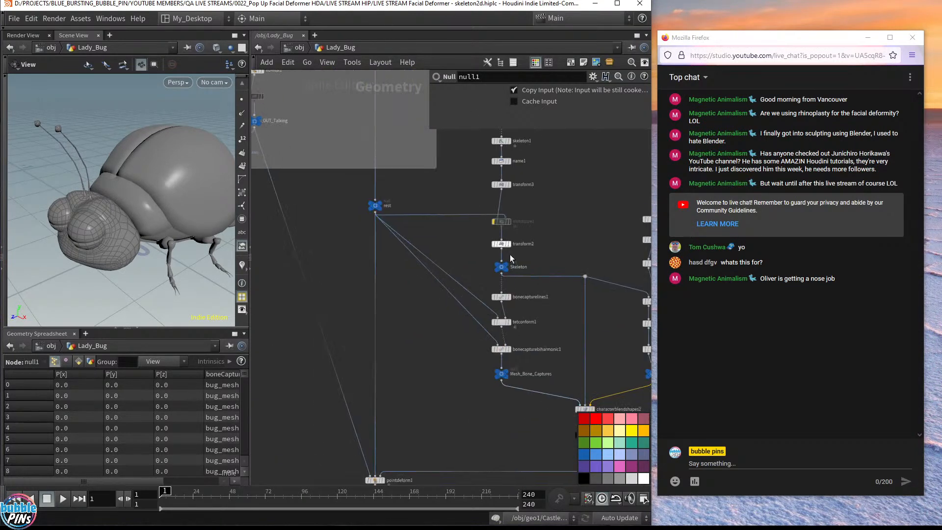
pyautogui.moveTo(533, 338); pyautogui.dragTo(405, 217, button='middle')
pyautogui.moveTo(439, 308)
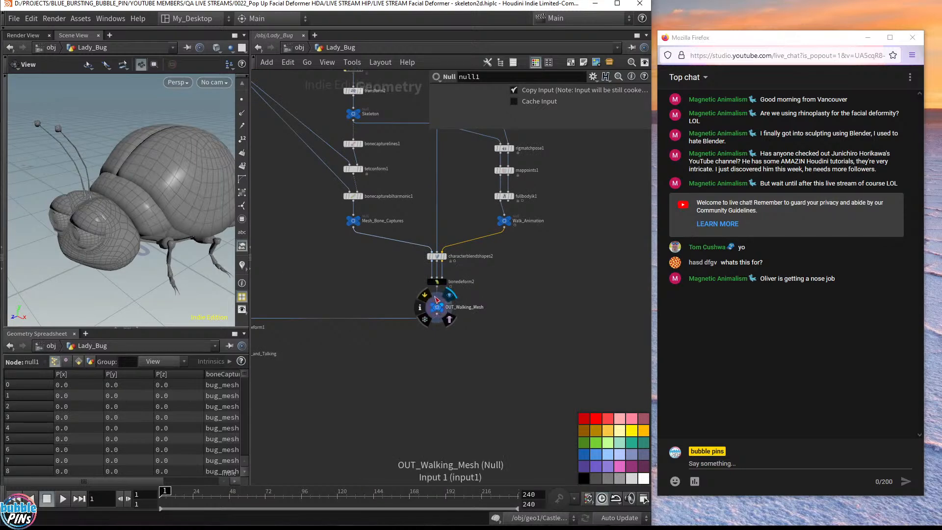
pyautogui.moveTo(122, 197); pyautogui.dragTo(189, 185)
pyautogui.press('Up')
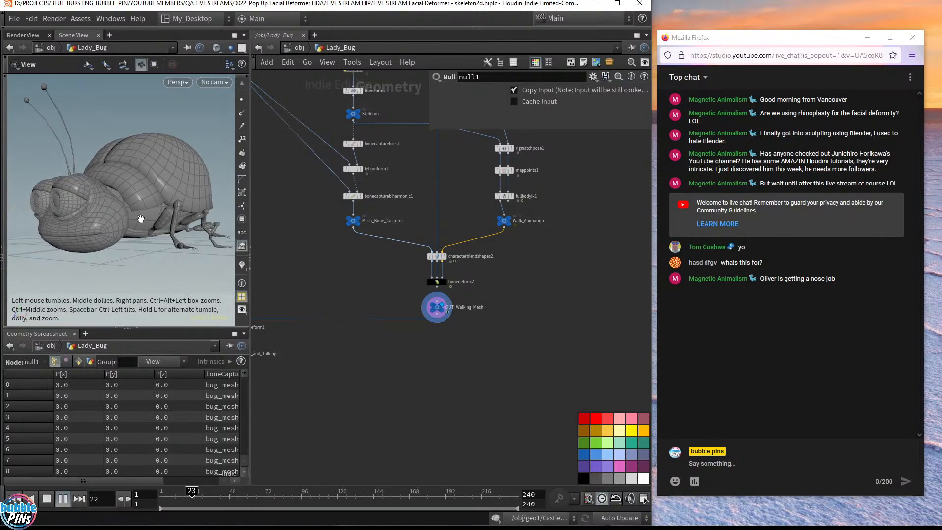
# Step: Rewind the animation to frame 1 and set the Open_Eye_Lids wrangle's Eye Lids value to 0
pyautogui.hotkey('ctrl', 'Up')
pyautogui.moveTo(316, 206); pyautogui.dragTo(485, 363, button='middle')
pyautogui.moveTo(352, 182); pyautogui.dragTo(414, 315, button='middle')
pyautogui.moveTo(350, 142); pyautogui.dragTo(377, 256, button='middle')
pyautogui.moveTo(471, 182); pyautogui.dragTo(473, 277, button='middle')
pyautogui.moveTo(421, 269); pyautogui.dragTo(377, 252)
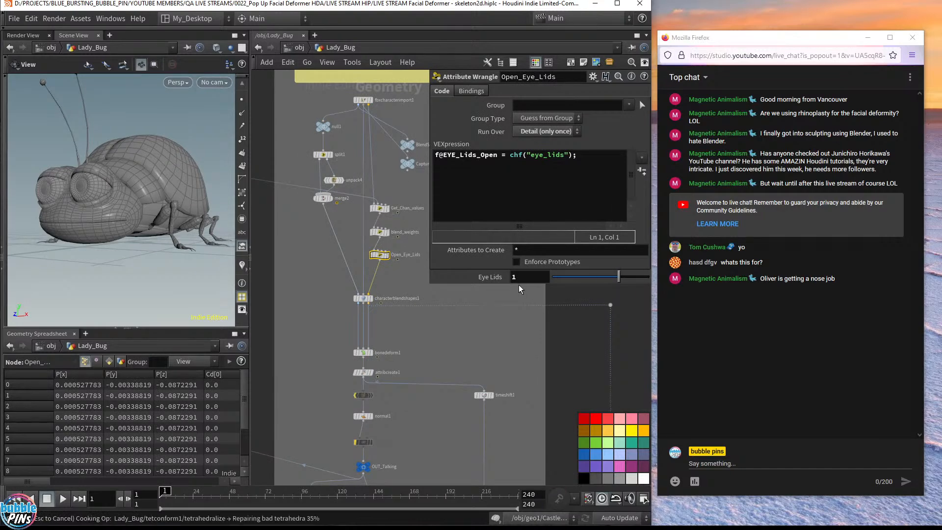
pyautogui.click(550, 278)
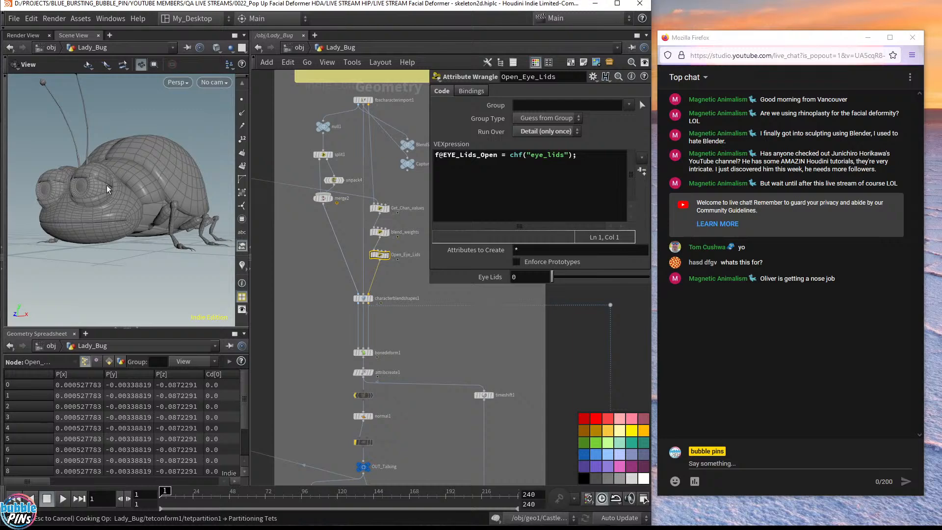
# Step: View the ladybug's eyes up close and set the Eye Lids value to 0.944
pyautogui.moveTo(92, 191); pyautogui.dragTo(110, 202)
pyautogui.moveTo(110, 202); pyautogui.dragTo(141, 214, button='middle')
pyautogui.moveTo(141, 214); pyautogui.dragTo(149, 197)
pyautogui.moveTo(553, 278); pyautogui.dragTo(561, 282)
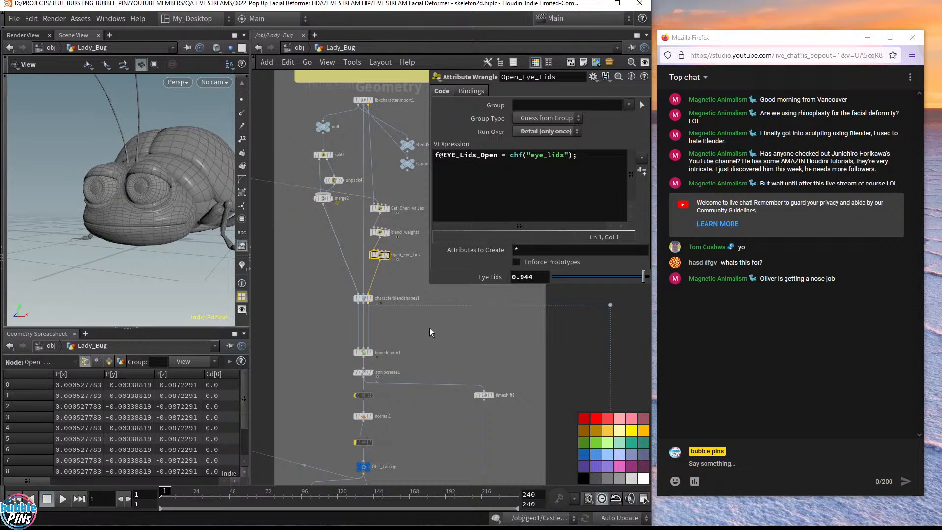
pyautogui.click(486, 343)
# Step: Return to the object level and hide the Lady_Bug and geo1 objects
pyautogui.click(301, 48)
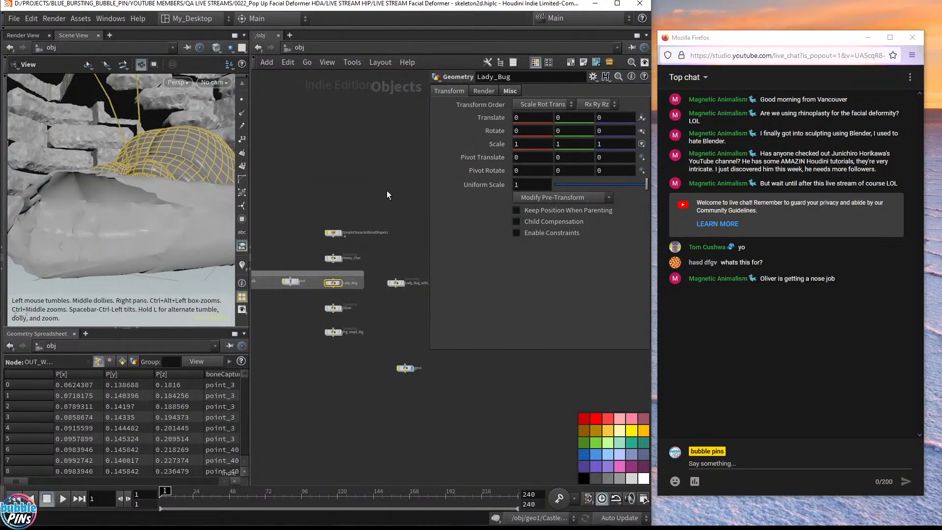
pyautogui.scroll(5, 346, 279)
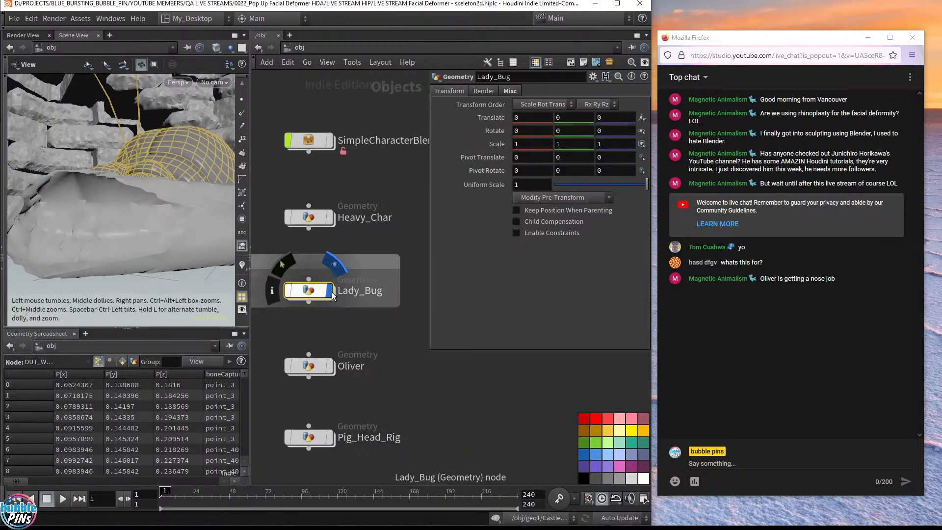
pyautogui.moveTo(430, 349); pyautogui.dragTo(449, 276)
pyautogui.moveTo(449, 276); pyautogui.dragTo(403, 333, button='middle')
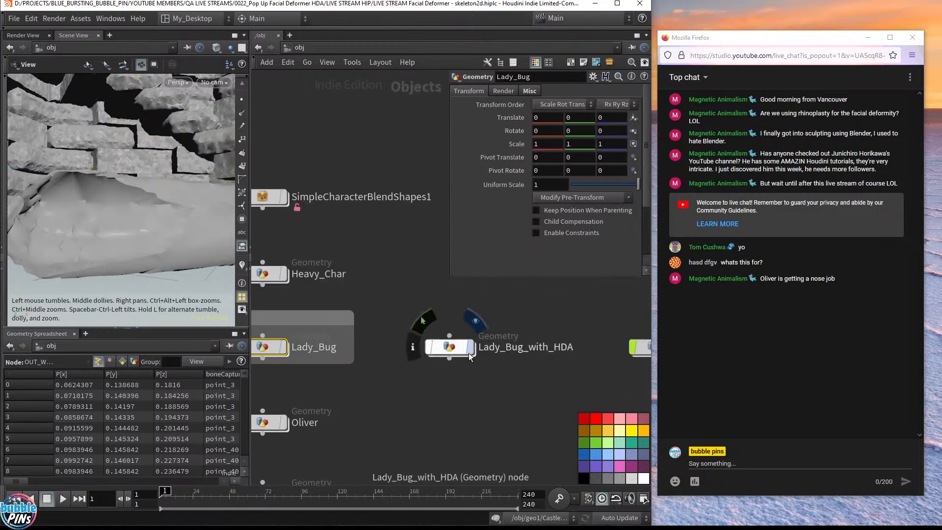
pyautogui.scroll(-4, 405, 233)
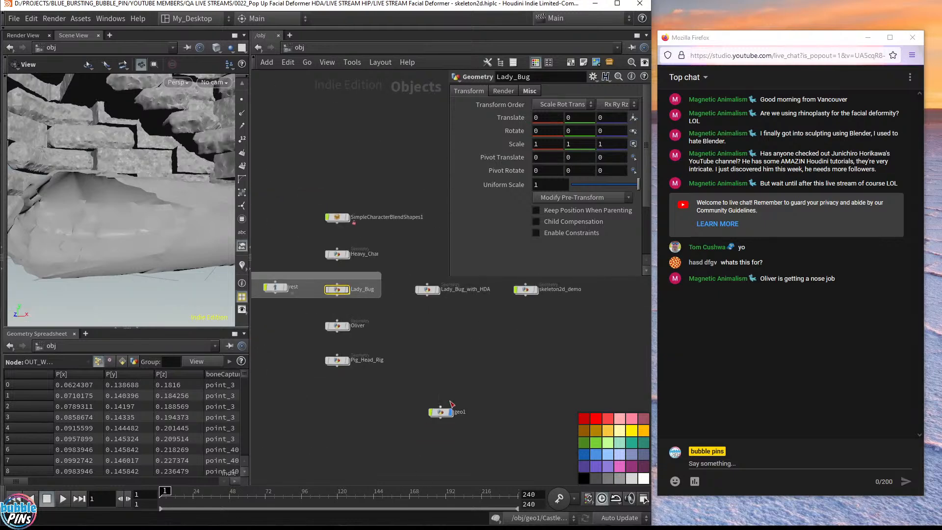
pyautogui.scroll(5, 422, 321)
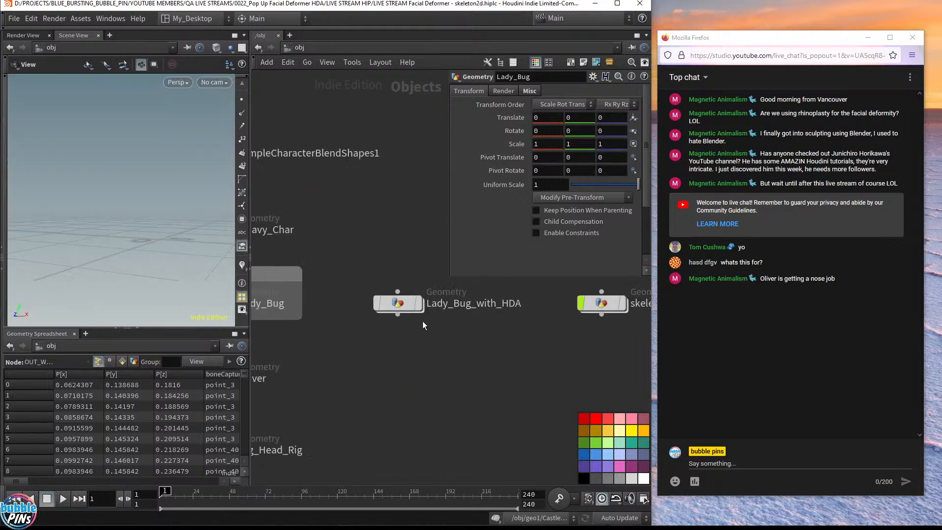
# Step: Go inside the Lady_Bug_with_HDA object and frame the ladybug's face in the viewport
pyautogui.doubleClick(404, 304)
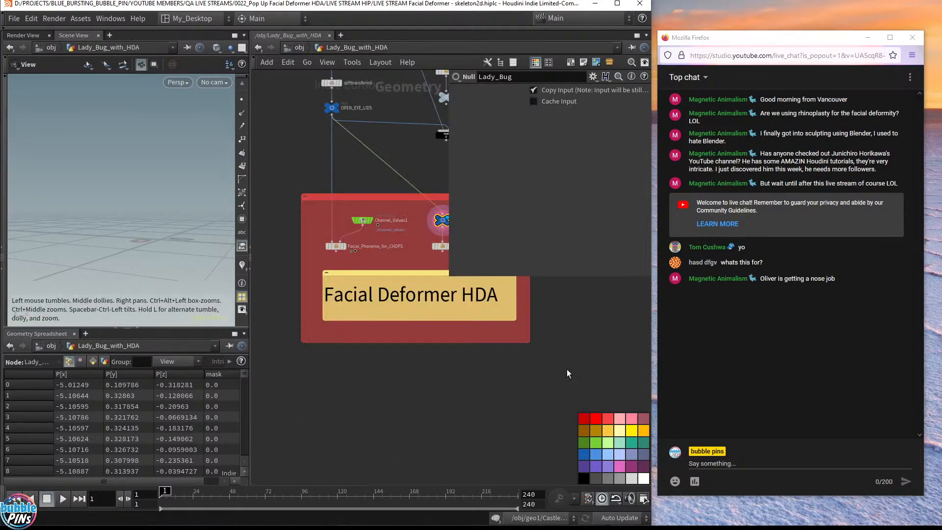
pyautogui.moveTo(132, 165); pyautogui.dragTo(147, 175)
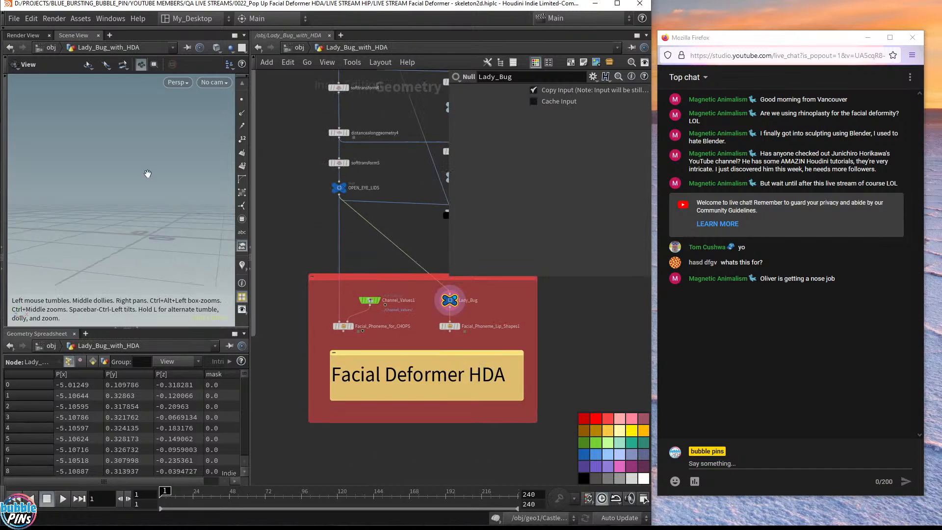
pyautogui.press('f')
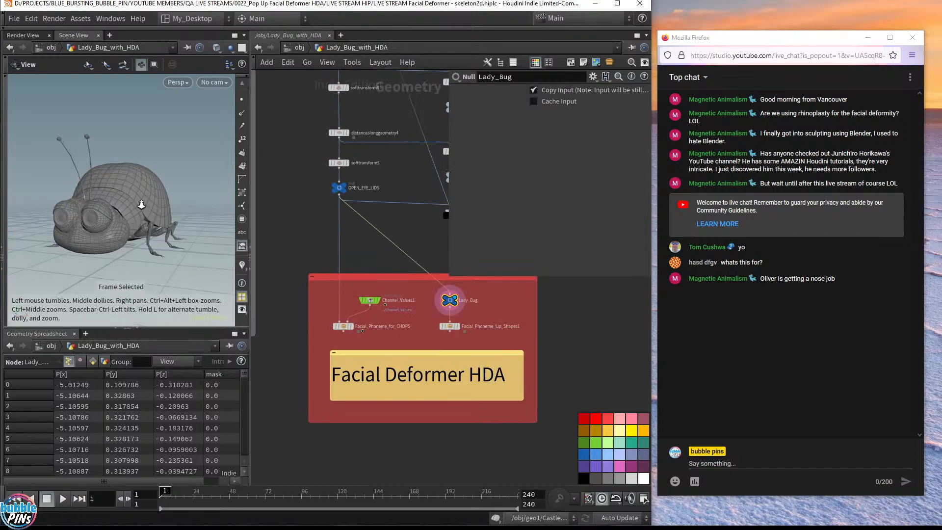
pyautogui.moveTo(138, 206); pyautogui.dragTo(165, 198, button='middle')
pyautogui.moveTo(165, 198); pyautogui.dragTo(157, 201)
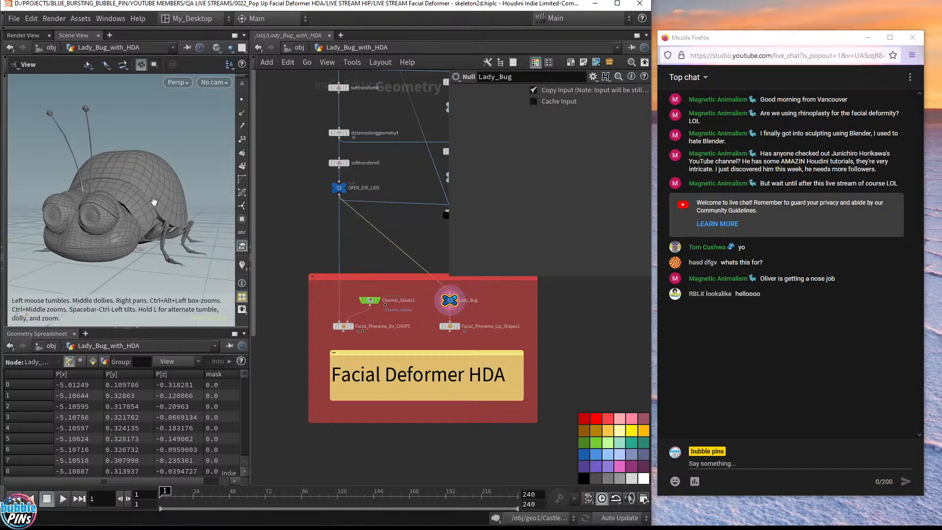
pyautogui.moveTo(145, 214); pyautogui.dragTo(162, 198)
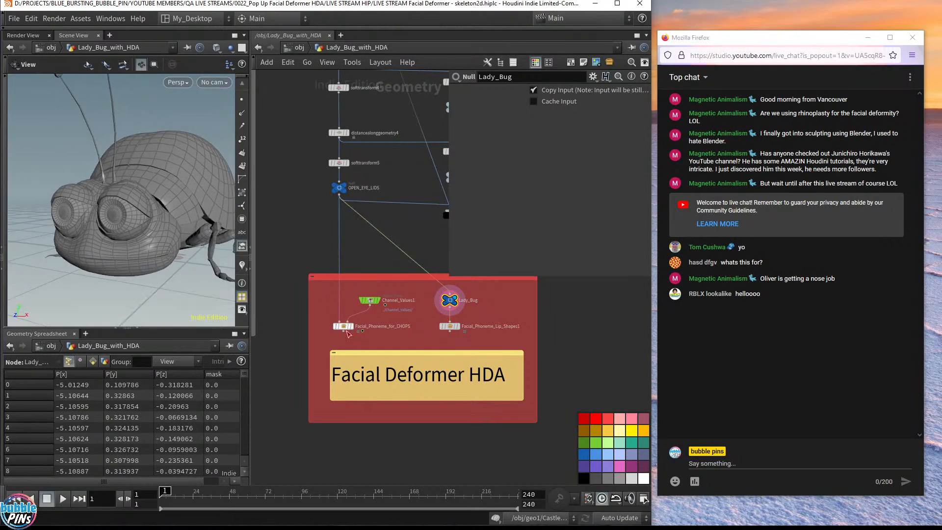
# Step: Select the Facial_Phoneme_for_CHOPS node in the Facial Deformer HDA section and display its result
pyautogui.scroll(4, 368, 322)
pyautogui.moveTo(368, 321)
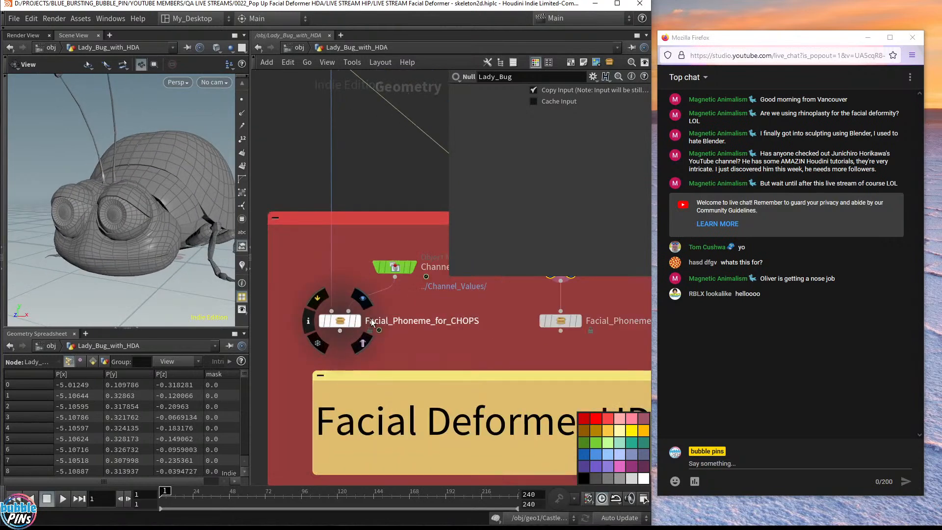
pyautogui.click(332, 320)
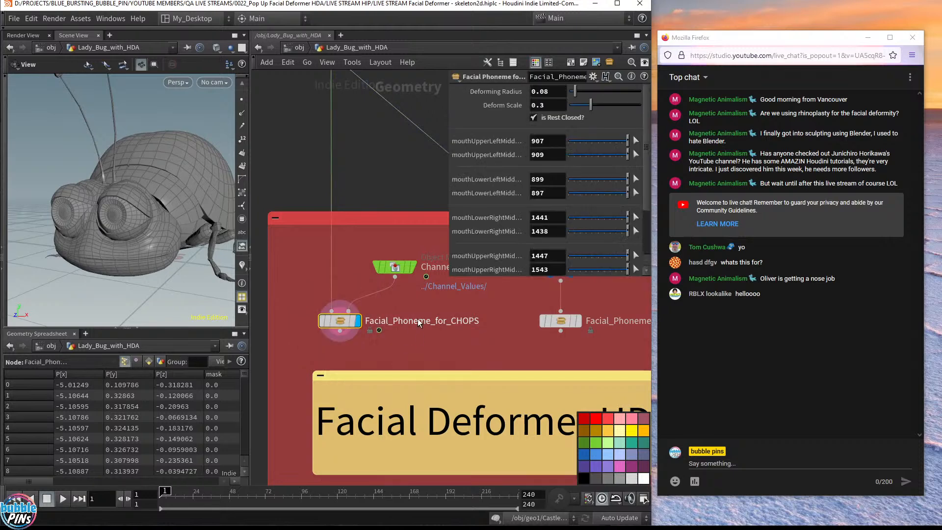
# Step: Examine the deformer settings and mouth point number parameters of the Facial_Phoneme_for_CHOPS node
pyautogui.scroll(-3, 499, 252)
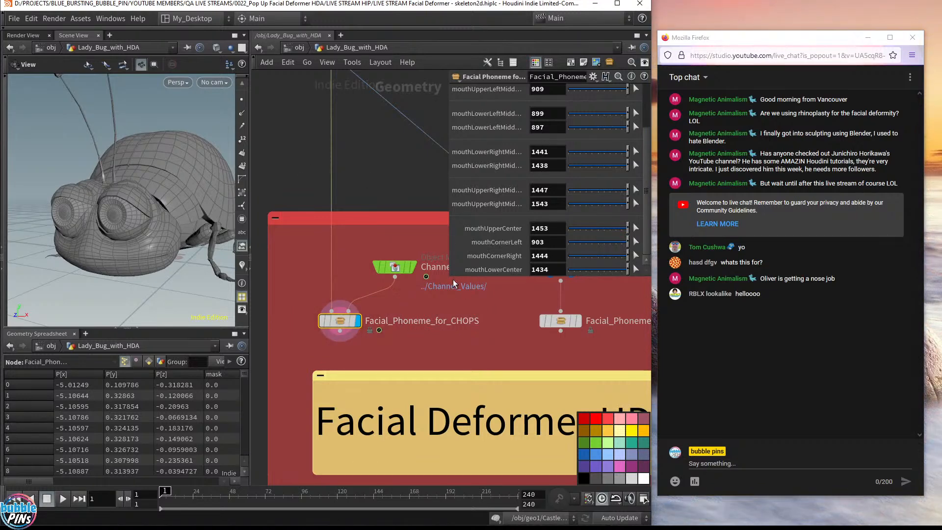
pyautogui.moveTo(450, 277); pyautogui.dragTo(419, 405)
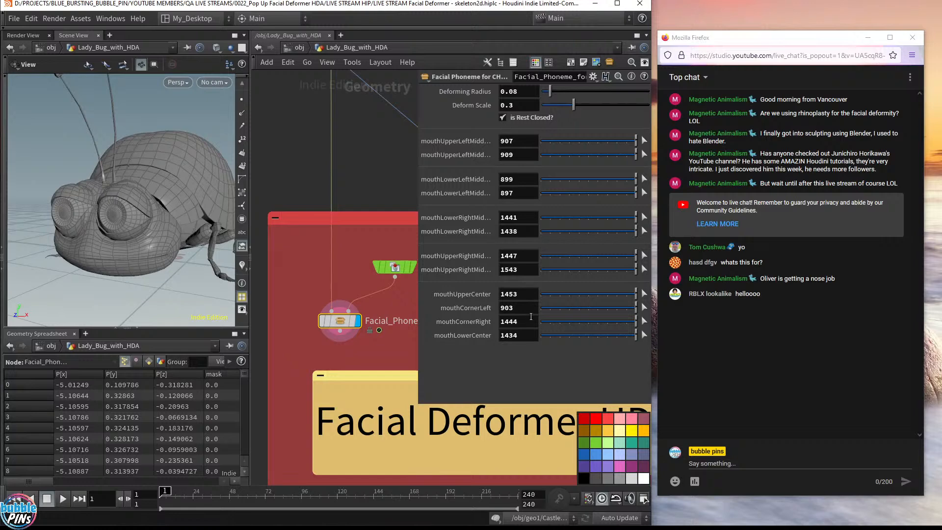
pyautogui.scroll(-2, 359, 324)
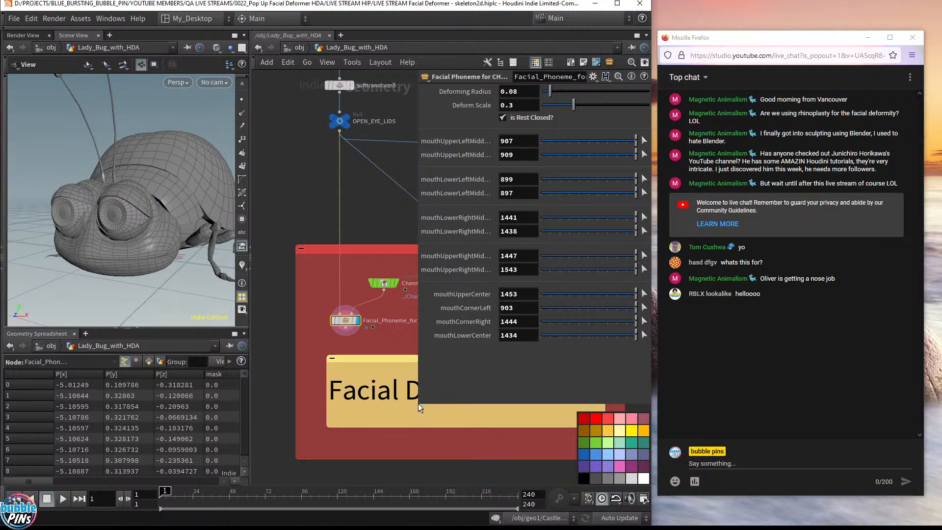
pyautogui.moveTo(419, 406); pyautogui.dragTo(503, 363)
pyautogui.moveTo(164, 226)
pyautogui.mouseDown()
pyautogui.moveTo(169, 183)
pyautogui.moveTo(164, 217)
pyautogui.mouseUp()
pyautogui.moveTo(474, 316); pyautogui.dragTo(344, 303, button='middle')
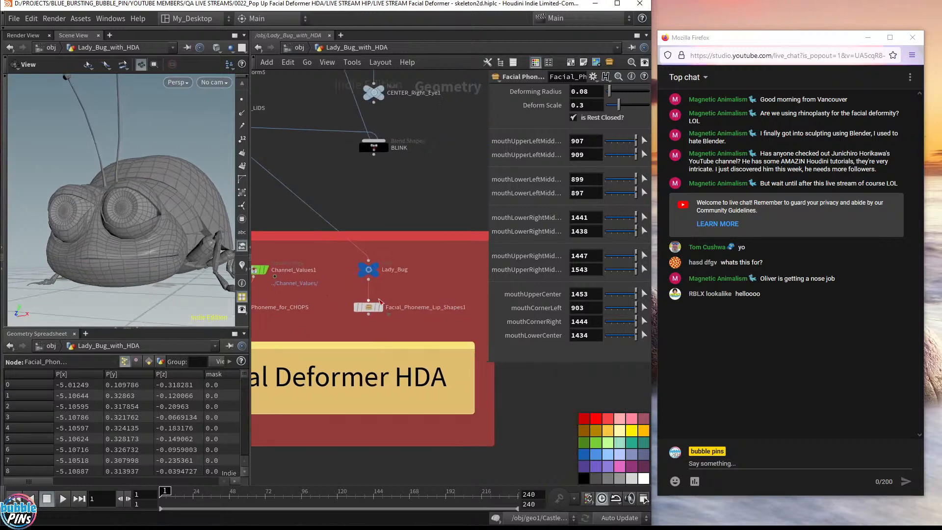
# Step: Select the Facial_Phoneme_Lip_Shapes1 node in the Facial Deformer HDA section and display its result
pyautogui.doubleClick(373, 310)
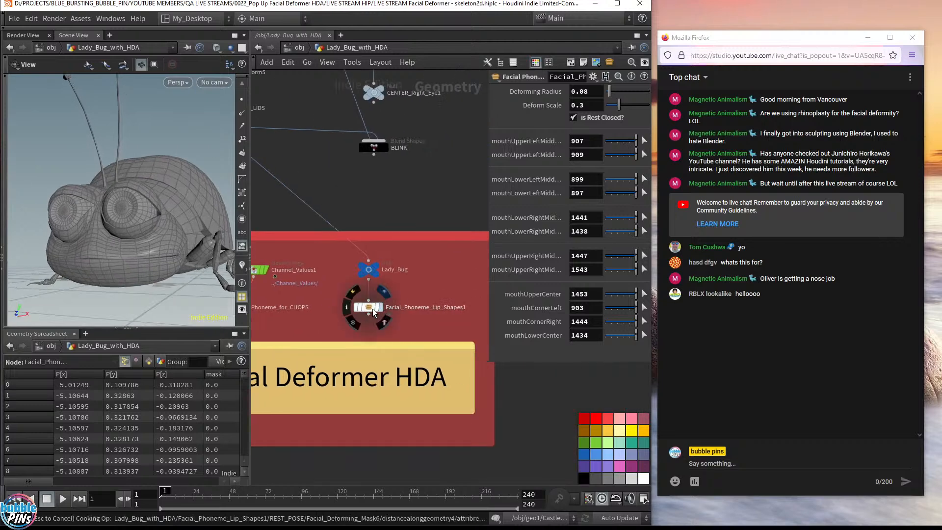
pyautogui.click(372, 310)
pyautogui.moveTo(283, 318); pyautogui.dragTo(330, 325, button='middle')
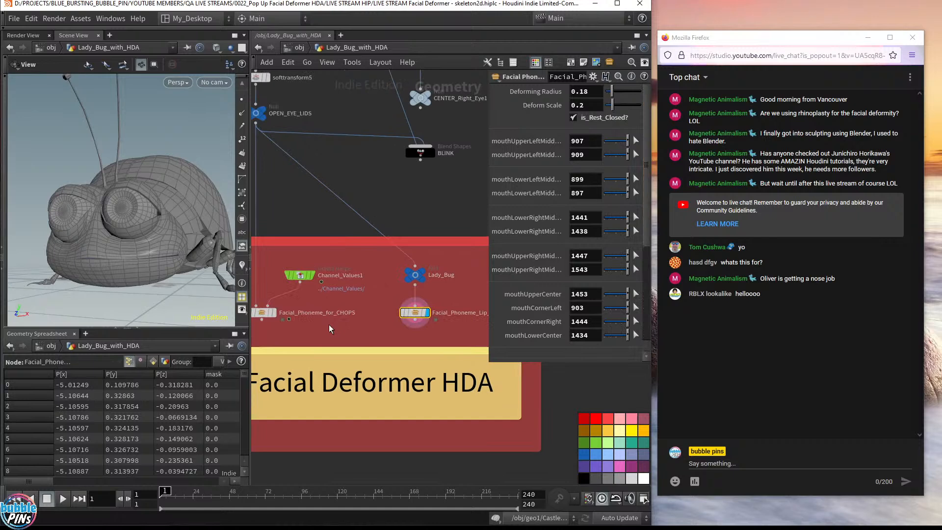
# Step: Compare Facial_Phoneme_for_CHOPS and its Channel_Values1 input with the Facial_Phoneme_Lip_Shapes1 node, leaving the lip shapes node selected
pyautogui.click(265, 314)
pyautogui.moveTo(390, 333); pyautogui.dragTo(414, 324, button='middle')
pyautogui.moveTo(312, 321); pyautogui.dragTo(284, 299)
pyautogui.moveTo(314, 246); pyautogui.dragTo(407, 297)
pyautogui.moveTo(320, 270)
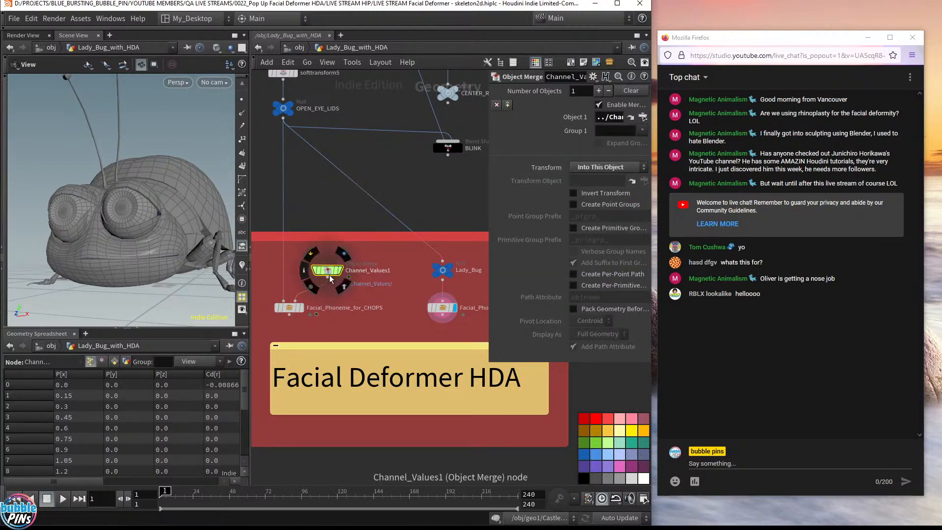
pyautogui.moveTo(380, 326); pyautogui.dragTo(287, 325, button='middle')
pyautogui.moveTo(315, 323); pyautogui.dragTo(386, 308)
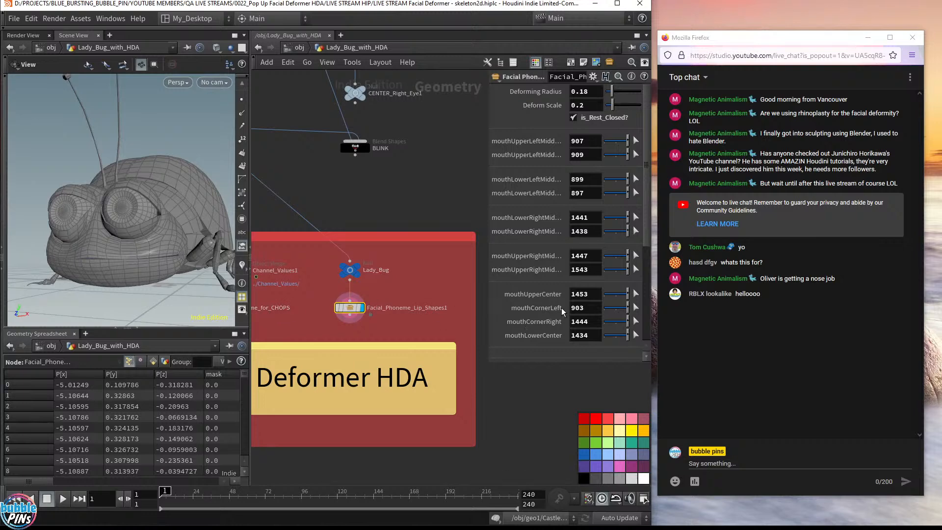
# Step: Enlarge the parameter display of Facial_Phoneme_Lip_Shapes1 and review its mouth points and phoneme sliders from aaa to open close
pyautogui.moveTo(489, 363); pyautogui.dragTo(422, 406)
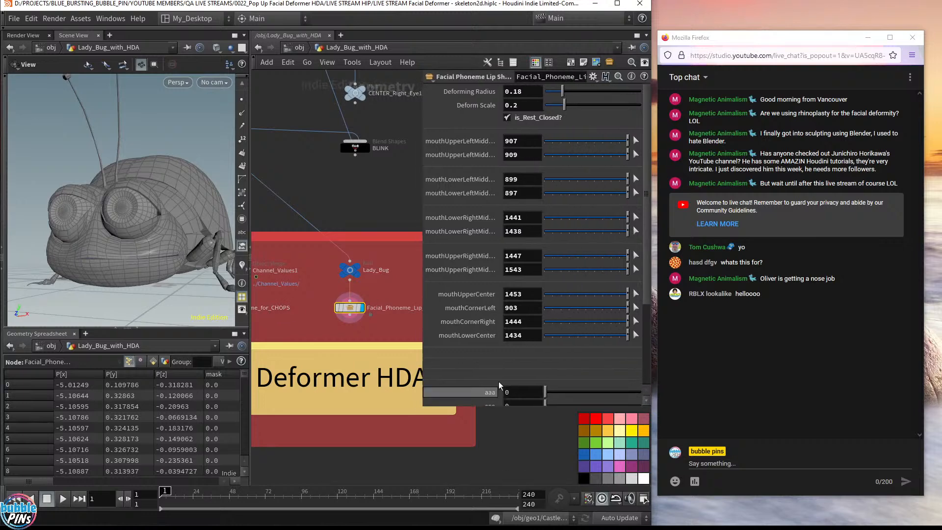
pyautogui.scroll(-4, 554, 355)
pyautogui.scroll(4, 554, 318)
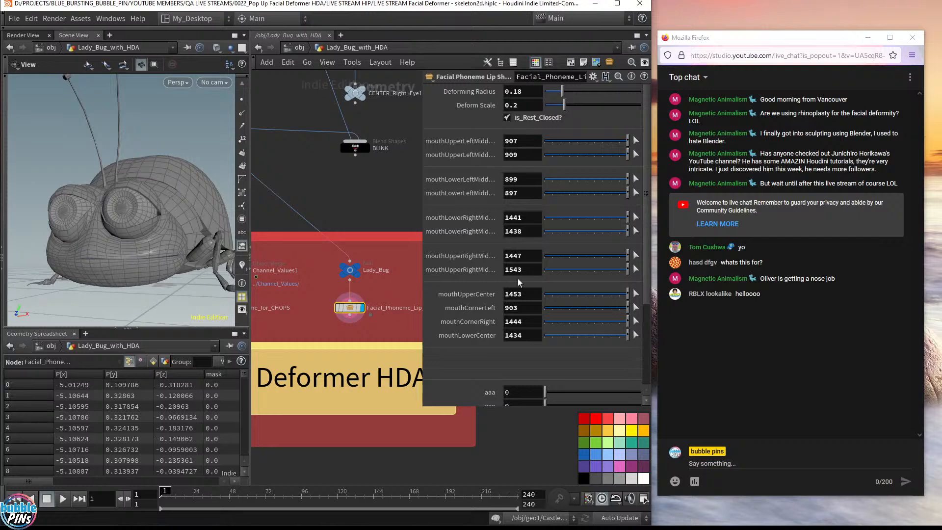
pyautogui.scroll(-3, 577, 351)
pyautogui.scroll(-2, 576, 352)
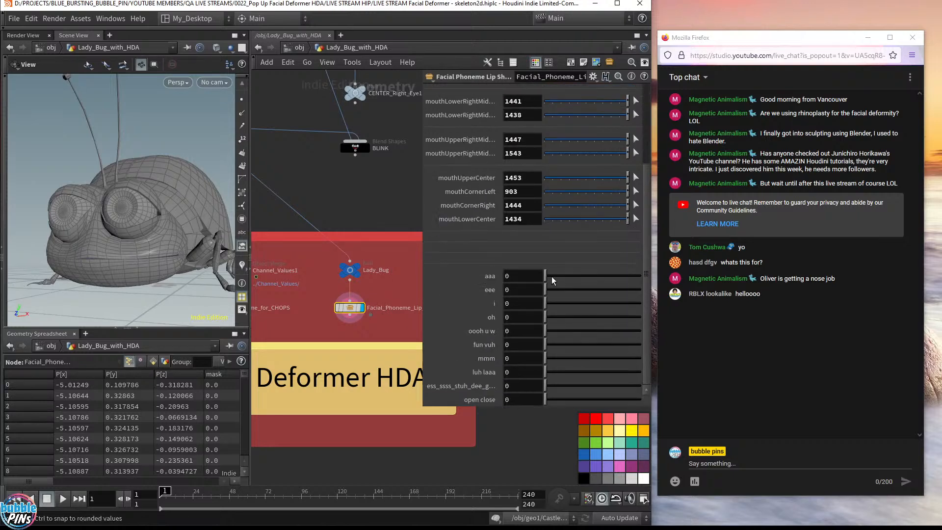
pyautogui.moveTo(634, 280); pyautogui.dragTo(366, 287)
pyautogui.moveTo(554, 292); pyautogui.dragTo(355, 289)
pyautogui.moveTo(545, 301); pyautogui.dragTo(428, 297)
pyautogui.moveTo(546, 318); pyautogui.dragTo(432, 324)
# Step: Read the viewers' latest messages in the live chat window
pyautogui.click(686, 330)
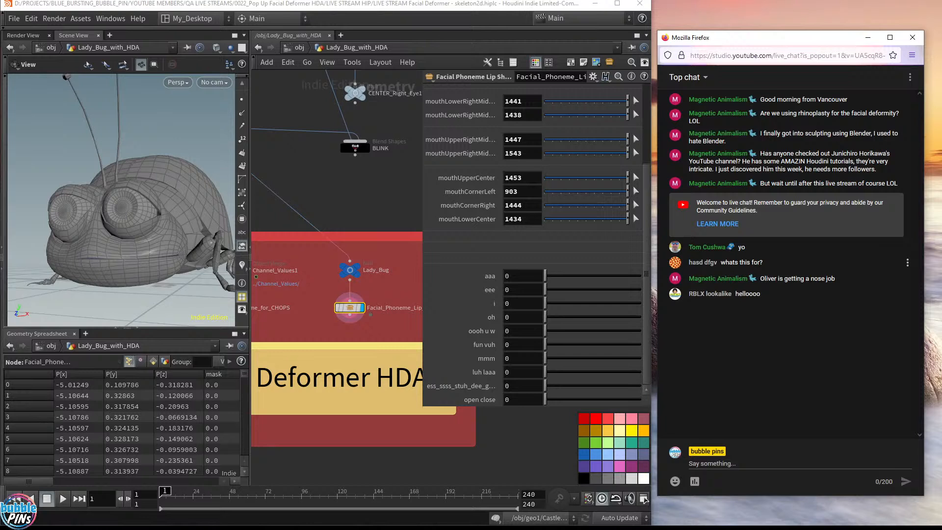
pyautogui.moveTo(729, 262); pyautogui.dragTo(767, 271)
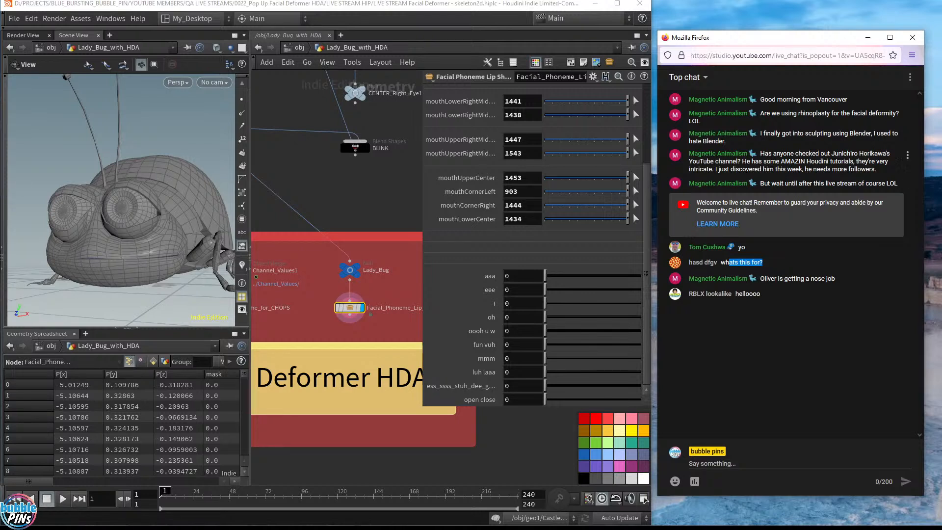
pyautogui.moveTo(765, 278); pyautogui.dragTo(878, 288)
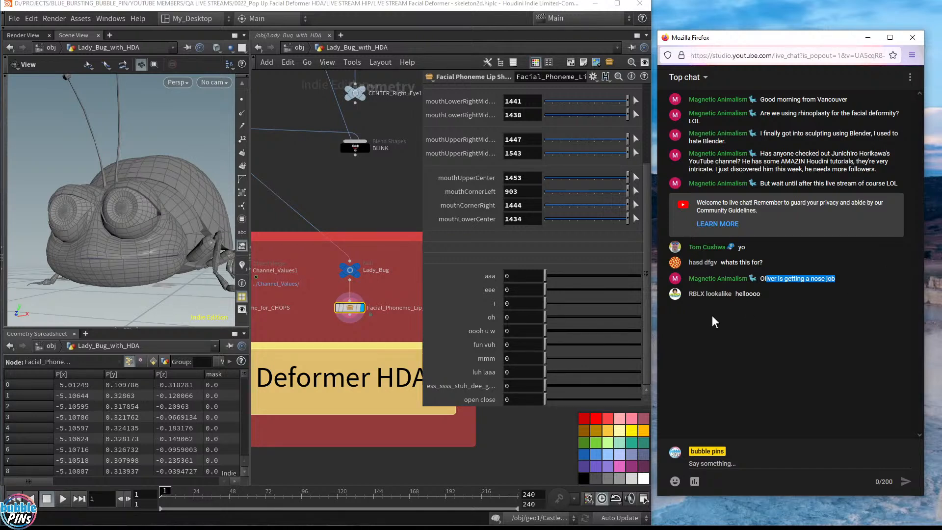
pyautogui.doubleClick(747, 293)
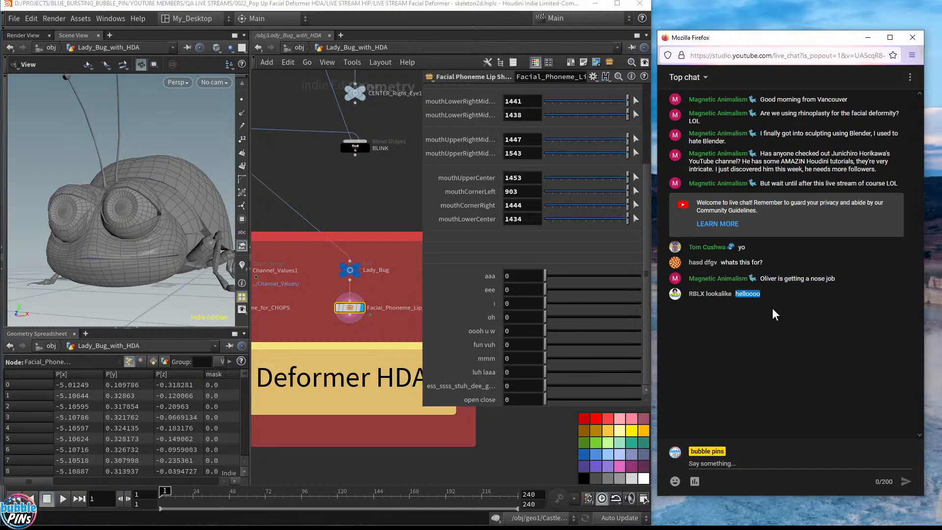
pyautogui.click(813, 326)
# Step: Return to Houdini and look over the Facial_Phoneme_Lip_Shapes1 parameters and the whole Facial Deformer HDA network section
pyautogui.moveTo(558, 344); pyautogui.dragTo(326, 362)
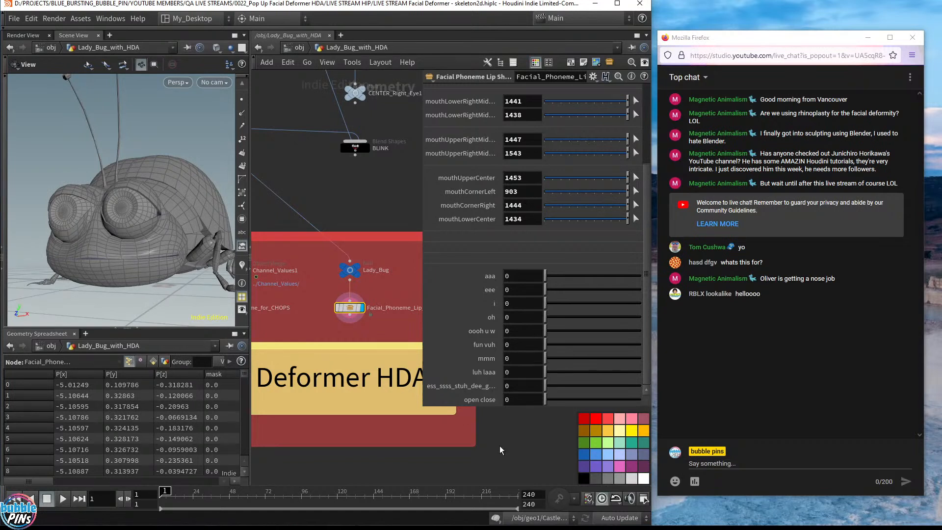
pyautogui.moveTo(382, 339); pyautogui.dragTo(342, 338, button='middle')
pyautogui.moveTo(350, 324); pyautogui.dragTo(289, 293)
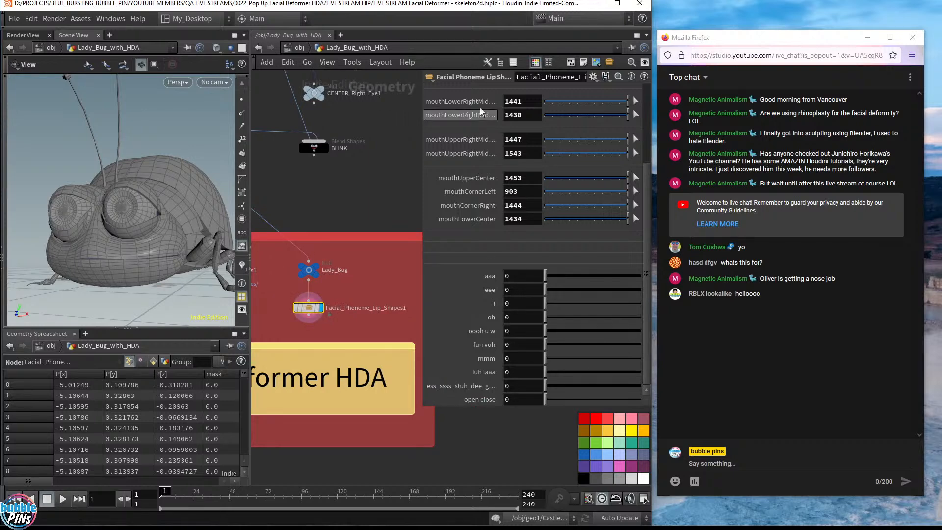
pyautogui.scroll(3, 519, 263)
pyautogui.scroll(-4, 380, 234)
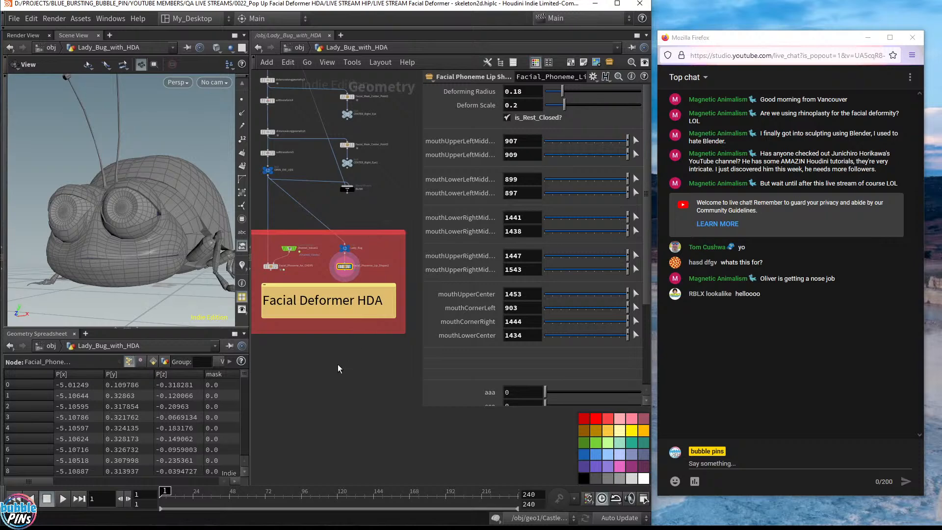
pyautogui.moveTo(342, 374); pyautogui.dragTo(357, 313, button='middle')
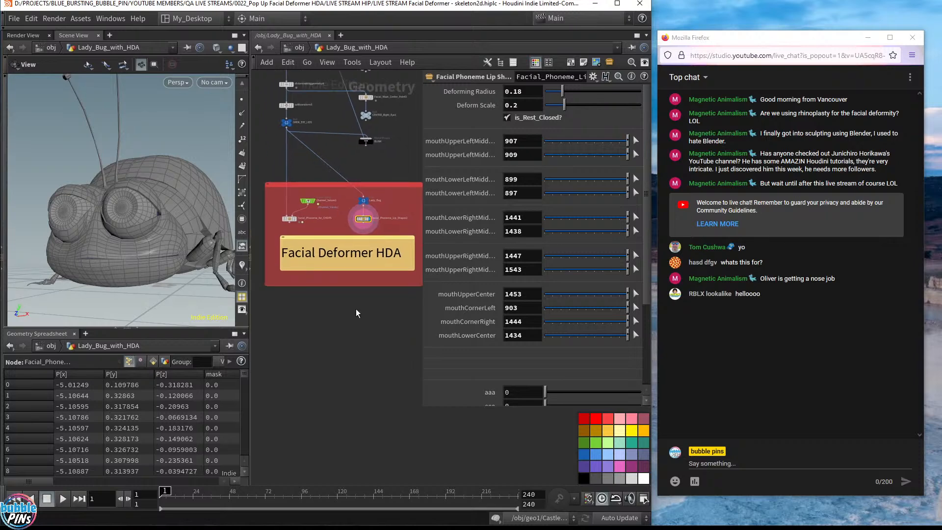
# Step: Go inside the Oliver object, display and frame the Oliver_Character_Import node, and copy that node
pyautogui.click(299, 49)
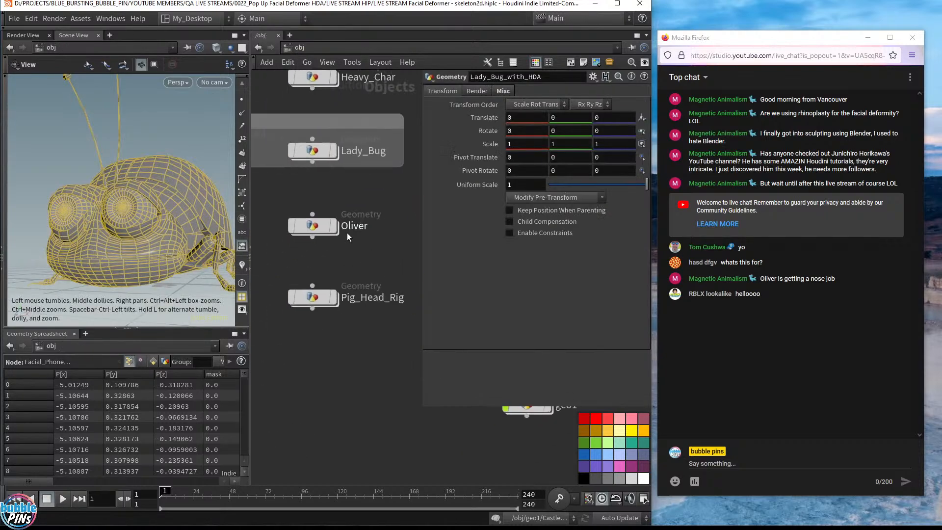
pyautogui.doubleClick(310, 227)
pyautogui.scroll(5, 372, 168)
pyautogui.moveTo(384, 189); pyautogui.dragTo(363, 208, button='middle')
pyautogui.press('p')
pyautogui.scroll(-3, 417, 253)
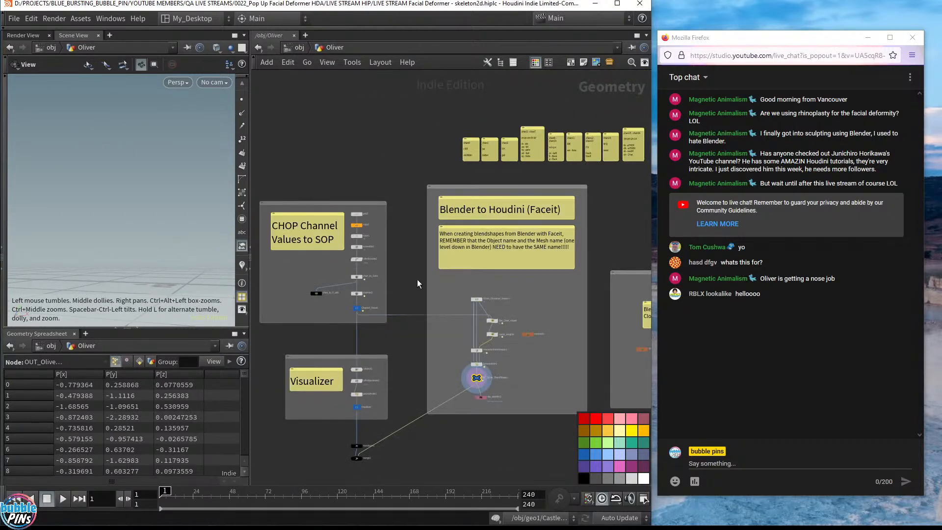
pyautogui.scroll(6, 504, 298)
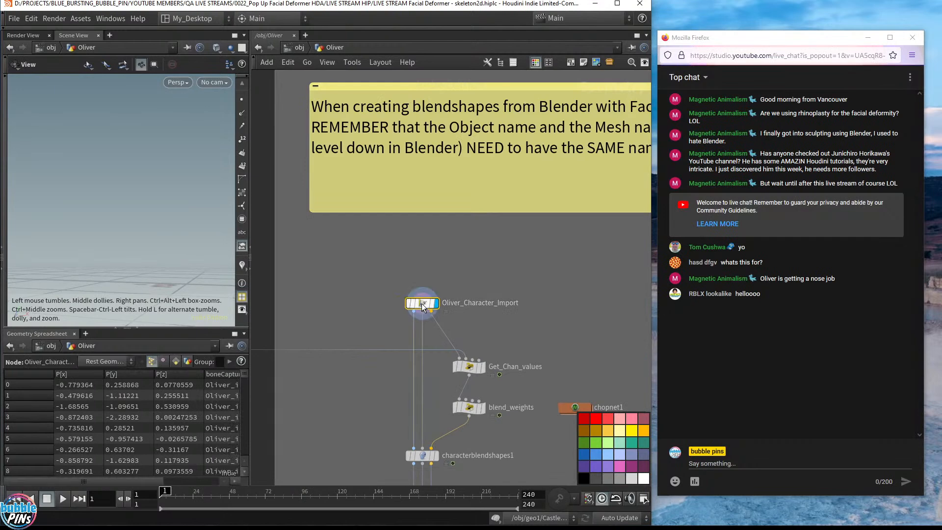
pyautogui.hotkey('space', 'g')
pyautogui.moveTo(511, 271); pyautogui.dragTo(407, 316)
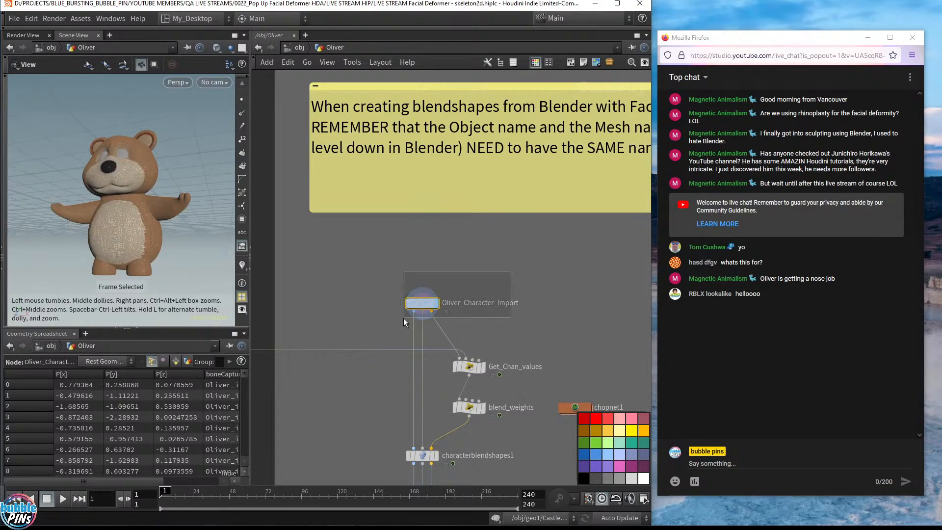
# Step: Return to the object level, create a new Geometry object below Pig_Head_Rig and go inside it
pyautogui.press('u')
pyautogui.moveTo(449, 199); pyautogui.dragTo(455, 192, button='middle')
pyautogui.moveTo(457, 339); pyautogui.dragTo(438, 301, button='middle')
pyautogui.press('Tab')
pyautogui.write('geo')
pyautogui.press('Return')
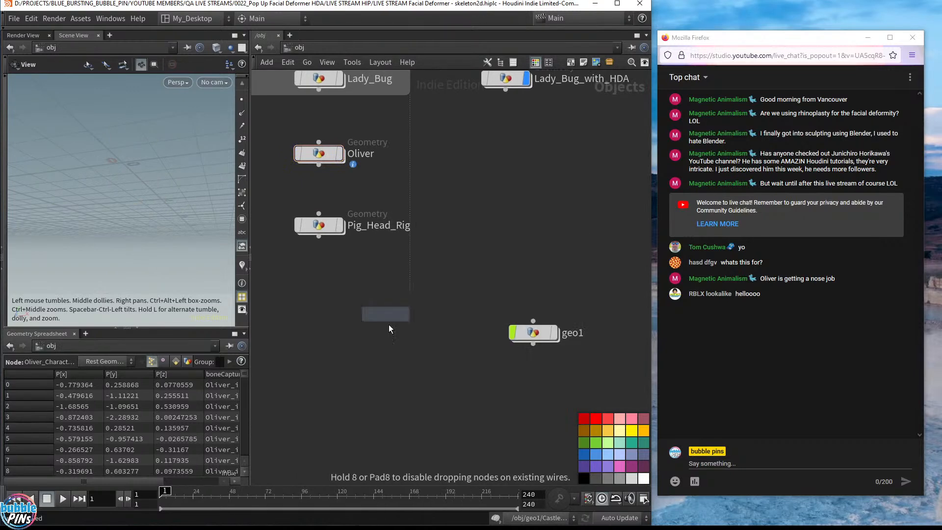
pyautogui.click(319, 329)
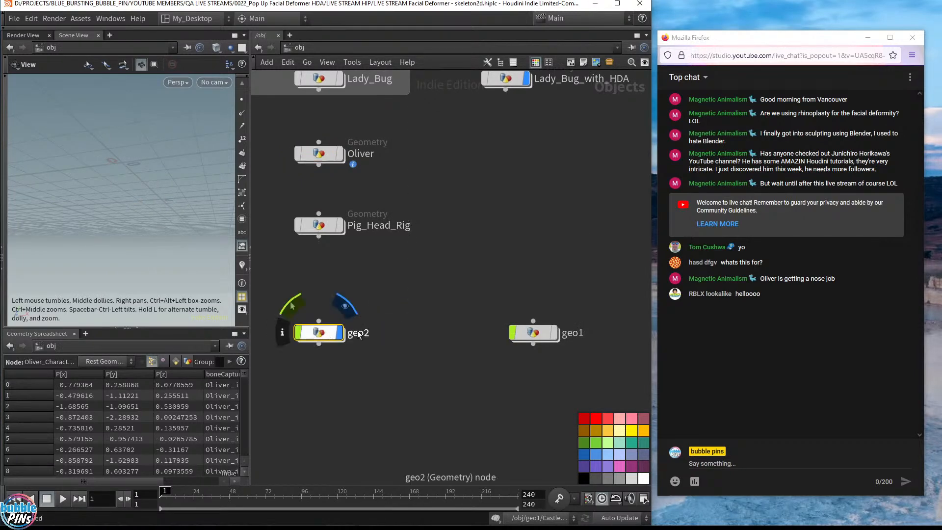
pyautogui.press('i')
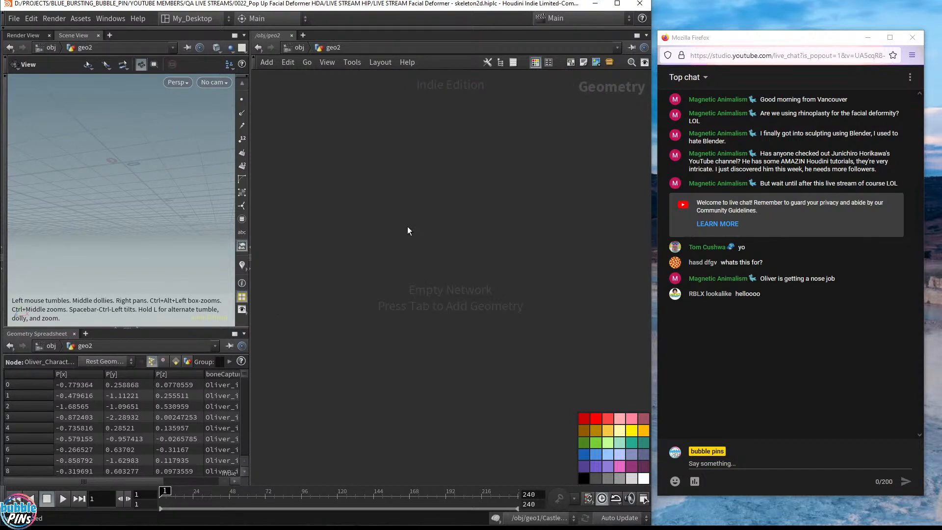
# Step: Paste the Oliver_Character_Import node, collapse the Geometry Spreadsheet pane and frame the bear's face in the viewport
pyautogui.hotkey('ctrl', 'v')
pyautogui.moveTo(87, 178); pyautogui.dragTo(146, 206)
pyautogui.moveTo(147, 206); pyautogui.dragTo(198, 204, button='middle')
pyautogui.moveTo(197, 204); pyautogui.dragTo(224, 201, button='right')
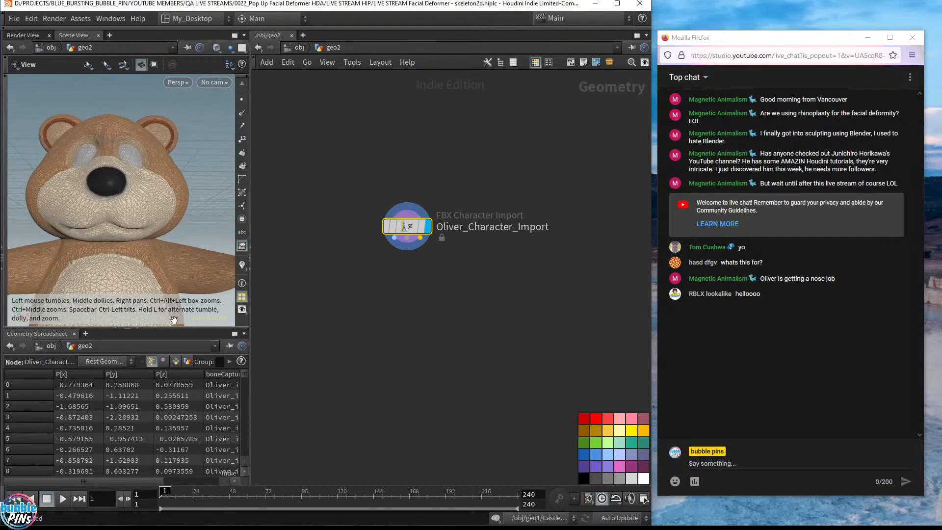
pyautogui.click(138, 330)
pyautogui.moveTo(161, 259); pyautogui.dragTo(177, 244, button='middle')
pyautogui.moveTo(175, 275); pyautogui.dragTo(168, 251)
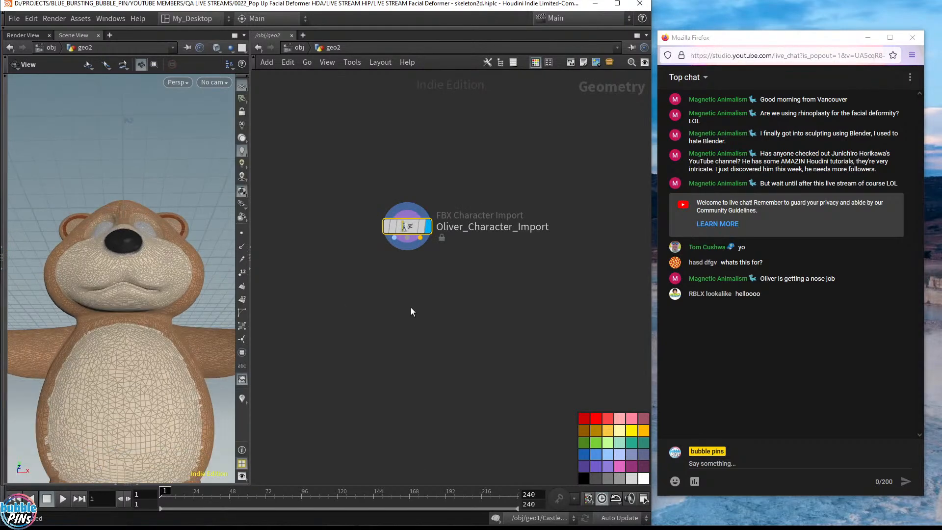
# Step: Add a Null connected to the first output of Oliver_Character_Import, display it and name it Oliver
pyautogui.moveTo(411, 283); pyautogui.dragTo(397, 230, button='middle')
pyautogui.click(381, 185)
pyautogui.press('Tab')
pyautogui.write('null')
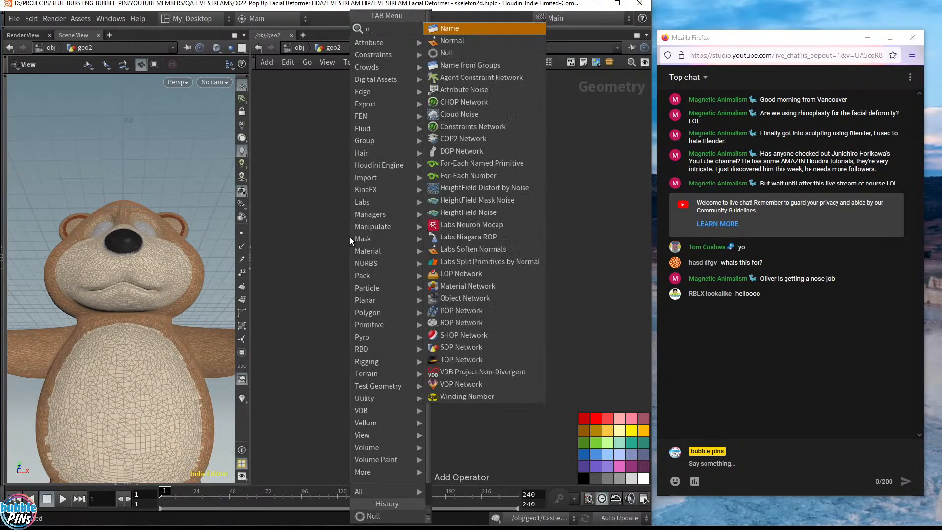
pyautogui.press('Return')
pyautogui.click(349, 237)
pyautogui.moveTo(349, 237); pyautogui.dragTo(392, 304)
pyautogui.press('Escape')
pyautogui.doubleClick(424, 249)
pyautogui.write('Oliver')
pyautogui.press('Return')
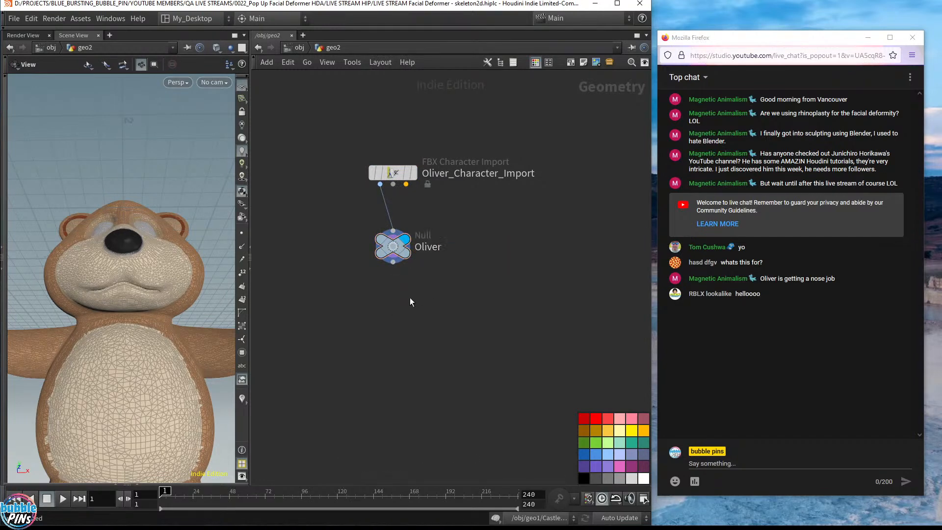
# Step: Search the available nodes for "facial" and place a Facial Phoneme Lip Shapes node below the Oliver null
pyautogui.press('Tab')
pyautogui.write('fac')
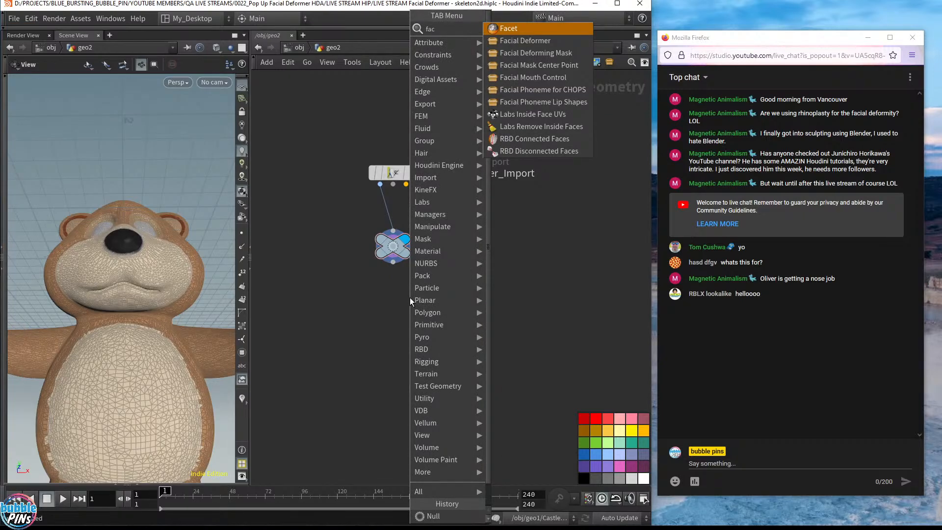
pyautogui.write('ial')
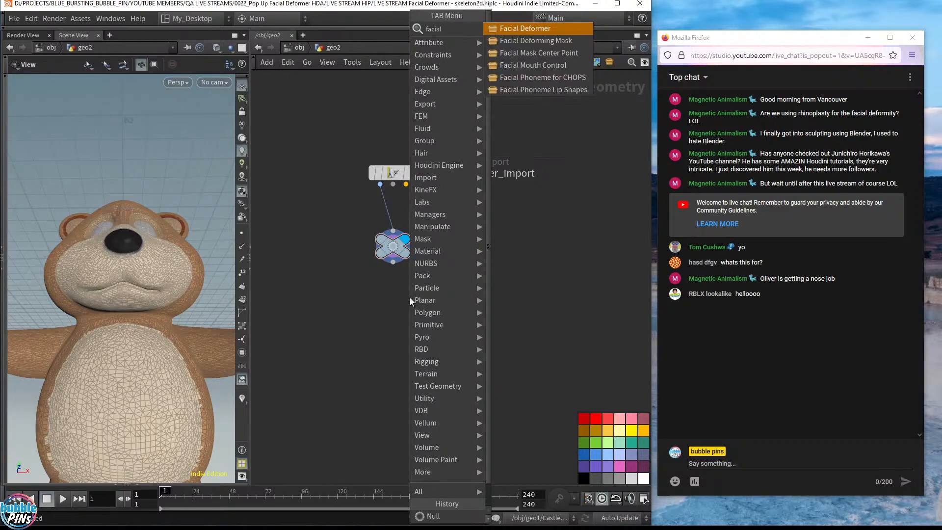
pyautogui.press('Down')
pyautogui.press('Down')
pyautogui.press('Down')
pyautogui.press('Up')
pyautogui.press('Up')
pyautogui.press('Up')
pyautogui.press('Up')
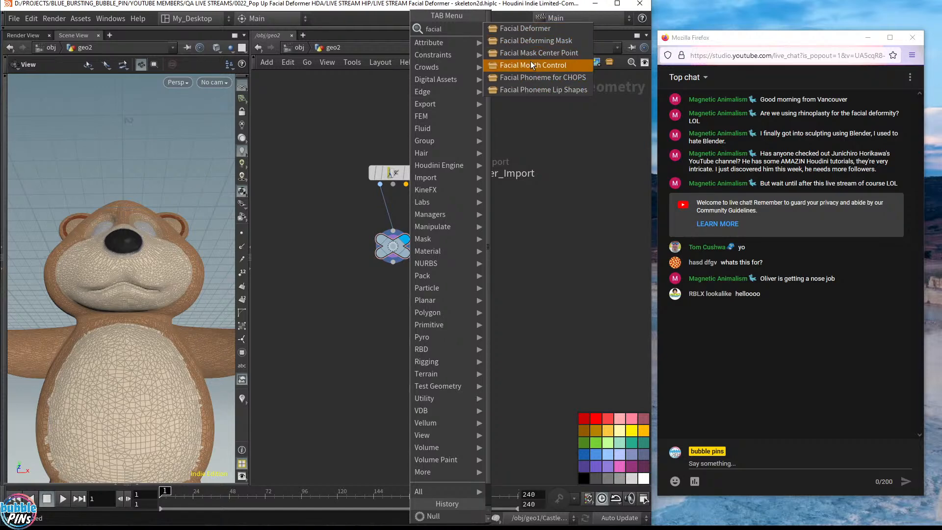
pyautogui.click(534, 87)
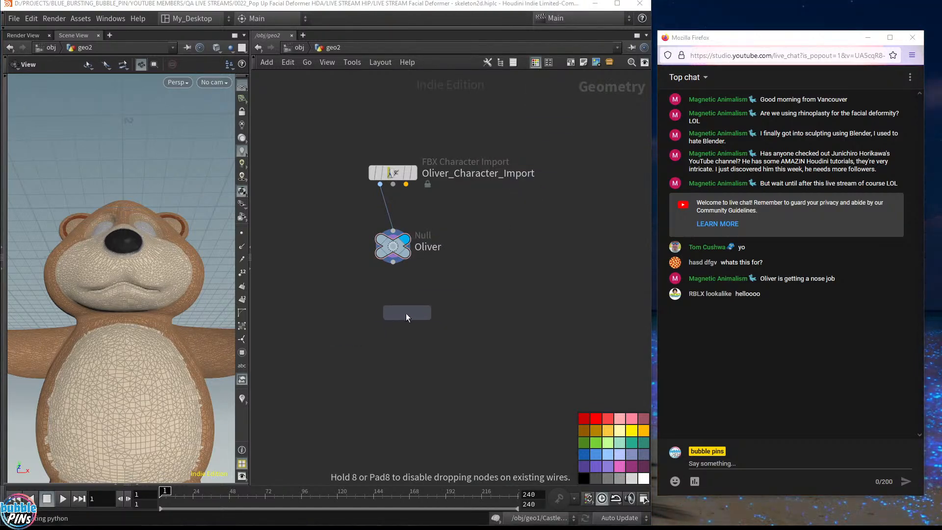
pyautogui.click(393, 318)
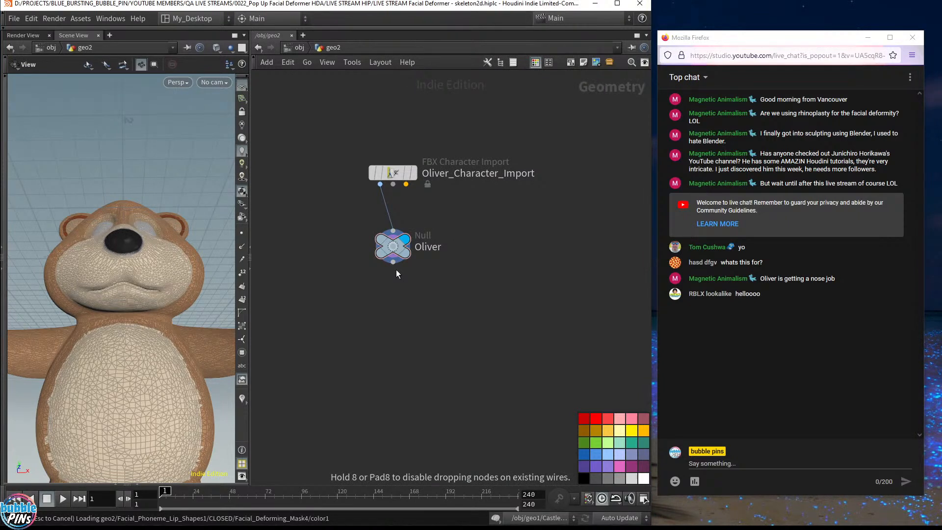
# Step: Connect the Facial Phoneme Lip Shapes node to the Oliver null, display it and look over its mouth parameters
pyautogui.moveTo(393, 262); pyautogui.dragTo(393, 307)
pyautogui.moveTo(396, 330)
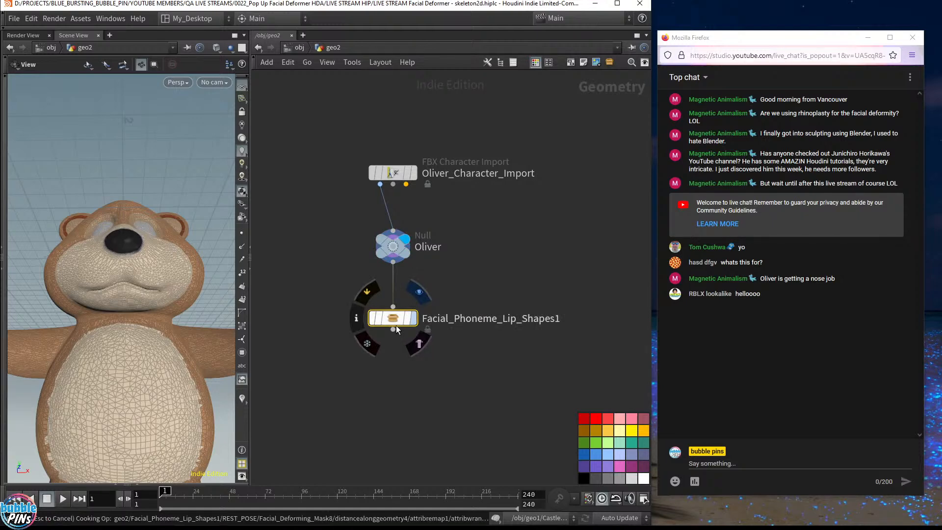
pyautogui.press('p')
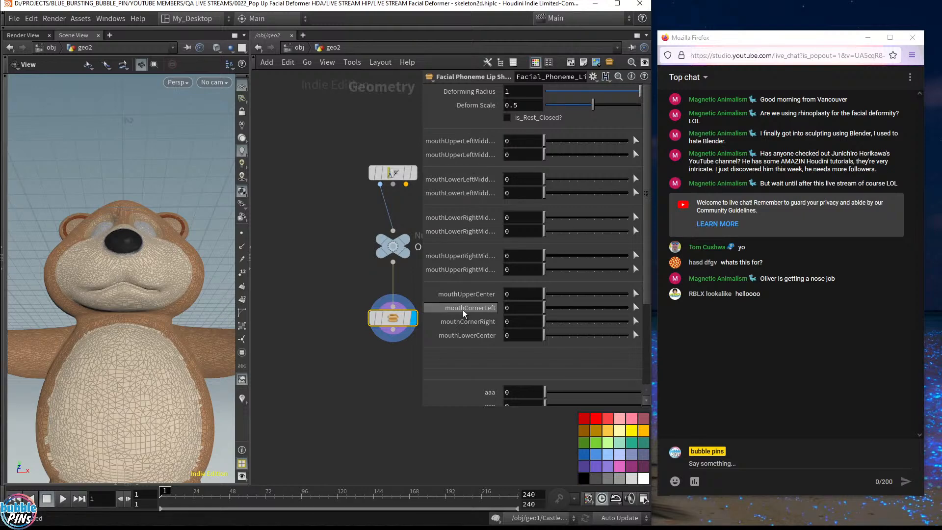
pyautogui.press('p')
# Step: Add a Facial Mouth Control node beside Facial_Phoneme_Lip_Shapes1 and display it
pyautogui.press('Tab')
pyautogui.write('facial')
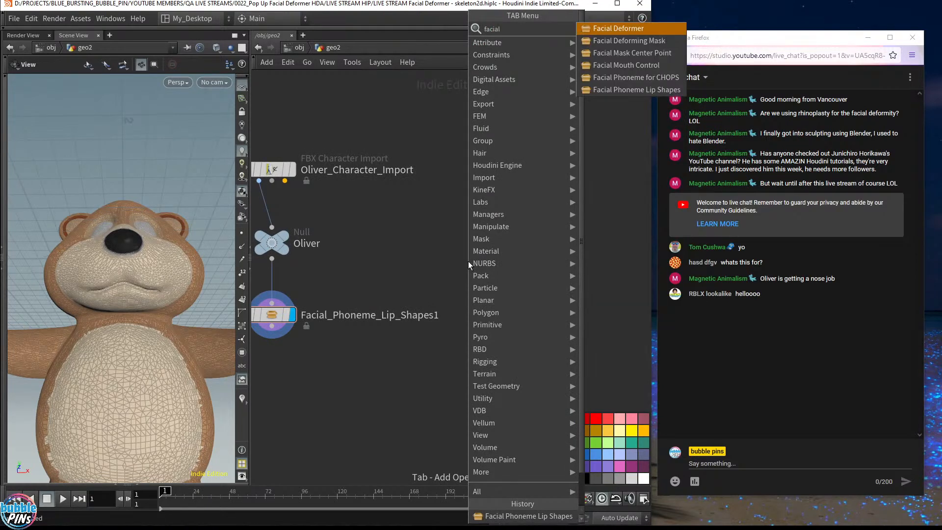
pyautogui.press('Down')
pyautogui.press('Down')
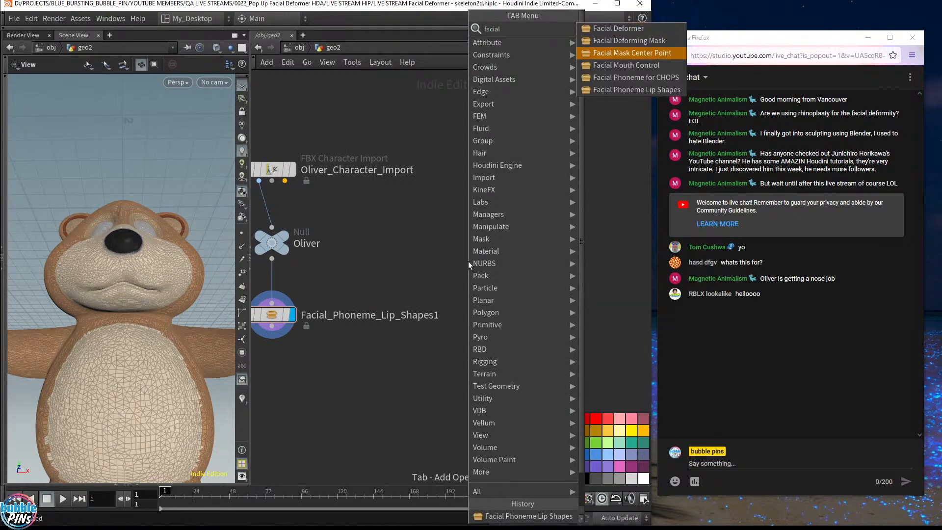
pyautogui.press('Down')
pyautogui.press('Return')
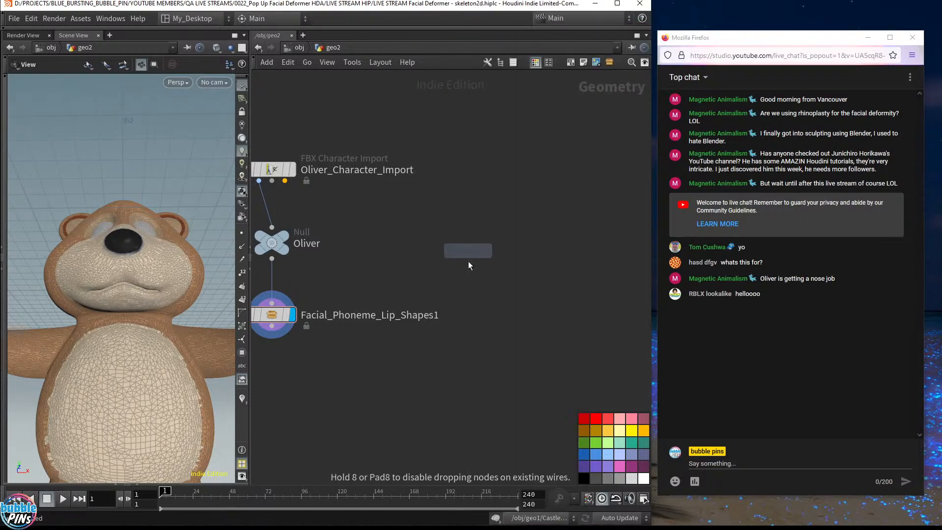
pyautogui.click(468, 261)
pyautogui.moveTo(468, 261); pyautogui.dragTo(492, 318)
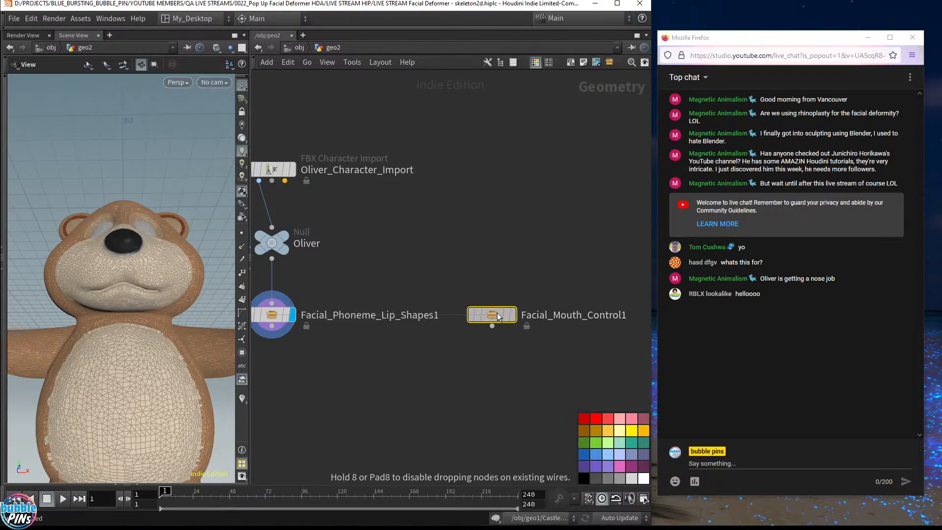
pyautogui.click(513, 316)
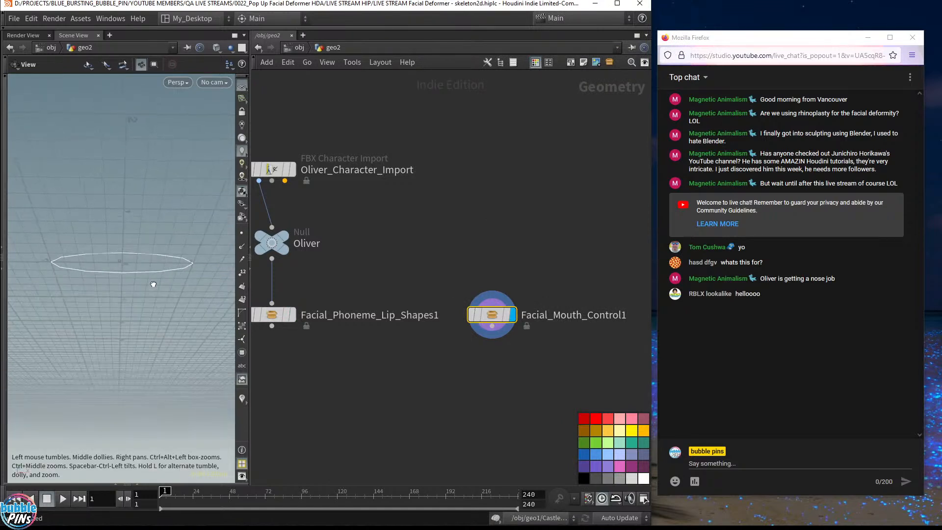
# Step: Show the mouth curve's point markers and name labels, and enlarge the viewport to fill the Houdini window
pyautogui.moveTo(164, 238); pyautogui.dragTo(163, 270)
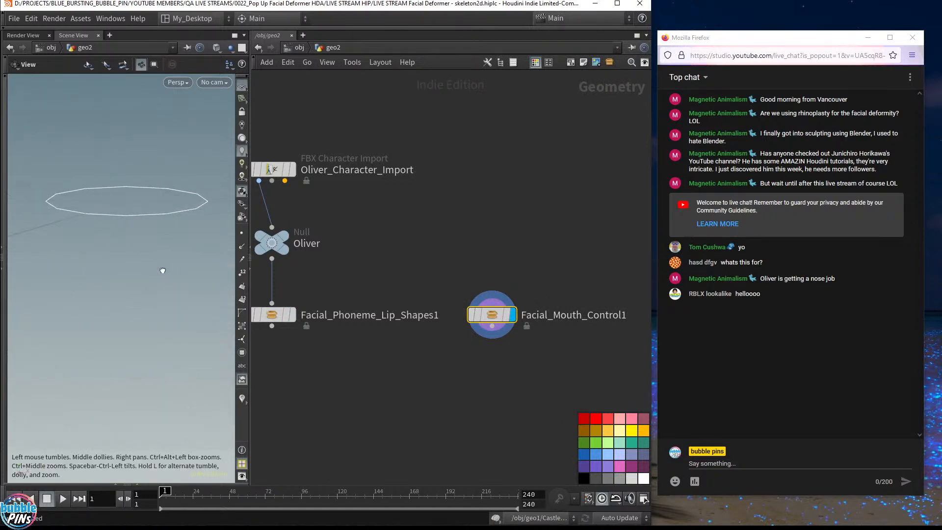
pyautogui.moveTo(154, 199); pyautogui.dragTo(231, 251)
pyautogui.click(242, 233)
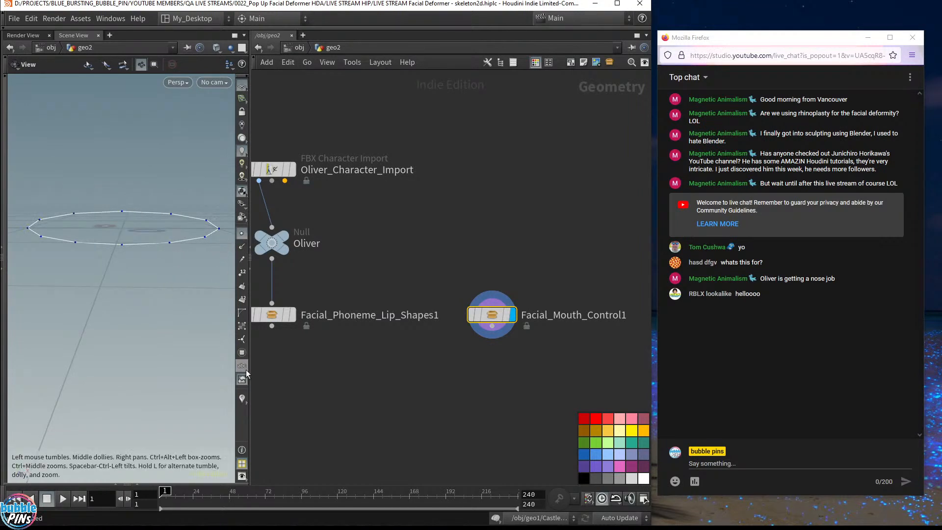
pyautogui.click(242, 399)
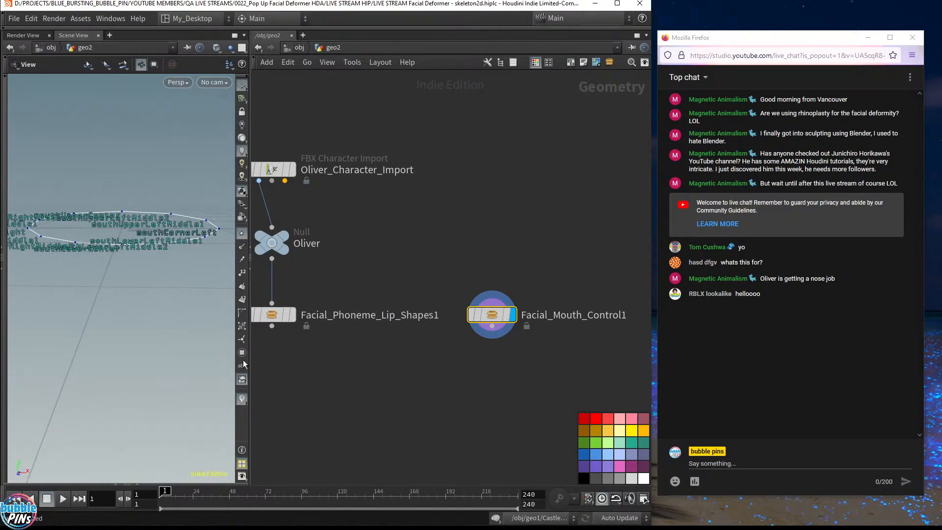
pyautogui.click(235, 36)
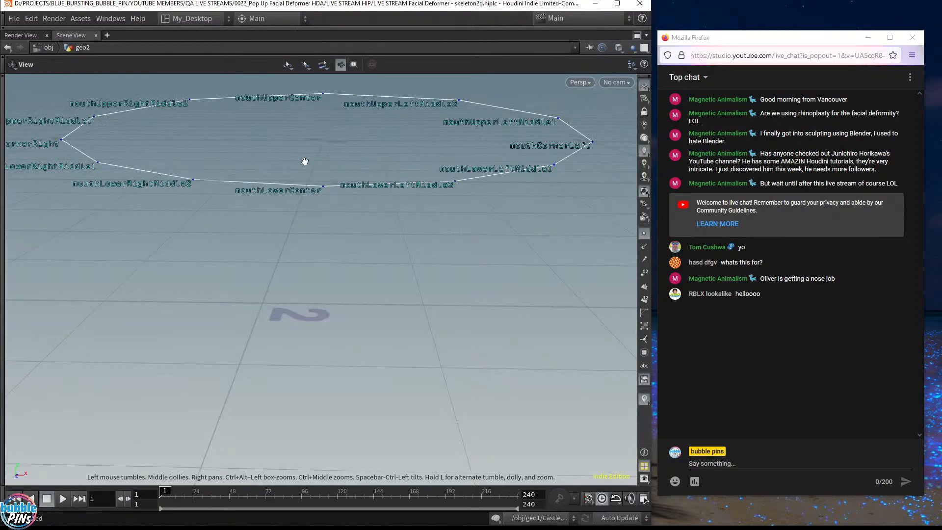
pyautogui.scroll(3, 422, 285)
# Step: Set the viewport's background color scheme to Dark in the display options
pyautogui.press('d')
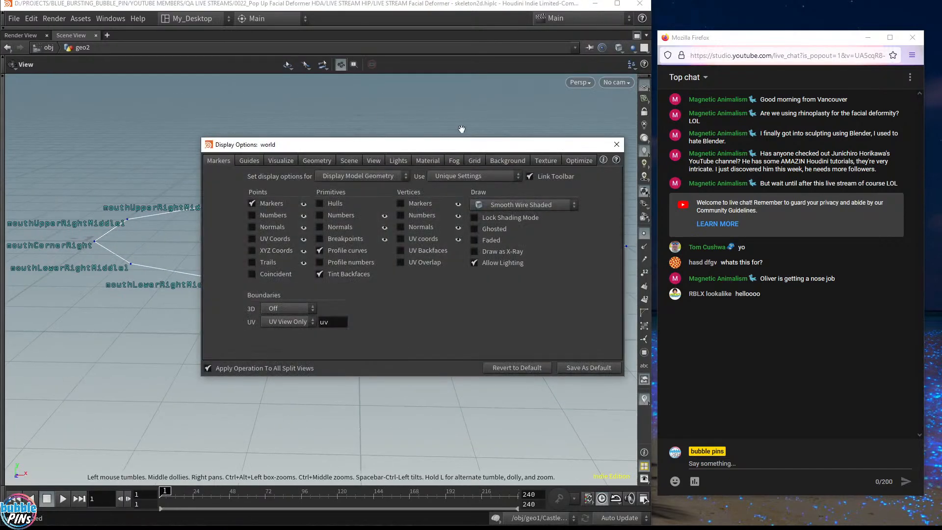
pyautogui.click(507, 160)
pyautogui.click(294, 176)
pyautogui.click(295, 203)
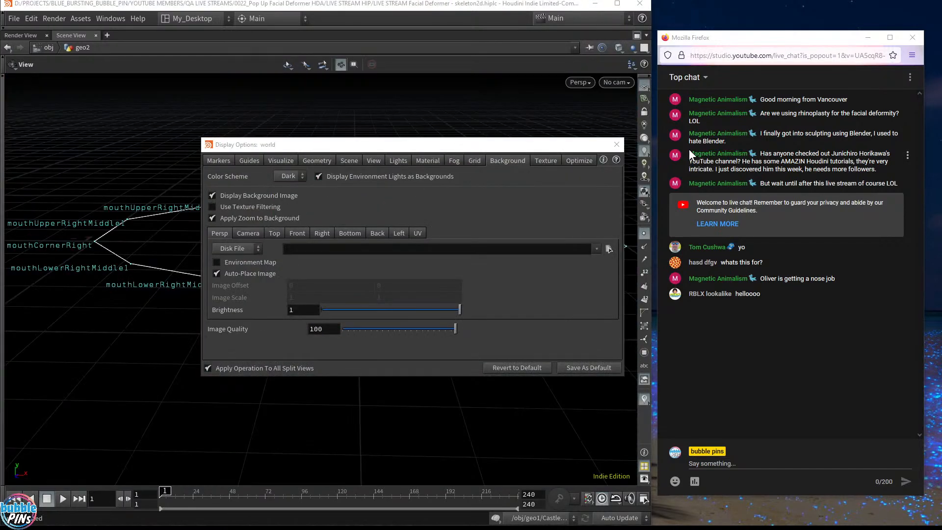
pyautogui.click(616, 144)
# Step: Turn off the ortho grid display and frame the labelled mouth curve
pyautogui.press('d')
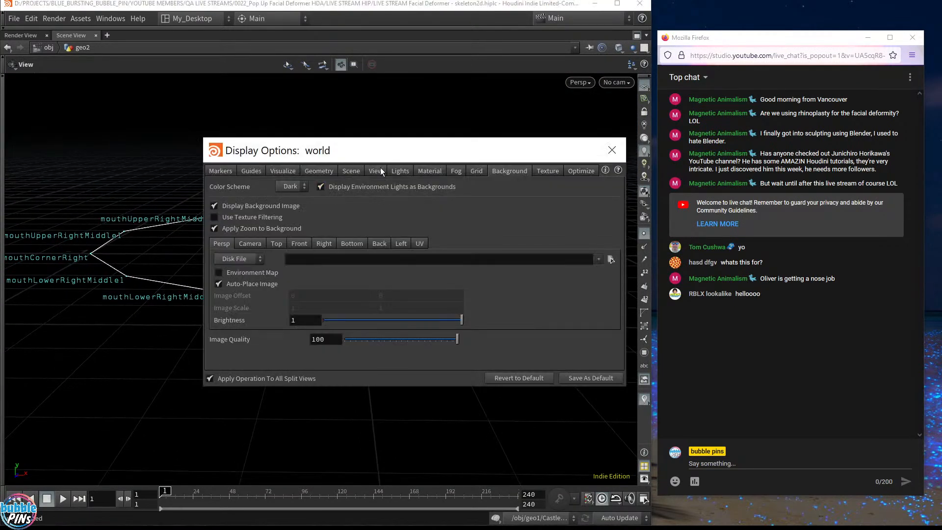
pyautogui.click(474, 171)
pyautogui.click(260, 189)
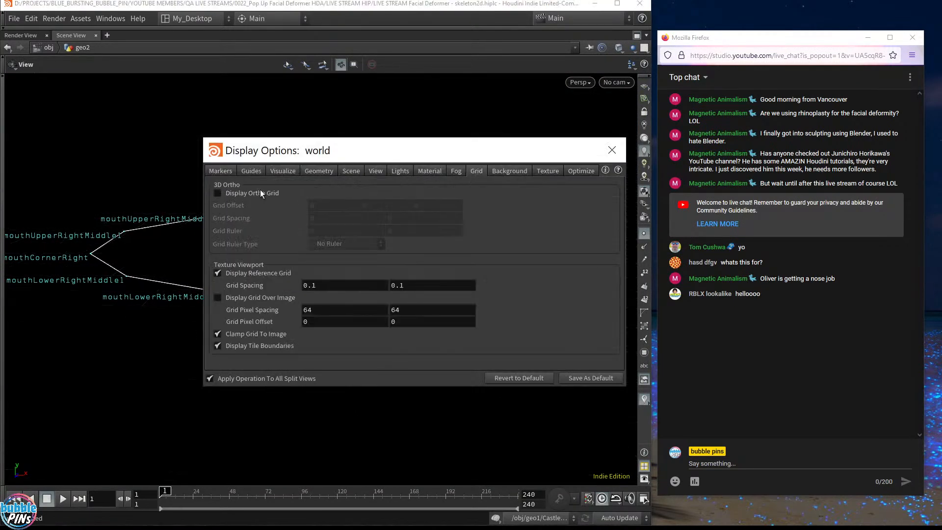
pyautogui.click(612, 150)
pyautogui.moveTo(352, 257); pyautogui.dragTo(475, 270)
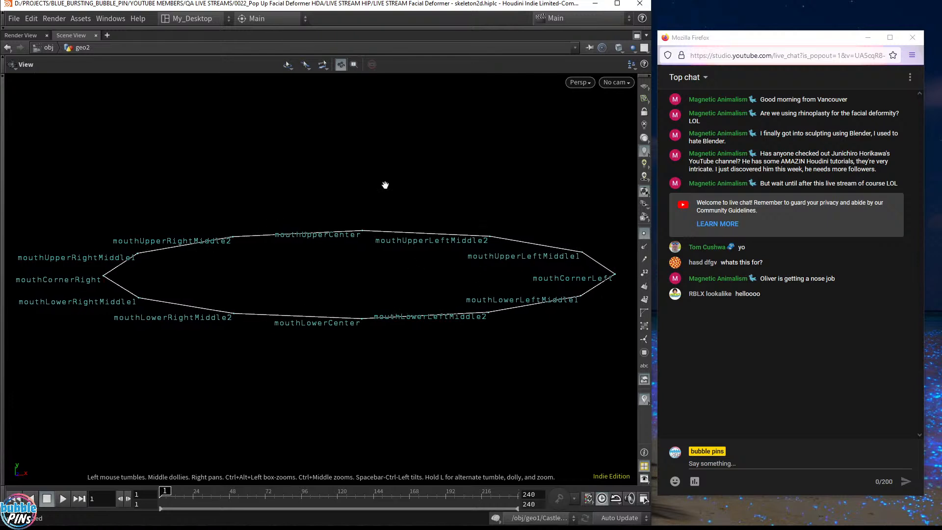
# Step: Set the viewport's point display size to 6 in the display options
pyautogui.press('d')
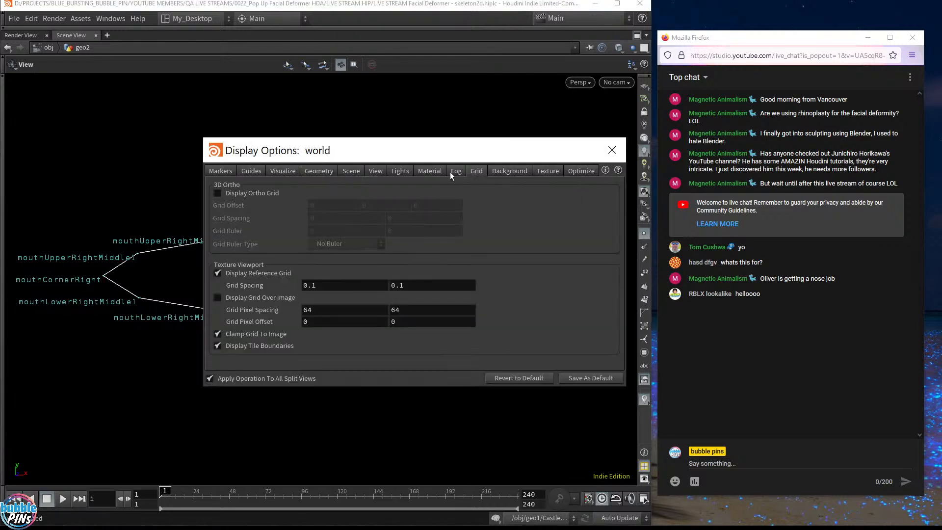
pyautogui.click(259, 171)
pyautogui.doubleClick(464, 304)
pyautogui.write('6')
pyautogui.press('Return')
pyautogui.click(606, 152)
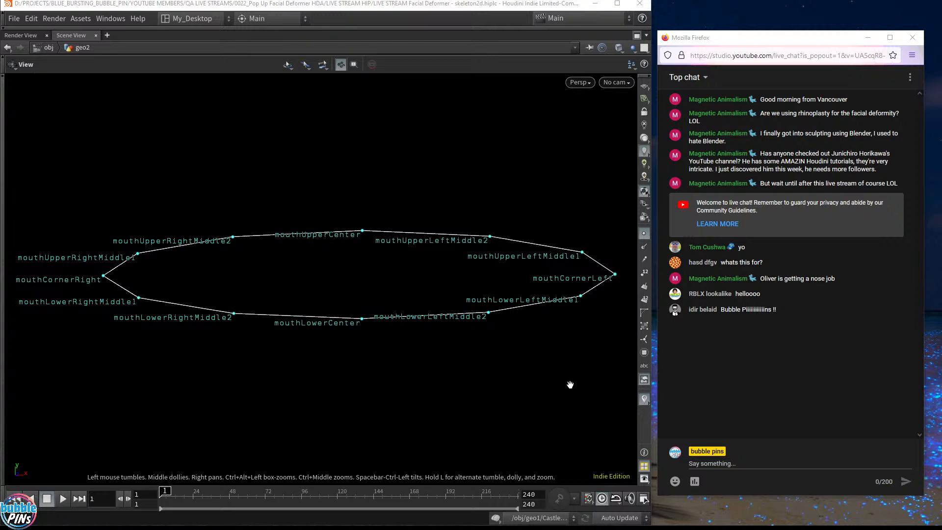
# Step: Capture a screen snip of the whole labelled mouth curve and move the Snipping Tool window out of the way
pyautogui.press('Tab')
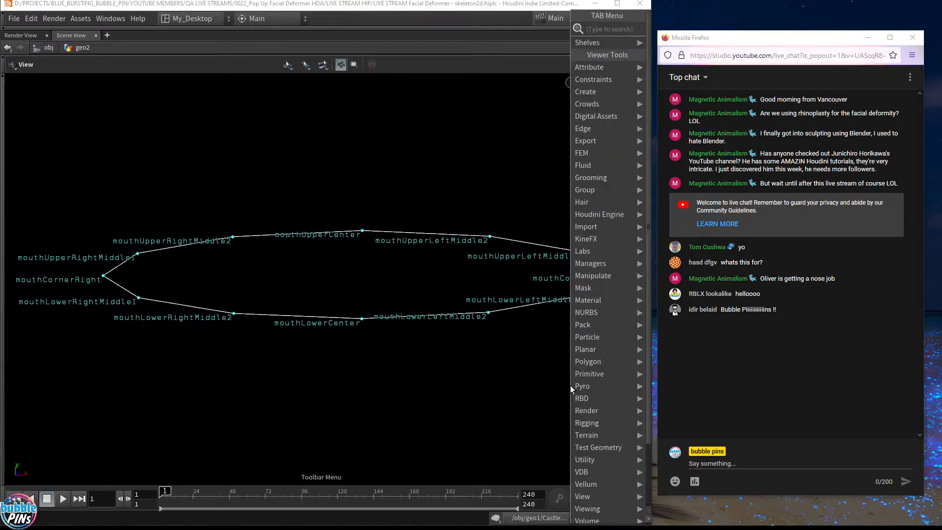
pyautogui.press('Escape')
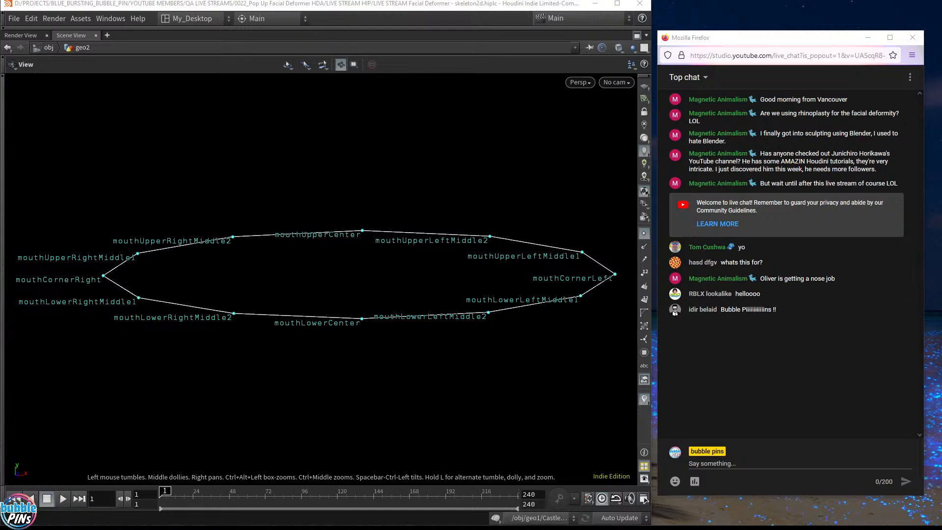
pyautogui.press('super+shift+s')
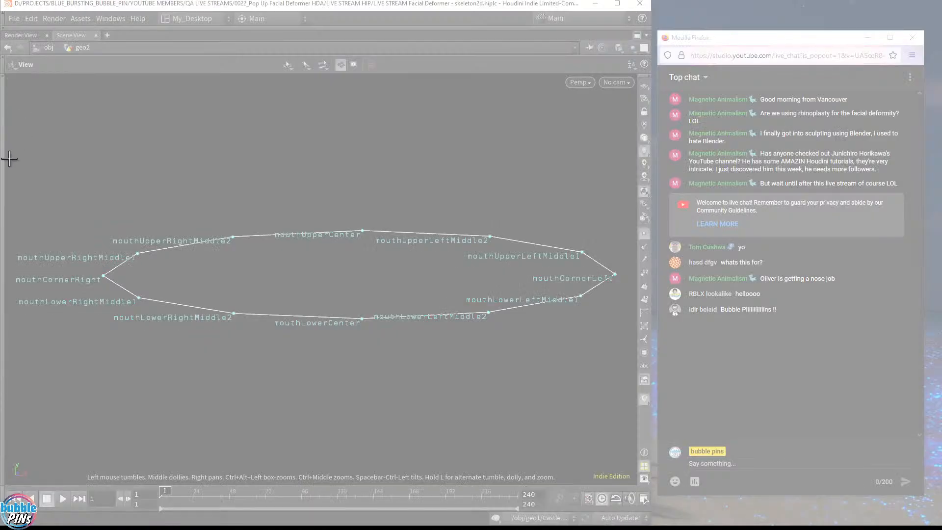
pyautogui.moveTo(9, 170); pyautogui.dragTo(636, 359)
pyautogui.moveTo(430, 50); pyautogui.dragTo(941, 129)
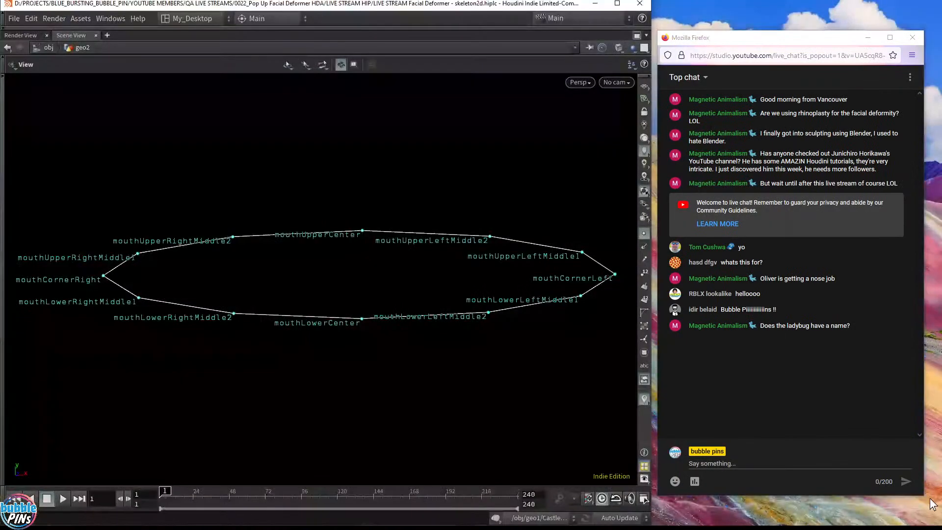
# Step: Restore the split viewport and network layout, and move the live chat window higher on the desktop
pyautogui.click(638, 35)
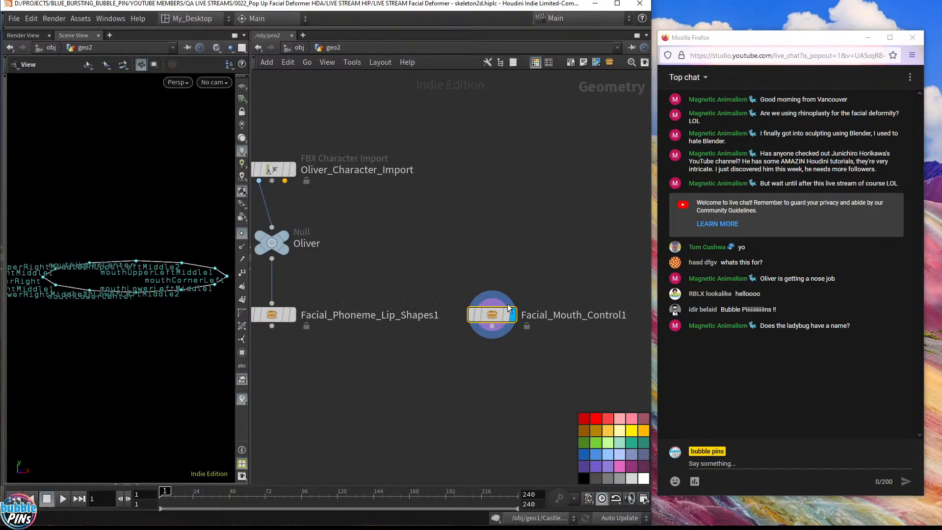
pyautogui.moveTo(788, 326); pyautogui.dragTo(864, 337)
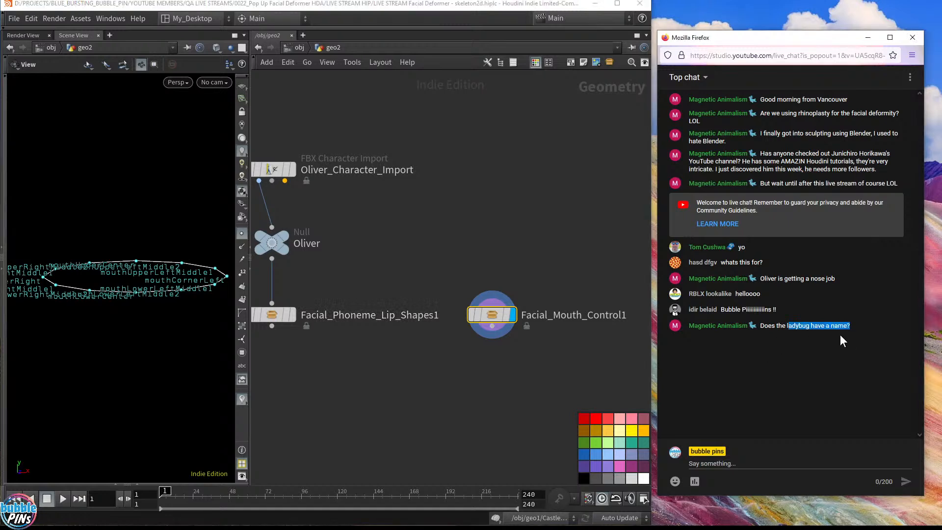
pyautogui.click(841, 340)
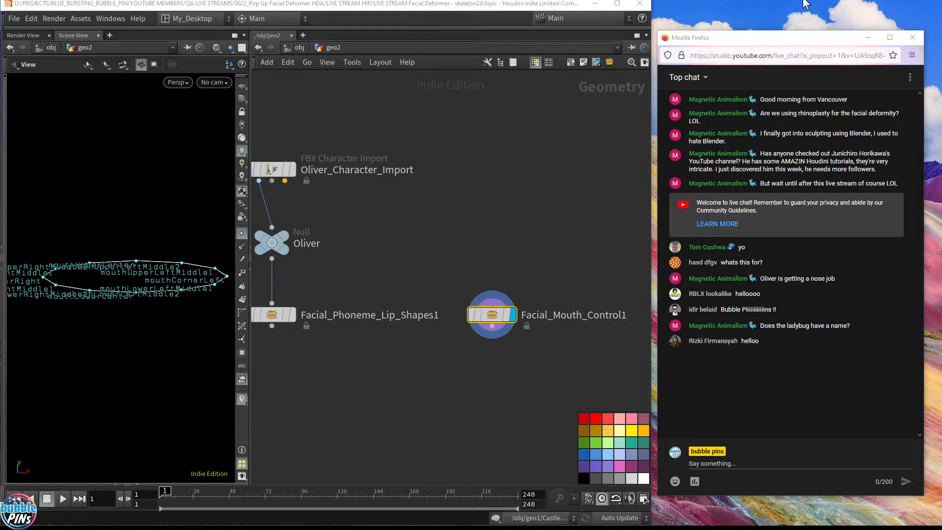
pyautogui.moveTo(795, 44); pyautogui.dragTo(833, 10)
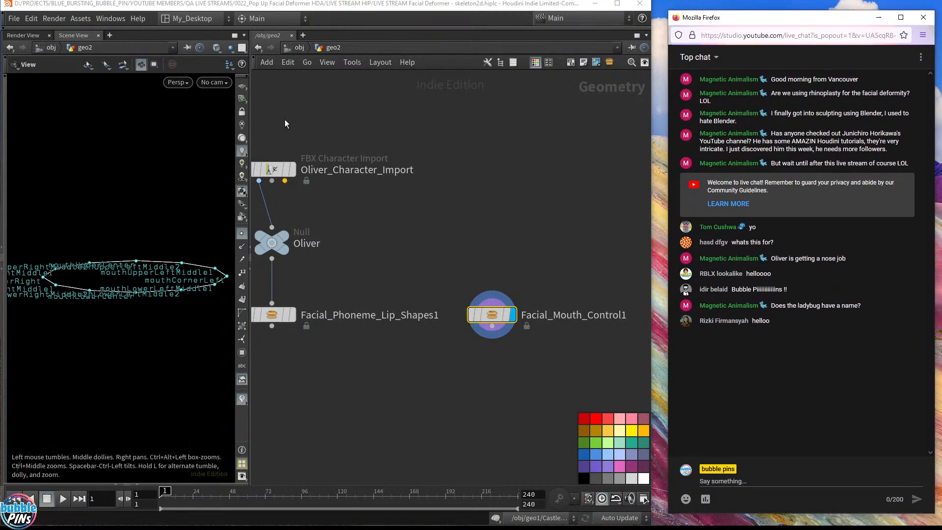
# Step: Color the Facial_Mouth_Control1 node black
pyautogui.moveTo(440, 236); pyautogui.dragTo(435, 166, button='middle')
pyautogui.moveTo(380, 286); pyautogui.dragTo(444, 277, button='middle')
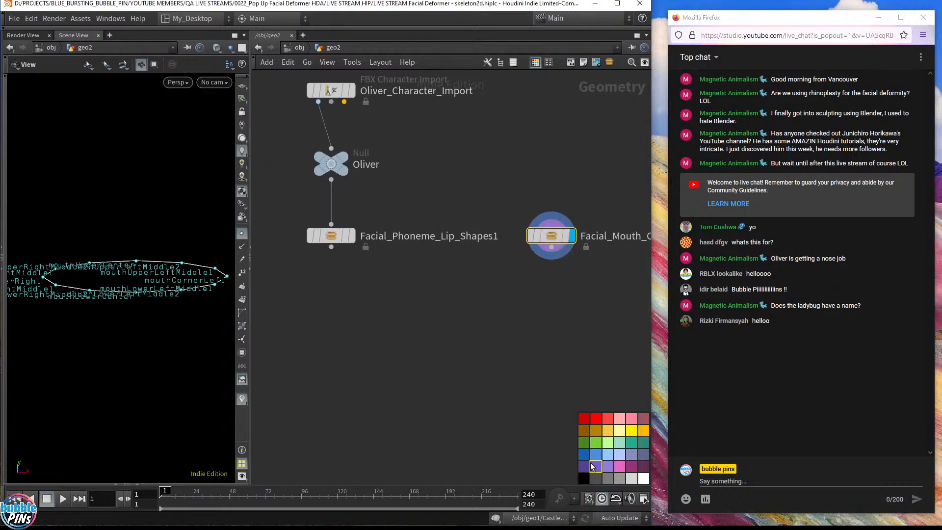
pyautogui.click(583, 478)
# Step: Display the Facial_Phoneme_Lip_Shapes1 node and turn off the point name labels in the viewport
pyautogui.moveTo(376, 290); pyautogui.dragTo(275, 317, button='middle')
pyautogui.moveTo(387, 325); pyautogui.dragTo(521, 325, button='middle')
pyautogui.click(403, 267)
pyautogui.click(384, 270)
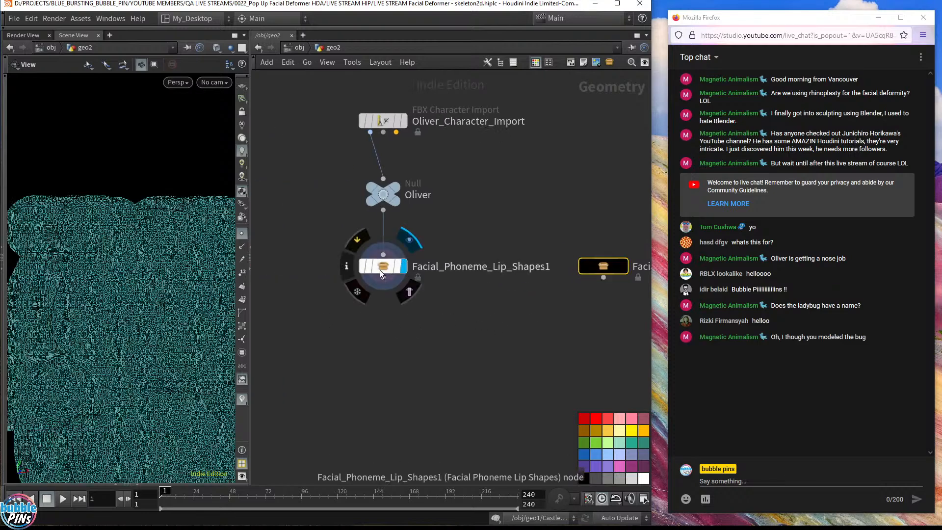
pyautogui.click(241, 399)
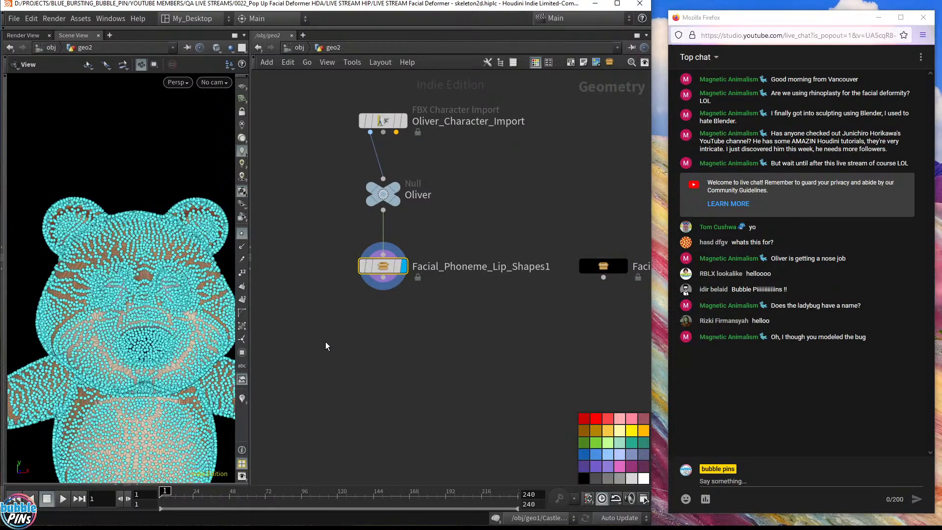
# Step: Enlarge the viewport by widening its pane and hiding the timeline, and frame the bear's mouth closely from the front
pyautogui.moveTo(191, 303); pyautogui.dragTo(162, 300)
pyautogui.moveTo(162, 300); pyautogui.dragTo(166, 231, button='right')
pyautogui.moveTo(166, 240); pyautogui.dragTo(47, 285)
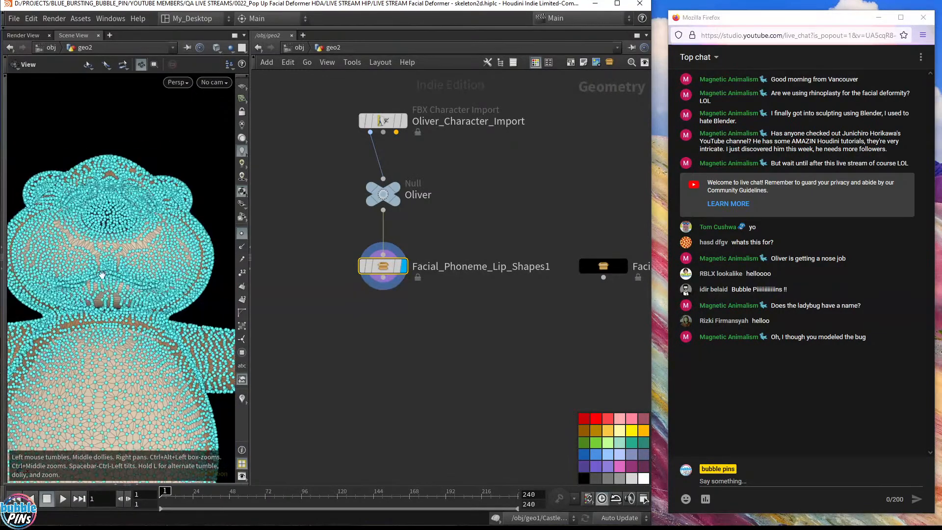
pyautogui.moveTo(118, 284); pyautogui.dragTo(284, 185, button='middle')
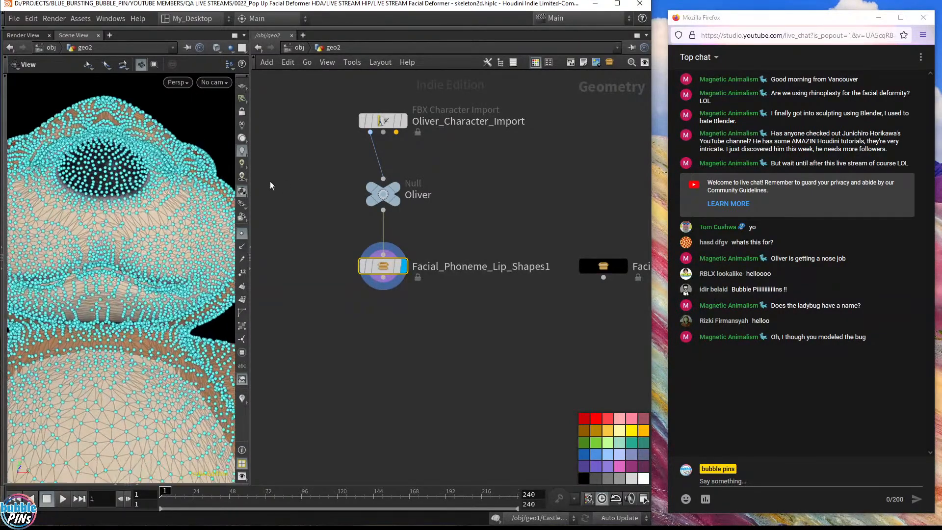
pyautogui.moveTo(252, 199); pyautogui.dragTo(439, 204)
pyautogui.moveTo(293, 275); pyautogui.dragTo(242, 256)
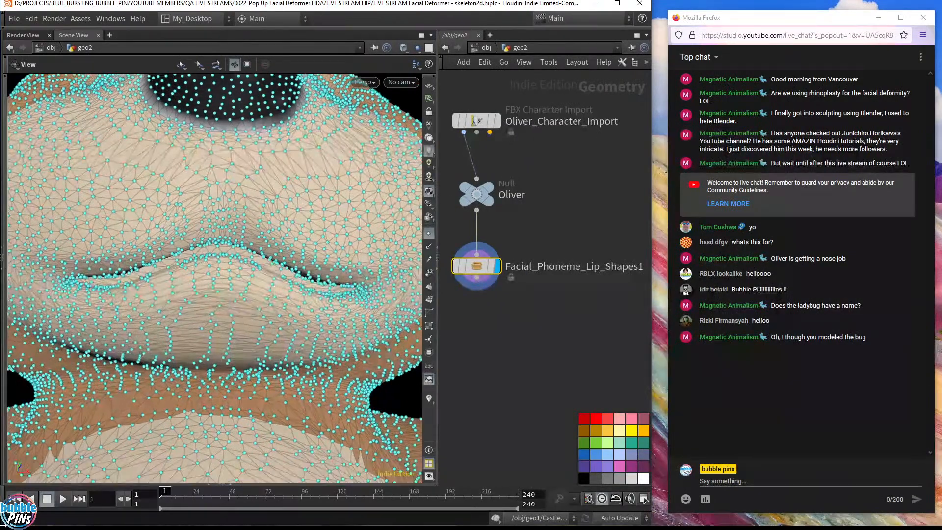
pyautogui.click(4, 488)
pyautogui.moveTo(243, 278); pyautogui.dragTo(284, 263, button='middle')
pyautogui.moveTo(290, 260); pyautogui.dragTo(312, 224, button='right')
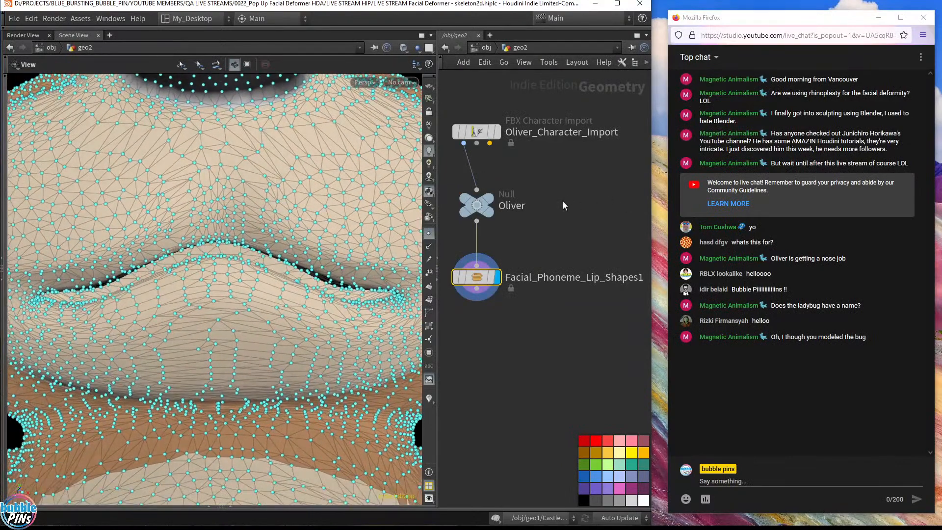
# Step: Show the parameters of Facial_Phoneme_Lip_Shapes1 and bring the mouth-label snip into view as a reference
pyautogui.press('p')
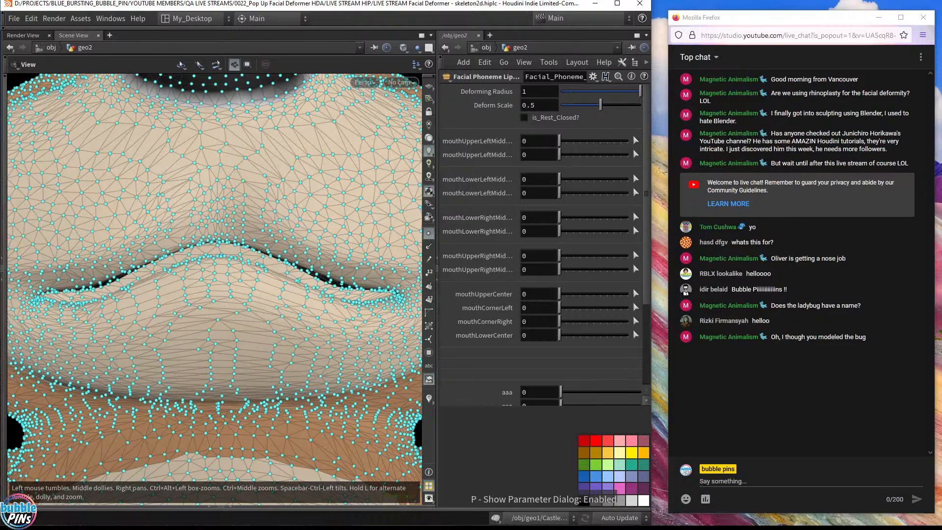
pyautogui.moveTo(908, 528); pyautogui.dragTo(272, 207)
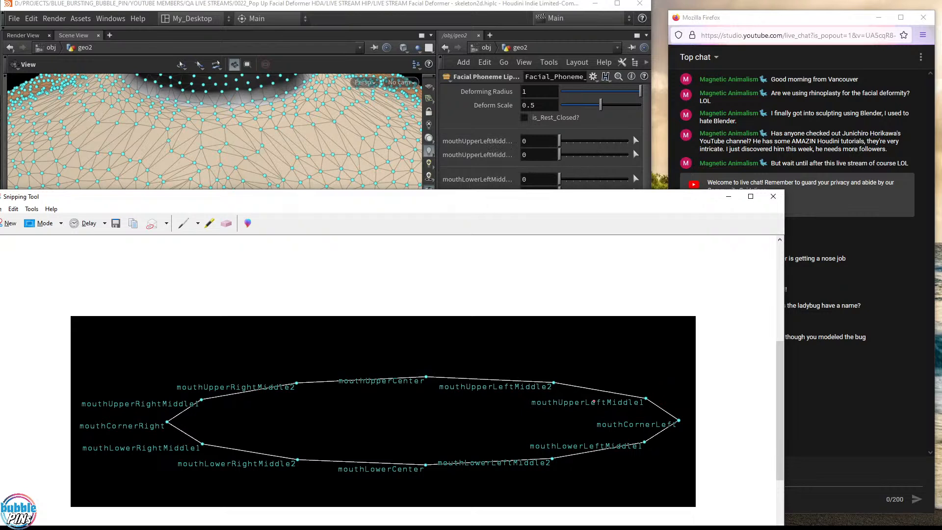
# Step: Circle the mouthUpperLeftMiddle1 label in the snip, and assign point 22363 on the bear's upper lip to that parameter
pyautogui.moveTo(660, 386)
pyautogui.mouseDown()
pyautogui.moveTo(524, 405)
pyautogui.moveTo(664, 408)
pyautogui.moveTo(658, 384)
pyautogui.moveTo(647, 384)
pyautogui.mouseUp()
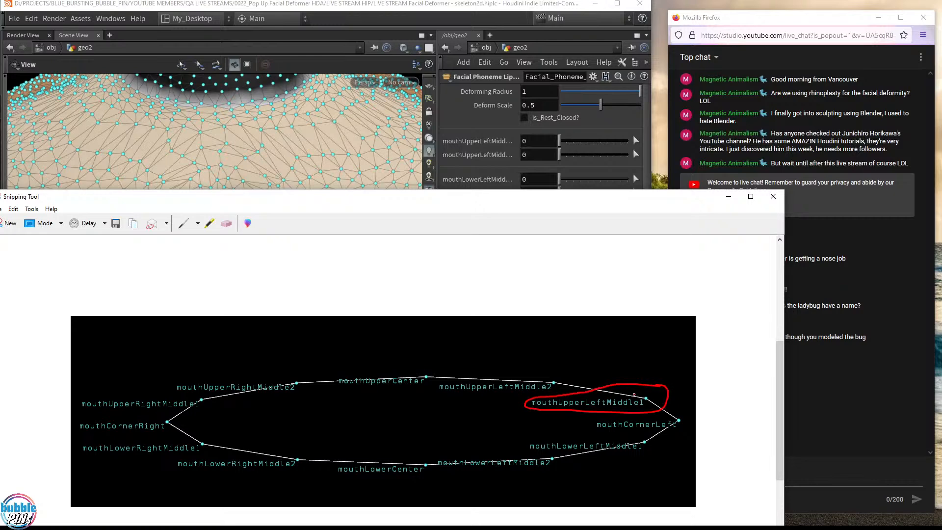
pyautogui.click(308, 4)
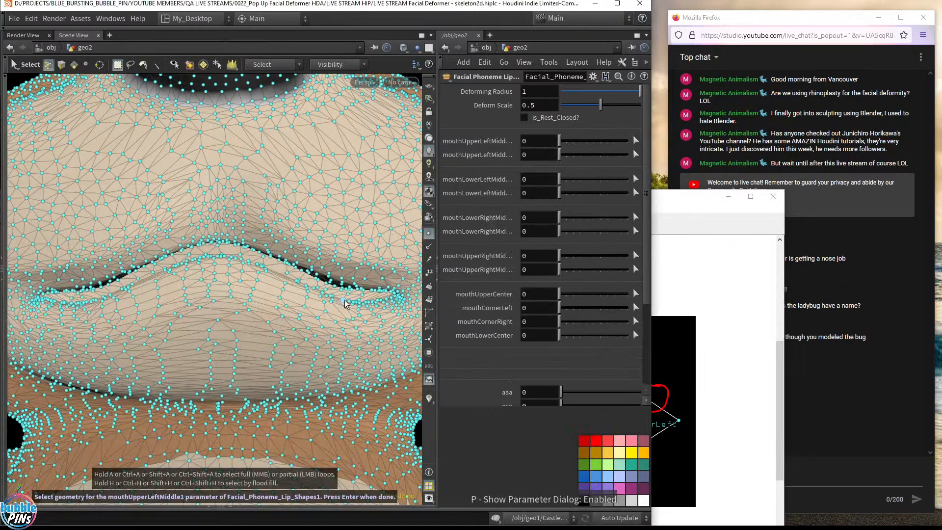
pyautogui.moveTo(365, 282); pyautogui.dragTo(360, 300)
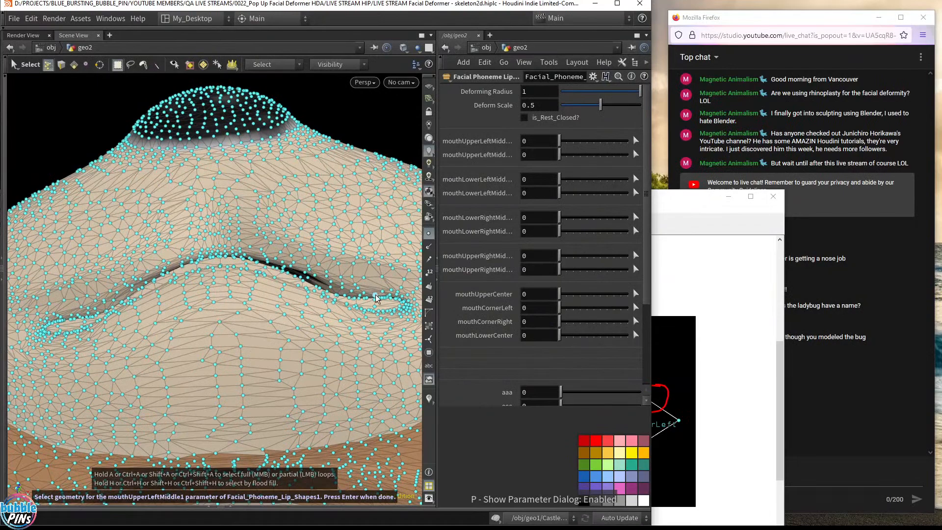
pyautogui.moveTo(372, 273); pyautogui.dragTo(304, 296)
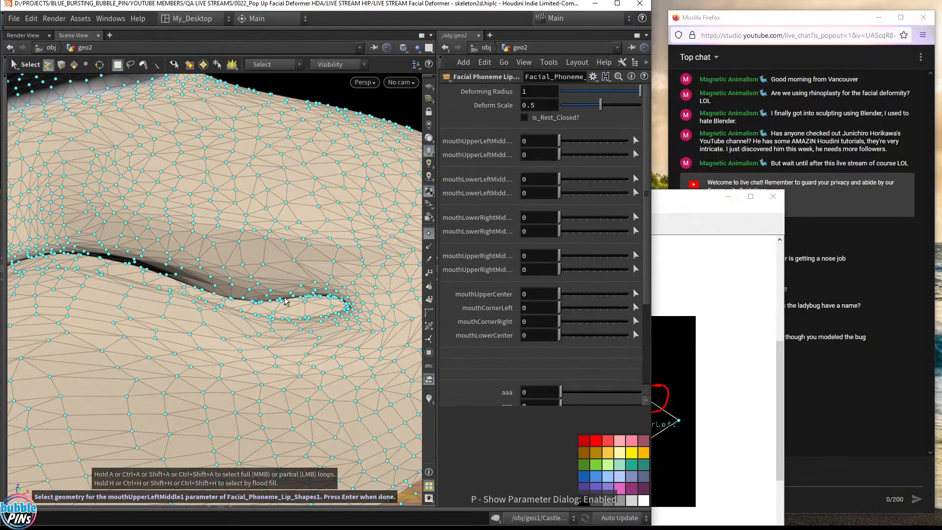
pyautogui.moveTo(50, 227); pyautogui.dragTo(108, 239)
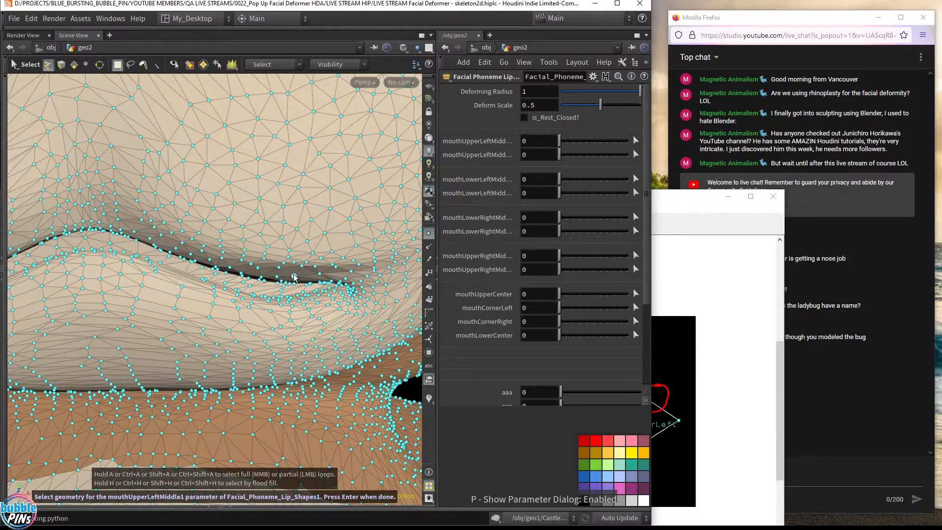
pyautogui.keyDown('alt'); pyautogui.moveTo(263, 257); pyautogui.dragTo(314, 206); pyautogui.keyUp('alt')
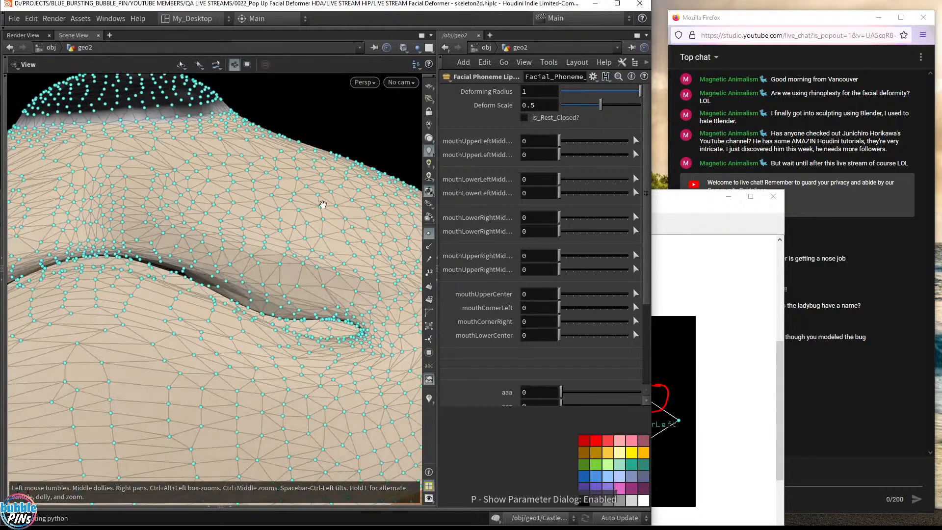
pyautogui.click(289, 304)
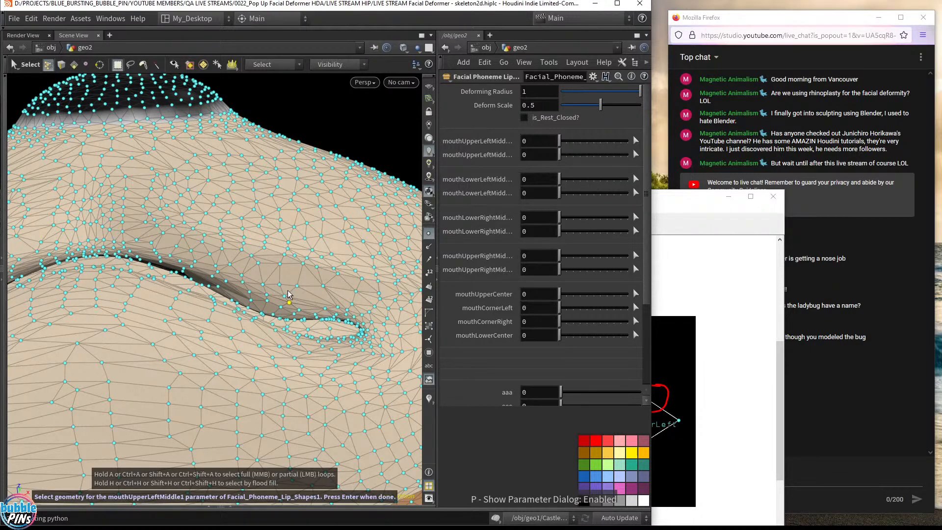
pyautogui.press('Return')
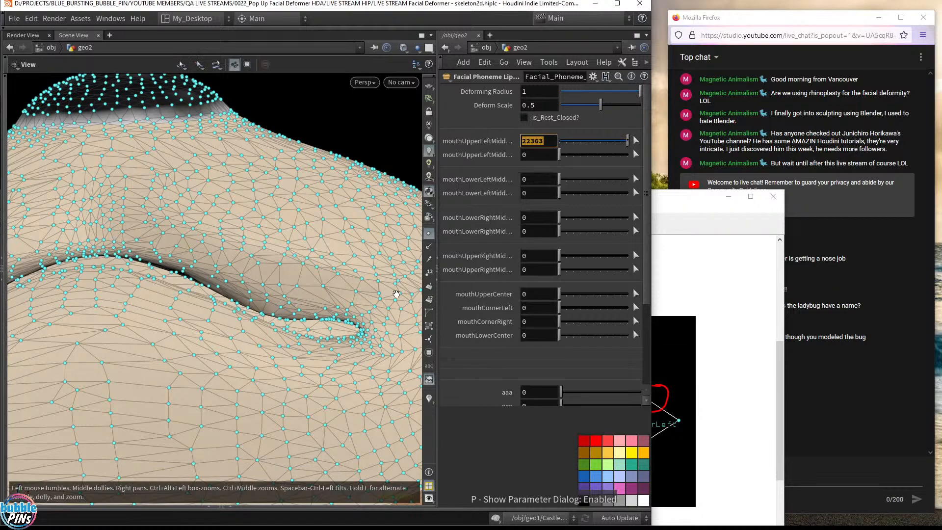
# Step: Resize the parameter area so the Oliver and Facial_Phoneme_Lip_Shapes1 nodes show below it, and hide the color palette
pyautogui.moveTo(370, 297); pyautogui.dragTo(318, 275)
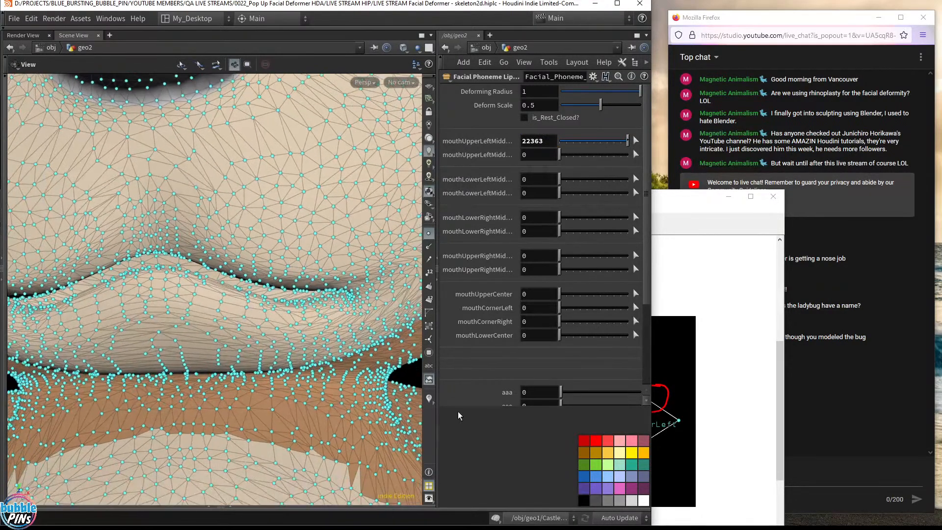
pyautogui.moveTo(459, 408); pyautogui.dragTo(459, 254)
pyautogui.moveTo(583, 409); pyautogui.dragTo(605, 376, button='middle')
pyautogui.scroll(-4, 535, 377)
pyautogui.moveTo(521, 419); pyautogui.dragTo(368, 292, button='middle')
pyautogui.scroll(4, 471, 298)
pyautogui.moveTo(523, 306); pyautogui.dragTo(516, 351, button='middle')
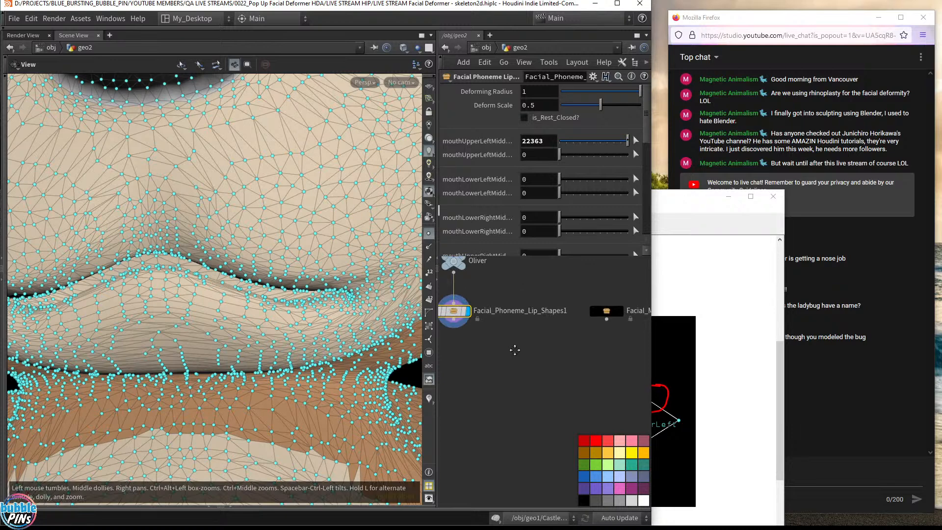
pyautogui.moveTo(517, 349)
pyautogui.mouseDown()
pyautogui.moveTo(492, 317)
pyautogui.moveTo(507, 353)
pyautogui.mouseUp()
pyautogui.moveTo(496, 370); pyautogui.dragTo(534, 378, button='middle')
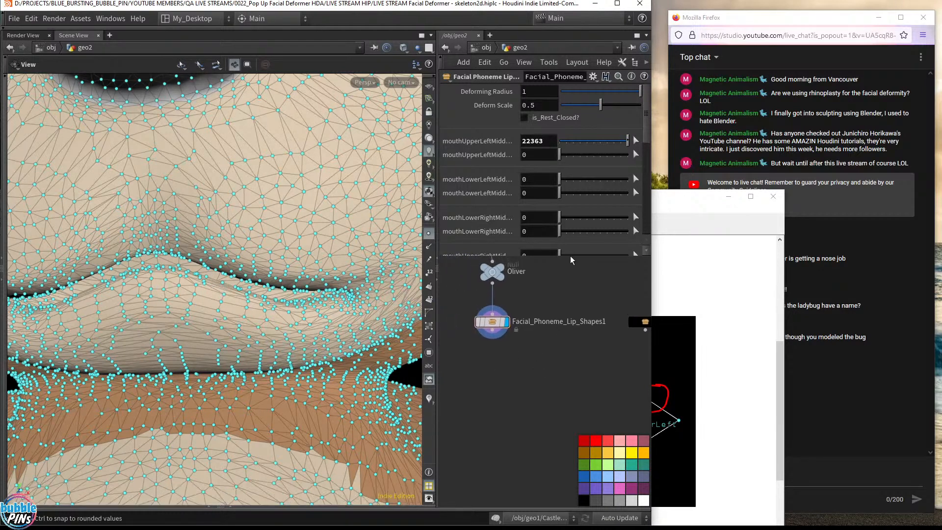
pyautogui.moveTo(569, 256); pyautogui.dragTo(566, 369)
pyautogui.moveTo(548, 447); pyautogui.dragTo(550, 454, button='middle')
pyautogui.moveTo(547, 392); pyautogui.dragTo(517, 458, button='middle')
pyautogui.press('c')
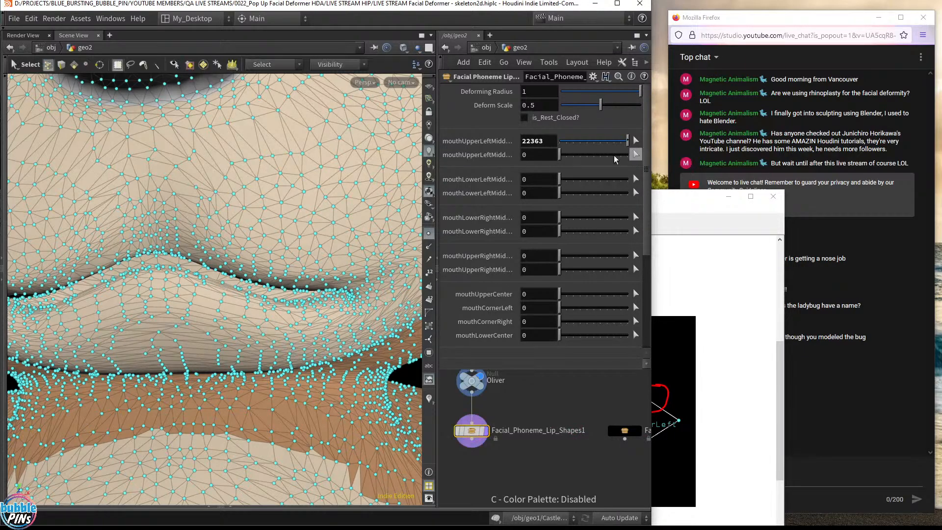
# Step: Assign upper-lip point 23964, between the left mouth corner and the lip center, to mouthUpperLeftMiddle2
pyautogui.moveTo(255, 272); pyautogui.dragTo(256, 248)
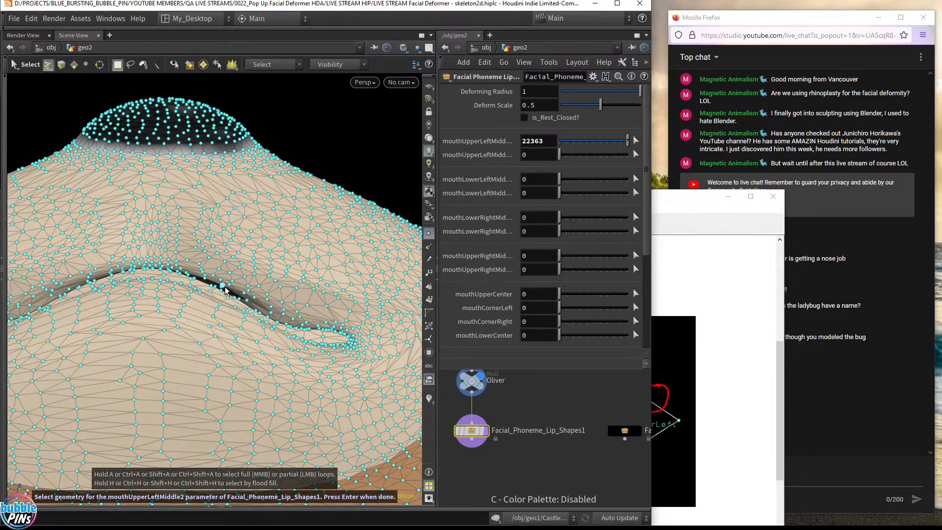
pyautogui.click(227, 290)
pyautogui.press('Return')
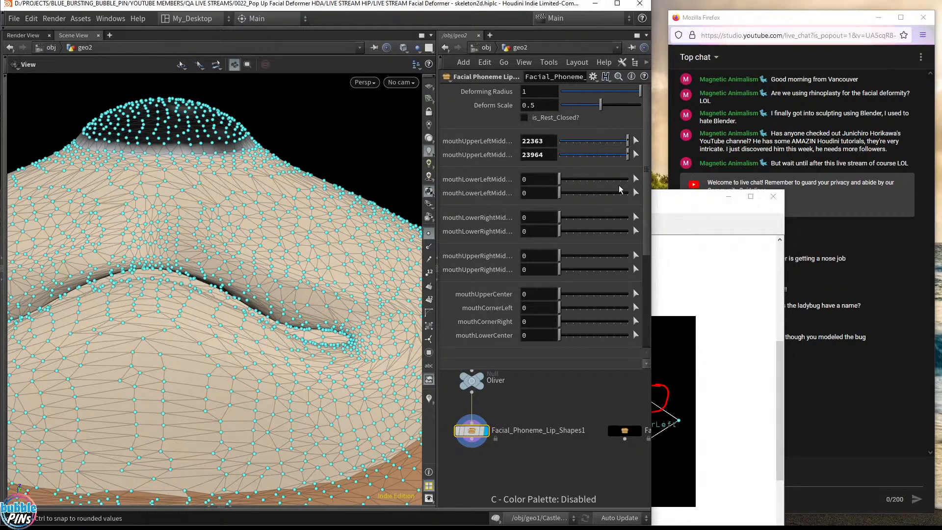
# Step: Assign lower-lip points 23140 and 22963 on the mouth's left side to mouthLowerLeftMiddle1 and mouthLowerLeftMiddle2
pyautogui.keyDown('alt'); pyautogui.moveTo(388, 268); pyautogui.dragTo(289, 302); pyautogui.keyUp('alt')
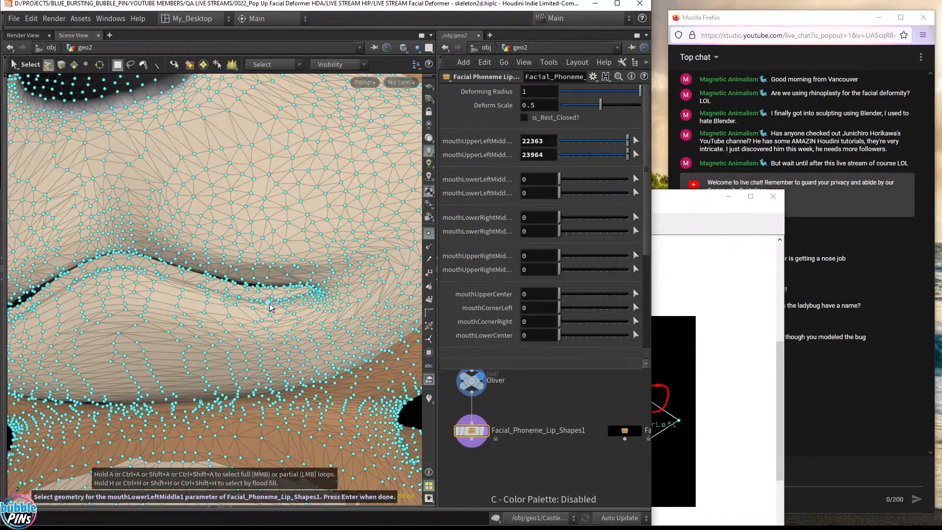
pyautogui.click(307, 293)
pyautogui.press('Return')
pyautogui.click(204, 292)
pyautogui.press('Return')
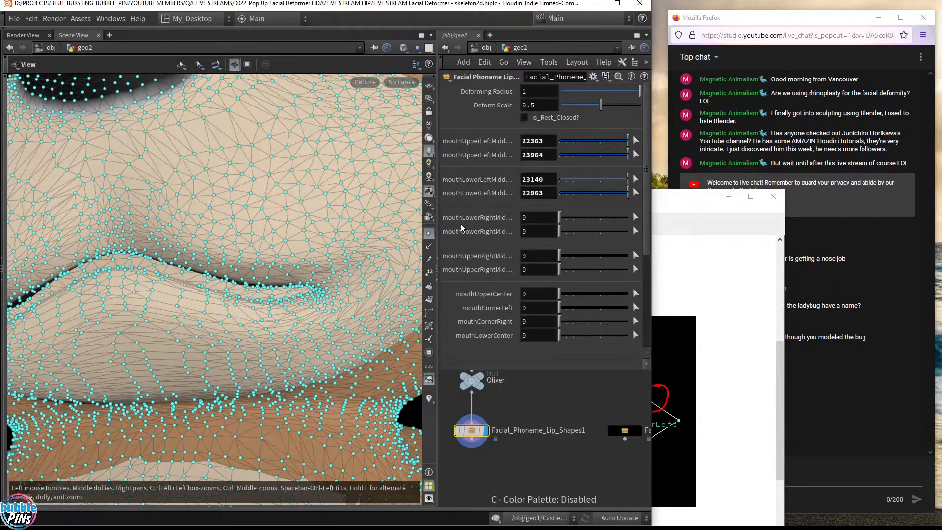
# Step: Assign lower-lip points 21149 and 20422 on the mouth's right side to mouthLowerRightMiddle1 and mouthLowerRightMiddle2
pyautogui.scroll(-10, 234, 186)
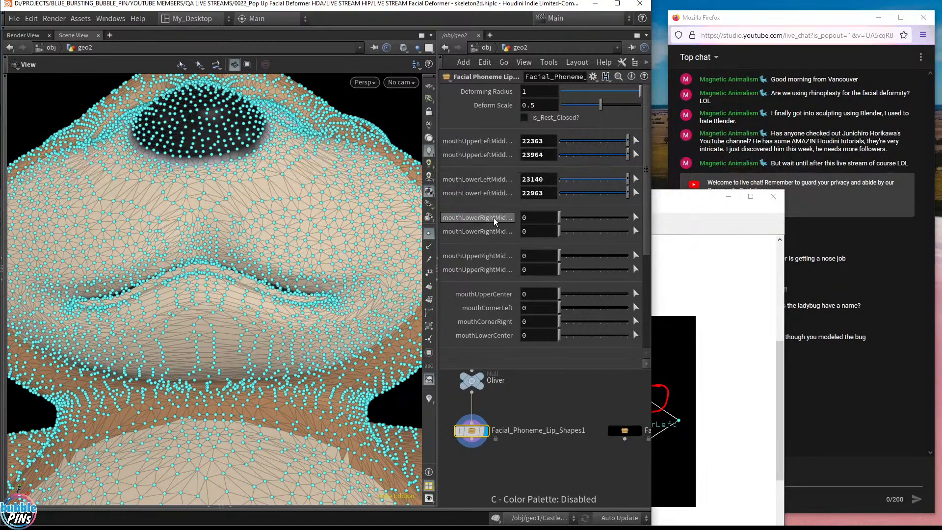
pyautogui.click(636, 218)
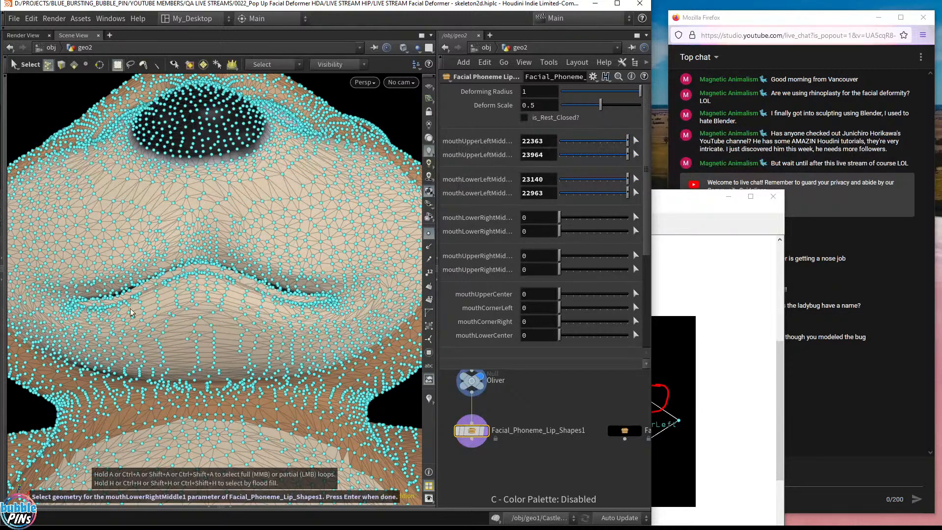
pyautogui.click(104, 315)
pyautogui.press('Return')
pyautogui.click(636, 230)
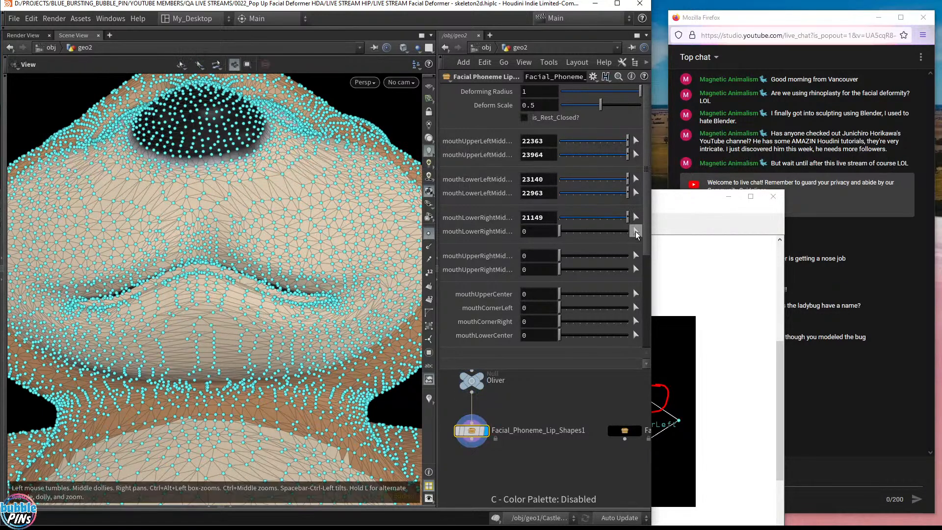
pyautogui.click(153, 287)
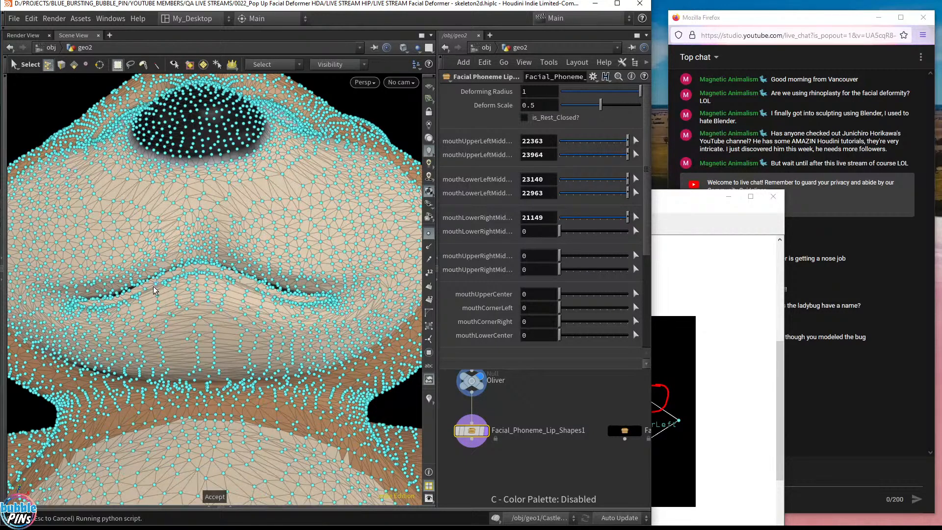
pyautogui.press('Return')
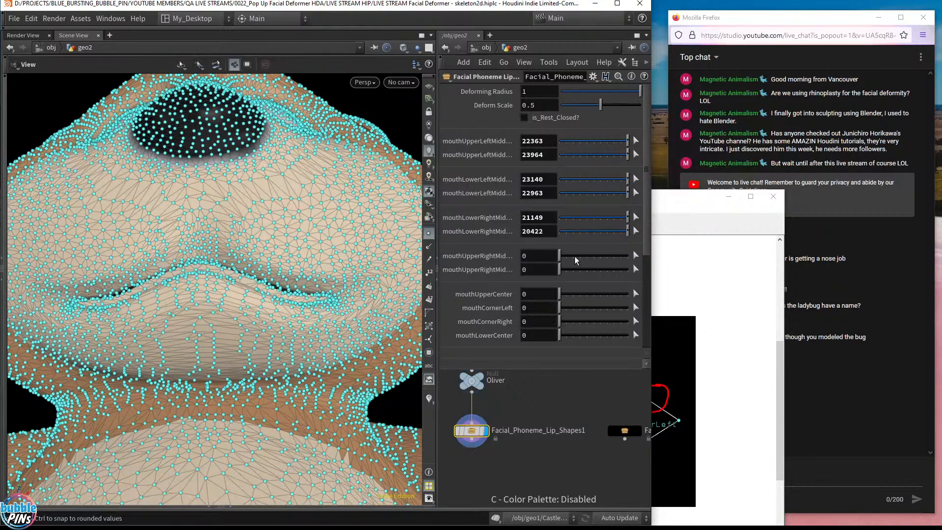
# Step: Assign upper-lip points 21829 and 22034 on the mouth's right side to mouthUpperRightMiddle1 and mouthUpperRightMiddle2
pyautogui.click(636, 255)
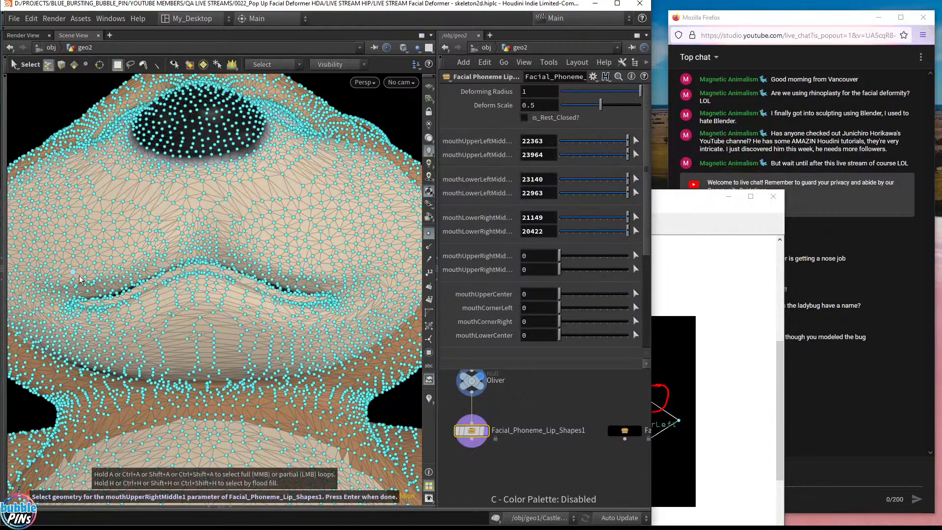
pyautogui.click(117, 296)
pyautogui.press('Return')
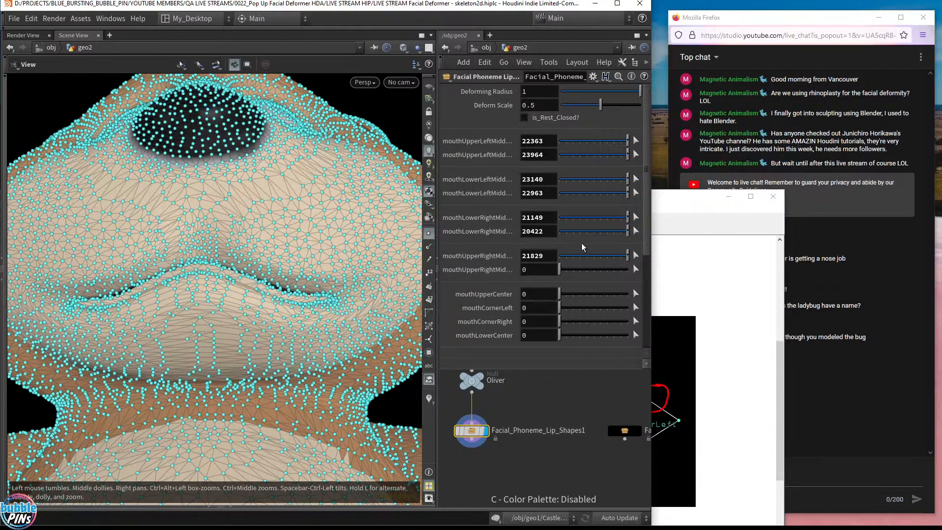
pyautogui.click(636, 269)
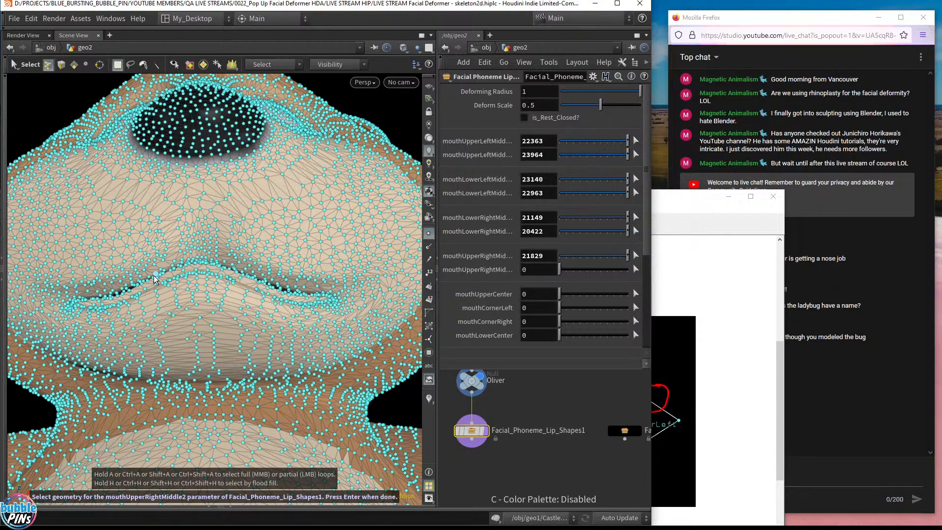
pyautogui.click(155, 278)
pyautogui.press('Return')
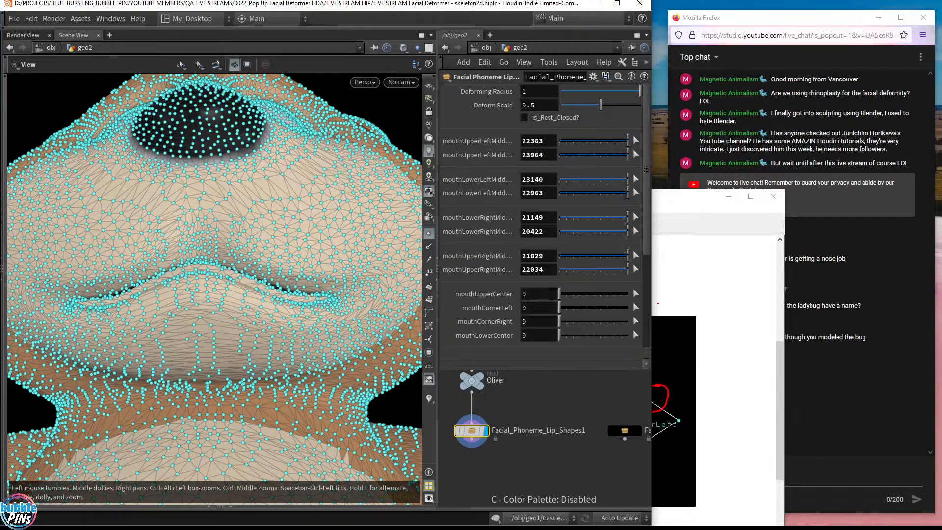
# Step: Assign point 22424 at the upper lip's center to mouthUpperCenter and point 24017 at the left corner to mouthCornerLeft
pyautogui.click(637, 294)
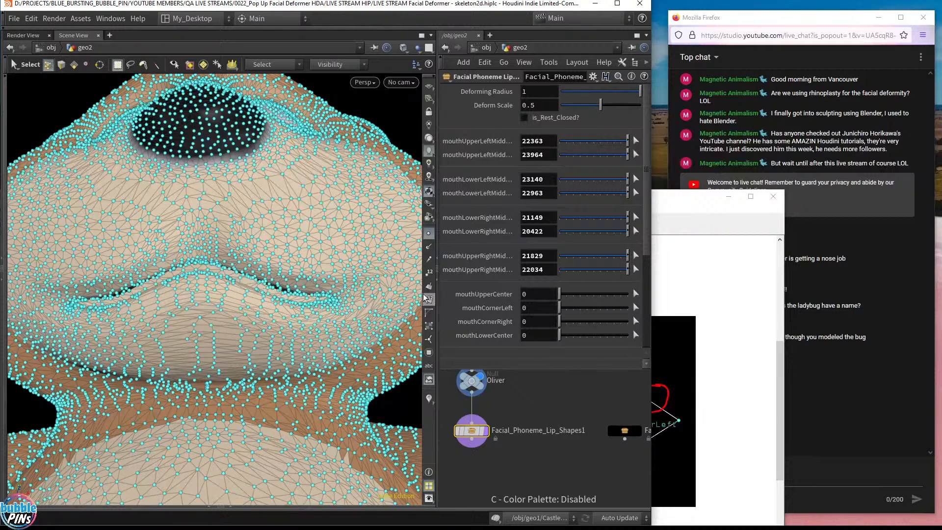
pyautogui.click(203, 262)
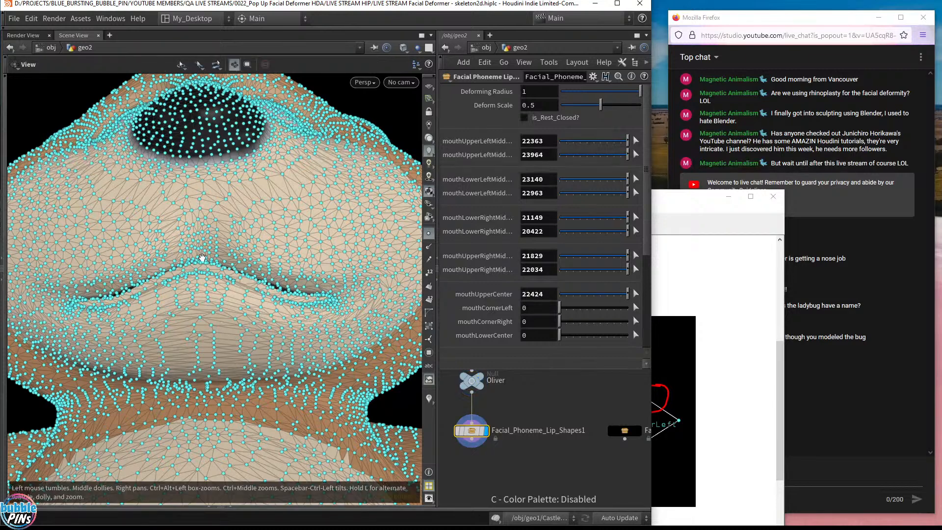
pyautogui.click(636, 308)
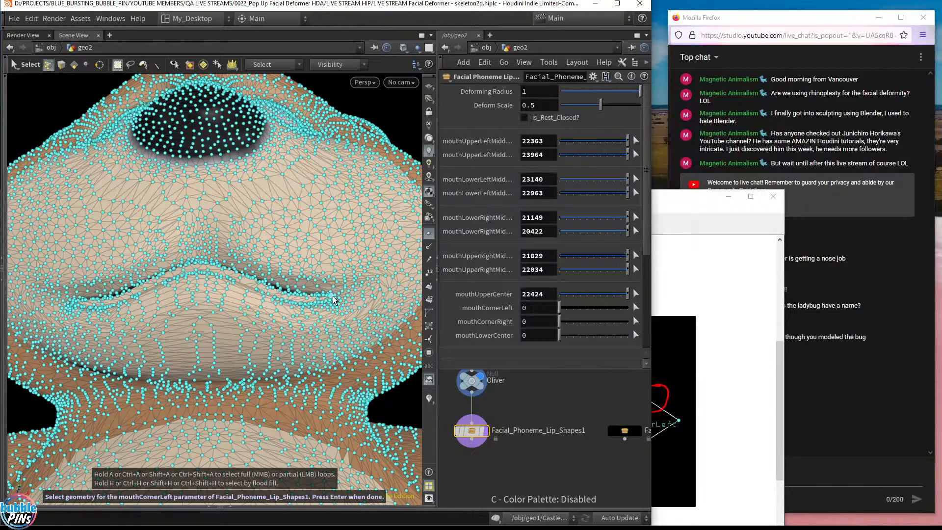
pyautogui.press('Return')
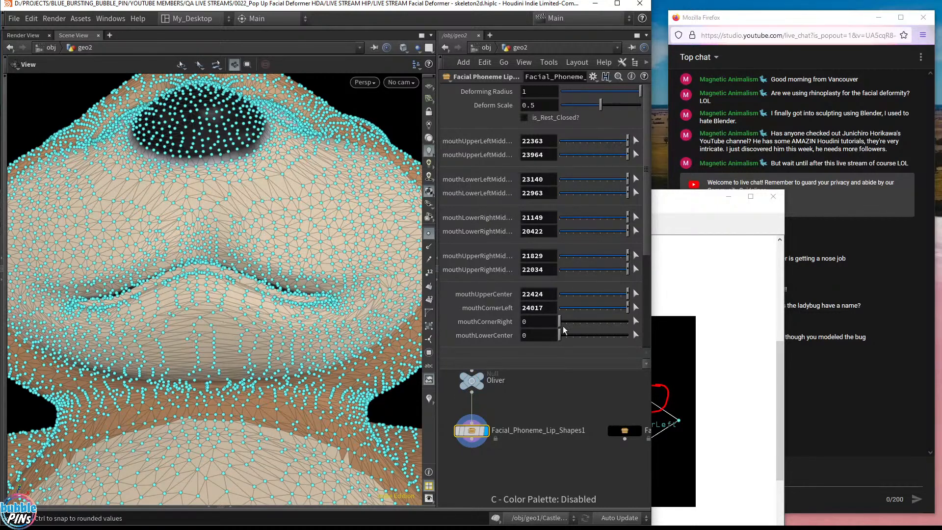
# Step: Assign point 22036 at the right mouth corner to mouthCornerRight and point 20395 at the lower lip's center to mouthLowerCenter
pyautogui.click(636, 322)
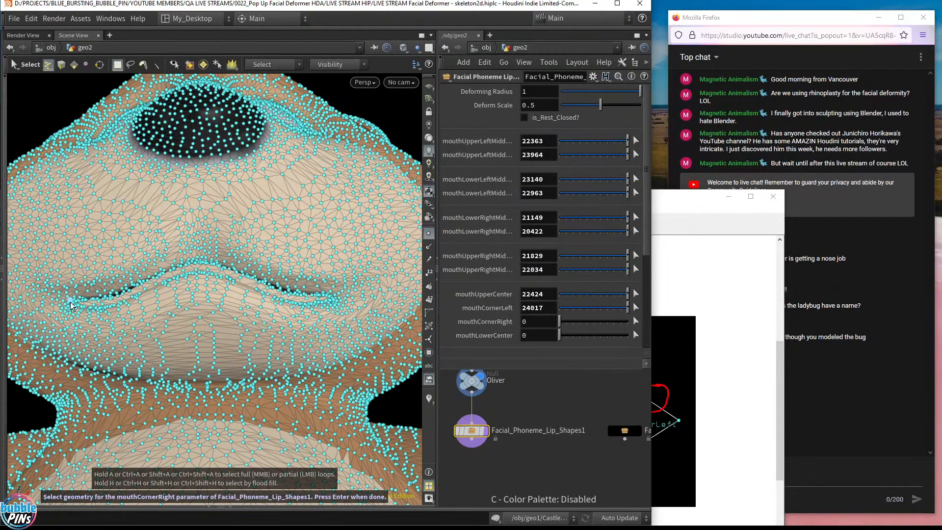
pyautogui.press('Return')
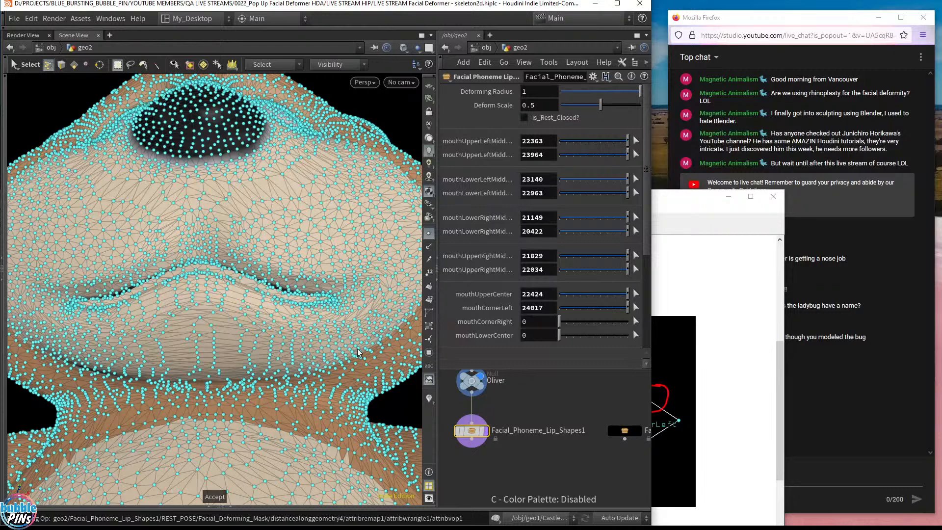
pyautogui.click(636, 335)
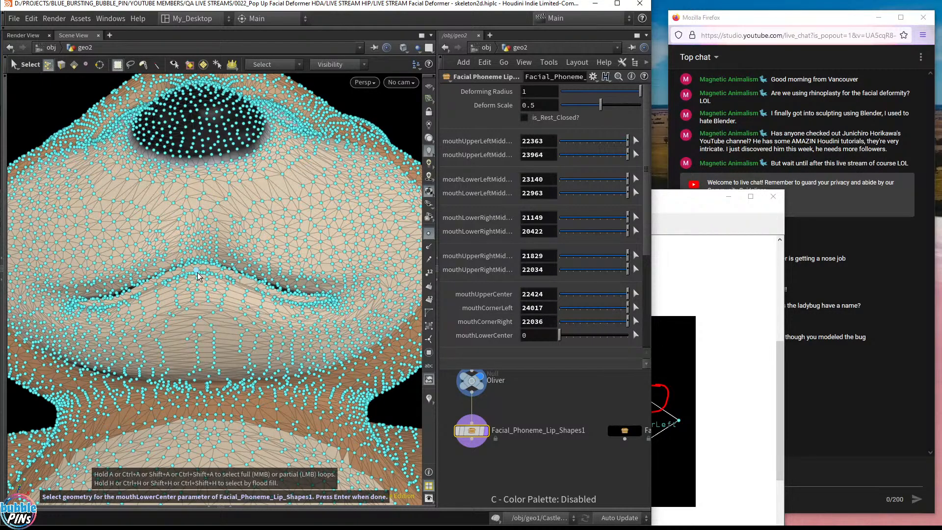
pyautogui.press('Return')
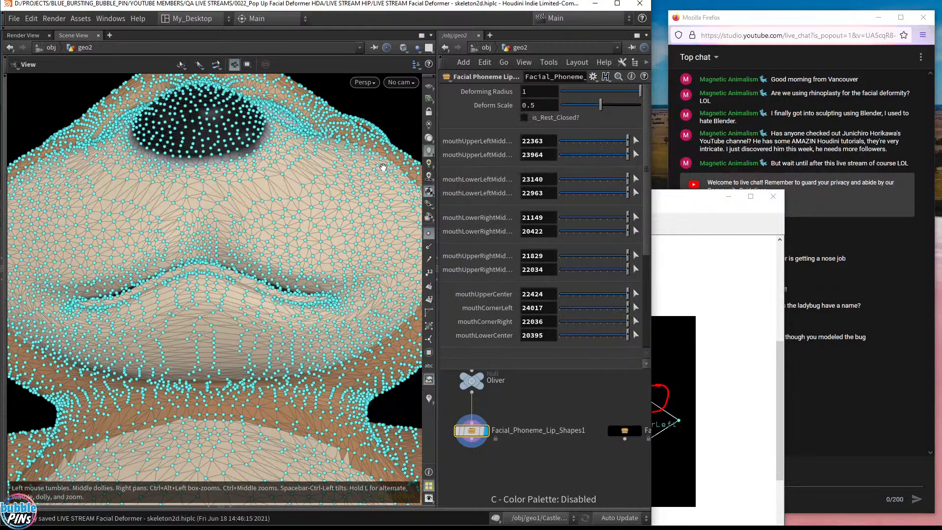
# Step: Set the aaa phoneme to -1.3 to test how the bear's lips deform
pyautogui.scroll(-5, 598, 242)
pyautogui.click(568, 240)
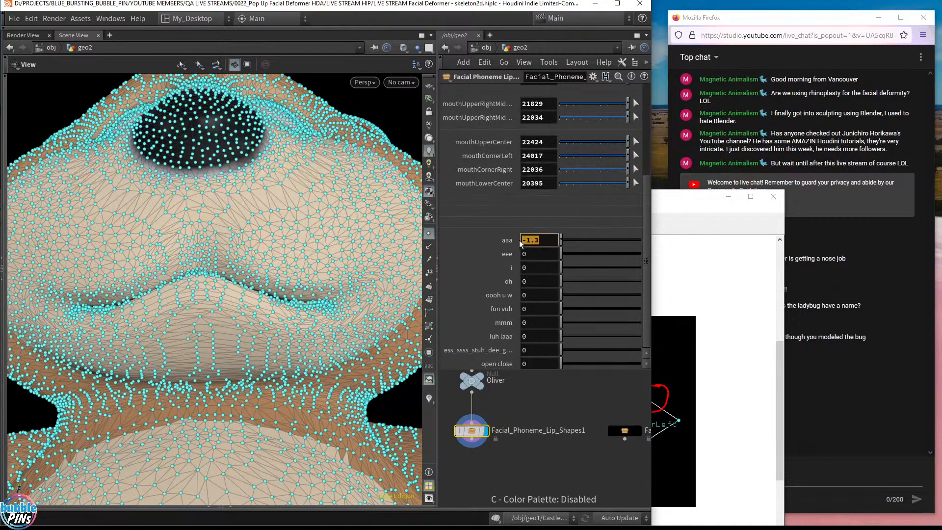
pyautogui.scroll(5, 311, 215)
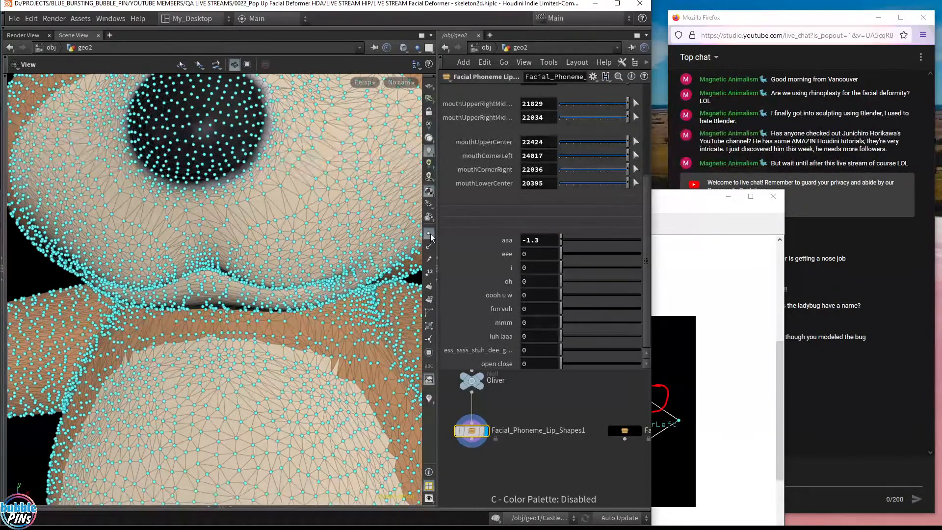
# Step: Reset the aaa phoneme to 0 and test the eee phoneme's deformation on the bear's lips, returning it to 0
pyautogui.scroll(-5, 252, 245)
pyautogui.moveTo(225, 227); pyautogui.dragTo(263, 247)
pyautogui.moveTo(562, 241); pyautogui.dragTo(497, 238)
pyautogui.moveTo(561, 254); pyautogui.dragTo(646, 267)
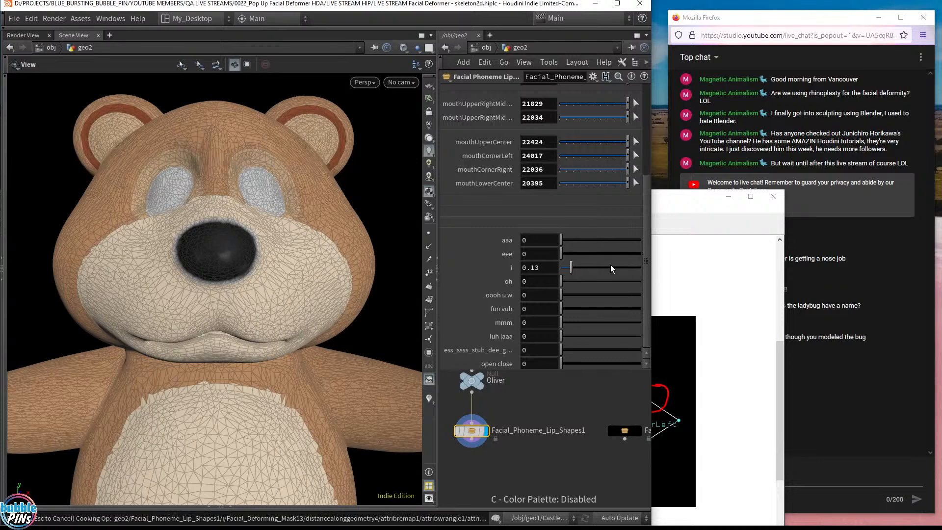
# Step: Test the i, oh and oooh u w phonemes in turn, raising oooh u w to 1, and return each to 0
pyautogui.moveTo(618, 269); pyautogui.dragTo(510, 279)
pyautogui.moveTo(584, 283); pyautogui.dragTo(480, 288)
pyautogui.moveTo(617, 295); pyautogui.dragTo(645, 301)
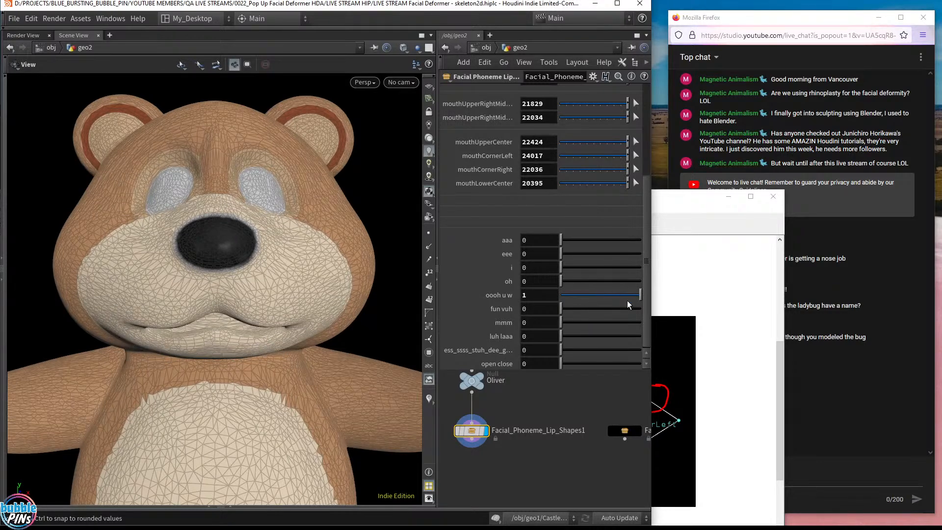
pyautogui.moveTo(616, 295); pyautogui.dragTo(555, 272)
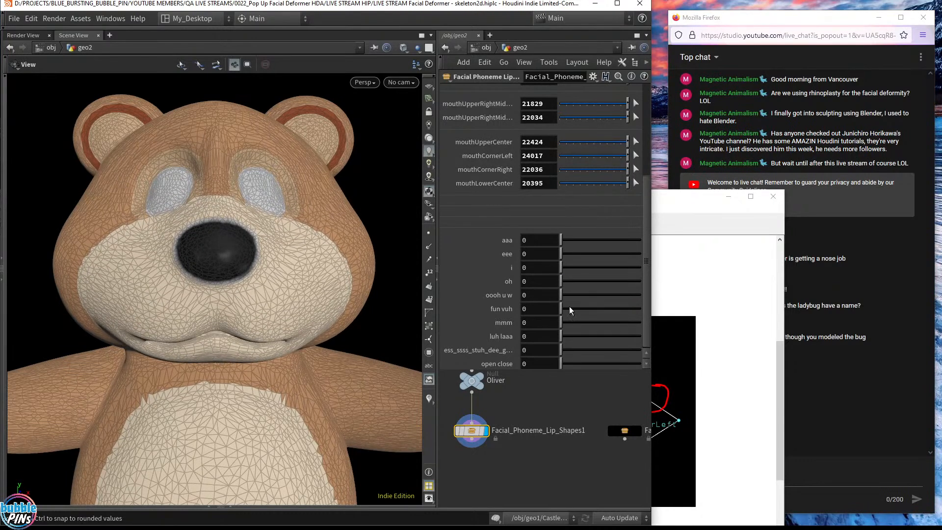
# Step: Test the fun vuh phoneme, mmm at 0.84 and luh laaa at 0.784, returning each to 0
pyautogui.moveTo(573, 314); pyautogui.dragTo(542, 312)
pyautogui.click(628, 326)
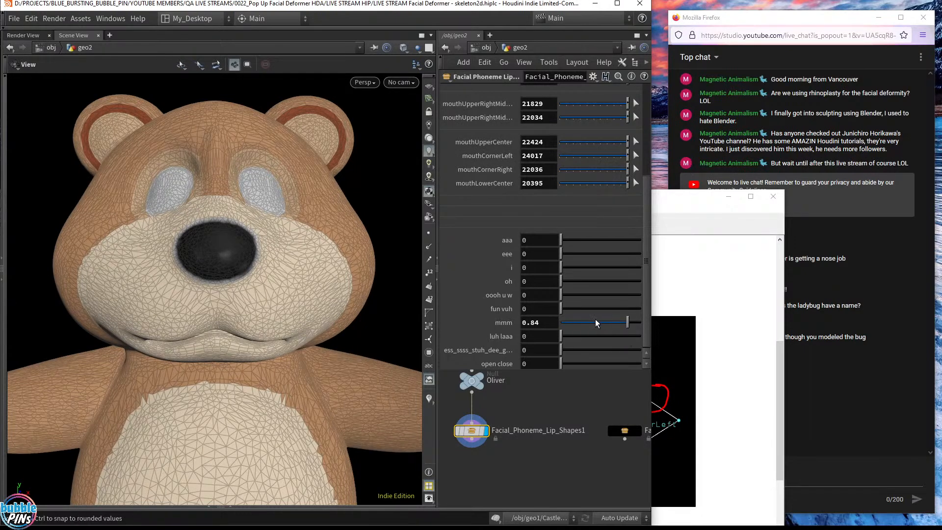
pyautogui.moveTo(603, 326); pyautogui.dragTo(624, 340)
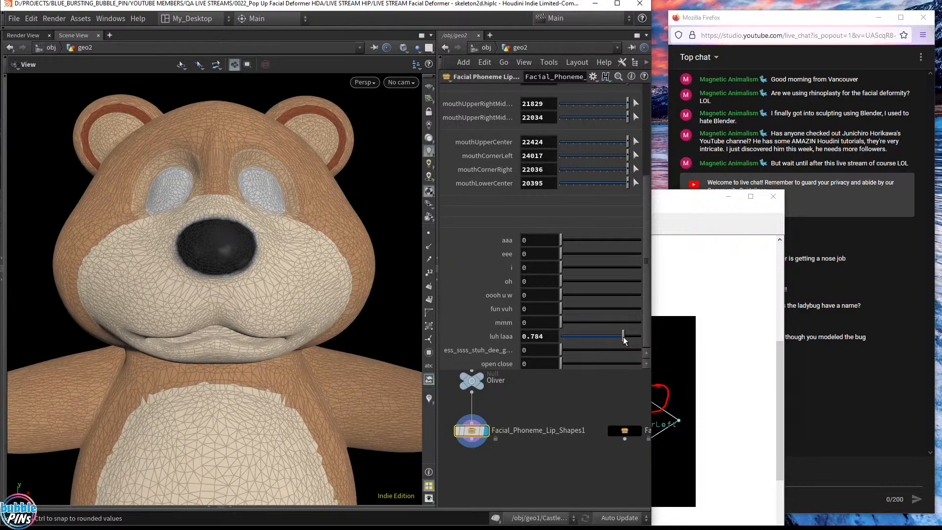
pyautogui.moveTo(597, 339); pyautogui.dragTo(504, 340)
# Step: Set the ess_ssss_stuh_dee_g... phoneme to 1, then test the open close value and return it to 0
pyautogui.moveTo(562, 350); pyautogui.dragTo(611, 351)
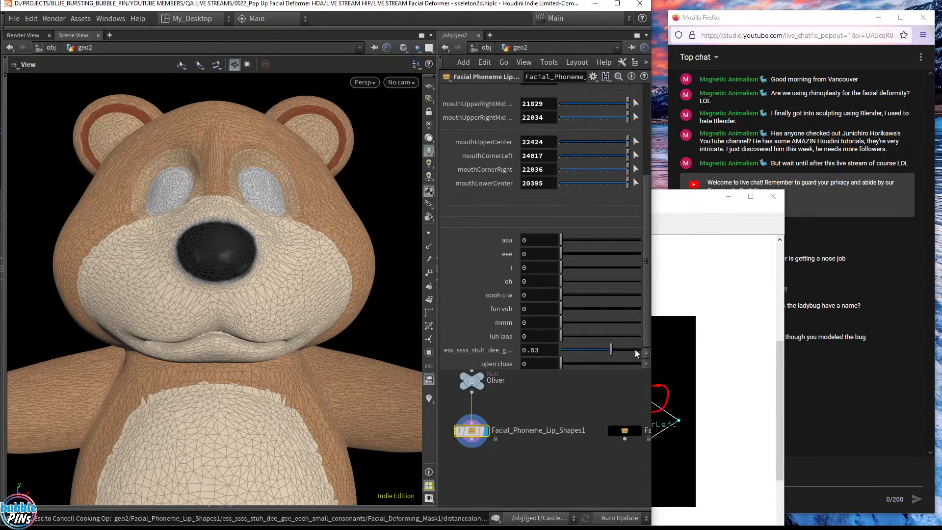
pyautogui.moveTo(635, 349); pyautogui.dragTo(641, 350)
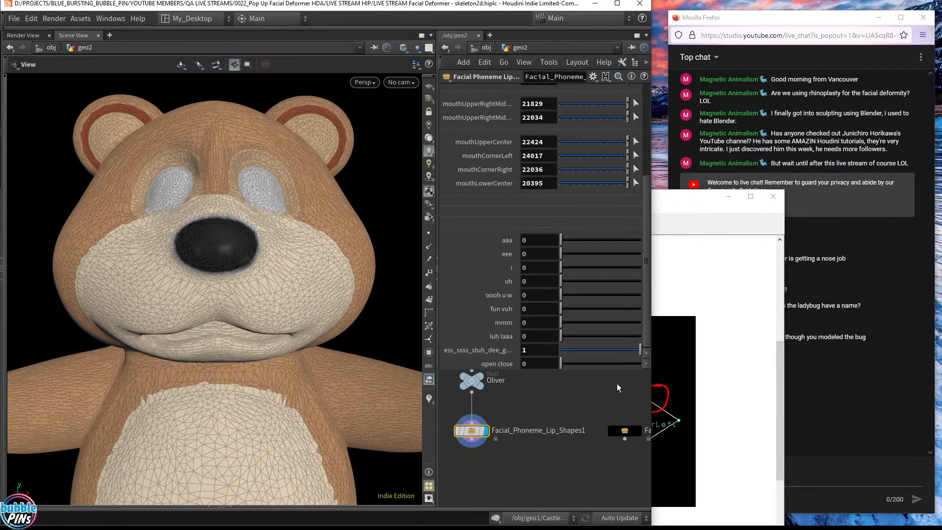
pyautogui.moveTo(562, 364); pyautogui.dragTo(617, 363)
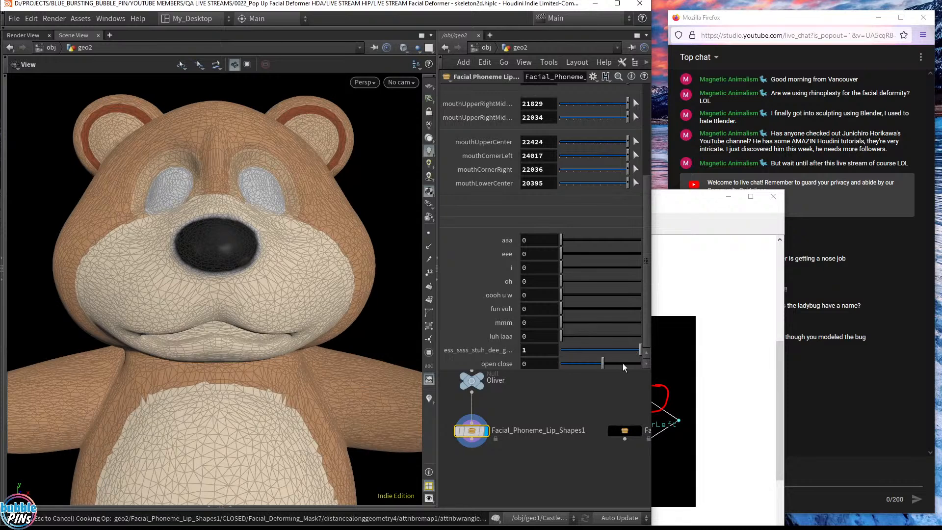
pyautogui.moveTo(579, 365); pyautogui.dragTo(532, 366)
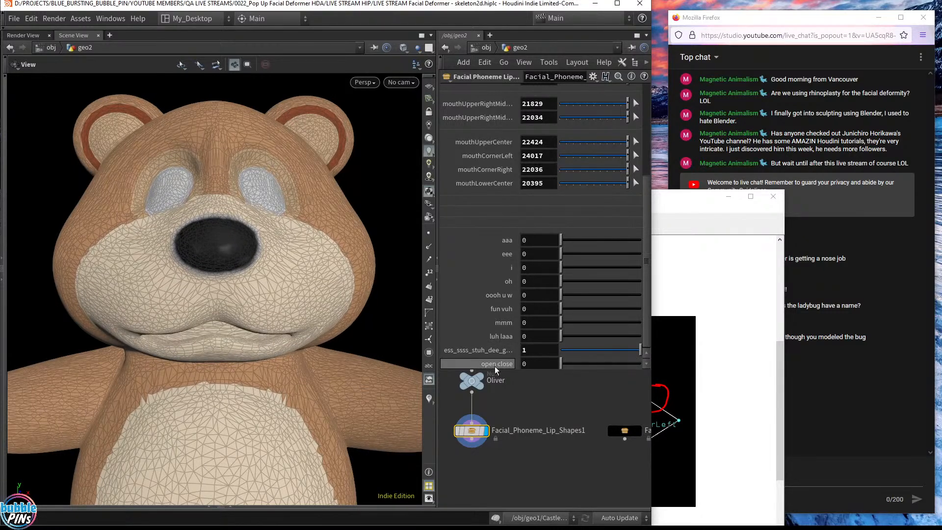
# Step: Display the Oliver null and examine the opening between the undeformed bear's lips from several angles
pyautogui.scroll(-1, 525, 405)
pyautogui.moveTo(501, 390); pyautogui.dragTo(501, 424, button='middle')
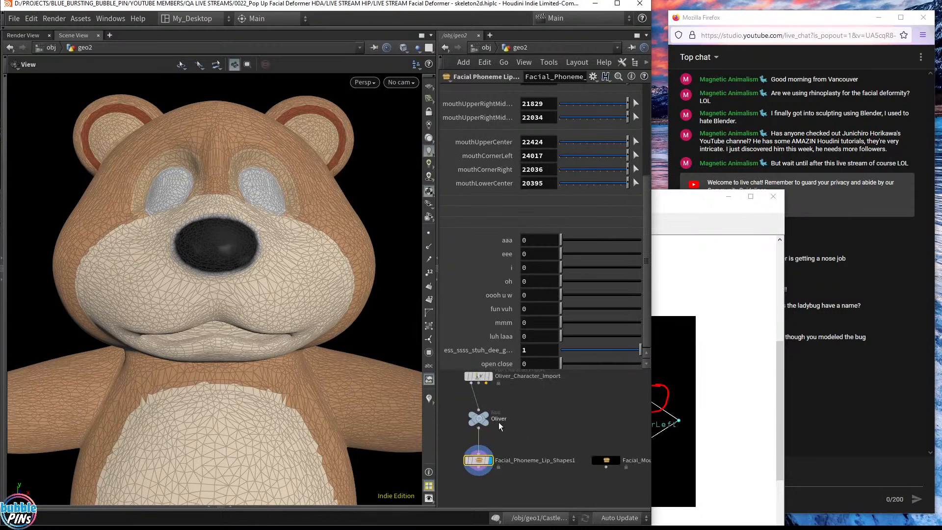
pyautogui.click(485, 414)
pyautogui.moveTo(533, 404); pyautogui.dragTo(460, 431)
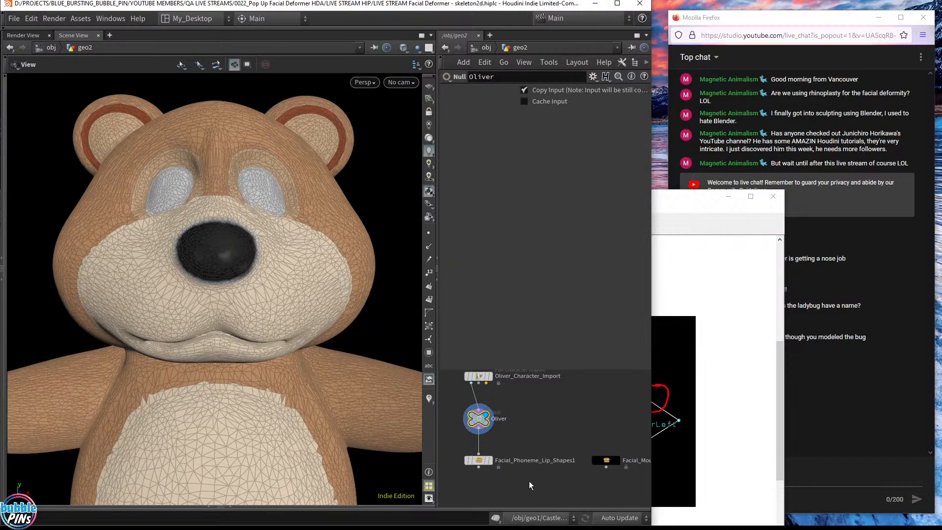
pyautogui.moveTo(216, 267); pyautogui.dragTo(257, 285)
pyautogui.moveTo(172, 343); pyautogui.dragTo(273, 326, button='middle')
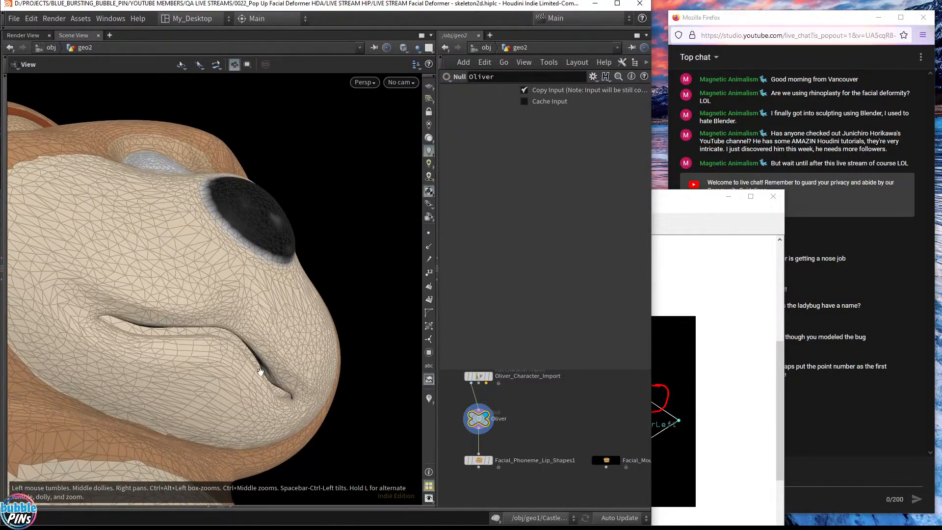
pyautogui.moveTo(311, 263); pyautogui.dragTo(259, 278)
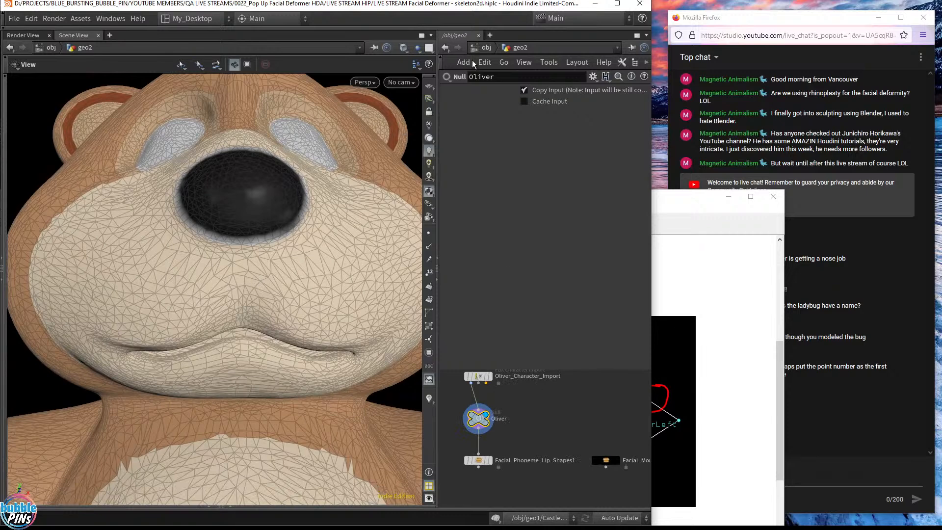
# Step: Open the Lady_Bug object with the parameters hidden and examine its mouth up close for comparison
pyautogui.click(486, 48)
pyautogui.press('p')
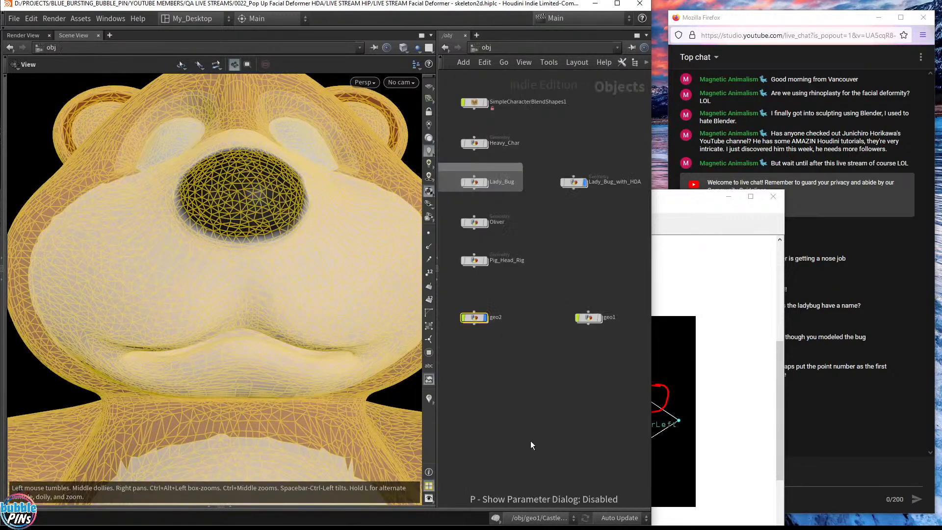
pyautogui.doubleClick(475, 182)
pyautogui.scroll(5, 469, 217)
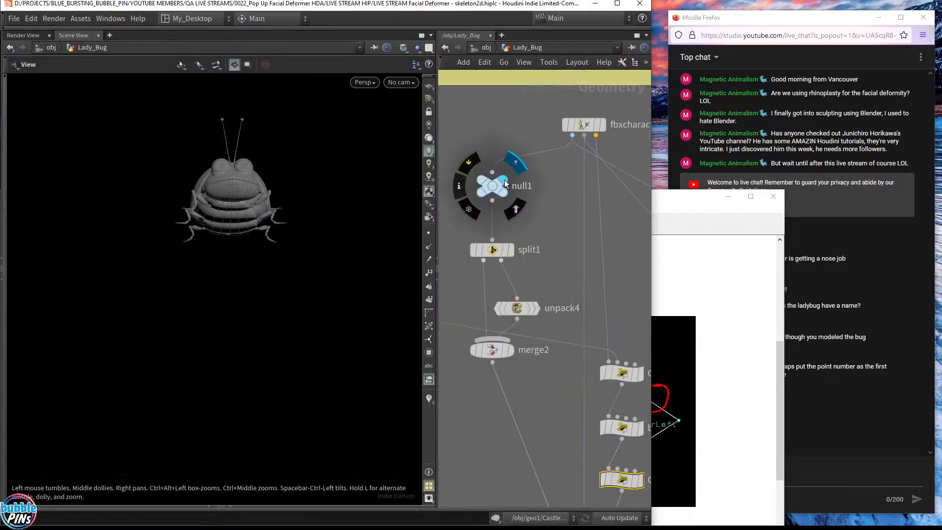
pyautogui.moveTo(266, 187); pyautogui.dragTo(257, 173)
pyautogui.moveTo(256, 174); pyautogui.dragTo(231, 302, button='right')
pyautogui.moveTo(231, 302); pyautogui.dragTo(219, 279, button='middle')
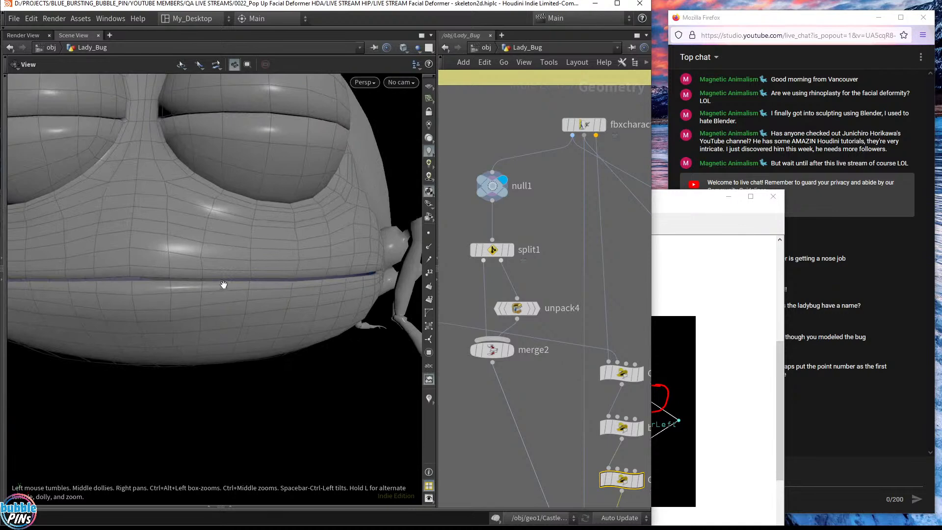
# Step: Return to the geo2 network and frame the bear's mouth up close
pyautogui.click(484, 47)
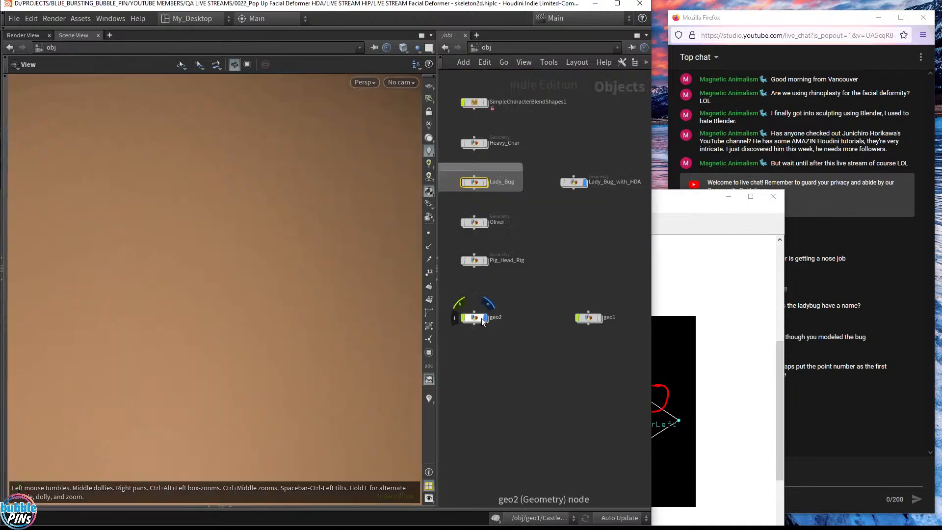
pyautogui.doubleClick(472, 316)
pyautogui.press('f')
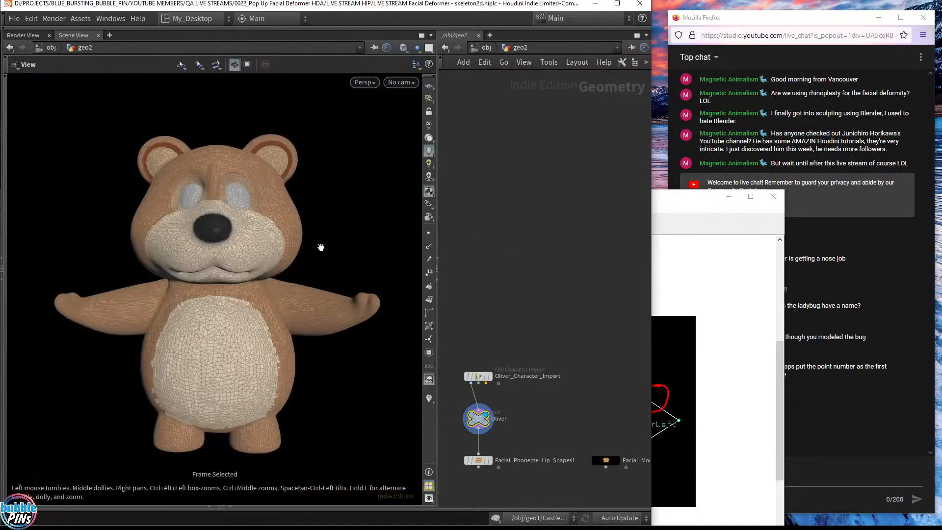
pyautogui.scroll(10, 221, 247)
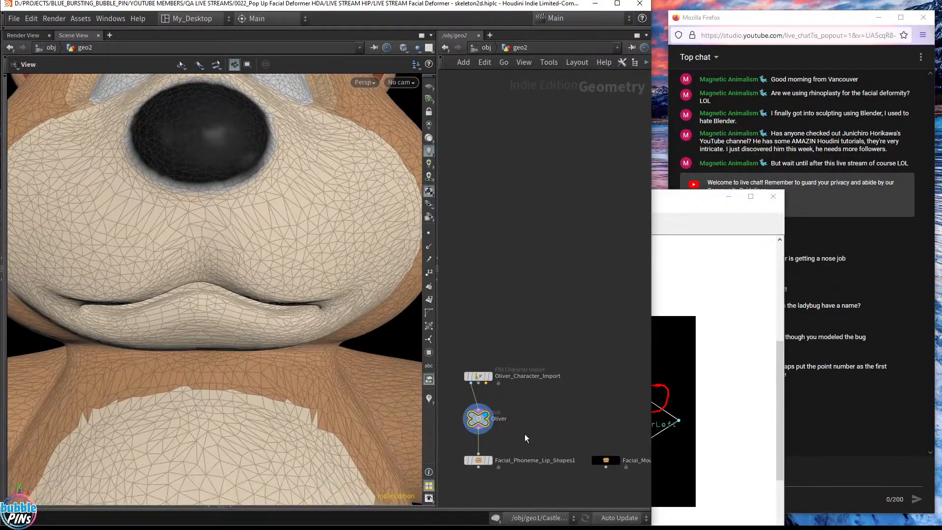
# Step: Display the Facial_Phoneme_Lip_Shapes1 result and show its parameters, including the is_Rest_Closed? option
pyautogui.click(486, 461)
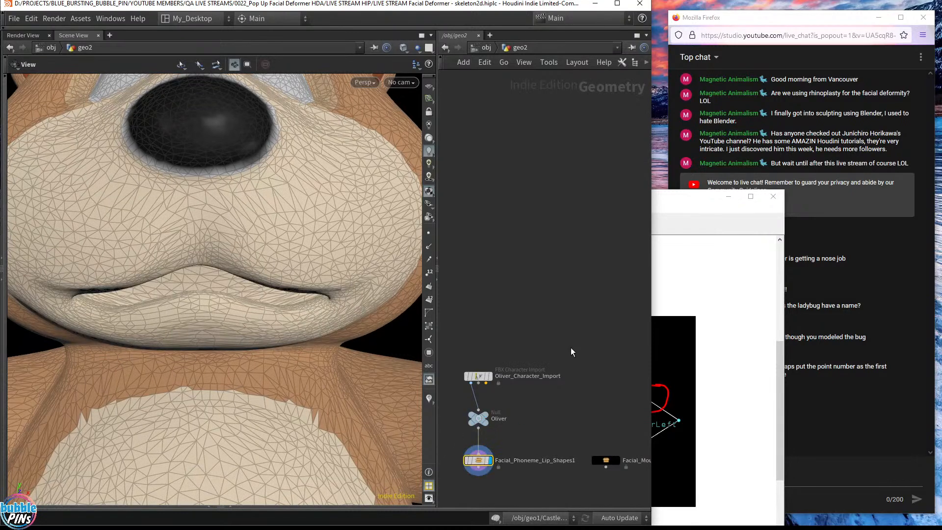
pyautogui.press('p')
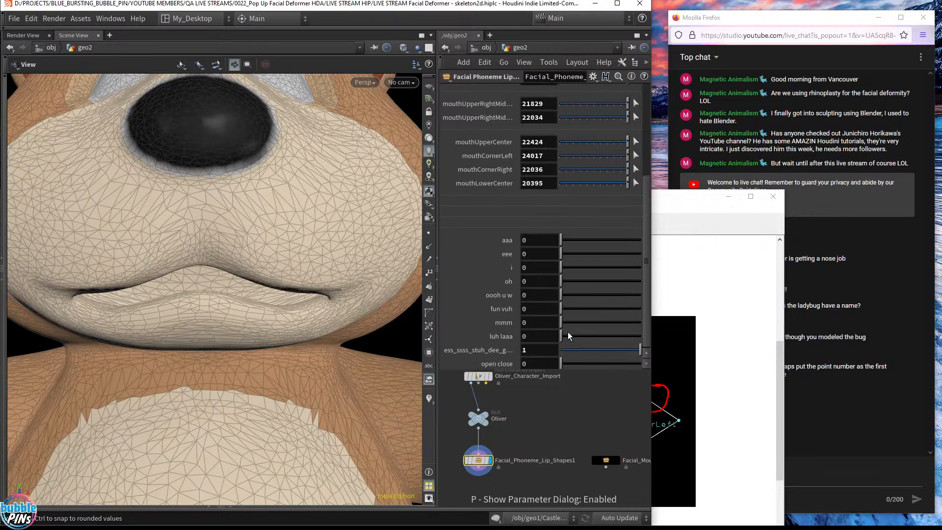
pyautogui.scroll(5, 633, 255)
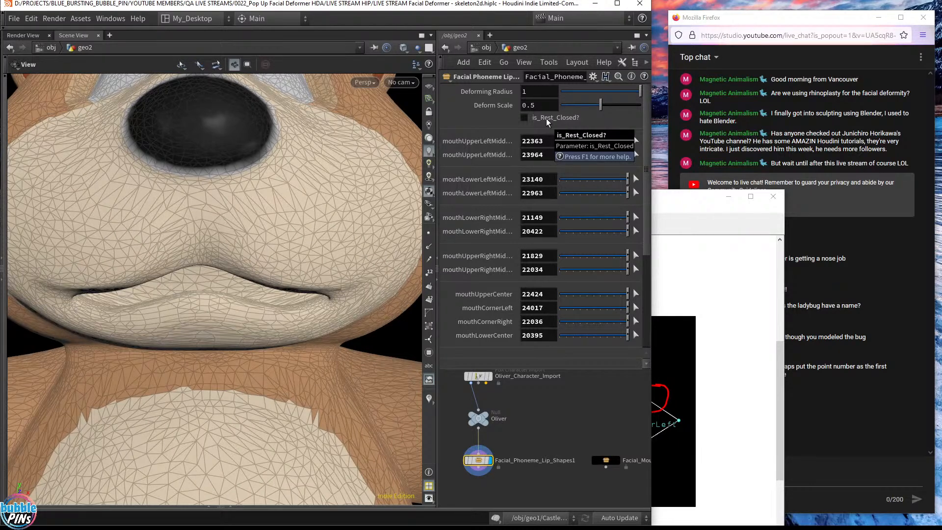
# Step: Display the Oliver null to examine its rest mouth shape, then redisplay Facial_Phoneme_Lip_Shapes1 for comparison
pyautogui.click(482, 420)
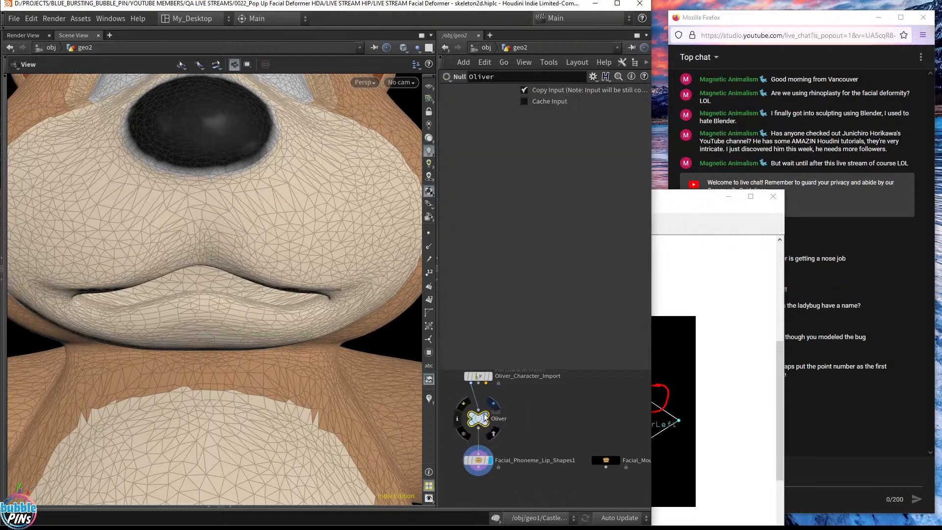
pyautogui.click(485, 416)
pyautogui.moveTo(242, 288); pyautogui.dragTo(175, 266)
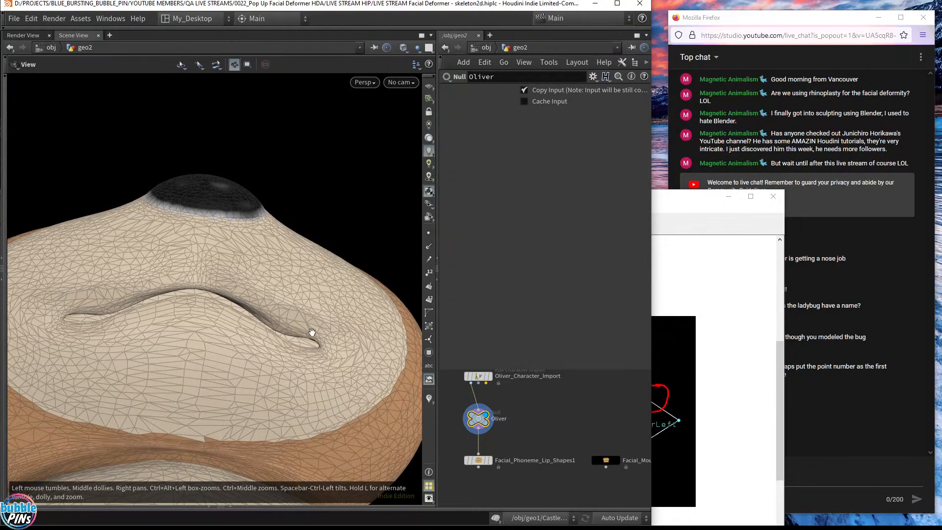
pyautogui.moveTo(326, 237); pyautogui.dragTo(393, 300)
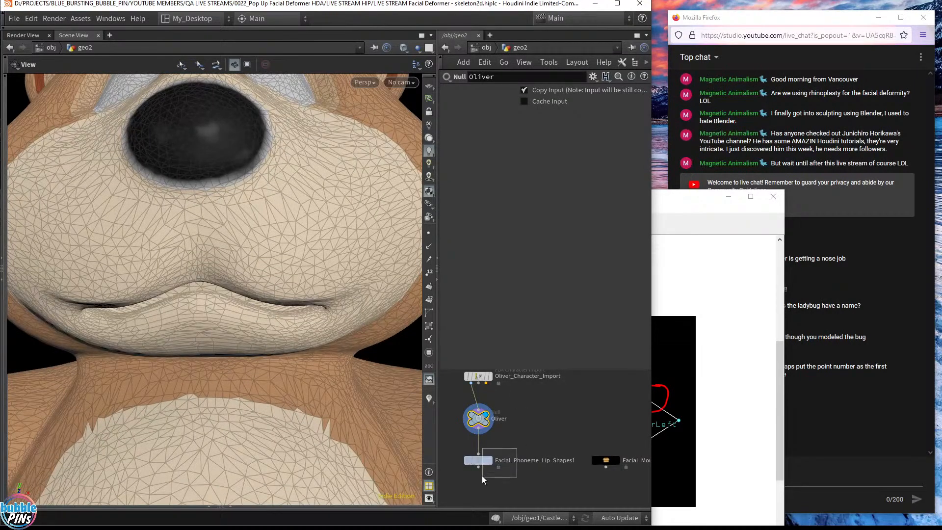
pyautogui.moveTo(482, 477); pyautogui.dragTo(482, 479)
pyautogui.click(488, 460)
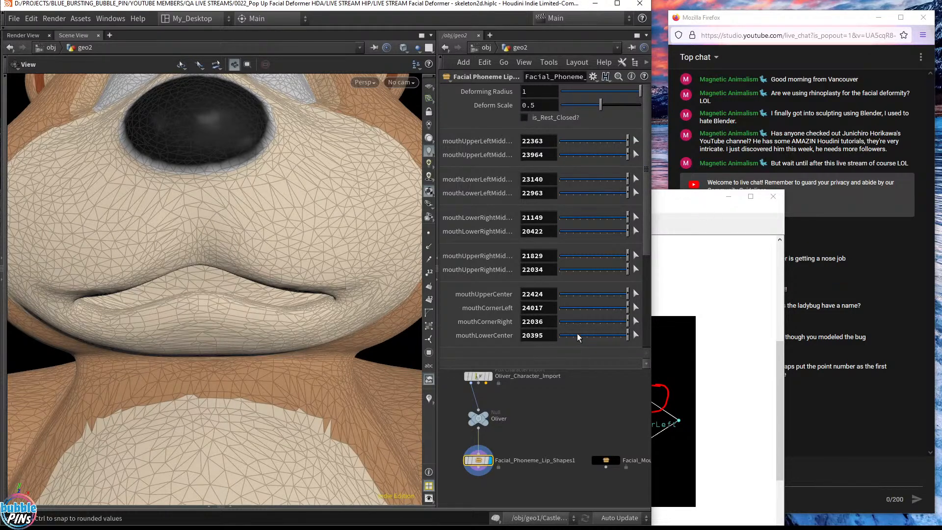
# Step: Review the phoneme values of Facial_Phoneme_Lip_Shapes1 down to the open close parameter
pyautogui.scroll(-5, 576, 333)
pyautogui.moveTo(575, 306); pyautogui.dragTo(532, 311)
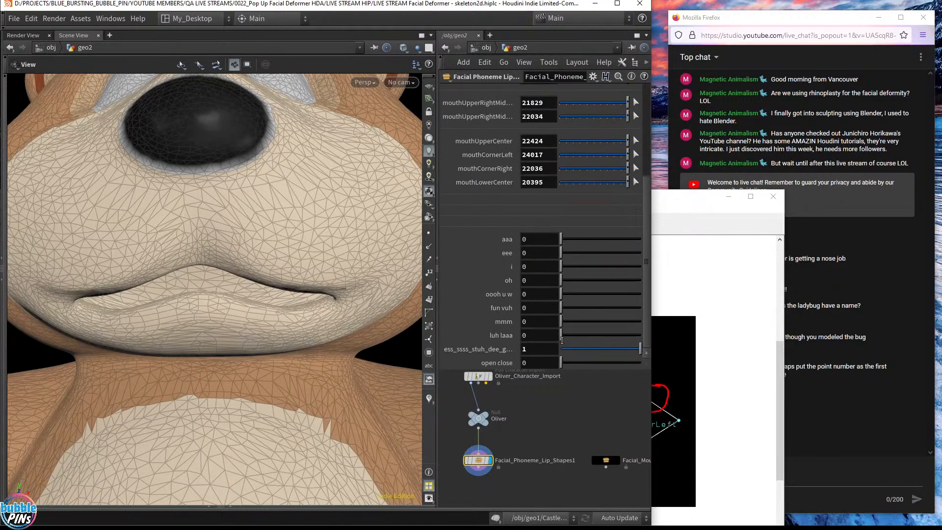
pyautogui.moveTo(564, 363)
pyautogui.mouseDown()
pyautogui.moveTo(651, 368)
pyautogui.moveTo(559, 369)
pyautogui.moveTo(667, 371)
pyautogui.moveTo(519, 364)
pyautogui.moveTo(555, 373)
pyautogui.mouseUp()
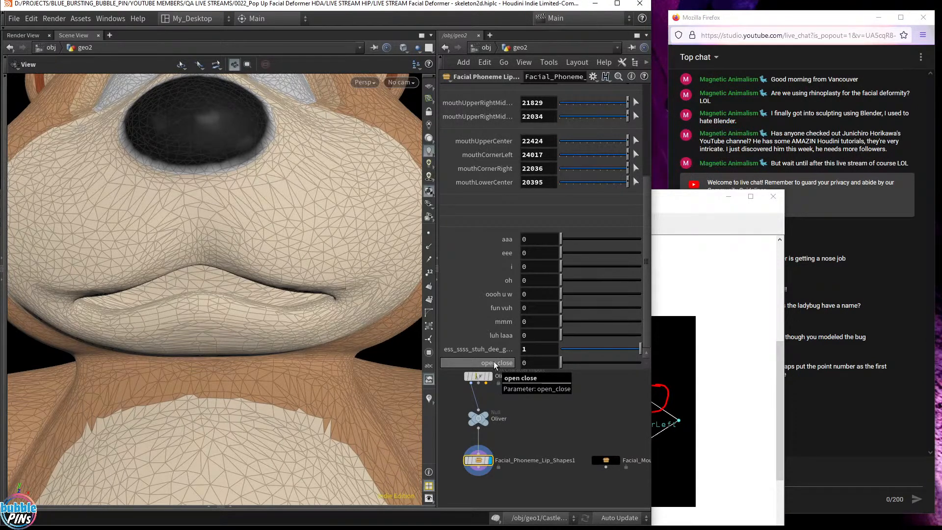
# Step: Move the overlapping reference image window away to uncover the live chat, and bring the bear's whole face into view
pyautogui.moveTo(666, 202); pyautogui.dragTo(941, 98)
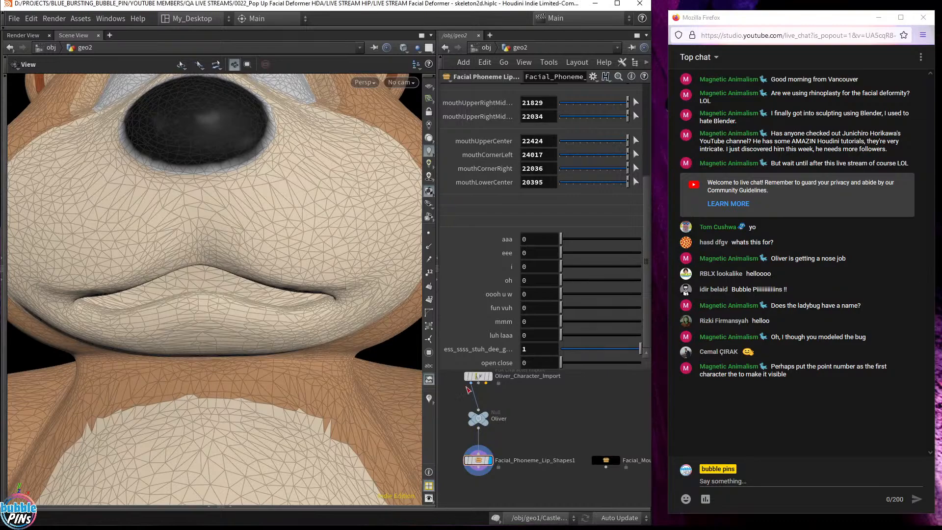
pyautogui.moveTo(314, 328); pyautogui.dragTo(321, 310)
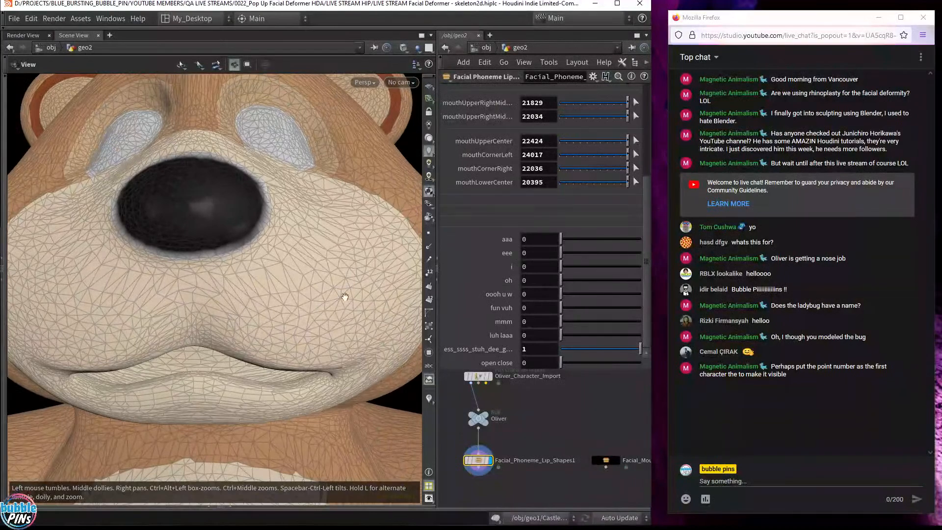
pyautogui.moveTo(345, 297); pyautogui.dragTo(332, 346, button='middle')
pyautogui.moveTo(332, 346); pyautogui.dragTo(310, 339)
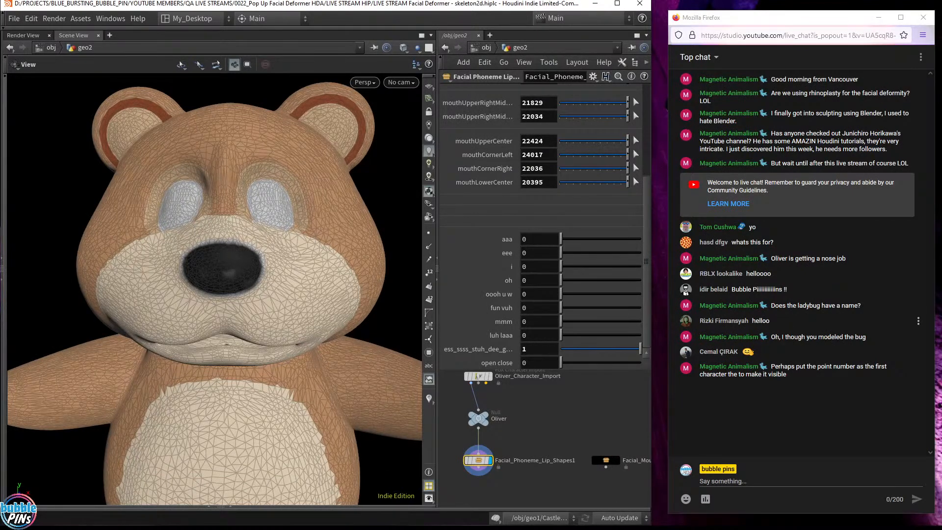
# Step: Switch to the Firefox live chat and read the viewers' latest messages
pyautogui.doubleClick(760, 321)
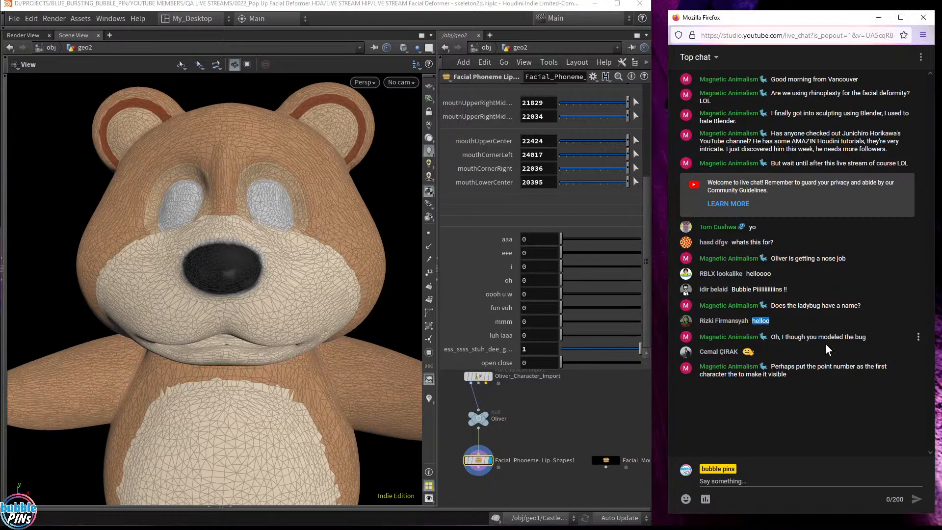
pyautogui.moveTo(802, 336); pyautogui.dragTo(867, 336)
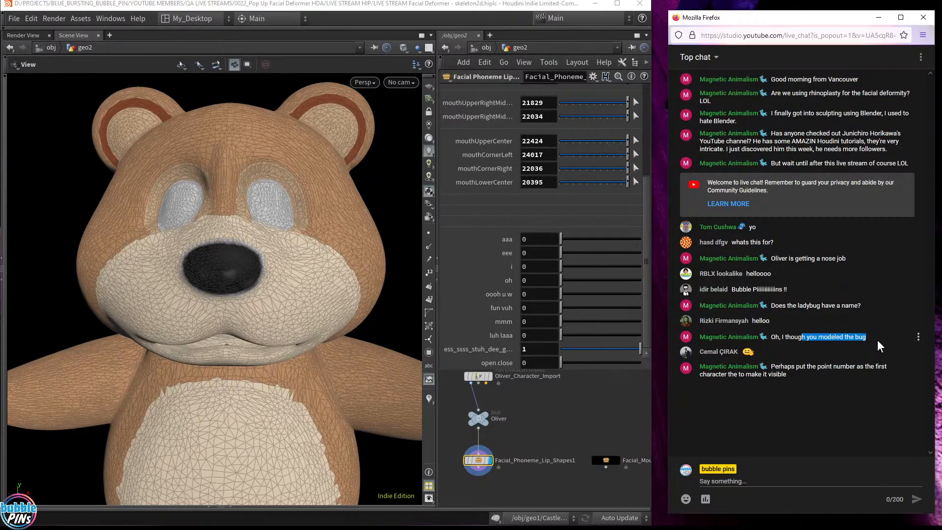
pyautogui.moveTo(330, 299); pyautogui.dragTo(330, 280)
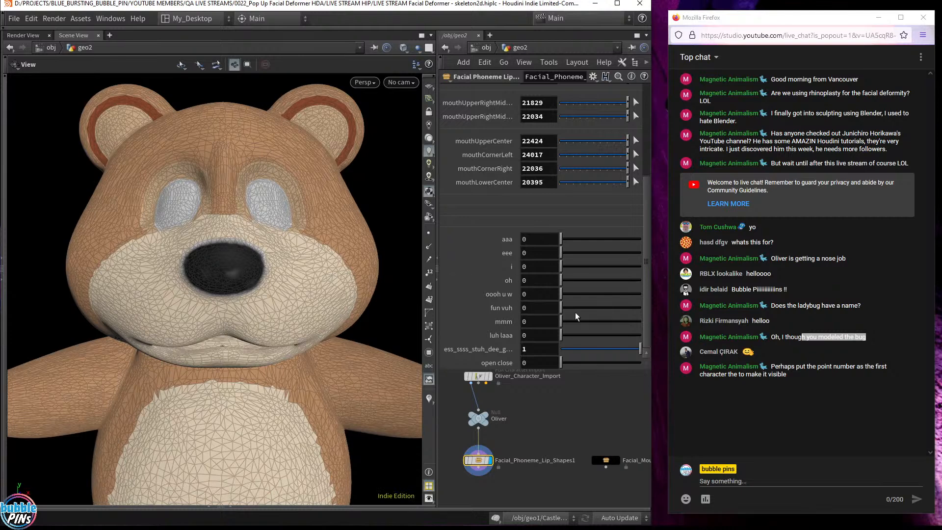
pyautogui.click(858, 347)
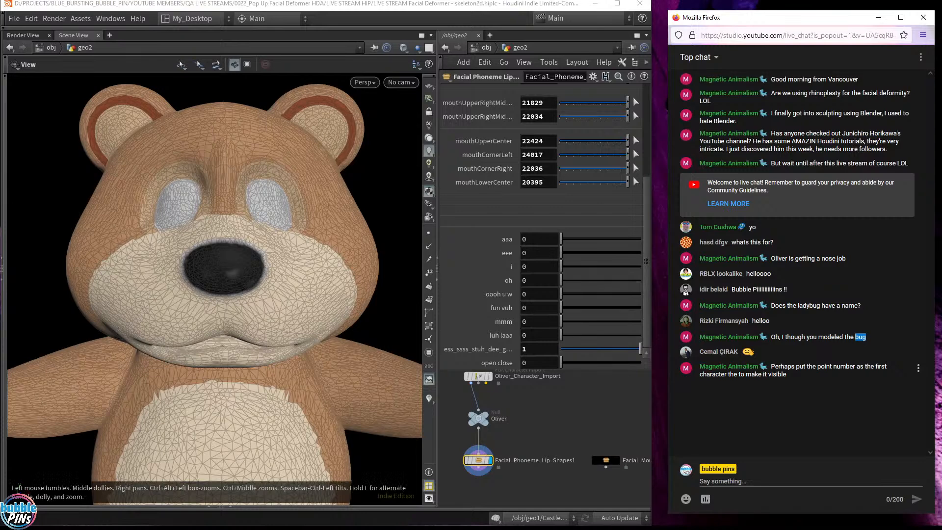
# Step: Read the chat suggestion about putting the point number first in the name, and compare it with the mouth parameter labels
pyautogui.moveTo(784, 366); pyautogui.dragTo(809, 381)
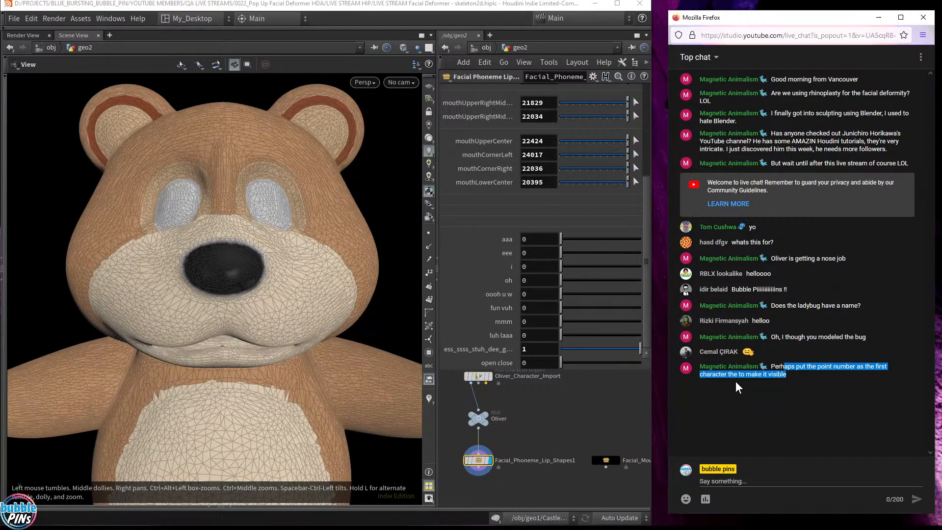
pyautogui.click(792, 377)
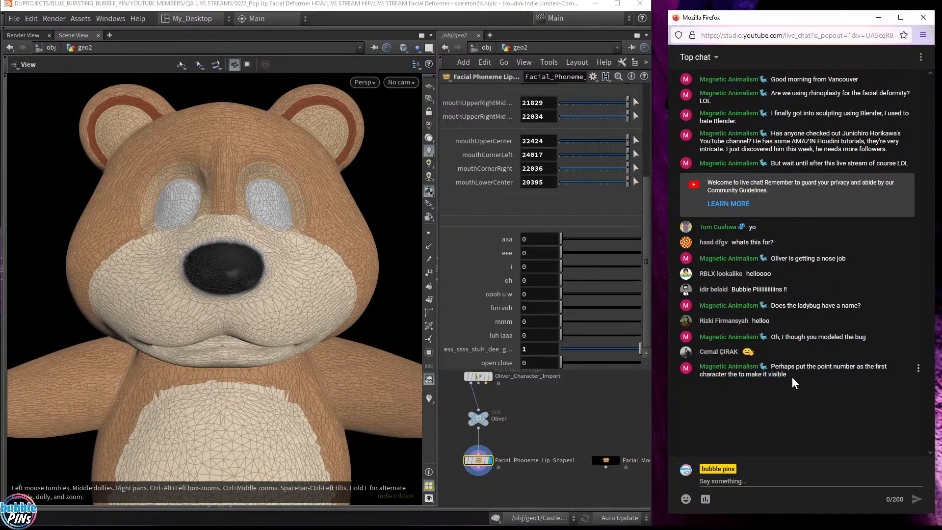
pyautogui.moveTo(770, 368); pyautogui.dragTo(772, 374)
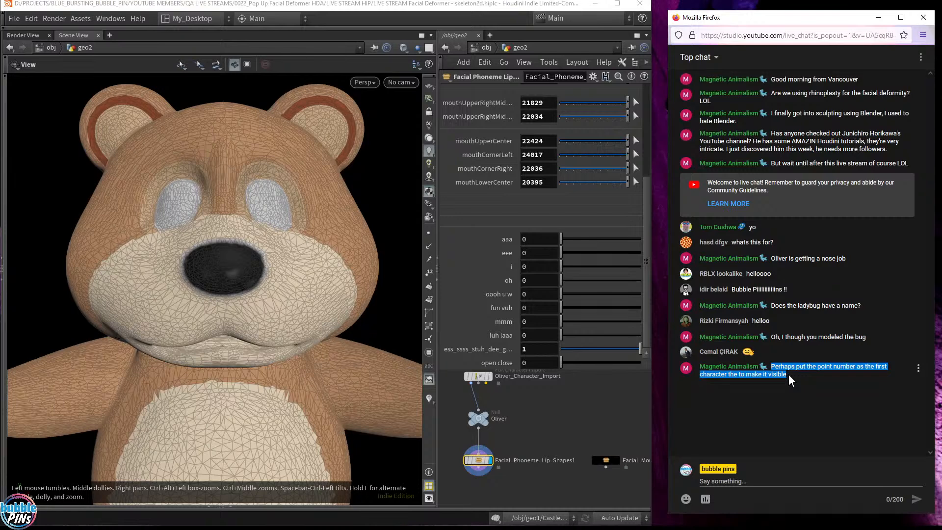
pyautogui.scroll(5, 633, 211)
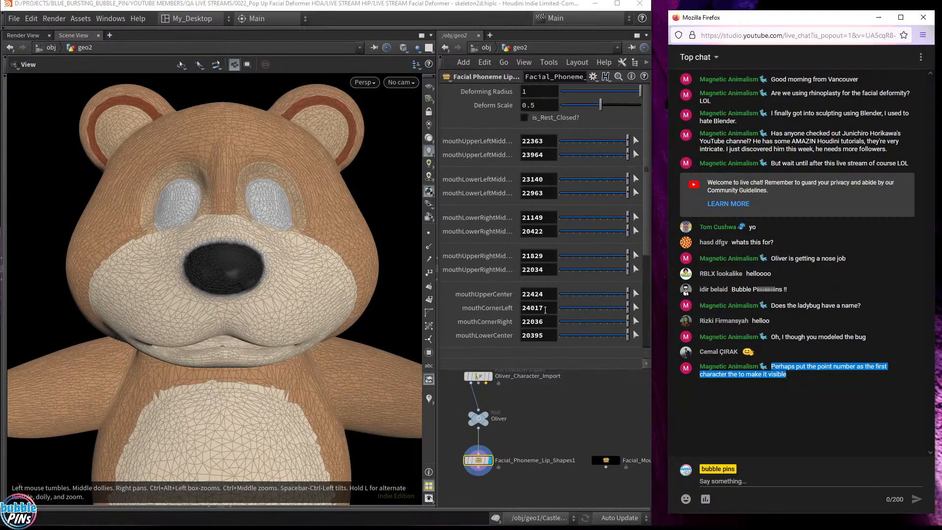
pyautogui.click(789, 373)
pyautogui.moveTo(779, 367); pyautogui.dragTo(781, 382)
# Step: Examine the bear's mouth from a lower angle and review the phoneme values of Facial_Phoneme_Lip_Shapes1
pyautogui.moveTo(250, 309); pyautogui.dragTo(250, 262)
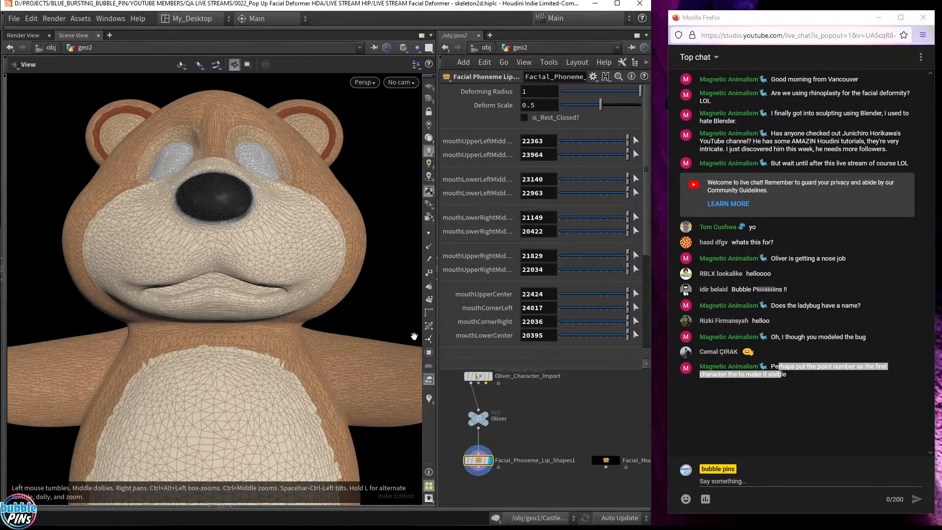
pyautogui.scroll(5, 554, 422)
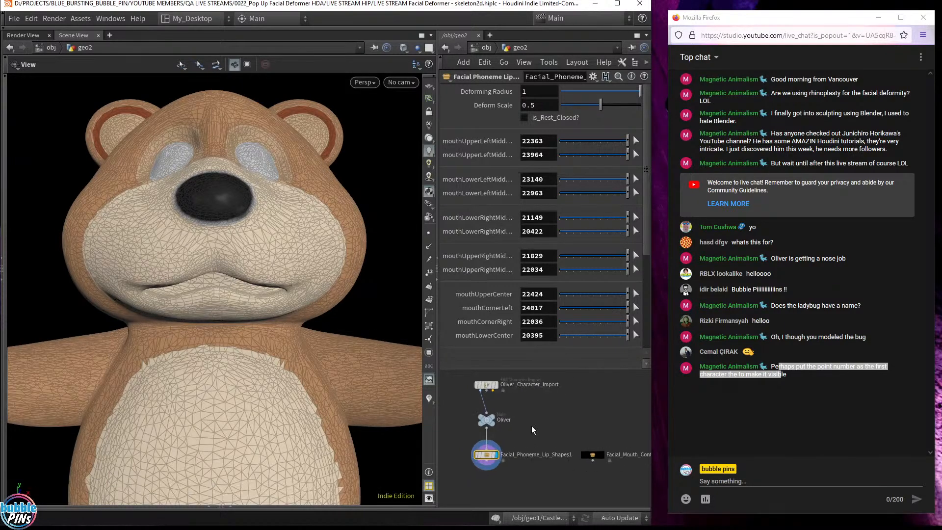
pyautogui.moveTo(271, 219)
pyautogui.mouseDown()
pyautogui.moveTo(311, 211)
pyautogui.moveTo(266, 233)
pyautogui.mouseUp()
pyautogui.moveTo(551, 417); pyautogui.dragTo(561, 429, button='middle')
pyautogui.scroll(-4, 552, 285)
pyautogui.scroll(-2, 552, 288)
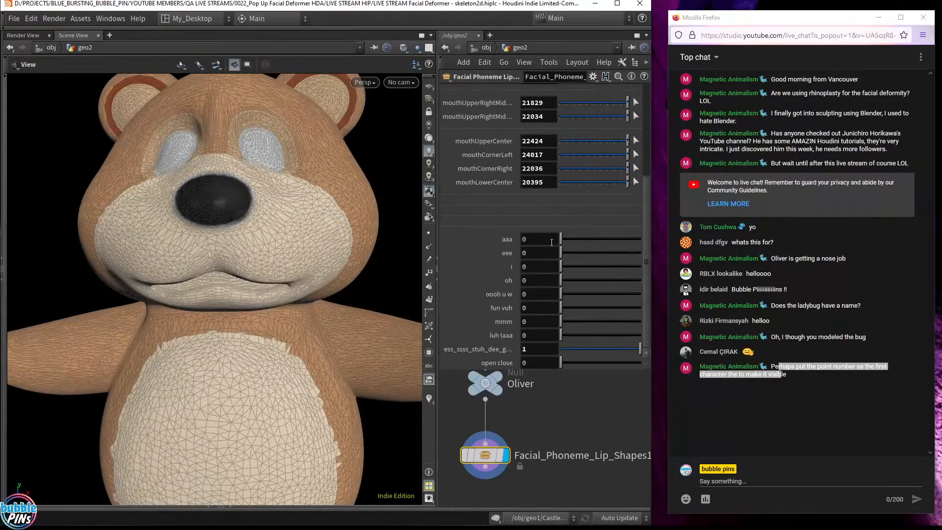
pyautogui.moveTo(528, 240); pyautogui.dragTo(485, 248)
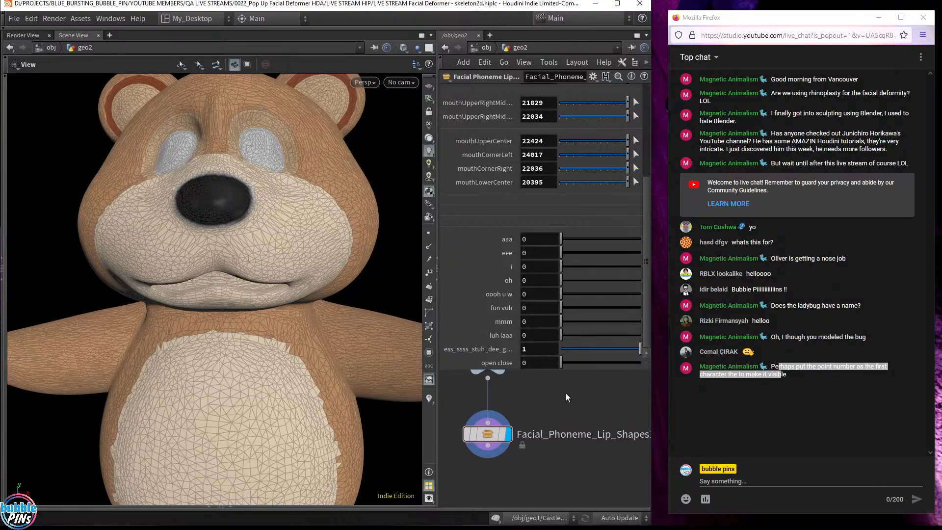
# Step: Move the Facial_Phoneme_Lip_Shapes1 node aside to free the space below the Oliver null
pyautogui.scroll(-3, 563, 421)
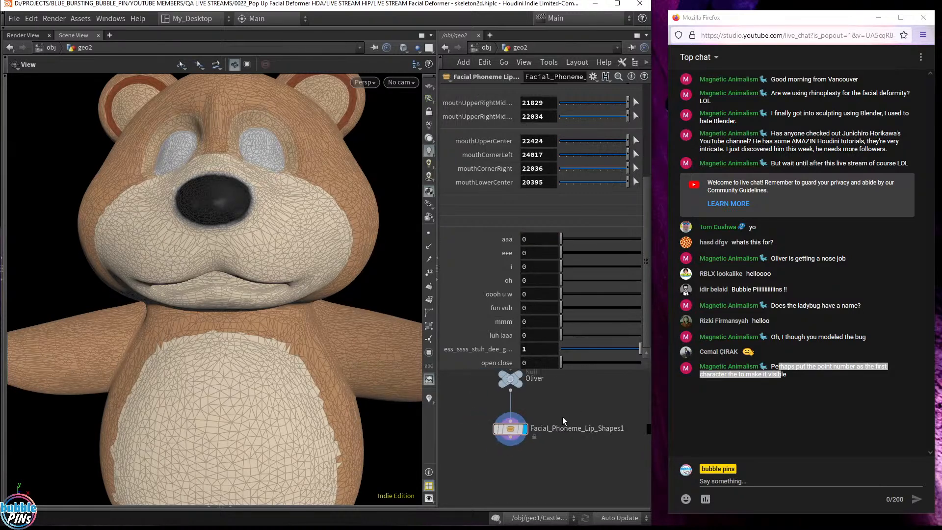
pyautogui.moveTo(506, 424); pyautogui.dragTo(527, 423)
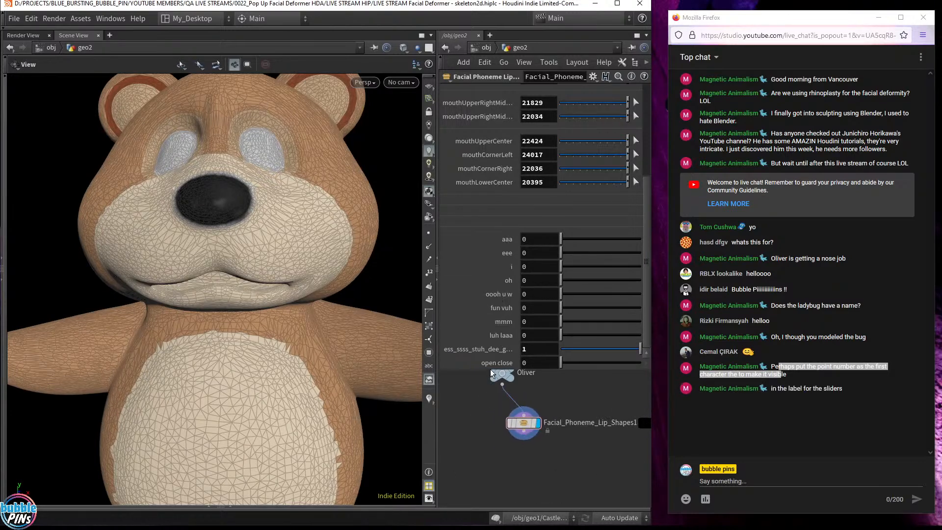
pyautogui.moveTo(532, 417); pyautogui.dragTo(586, 397)
# Step: Add a Facial Phoneme for CHOPS node fed by the Oliver null's output
pyautogui.click(502, 386)
pyautogui.press('Tab')
pyautogui.write('facia')
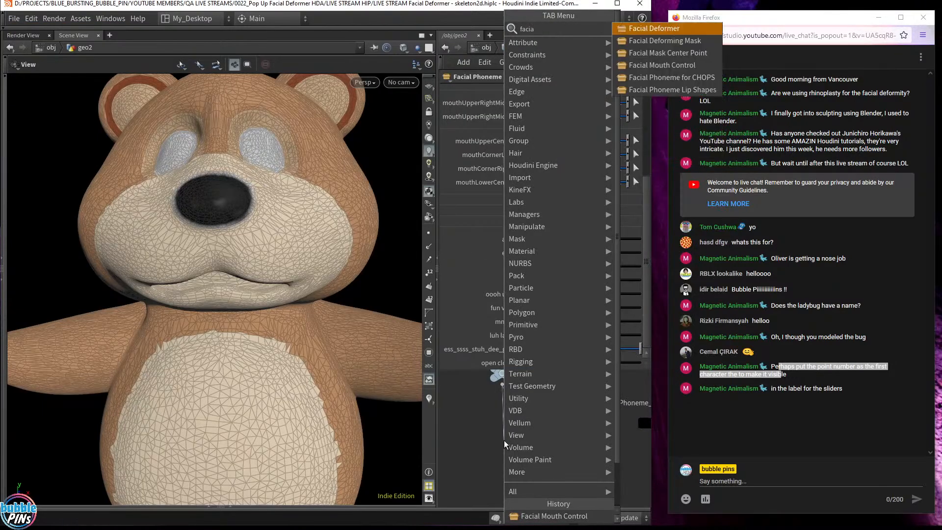
pyautogui.press('Down')
pyautogui.press('Down')
pyautogui.press('Down')
pyautogui.press('Down')
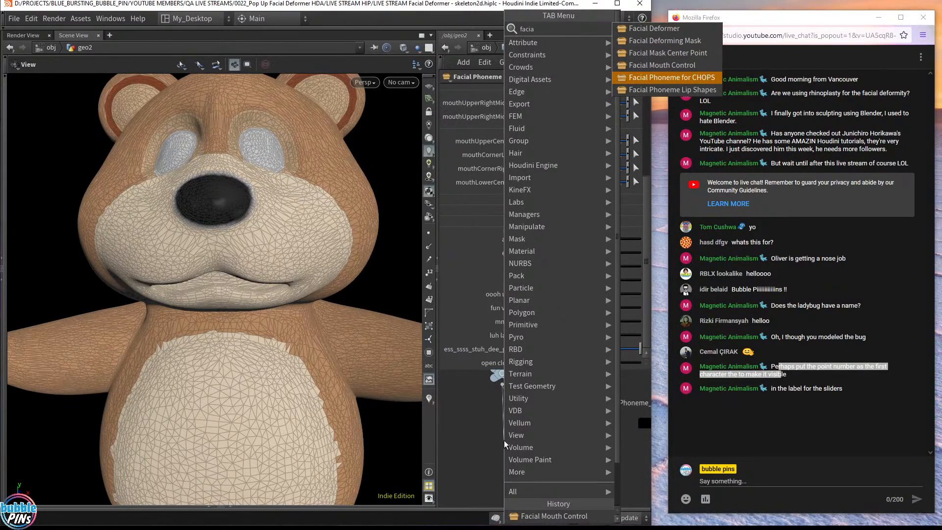
pyautogui.press('Return')
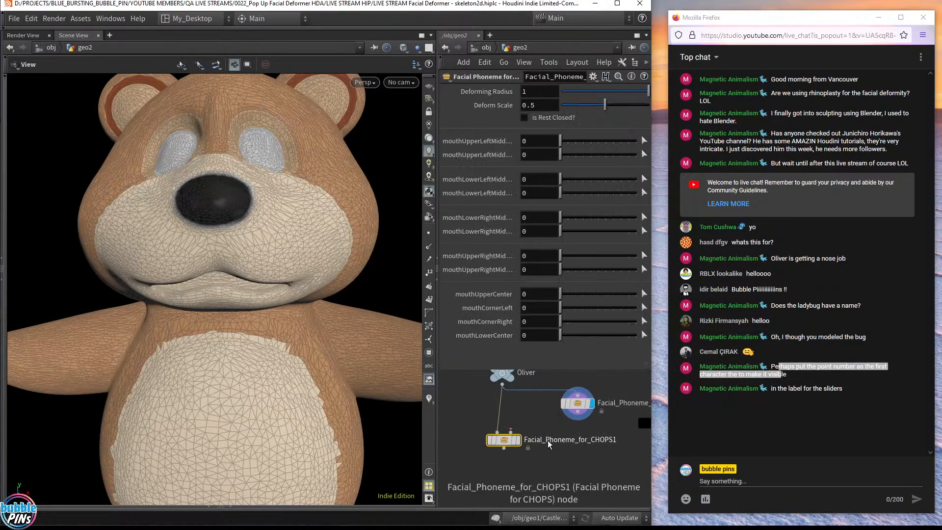
# Step: Place Facial_Phoneme_for_CHOPS1 slightly lower in the network and try a wire from its second input
pyautogui.moveTo(502, 437); pyautogui.dragTo(507, 454)
pyautogui.click(514, 449)
pyautogui.click(526, 434)
pyautogui.click(513, 448)
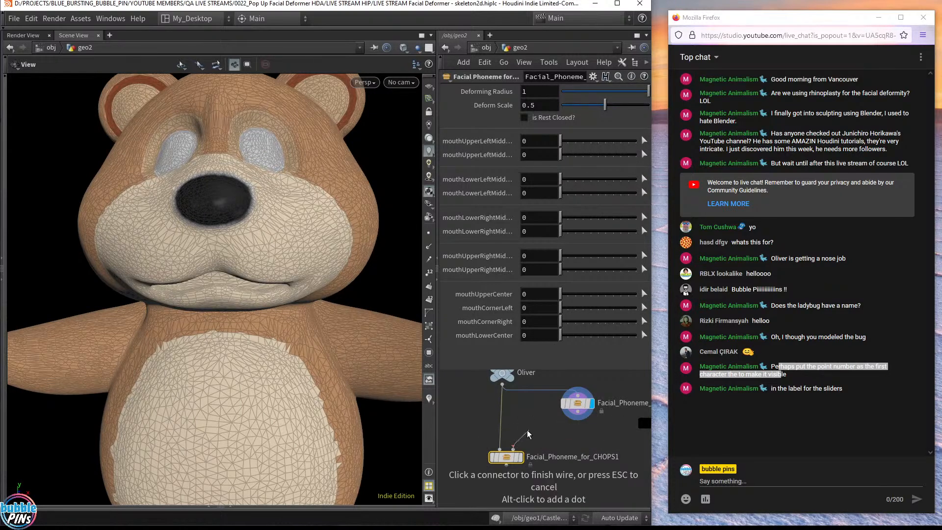
# Step: Go up to the object level, open the Lady_Bug_with_HDA network and maximize the network editor
pyautogui.click(488, 47)
pyautogui.press('p')
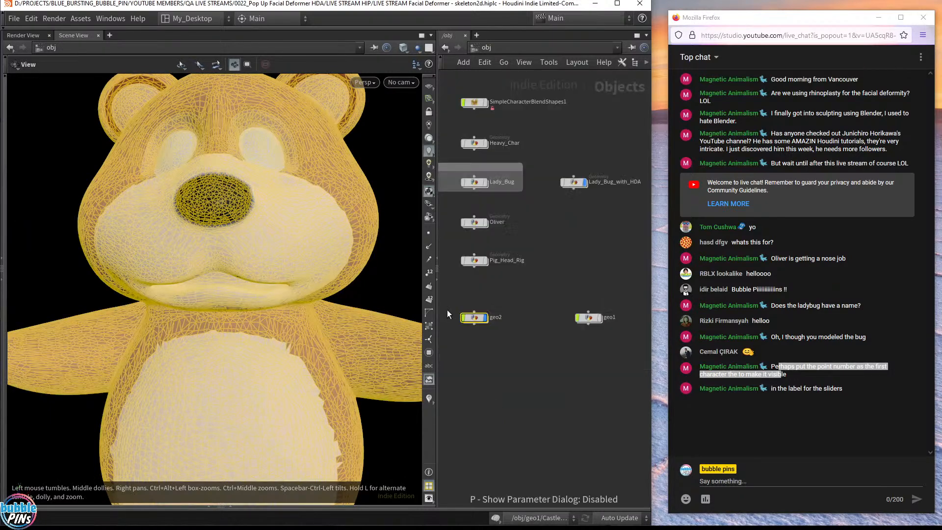
pyautogui.doubleClick(570, 182)
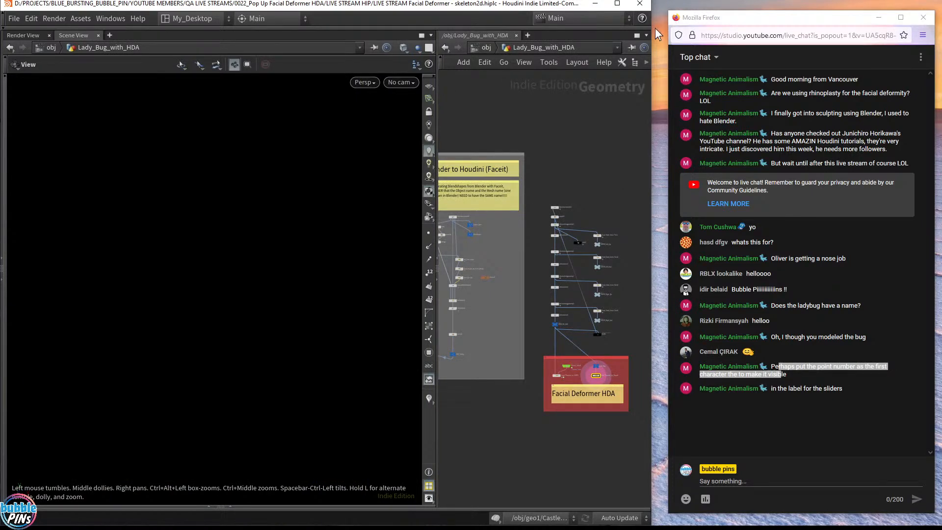
pyautogui.click(637, 35)
# Step: Copy chopnet1 together with the CHOP Channel Values to SOP and Visualizer network boxes from Lady_Bug_with_HDA
pyautogui.scroll(5, 185, 269)
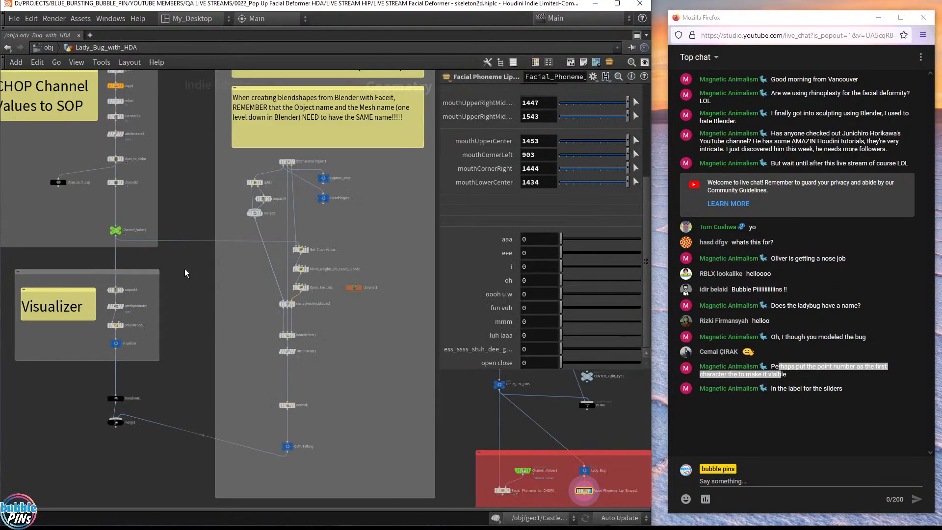
pyautogui.click(392, 291)
pyautogui.scroll(-3, 125, 181)
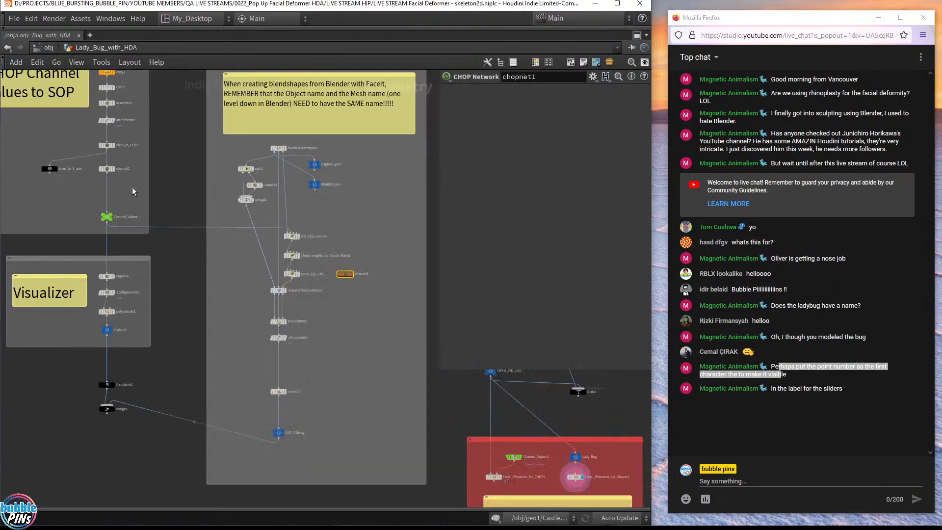
pyautogui.moveTo(185, 203); pyautogui.dragTo(255, 281, button='middle')
pyautogui.moveTo(43, 122); pyautogui.dragTo(235, 410)
pyautogui.hotkey('ctrl', 'c')
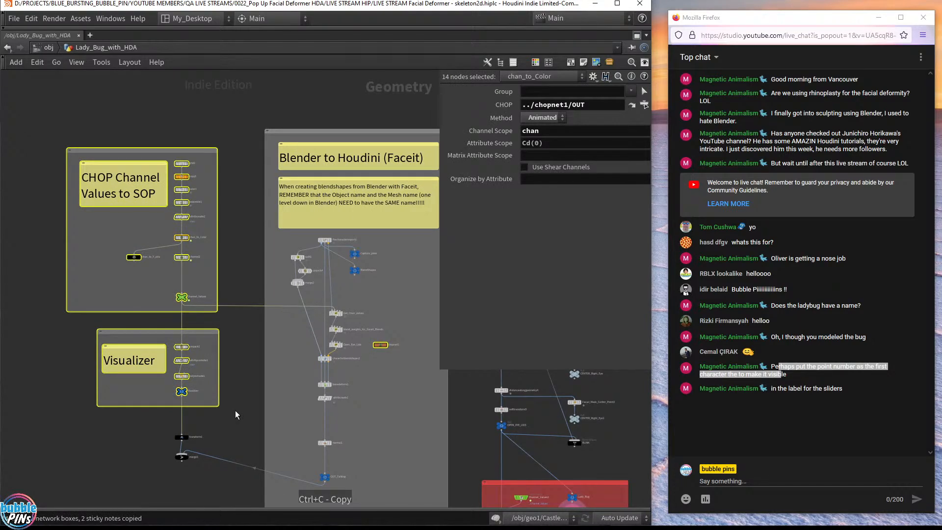
# Step: Return to the object level and rename geo2 as Oliver_Talking
pyautogui.click(48, 48)
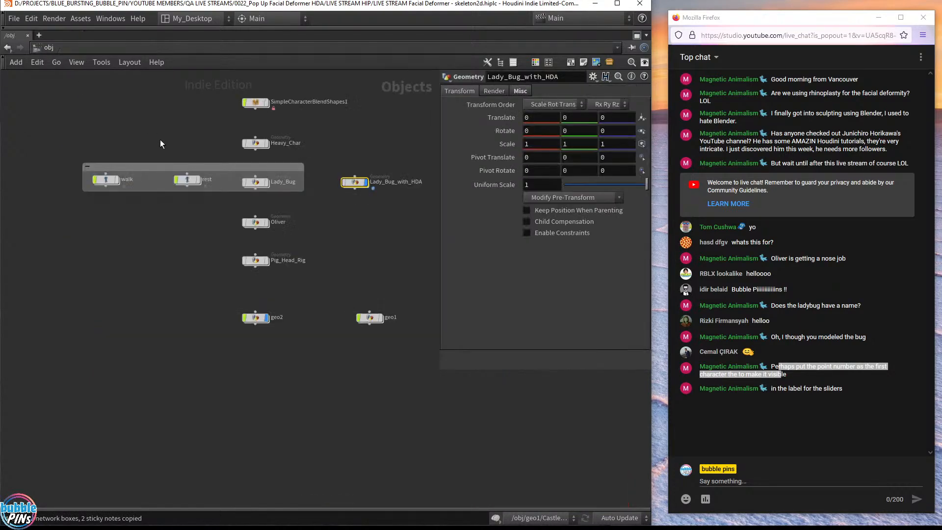
pyautogui.doubleClick(275, 318)
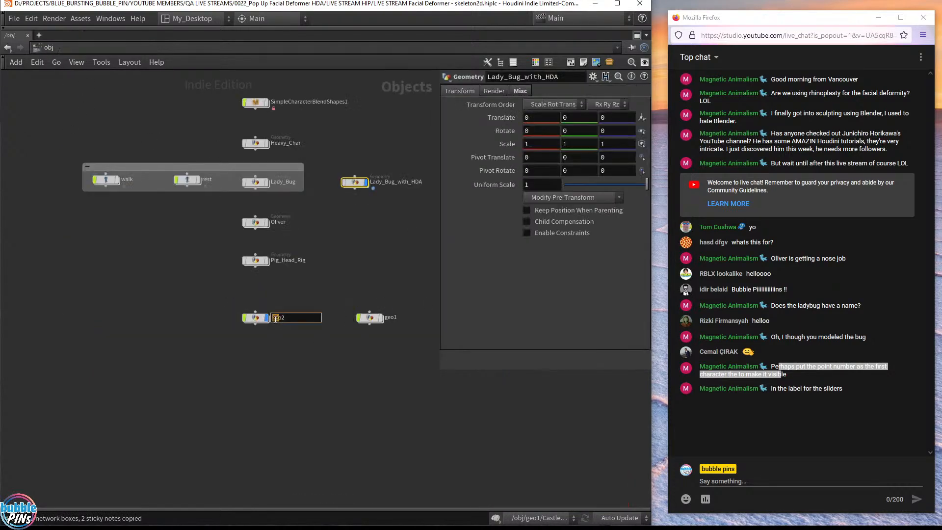
pyautogui.write('Oliver_Talkin')
pyautogui.press('Return')
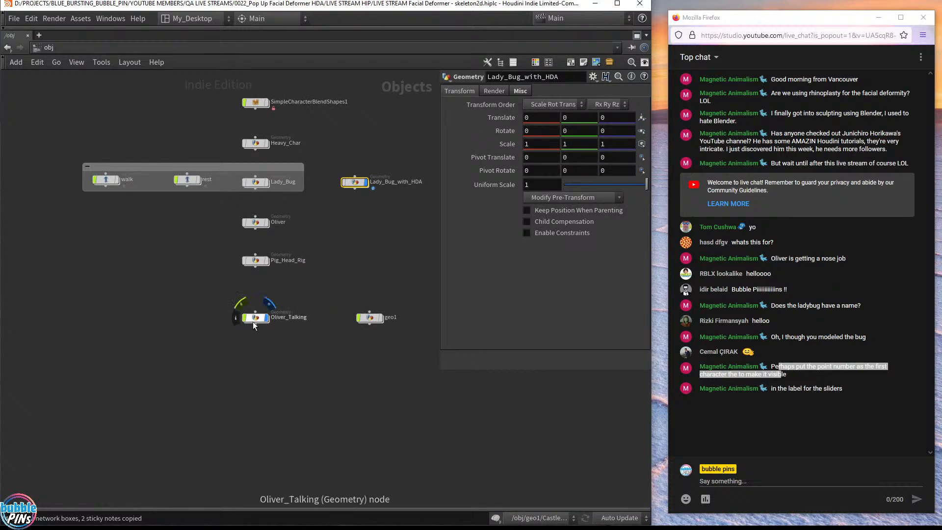
# Step: Paste the copied nodes into Oliver_Talking and unexport its own export_silent_channel to resolve the duplicate CHOP export
pyautogui.doubleClick(255, 321)
pyautogui.moveTo(364, 348); pyautogui.dragTo(140, 343, button='middle')
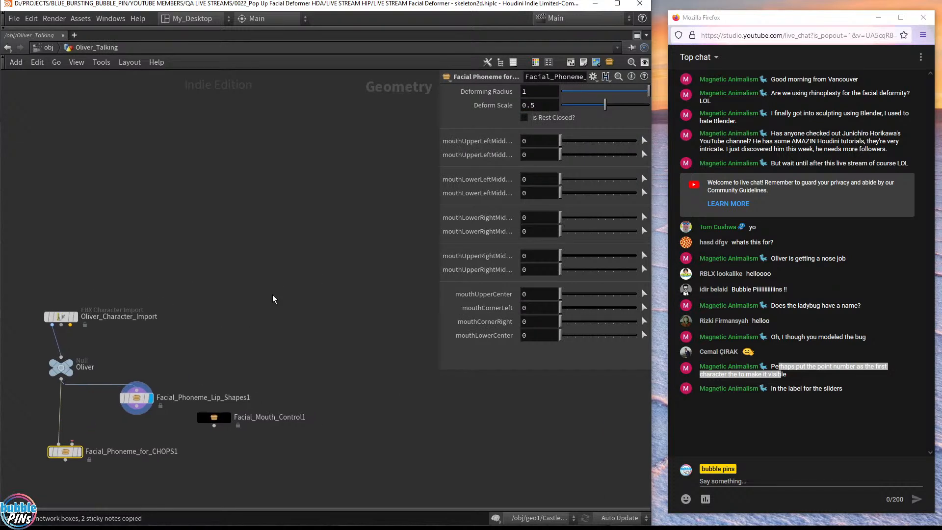
pyautogui.press('p')
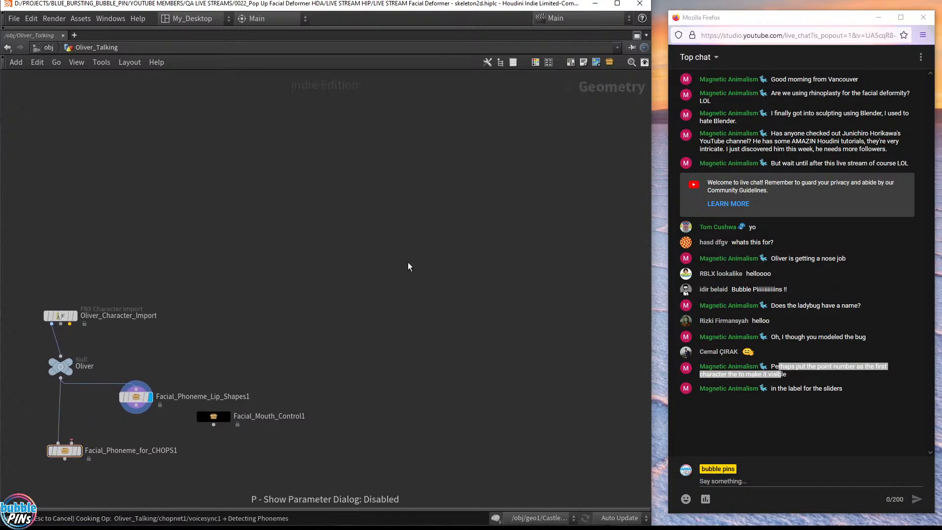
pyautogui.hotkey('ctrl', 'v')
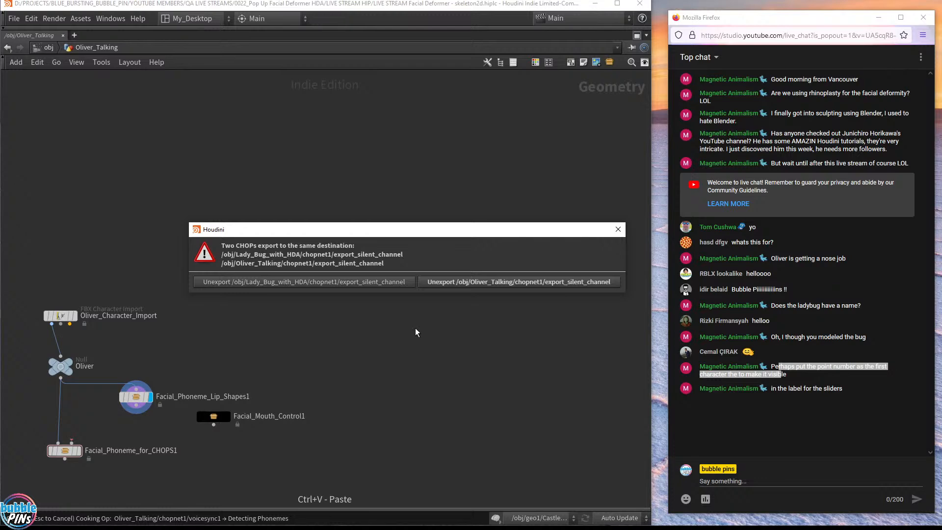
pyautogui.click(472, 285)
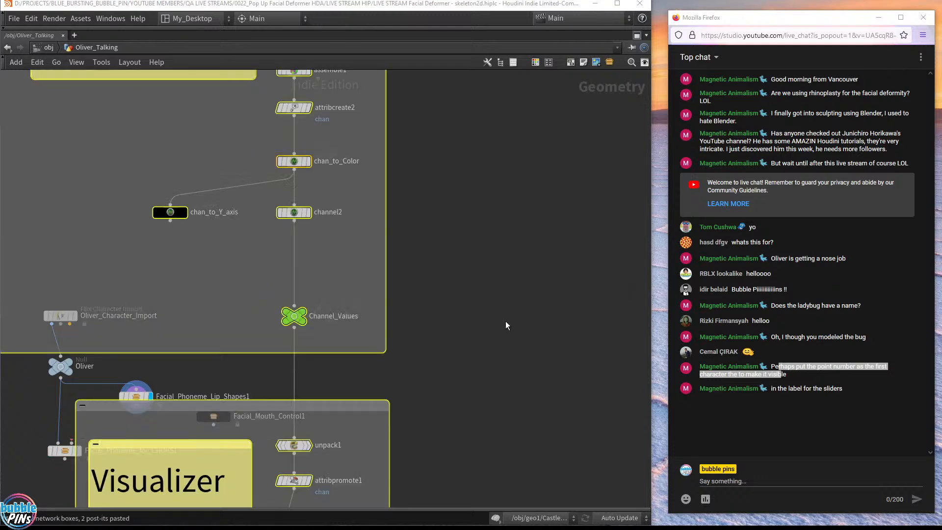
# Step: Move the pasted CHOP Channel Values to SOP and Visualizer boxes clear of the Oliver nodes
pyautogui.scroll(-5, 564, 427)
pyautogui.moveTo(462, 384); pyautogui.dragTo(612, 333)
pyautogui.click(568, 331)
pyautogui.moveTo(540, 314); pyautogui.dragTo(384, 308, button='middle')
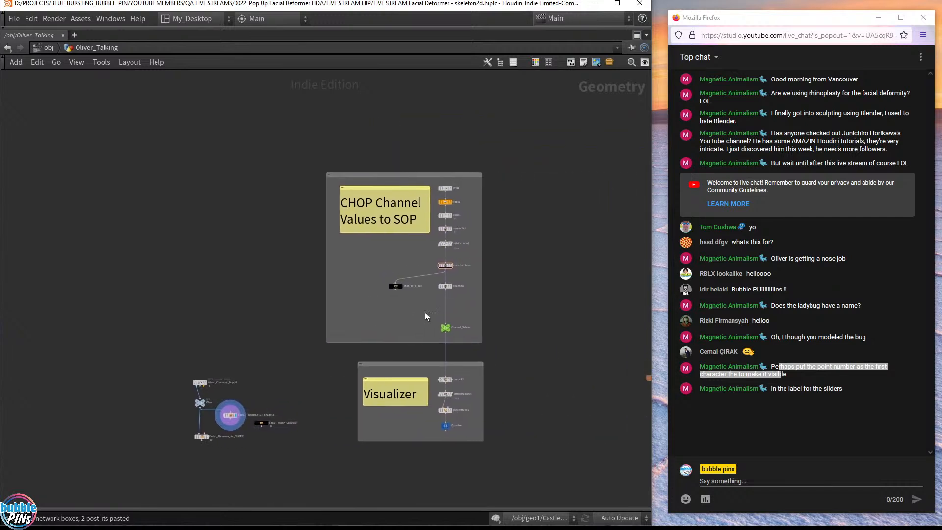
# Step: Move chopnet1 into the space between the Oliver nodes and the pasted network boxes
pyautogui.scroll(-3, 552, 353)
pyautogui.moveTo(568, 345); pyautogui.dragTo(388, 361)
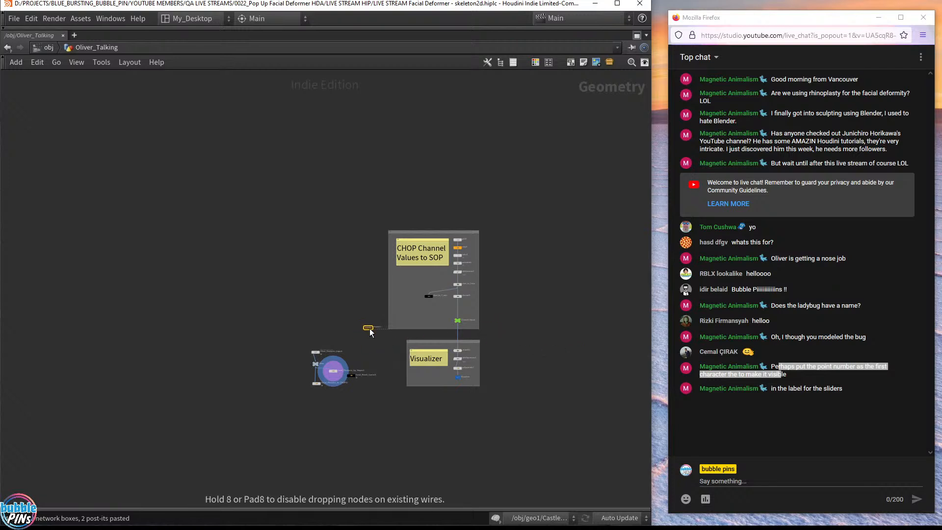
pyautogui.moveTo(370, 328); pyautogui.dragTo(370, 328)
# Step: Inspect the export_silent_channel node's export target inside chopnet1 and return to the Oliver_Talking network
pyautogui.scroll(8, 417, 332)
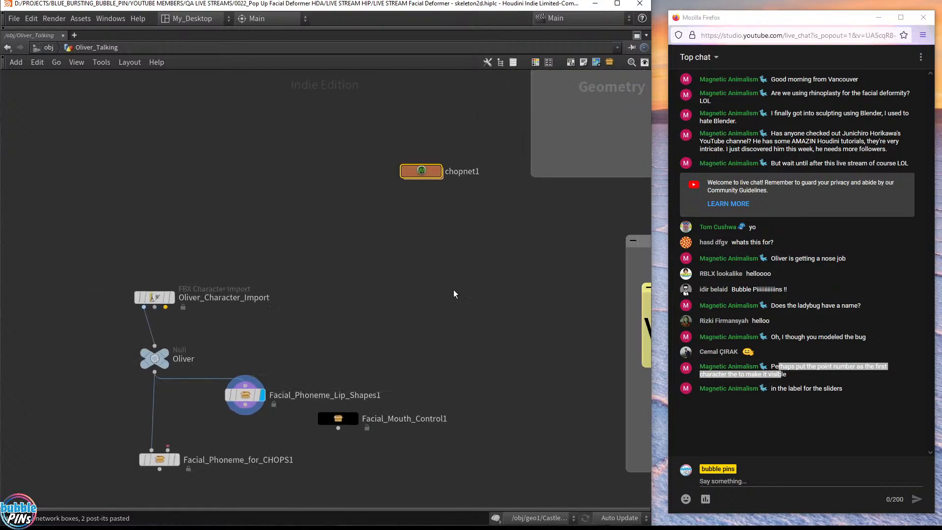
pyautogui.scroll(-3, 453, 289)
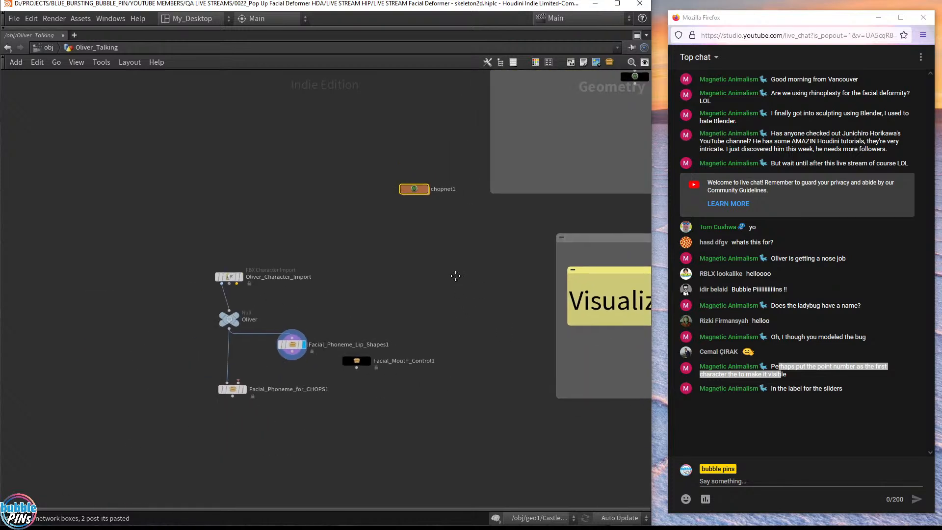
pyautogui.doubleClick(414, 189)
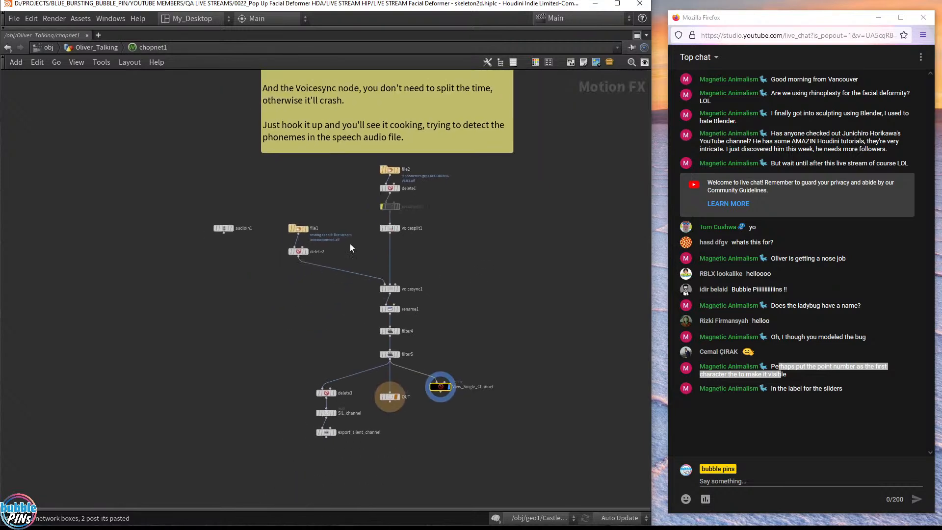
pyautogui.moveTo(337, 356); pyautogui.dragTo(334, 268, button='middle')
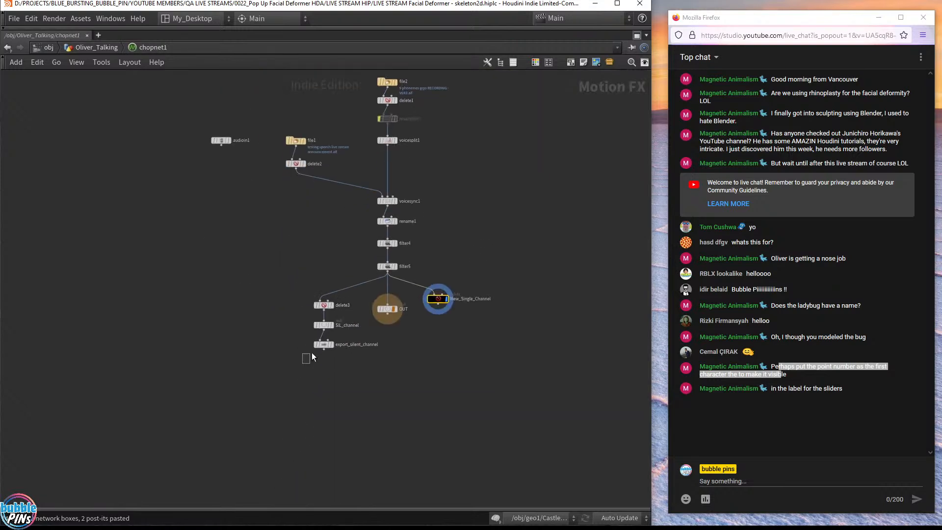
pyautogui.click(348, 342)
pyautogui.press('p')
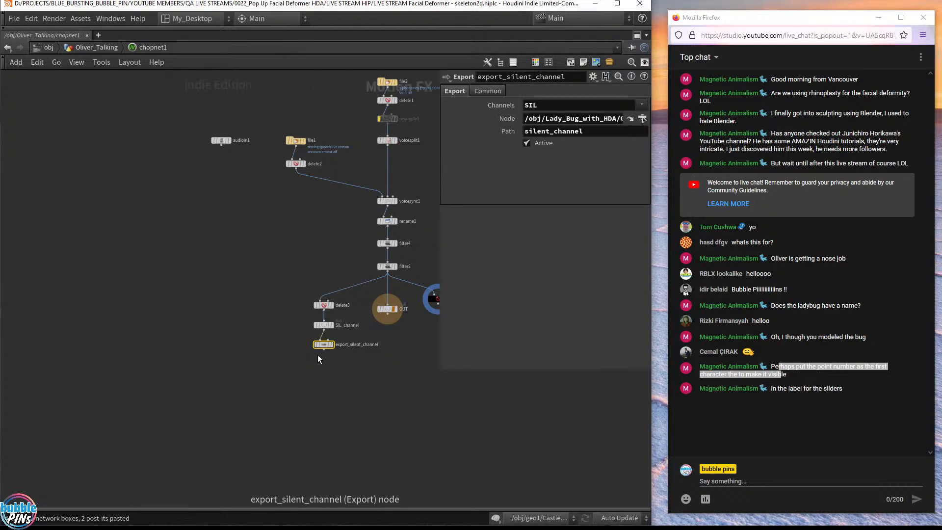
pyautogui.scroll(5, 318, 358)
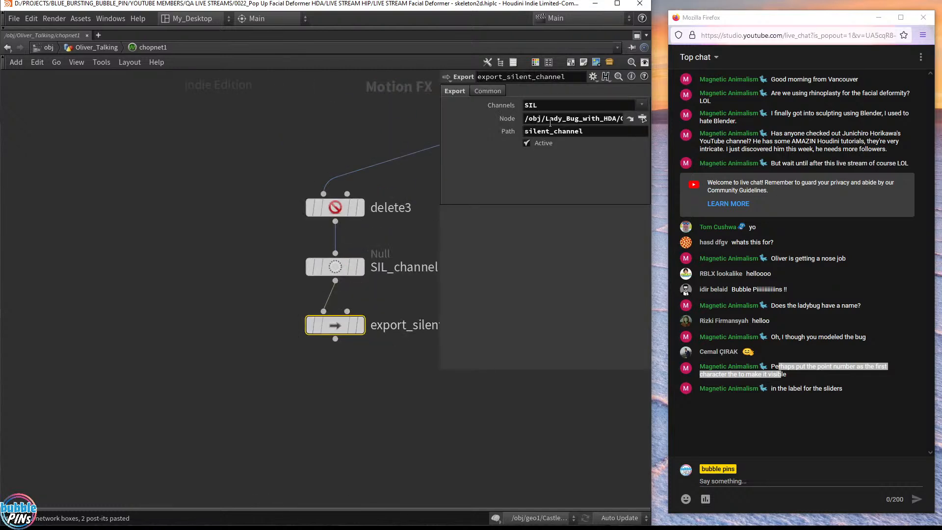
pyautogui.click(104, 49)
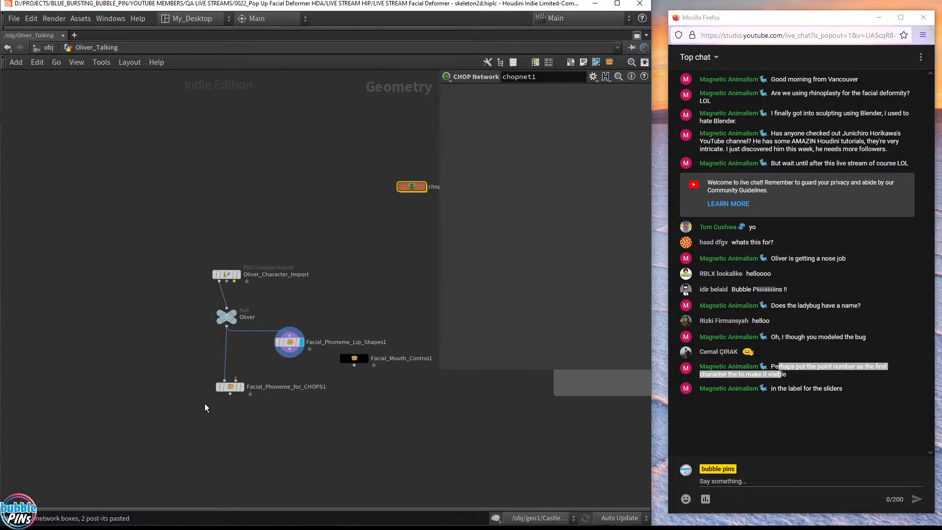
# Step: Examine Facial_Phoneme_for_CHOPS1, the Channel_Values null and the node chain inside chopnet1, ending back in the Oliver_Talking network
pyautogui.scroll(-2, 388, 258)
pyautogui.moveTo(393, 259); pyautogui.dragTo(88, 290, button='middle')
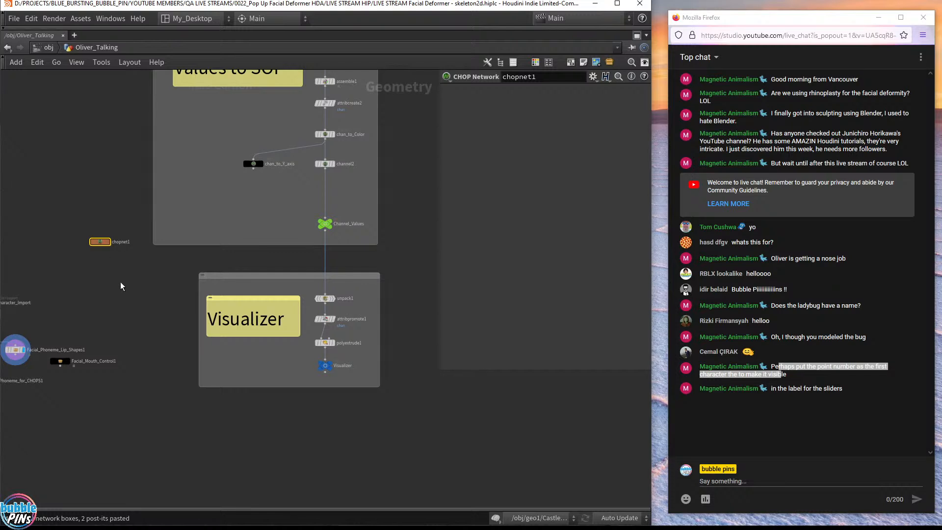
pyautogui.moveTo(131, 335); pyautogui.dragTo(228, 347, button='middle')
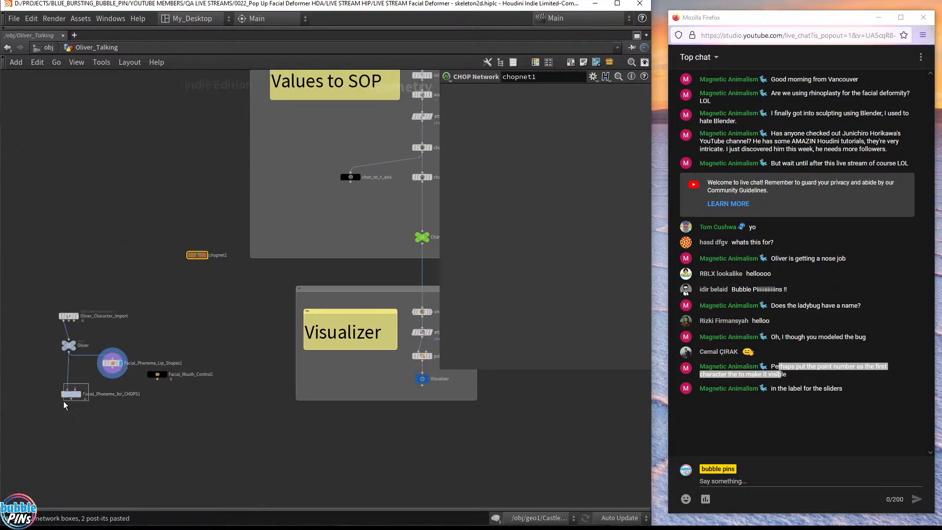
pyautogui.click(78, 394)
pyautogui.moveTo(384, 237); pyautogui.dragTo(293, 280, button='middle')
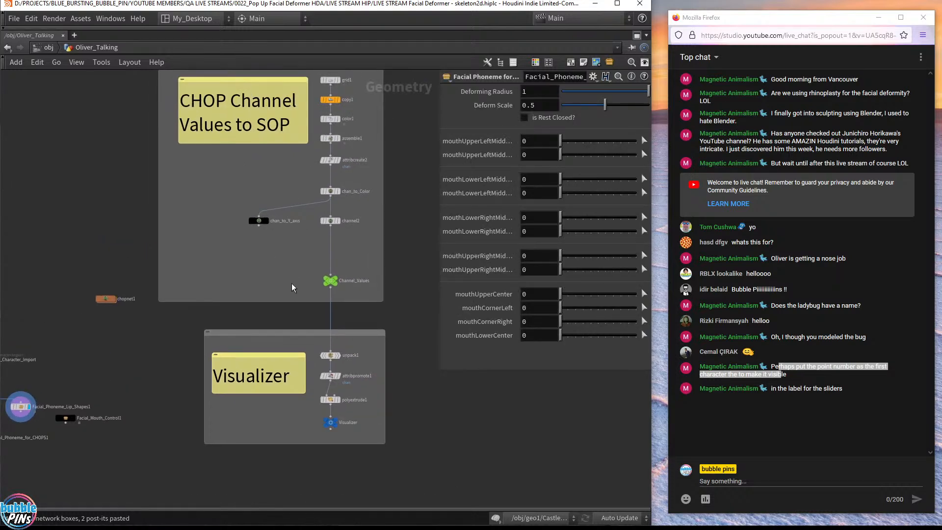
pyautogui.click(330, 281)
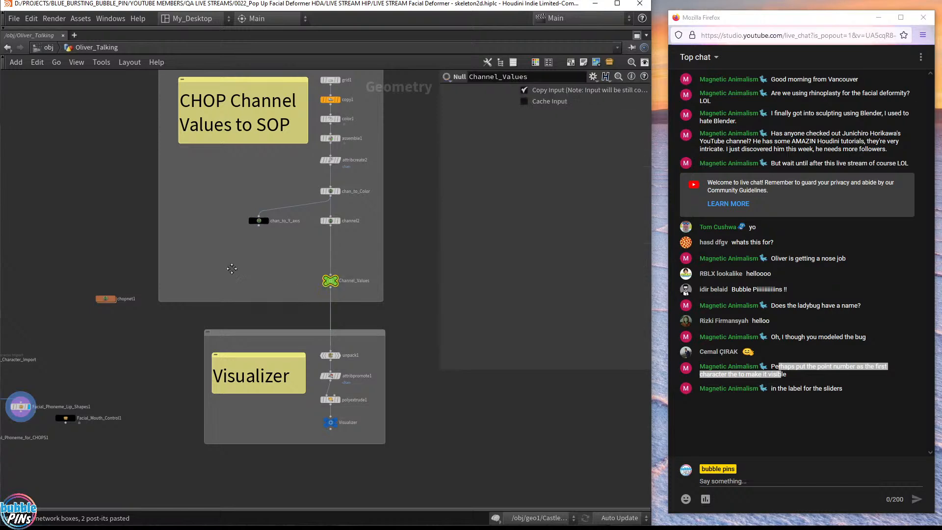
pyautogui.moveTo(232, 269); pyautogui.dragTo(359, 266, button='middle')
pyautogui.scroll(3, 255, 298)
pyautogui.moveTo(254, 310); pyautogui.dragTo(329, 223, button='middle')
pyautogui.click(282, 206)
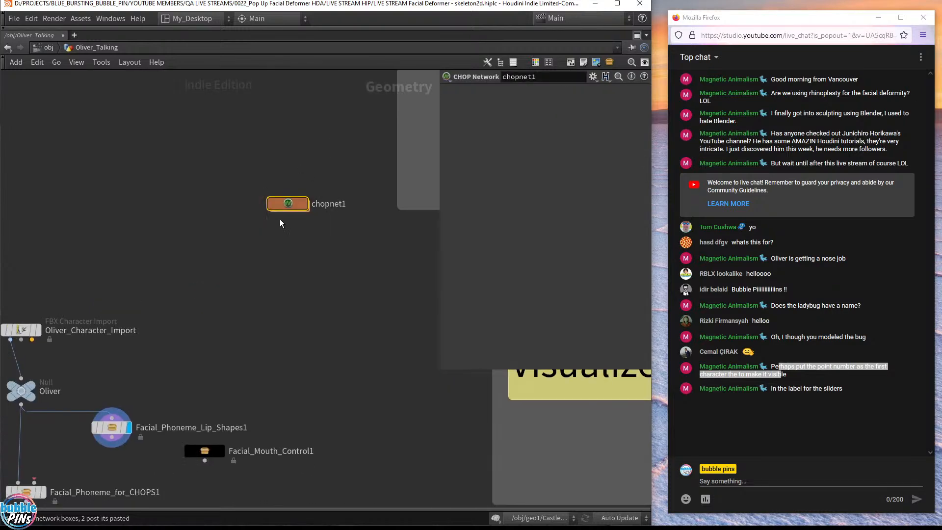
pyautogui.doubleClick(293, 204)
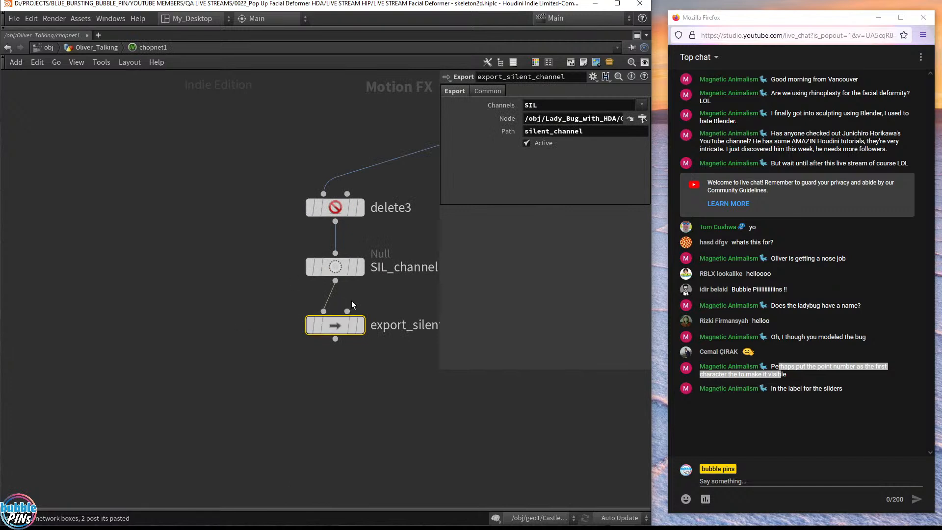
pyautogui.scroll(-5, 351, 303)
pyautogui.moveTo(352, 303); pyautogui.dragTo(269, 363, button='middle')
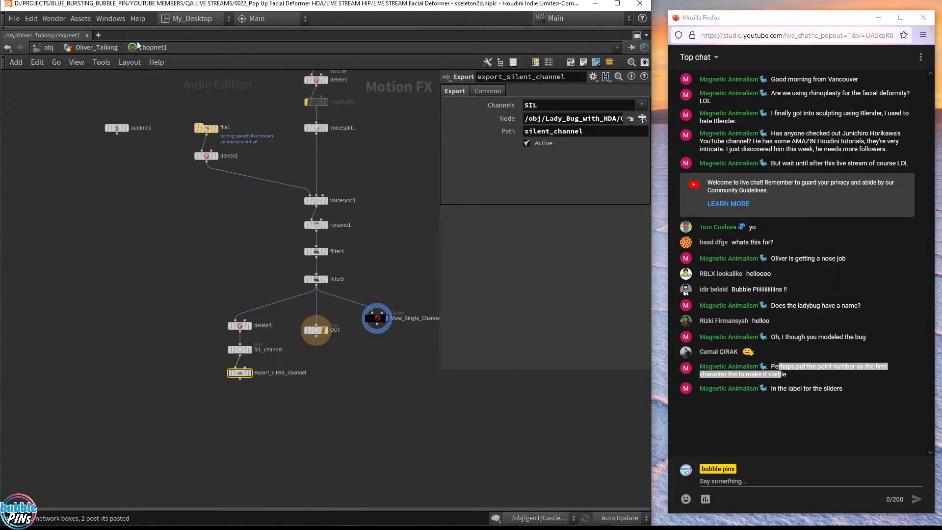
pyautogui.click(106, 48)
# Step: Wire the Channel_Values null into the second input of Facial_Phoneme_for_CHOPS1
pyautogui.moveTo(253, 327); pyautogui.dragTo(417, 147, button='middle')
pyautogui.moveTo(246, 301); pyautogui.dragTo(232, 343, button='middle')
pyautogui.moveTo(313, 190); pyautogui.dragTo(256, 246, button='middle')
pyautogui.scroll(-4, 355, 232)
pyautogui.moveTo(355, 232); pyautogui.dragTo(282, 236, button='middle')
pyautogui.click(365, 165)
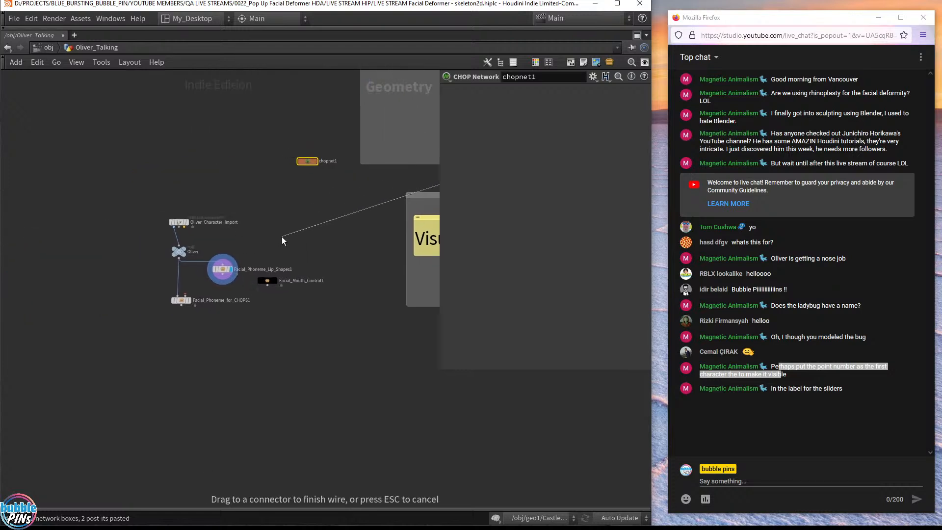
pyautogui.click(185, 295)
# Step: Move the four connected Oliver nodes up clear of Facial_Mouth_Control1 and restore the split layout with the scene view
pyautogui.moveTo(226, 270); pyautogui.dragTo(226, 259)
pyautogui.moveTo(207, 271); pyautogui.dragTo(216, 237, button='middle')
pyautogui.moveTo(130, 137); pyautogui.dragTo(245, 287)
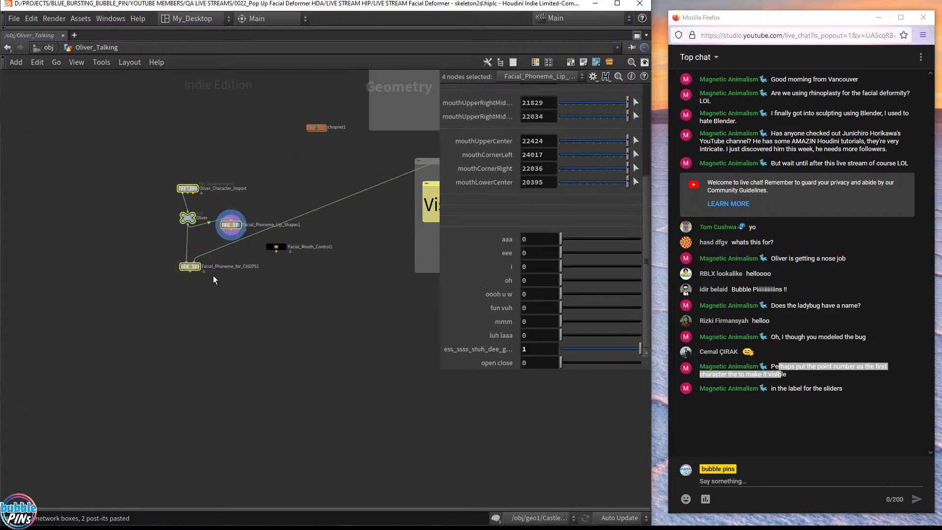
pyautogui.moveTo(208, 288); pyautogui.dragTo(206, 231, button='middle')
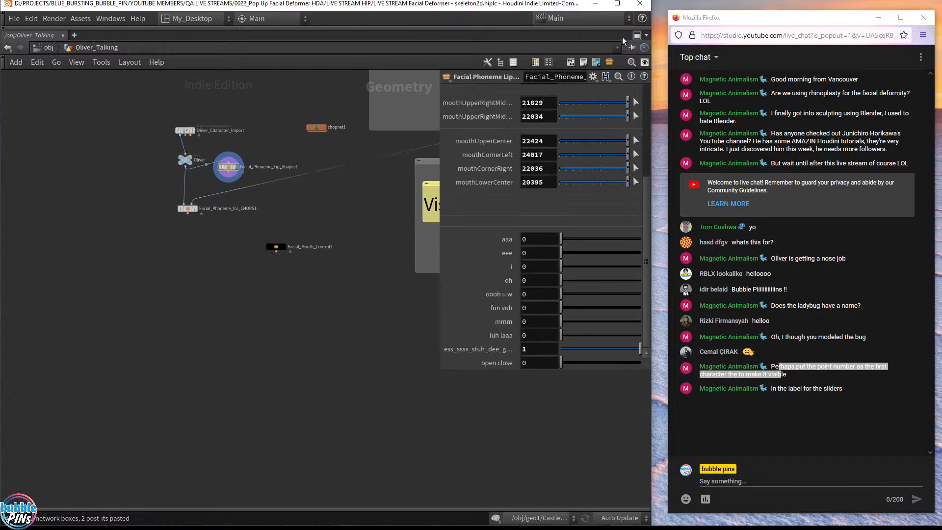
pyautogui.click(637, 35)
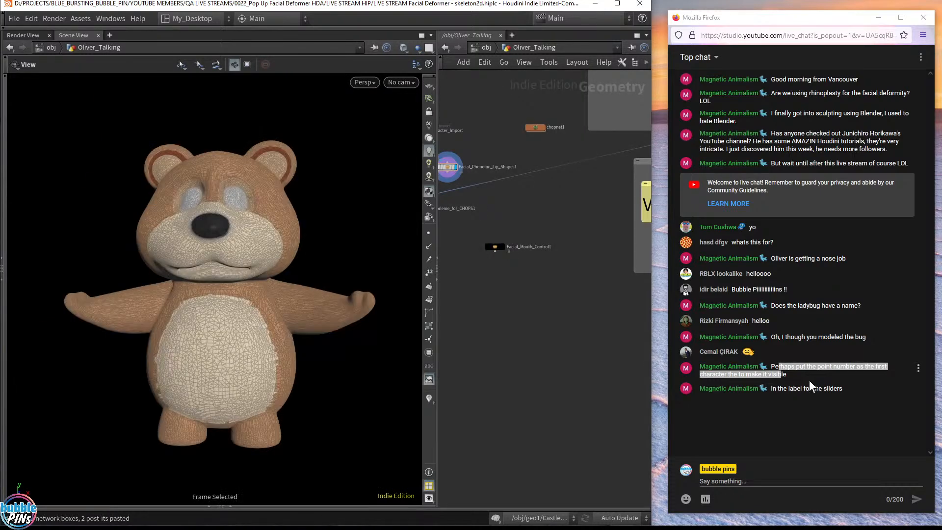
# Step: Display the Facial_Phoneme_for_CHOPS1 node and place Facial_Phoneme_Lip_Shapes1 on the other side, level with it
pyautogui.scroll(5, 521, 215)
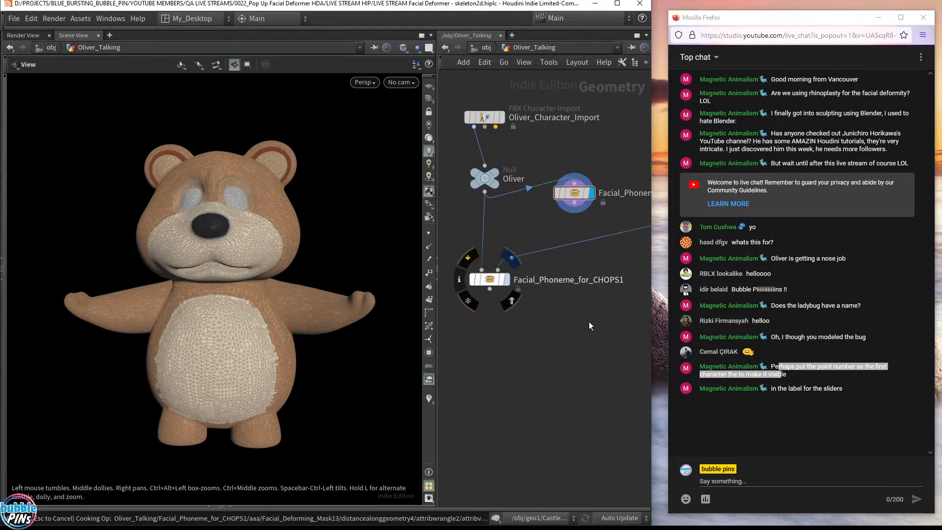
pyautogui.rightClick(487, 281)
pyautogui.click(477, 283)
pyautogui.moveTo(526, 325); pyautogui.dragTo(316, 334, button='middle')
pyautogui.scroll(-4, 510, 303)
pyautogui.moveTo(556, 303); pyautogui.dragTo(681, 322, button='middle')
pyautogui.moveTo(560, 272); pyautogui.dragTo(464, 312)
# Step: Open the Facial_Phoneme_Lip_Shapes1 parameters in a floating window aligned beside the Facial_Phoneme_for_CHOPS1 parameters
pyautogui.rightClick(464, 312)
pyautogui.moveTo(492, 344)
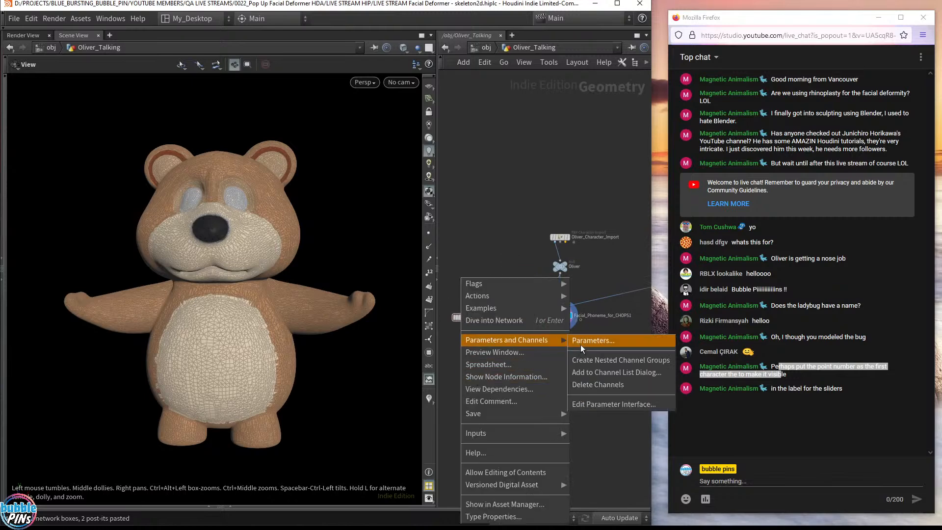
pyautogui.click(589, 339)
pyautogui.moveTo(564, 97); pyautogui.dragTo(265, 80)
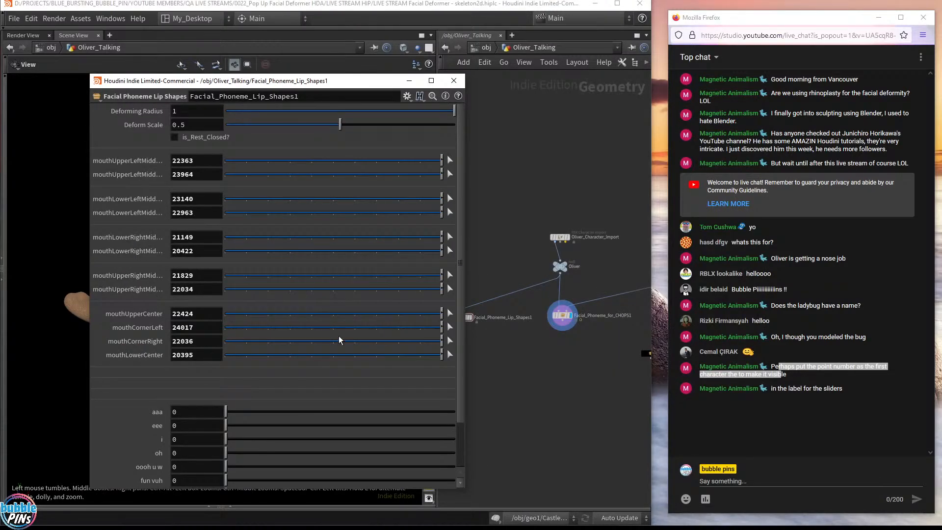
pyautogui.click(562, 315)
pyautogui.press('p')
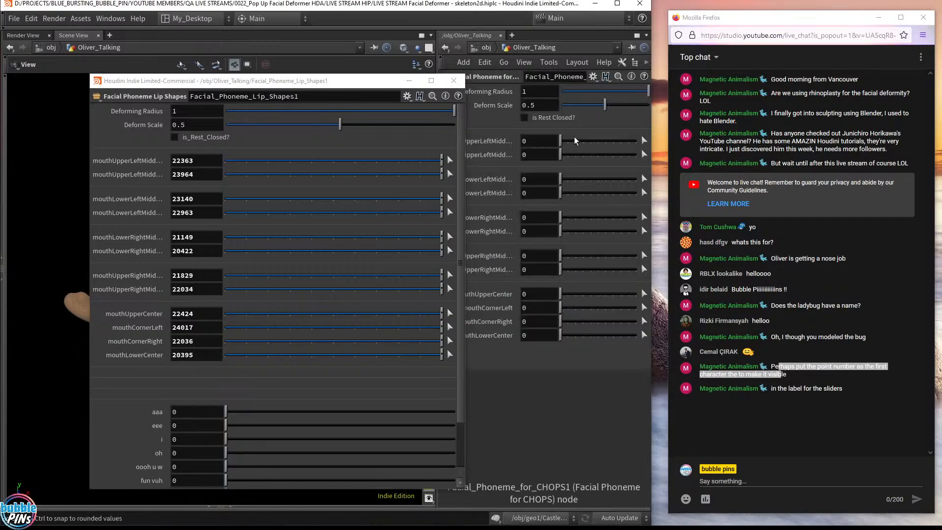
pyautogui.moveTo(322, 86); pyautogui.dragTo(297, 67)
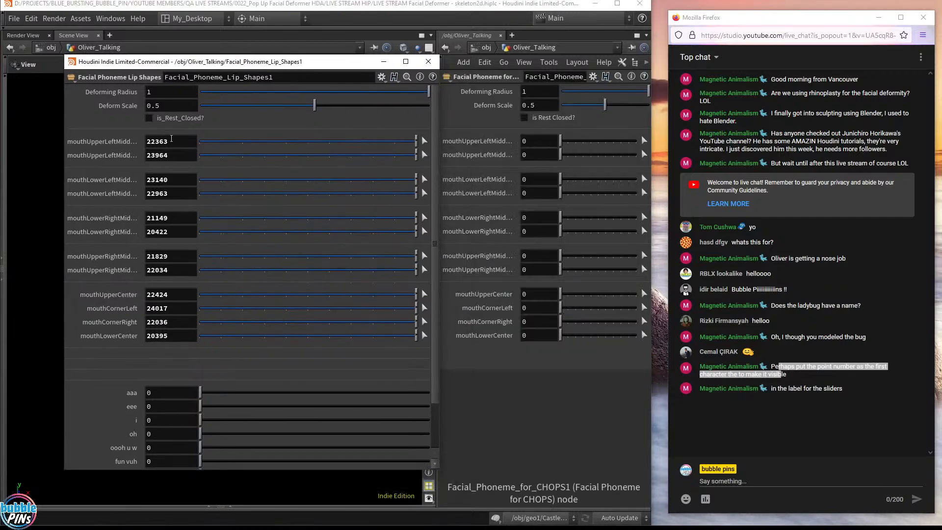
# Step: On Facial_Phoneme_for_CHOPS1, set the two mouth upper-left middle points to 22363 and 23964, and the two lower-left ones to 23140 and 22963
pyautogui.click(527, 140)
pyautogui.doubleClick(527, 140)
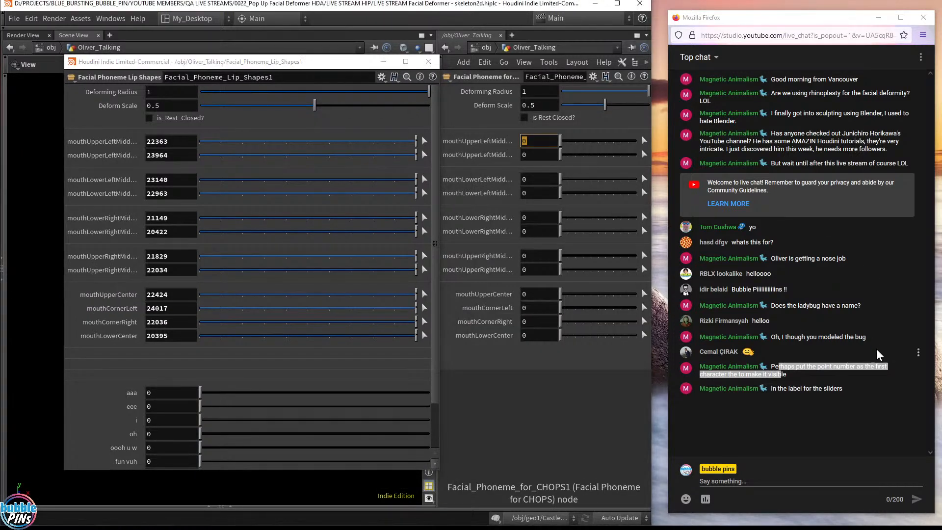
pyautogui.write('22363')
pyautogui.press('Tab')
pyautogui.write('2')
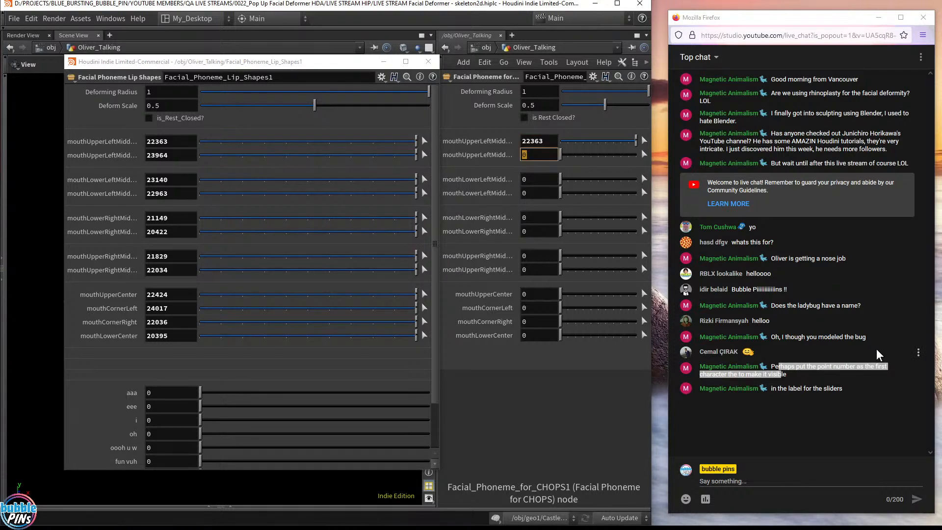
pyautogui.write('3964')
pyautogui.press('Tab')
pyautogui.write('23140')
pyautogui.press('Tab')
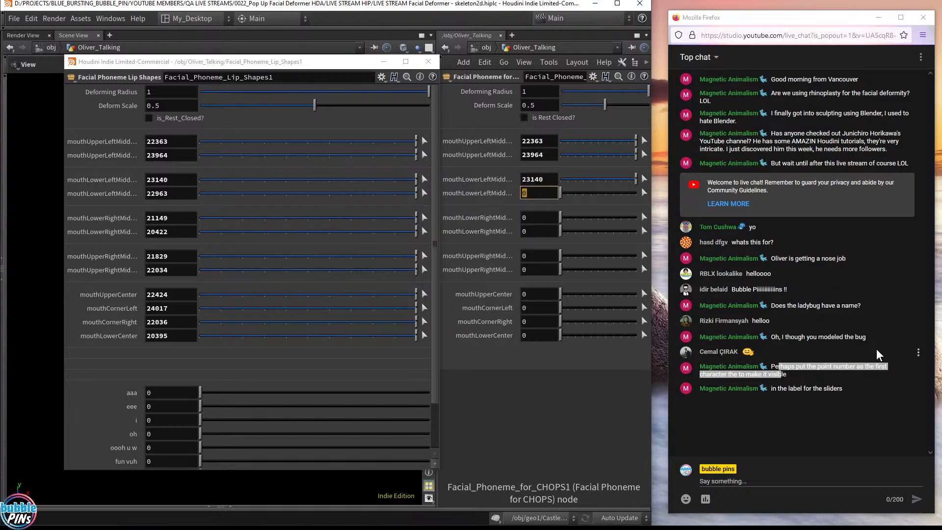
pyautogui.write('22963')
pyautogui.press('Tab')
# Step: Set the two mouth lower-right middle points to 21149 and 20422, and the two upper-right ones to 21829 and 22034
pyautogui.write('21149')
pyautogui.press('Tab')
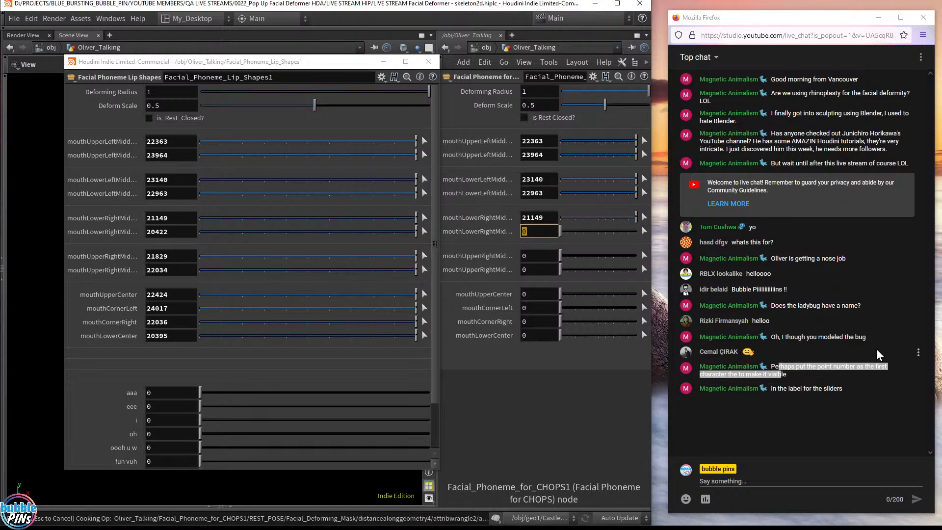
pyautogui.write('20422')
pyautogui.press('Tab')
pyautogui.write('21')
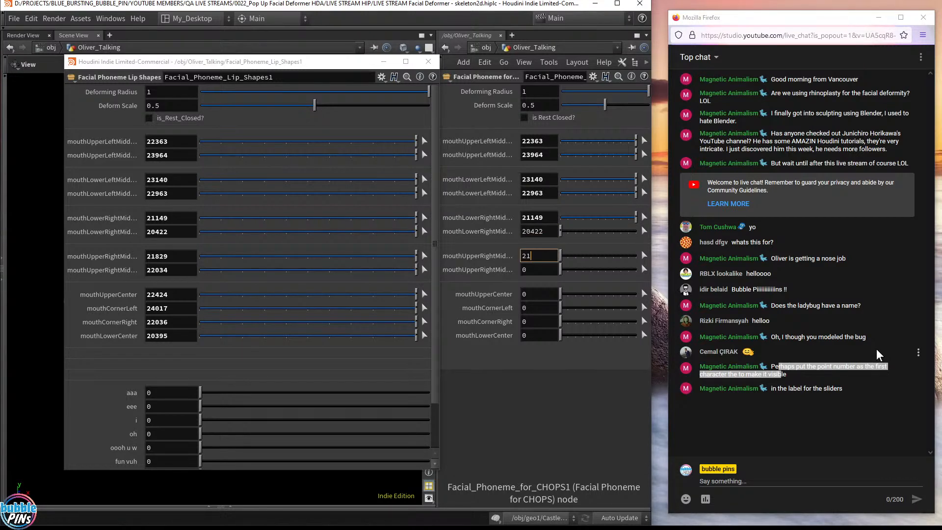
pyautogui.write('829')
pyautogui.press('Tab')
pyautogui.write('22034')
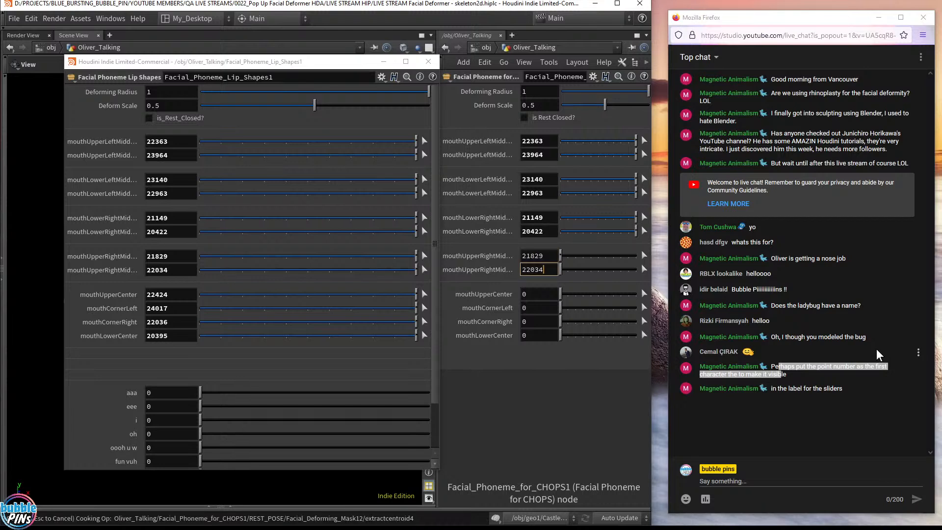
pyautogui.press('Tab')
# Step: Set mouthUpperCenter to 22424, mouthCornerLeft to 24017, mouthCornerRight to 22036 and mouthLowerCenter to 20395
pyautogui.write('22424')
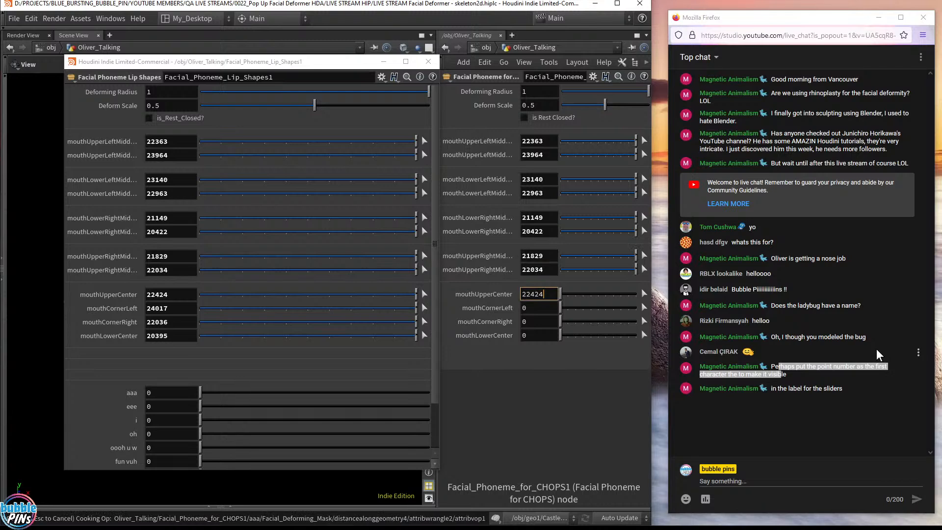
pyautogui.press('Tab')
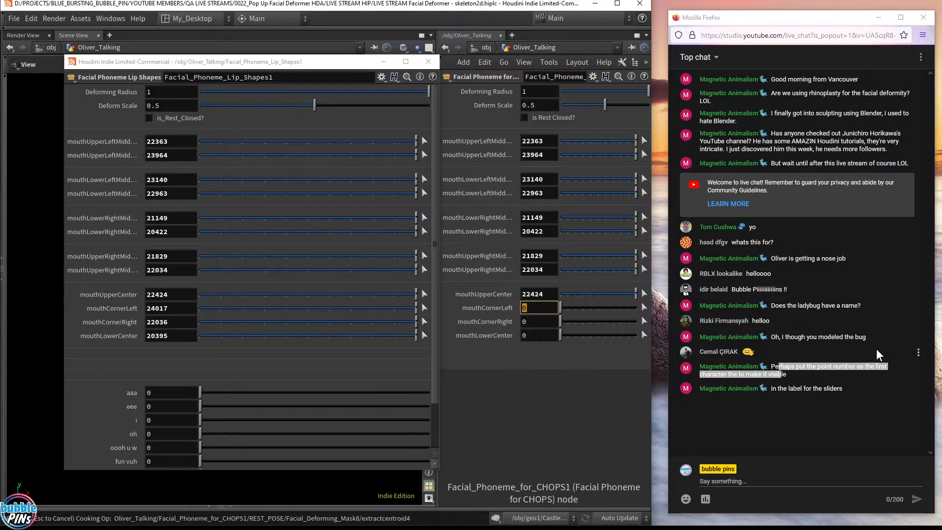
pyautogui.write('24017')
pyautogui.press('Tab')
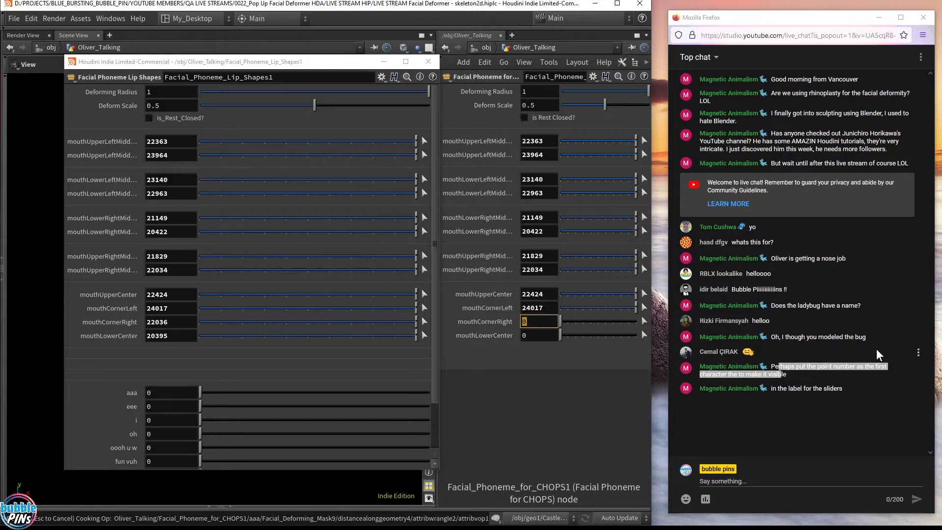
pyautogui.write('22036')
pyautogui.press('Tab')
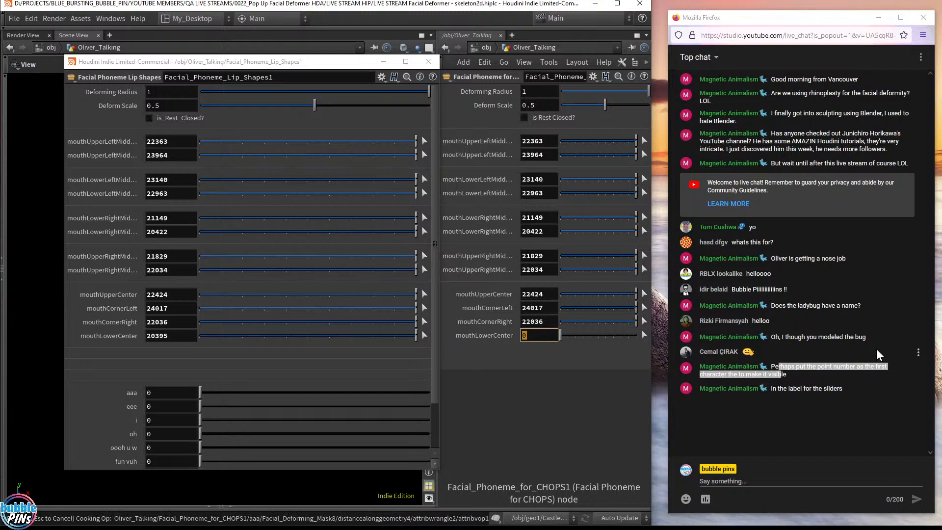
pyautogui.write('20395')
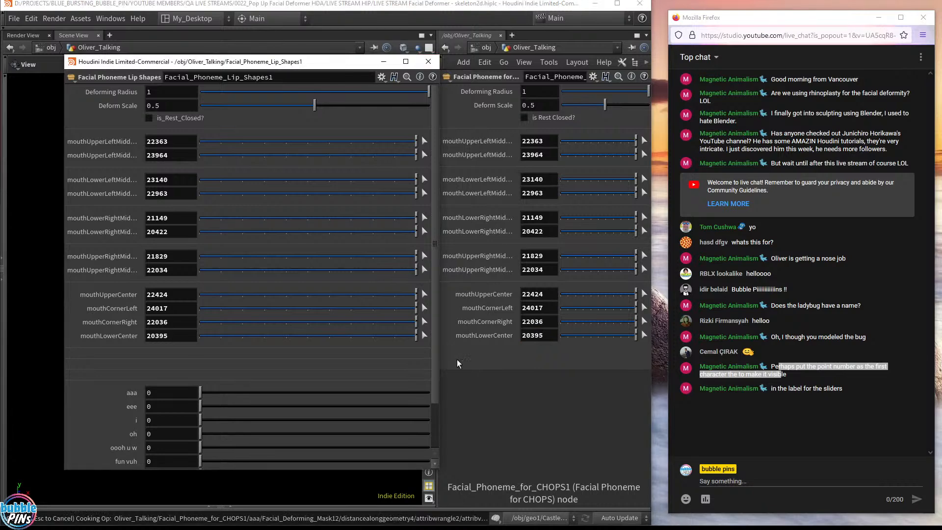
# Step: Close the floating Lip Shapes parameters, hide the network's parameter overlay and widen the network pane
pyautogui.click(429, 62)
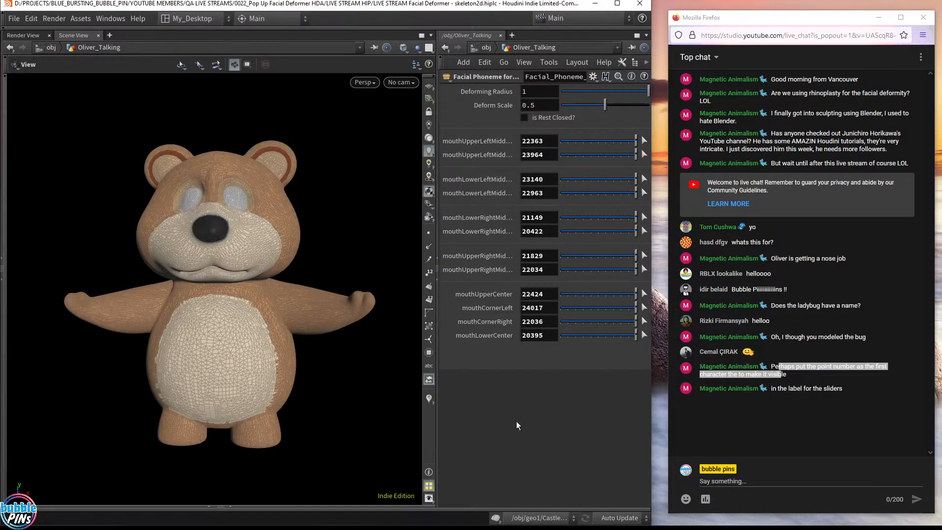
pyautogui.press('p')
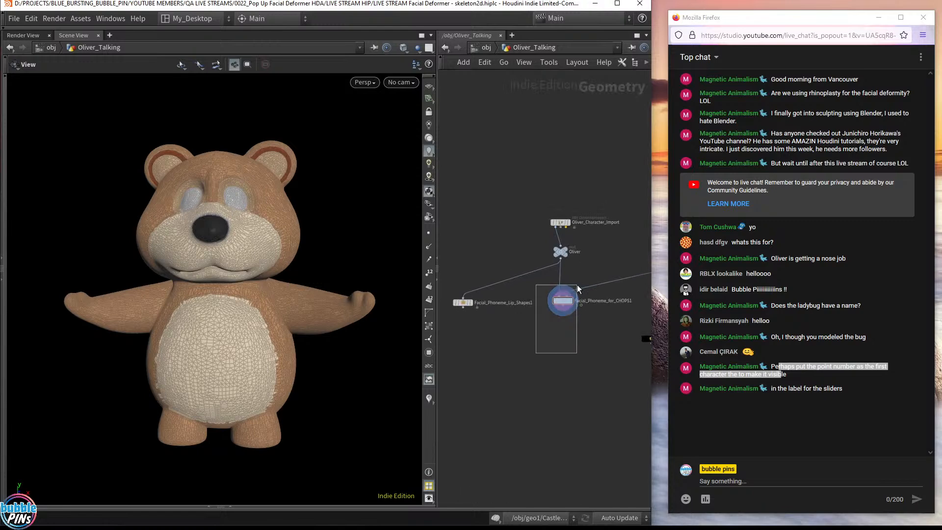
pyautogui.scroll(3, 588, 294)
pyautogui.moveTo(595, 302); pyautogui.dragTo(549, 386, button='middle')
pyautogui.scroll(-2, 549, 387)
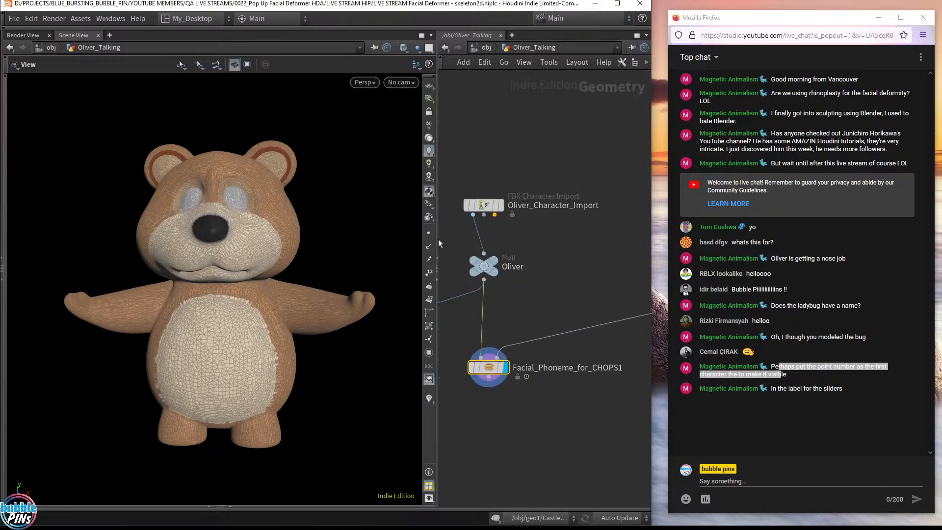
pyautogui.moveTo(437, 244); pyautogui.dragTo(355, 244)
pyautogui.scroll(-2, 549, 284)
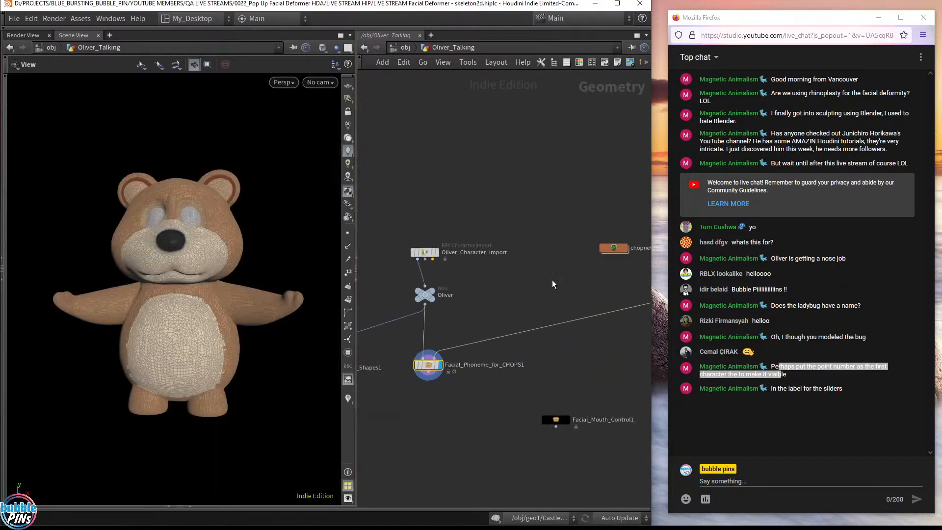
# Step: Display the Visualizer node framed in the viewport and reveal the animation playbar
pyautogui.moveTo(547, 280); pyautogui.dragTo(485, 280, button='middle')
pyautogui.scroll(6, 506, 279)
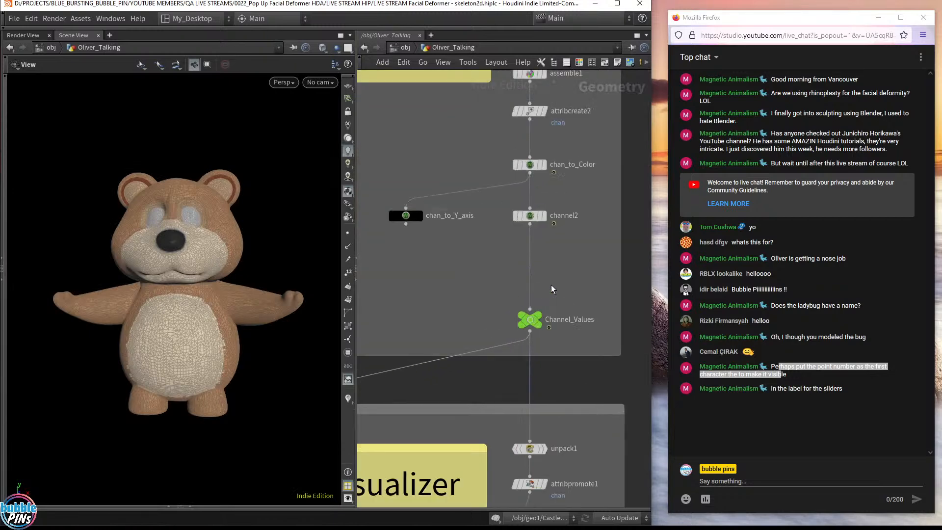
pyautogui.scroll(-3, 551, 285)
pyautogui.moveTo(560, 334); pyautogui.dragTo(537, 174, button='middle')
pyautogui.click(522, 287)
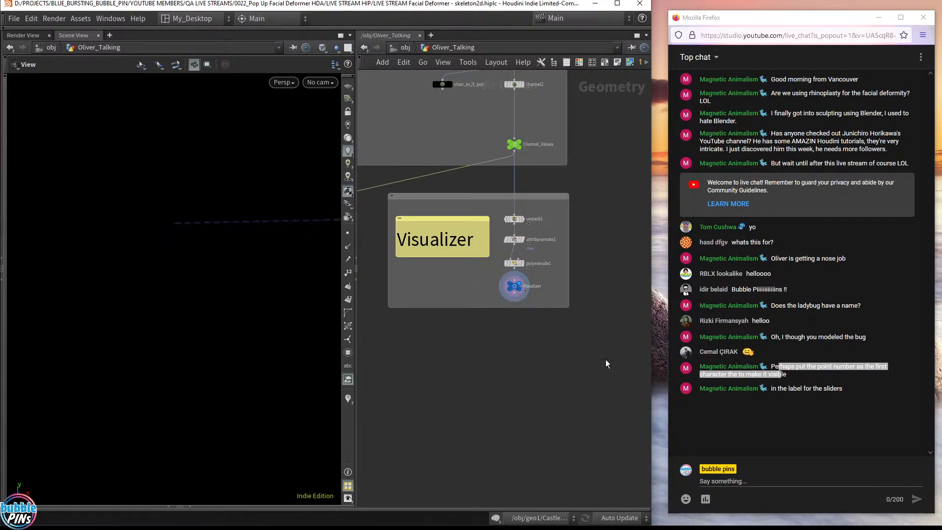
pyautogui.press('f')
pyautogui.moveTo(257, 298); pyautogui.dragTo(278, 313)
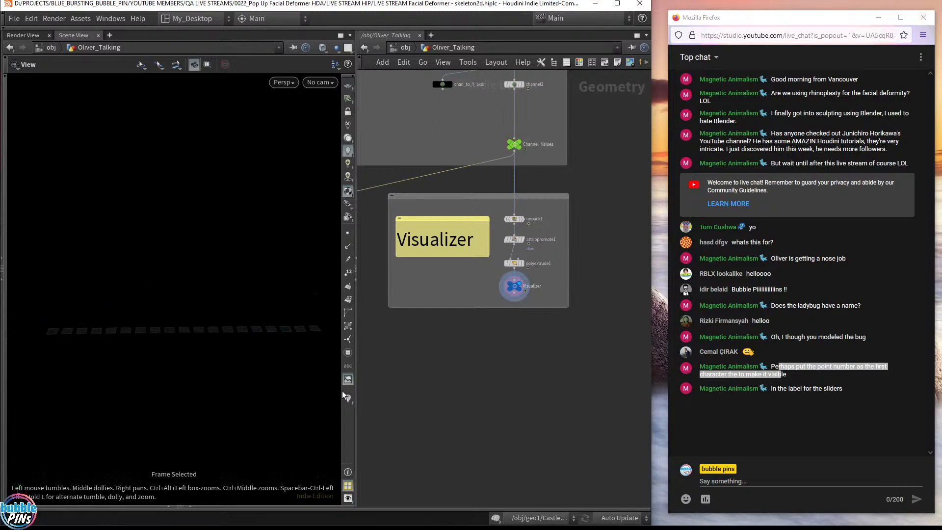
pyautogui.click(403, 509)
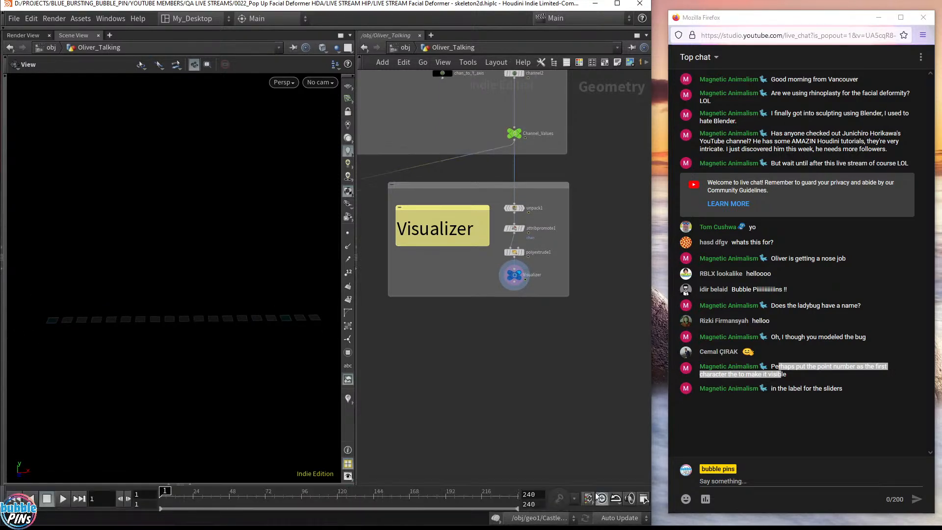
# Step: Inspect the Audio Panel's realtime mode and its speech file path, leaving audio off and closing the panel
pyautogui.click(627, 498)
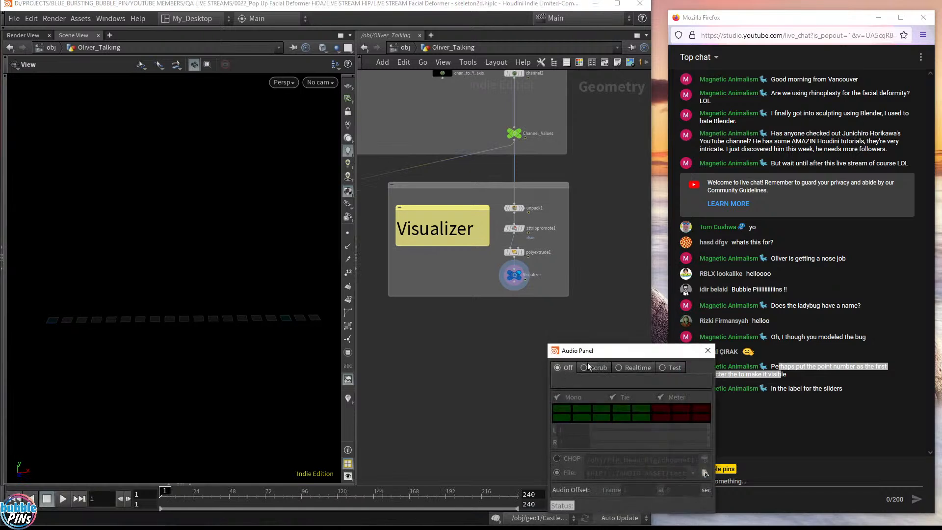
pyautogui.click(708, 350)
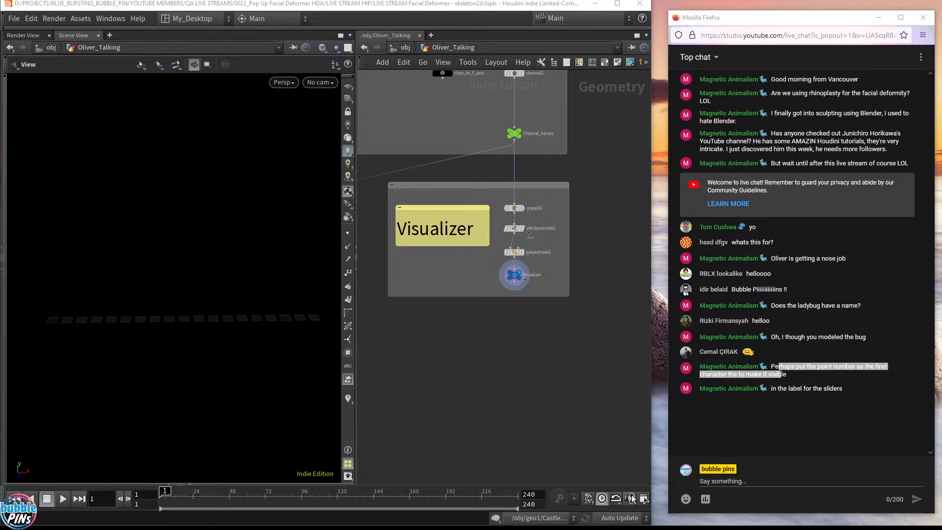
pyautogui.click(630, 499)
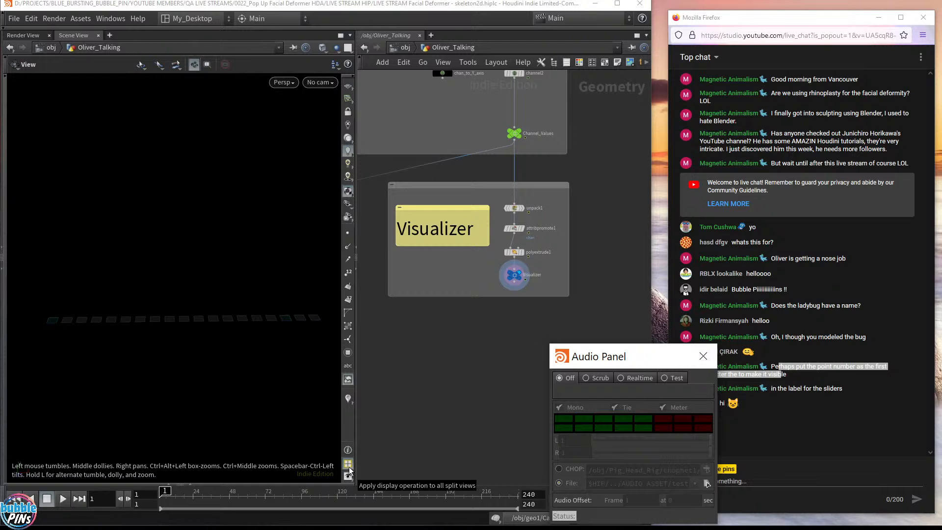
pyautogui.moveTo(594, 358); pyautogui.dragTo(486, 314)
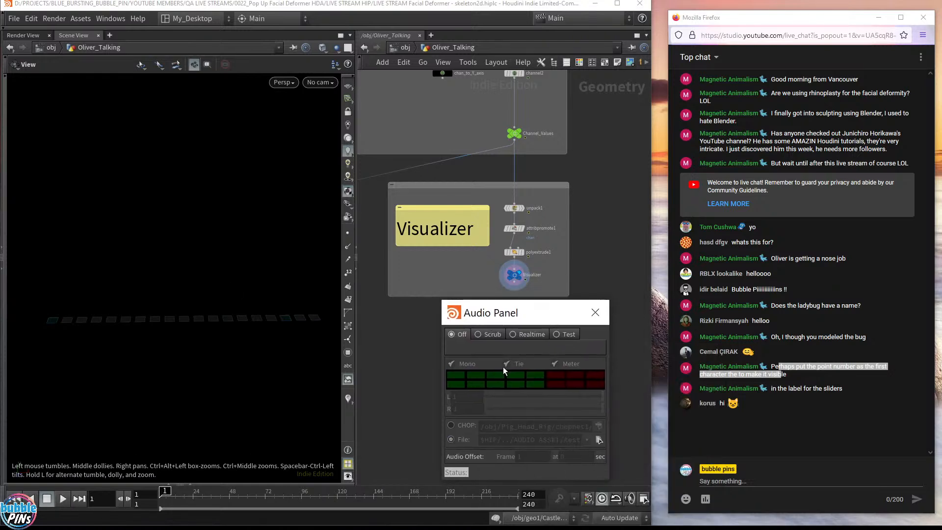
pyautogui.click(531, 334)
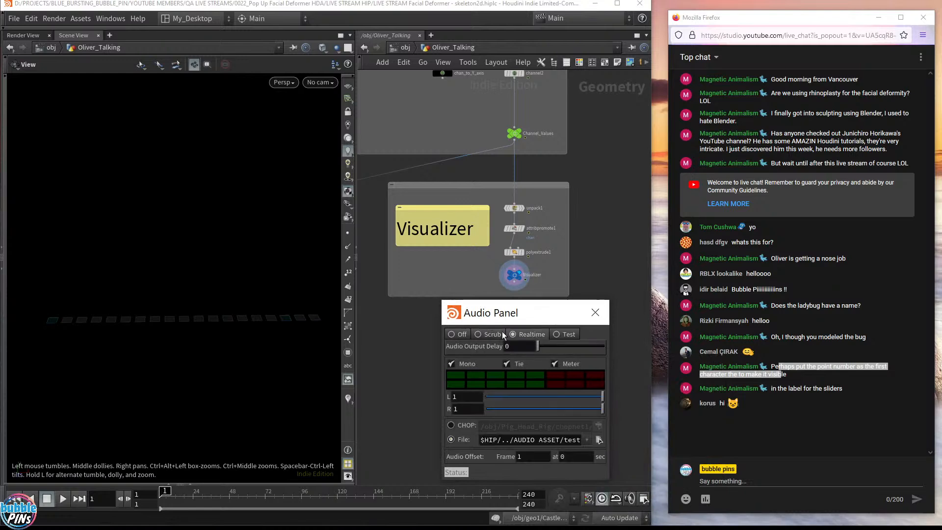
pyautogui.click(497, 337)
pyautogui.click(532, 336)
pyautogui.moveTo(481, 440); pyautogui.dragTo(622, 444)
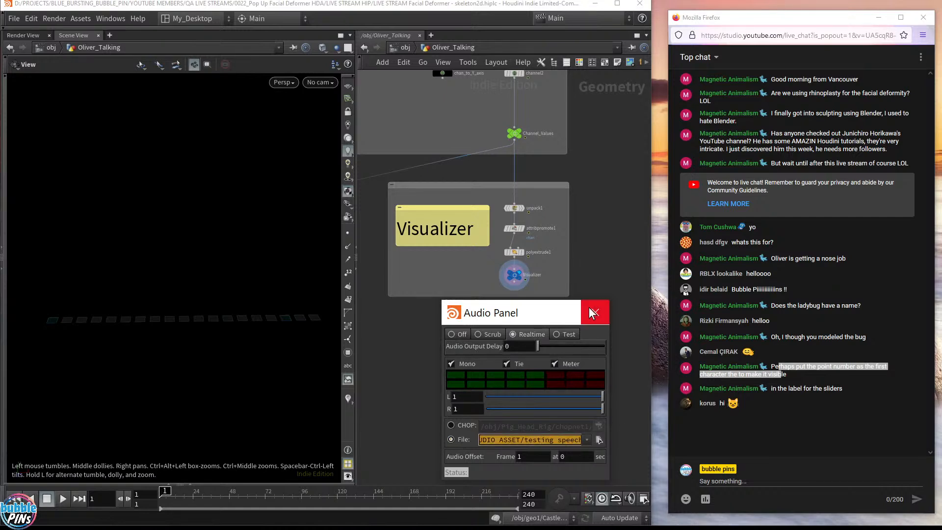
pyautogui.click(452, 334)
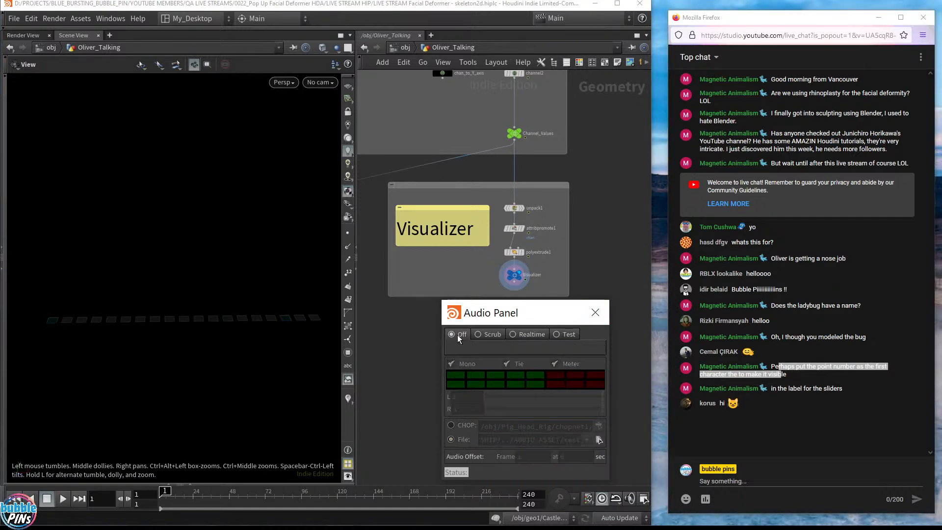
pyautogui.click(596, 313)
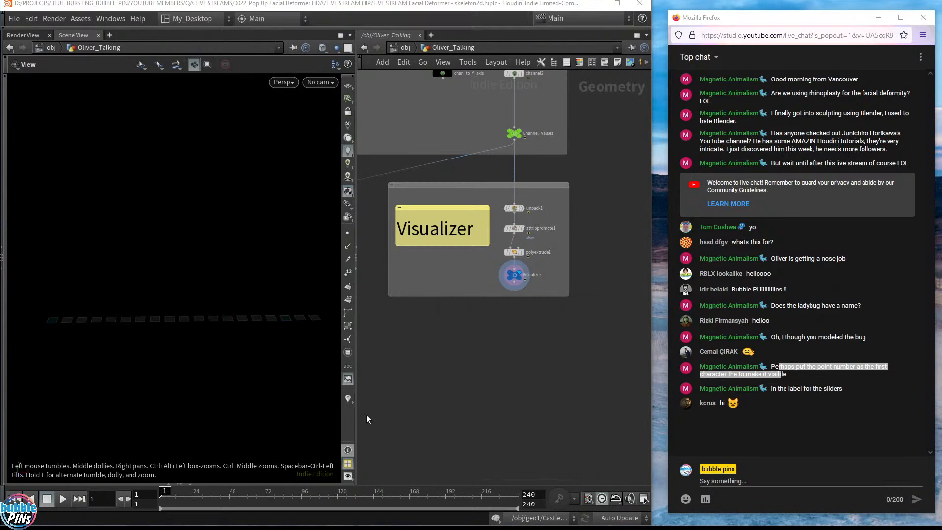
# Step: Play the animation to preview the Visualizer bars and return to the first frame
pyautogui.click(516, 276)
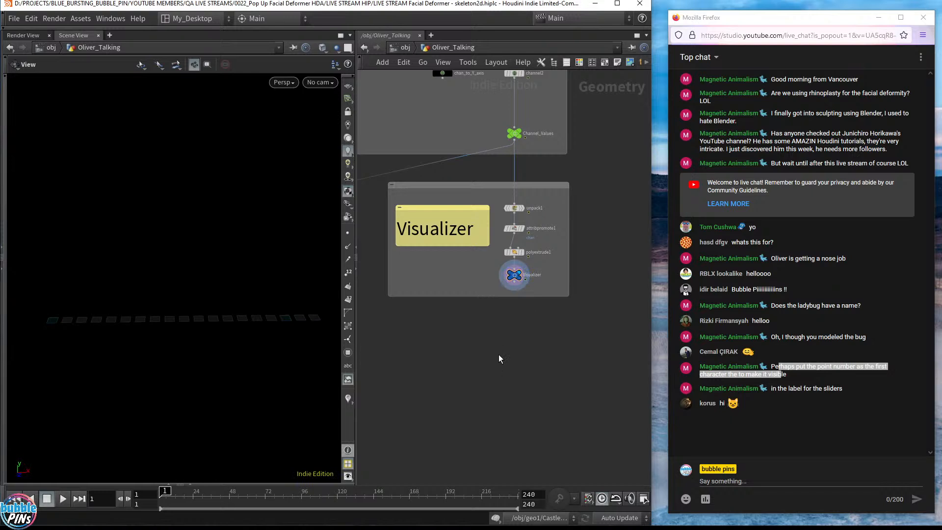
pyautogui.press('Up')
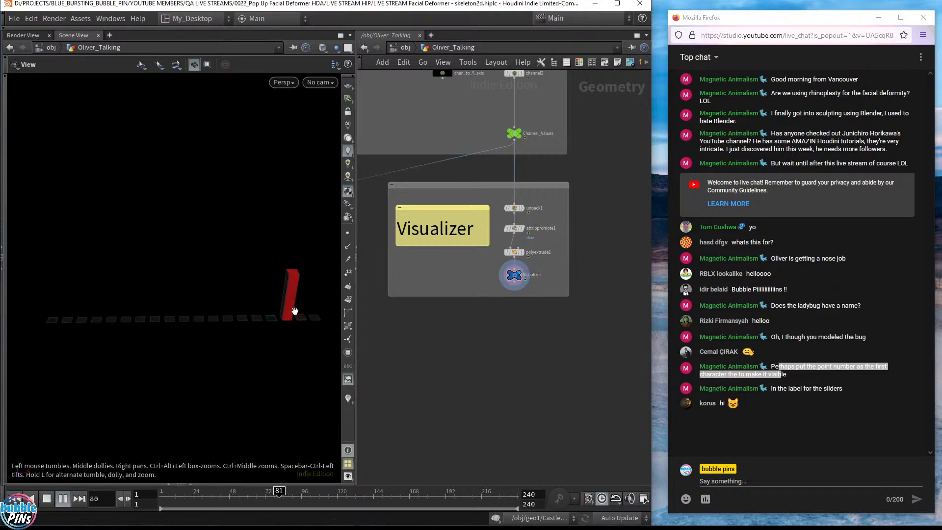
pyautogui.hotkey('ctrl', 'Up')
# Step: Set the display to the Facial_Phoneme_for_CHOPS1 node under the Oliver null
pyautogui.moveTo(399, 359); pyautogui.dragTo(534, 410, button='middle')
pyautogui.scroll(-2, 456, 379)
pyautogui.moveTo(449, 378); pyautogui.dragTo(559, 350, button='middle')
pyautogui.scroll(6, 490, 297)
pyautogui.moveTo(457, 319); pyautogui.dragTo(503, 338, button='middle')
pyautogui.click(457, 290)
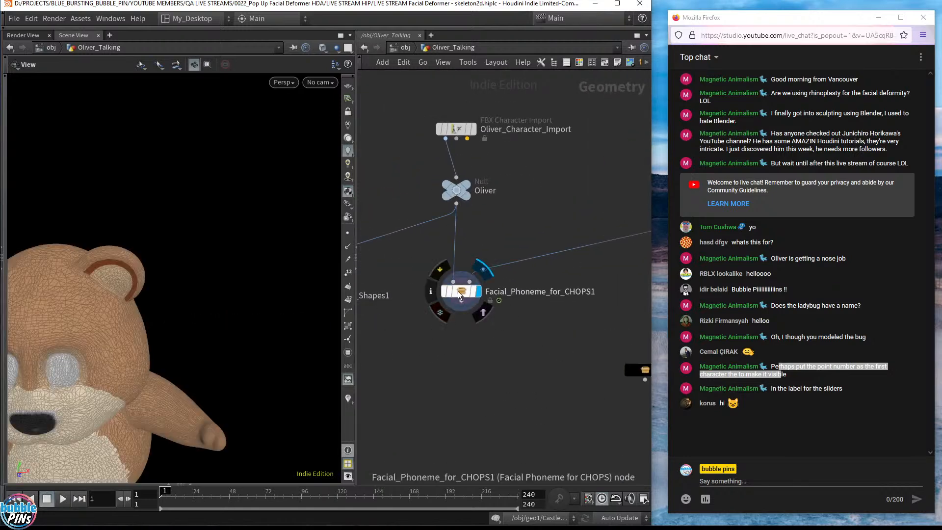
# Step: Frame Oliver's face from the front in the viewport and show the parameters of Facial_Phoneme_for_CHOPS1
pyautogui.moveTo(50, 315); pyautogui.dragTo(93, 290)
pyautogui.moveTo(103, 334); pyautogui.dragTo(176, 191, button='right')
pyautogui.moveTo(177, 196); pyautogui.dragTo(205, 215)
pyautogui.moveTo(196, 263)
pyautogui.mouseDown(button='middle')
pyautogui.moveTo(232, 252)
pyautogui.moveTo(228, 271)
pyautogui.mouseUp(button='middle')
pyautogui.moveTo(225, 272)
pyautogui.mouseDown(button='right')
pyautogui.moveTo(256, 279)
pyautogui.moveTo(255, 270)
pyautogui.mouseUp(button='right')
pyautogui.moveTo(436, 327); pyautogui.dragTo(480, 267)
pyautogui.press('p')
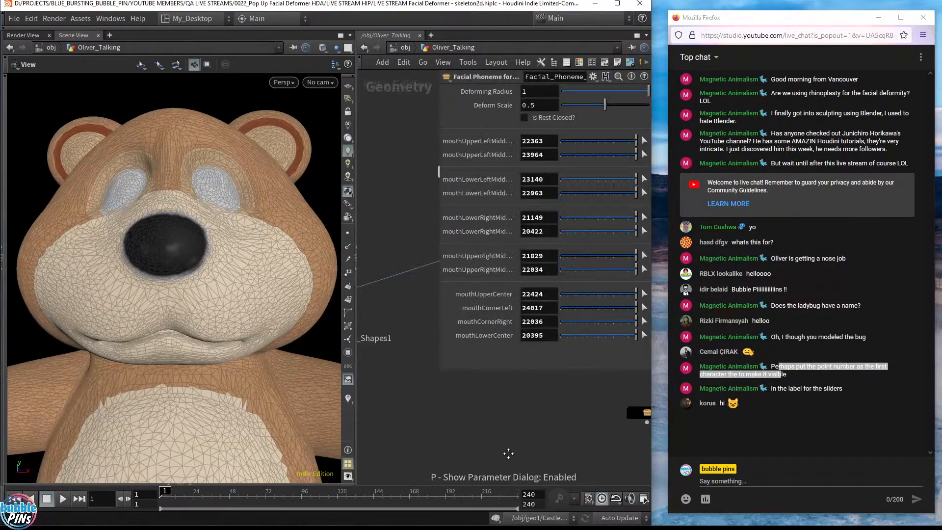
# Step: Render a flipbook of the current viewport to MPlay over the full frame range
pyautogui.press('Up')
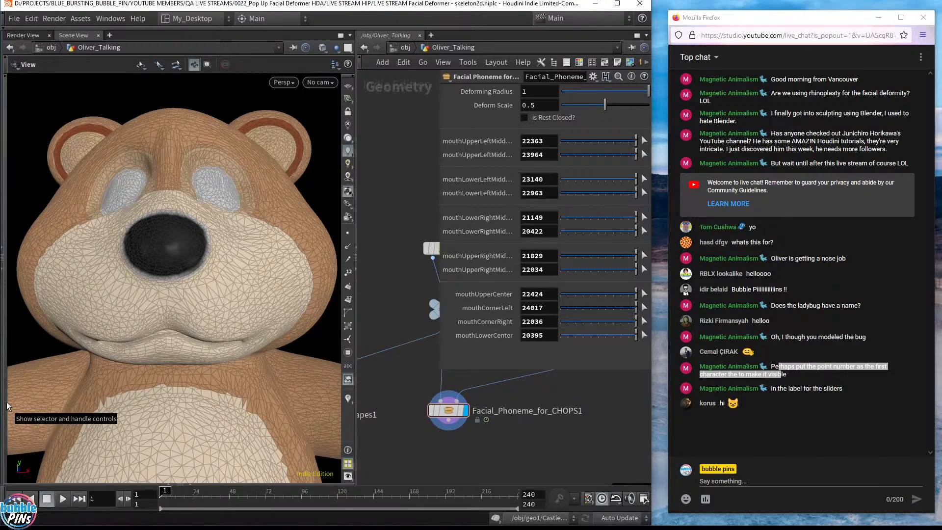
pyautogui.click(7, 406)
pyautogui.click(11, 468)
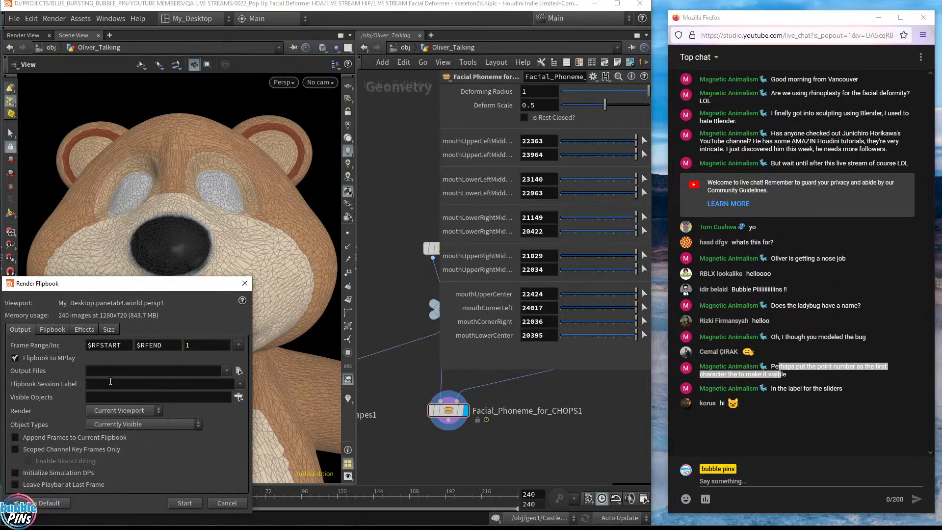
pyautogui.click(182, 505)
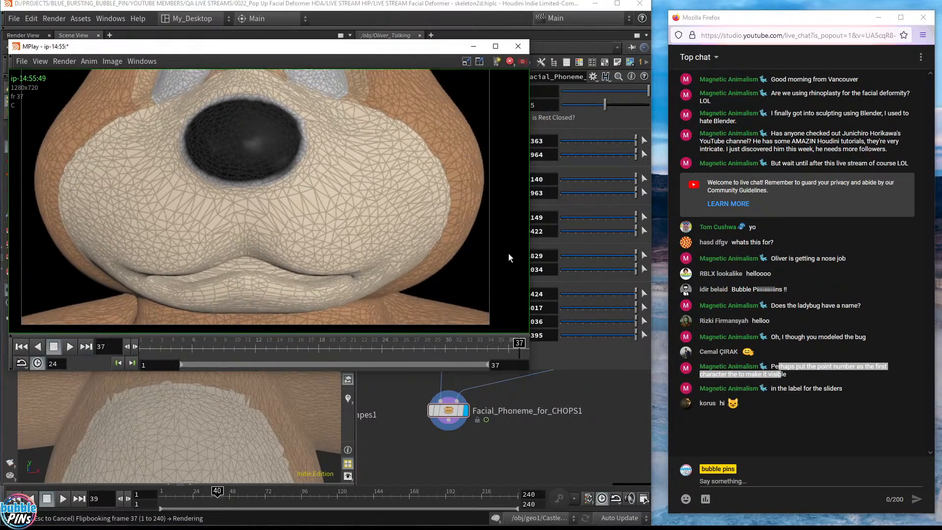
# Step: Switch to the live chat and highlight the suggestion about point numbers in the slider labels
pyautogui.click(791, 339)
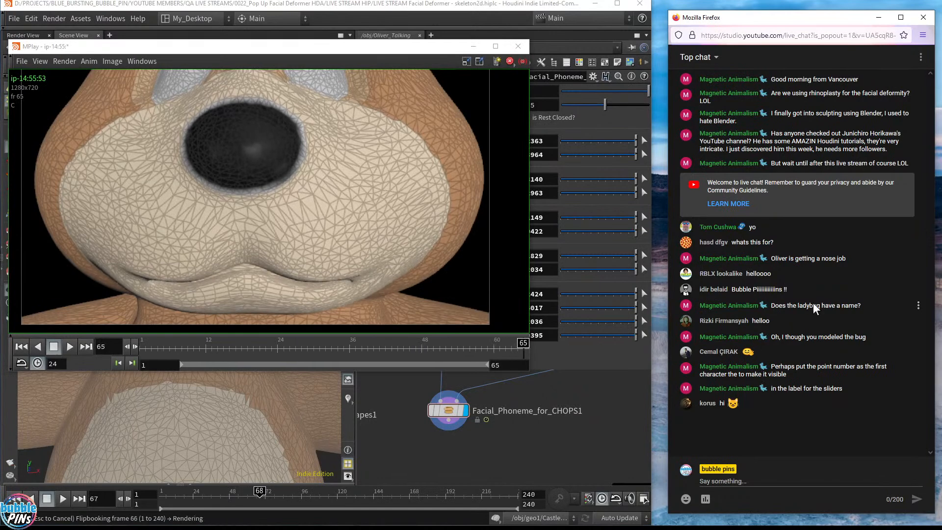
pyautogui.moveTo(788, 368); pyautogui.dragTo(838, 379)
pyautogui.moveTo(779, 388); pyautogui.dragTo(839, 389)
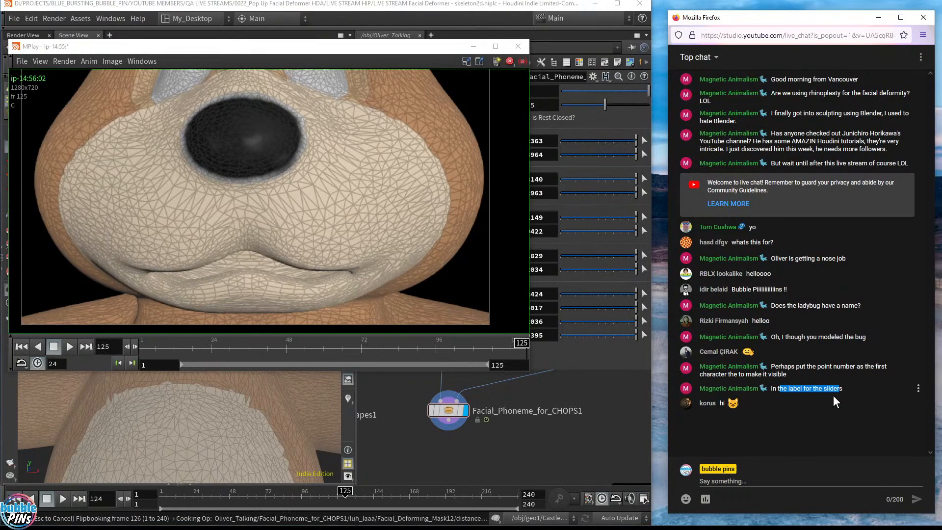
# Step: Move the MPlay window out of the way, shorten the parameter overlay and select Facial_Phoneme_for_CHOPS1
pyautogui.moveTo(380, 44); pyautogui.dragTo(420, 190)
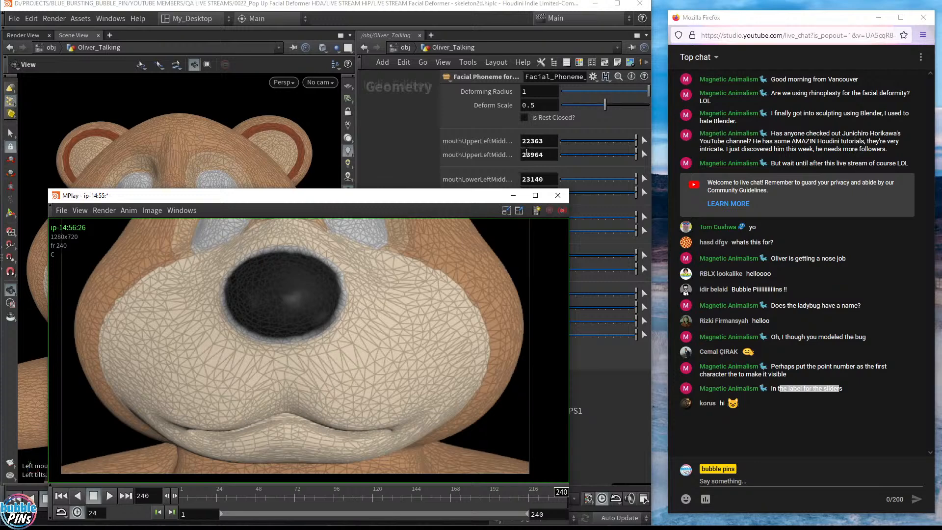
pyautogui.moveTo(327, 200); pyautogui.dragTo(383, 459)
pyautogui.moveTo(516, 429); pyautogui.dragTo(514, 418, button='middle')
pyautogui.moveTo(442, 371); pyautogui.dragTo(433, 296)
pyautogui.moveTo(405, 370); pyautogui.dragTo(520, 434)
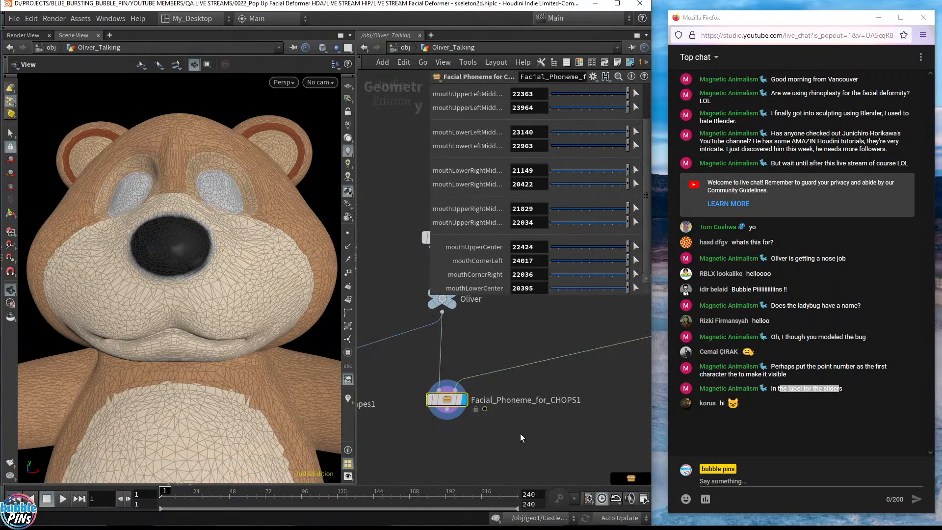
# Step: Open the operator type properties of Facial Phoneme for CHOPS at its parameter definitions
pyautogui.click(81, 18)
pyautogui.moveTo(147, 99)
pyautogui.click(257, 103)
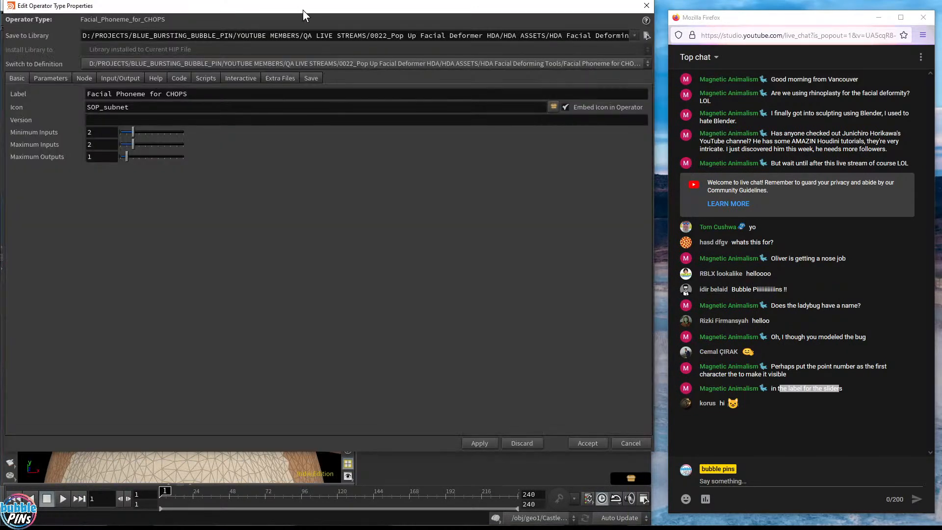
pyautogui.moveTo(302, 10); pyautogui.dragTo(351, 51)
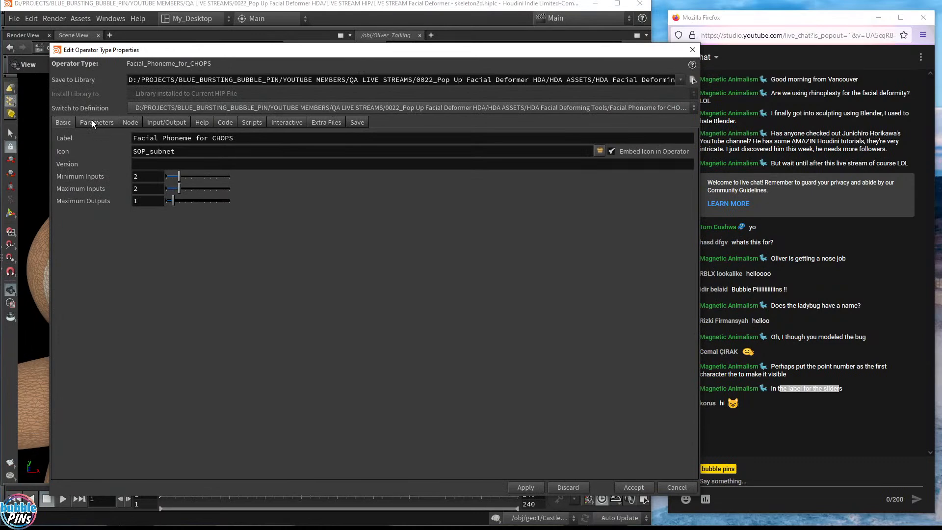
pyautogui.click(92, 124)
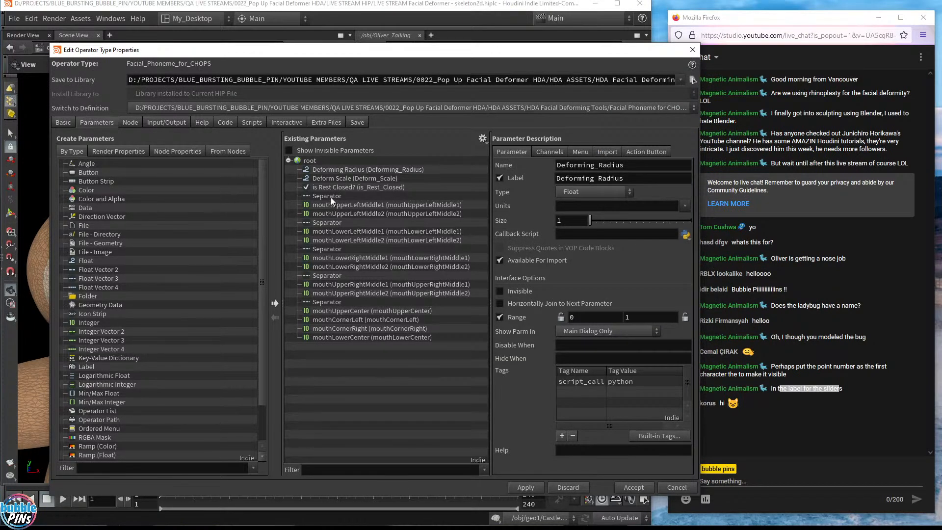
pyautogui.moveTo(402, 51); pyautogui.dragTo(354, 324)
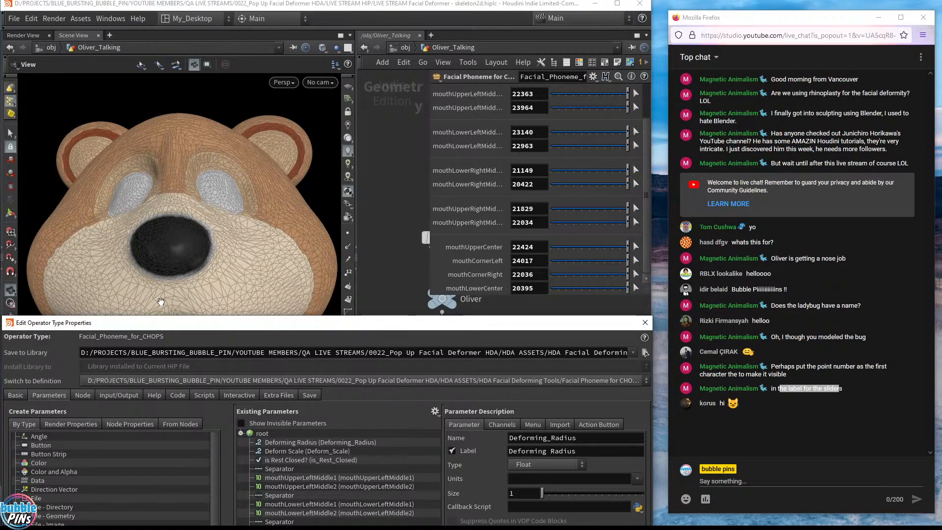
pyautogui.moveTo(368, 318); pyautogui.dragTo(368, 43)
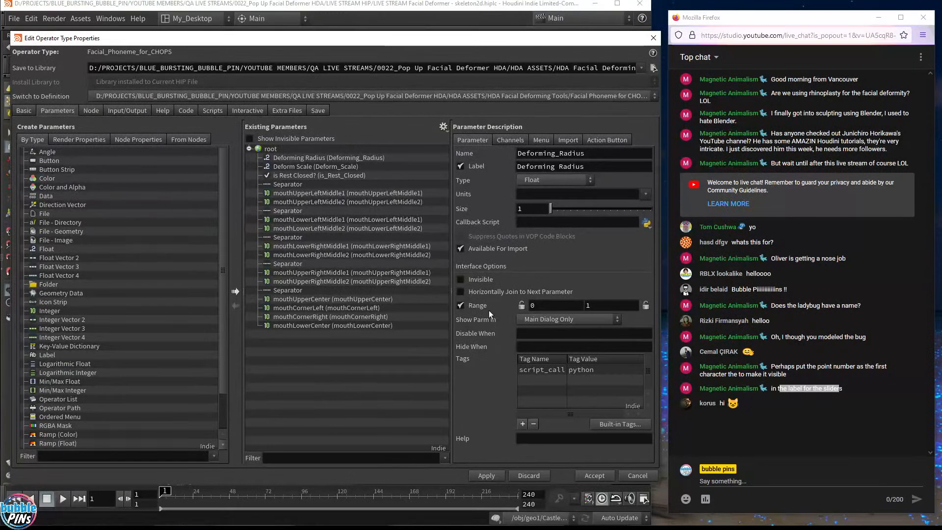
# Step: Examine the action button script of the mouthUpperLeftMiddle1 parameter
pyautogui.click(317, 193)
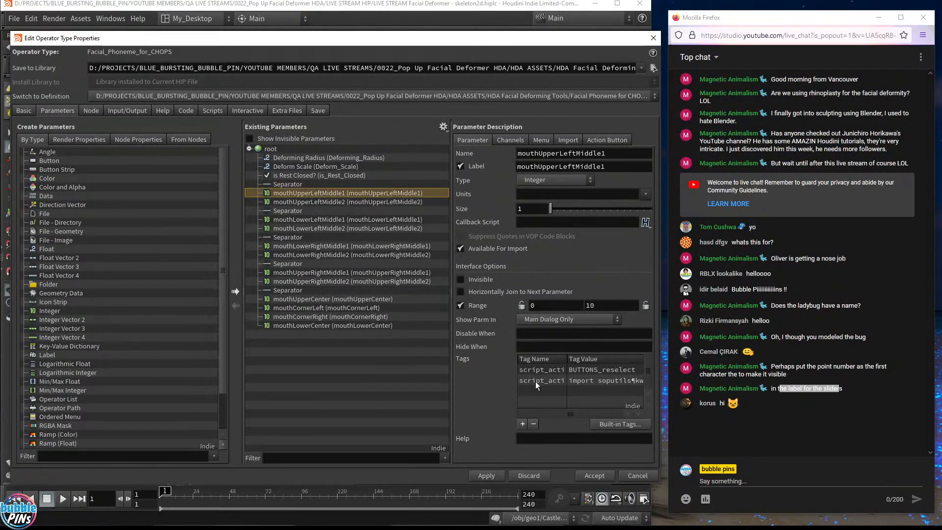
pyautogui.click(611, 140)
pyautogui.click(459, 165)
pyautogui.hotkey('ctrl', 'a')
pyautogui.click(567, 196)
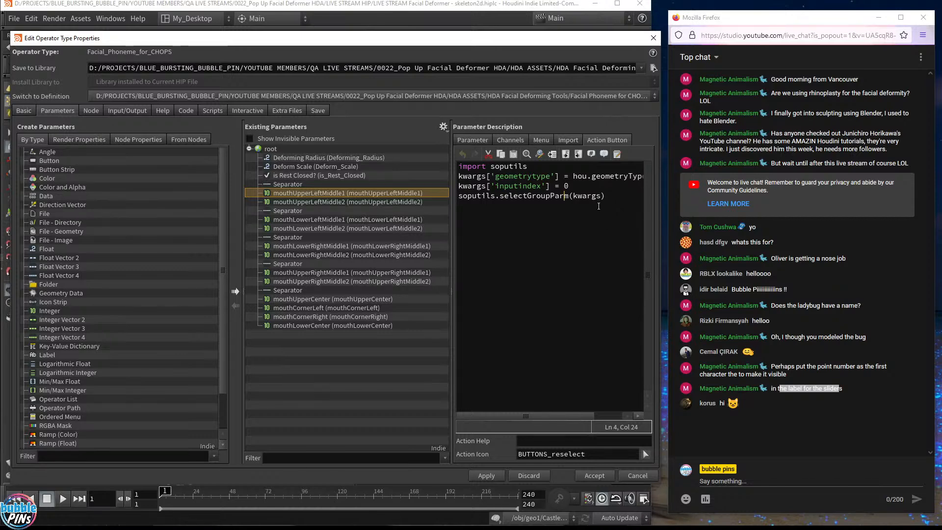
pyautogui.moveTo(630, 197); pyautogui.dragTo(391, 147)
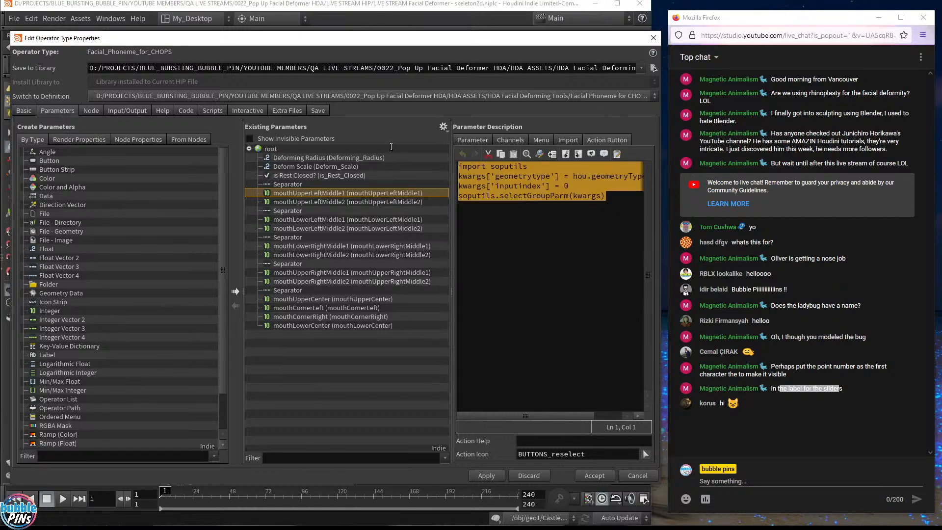
pyautogui.click(561, 195)
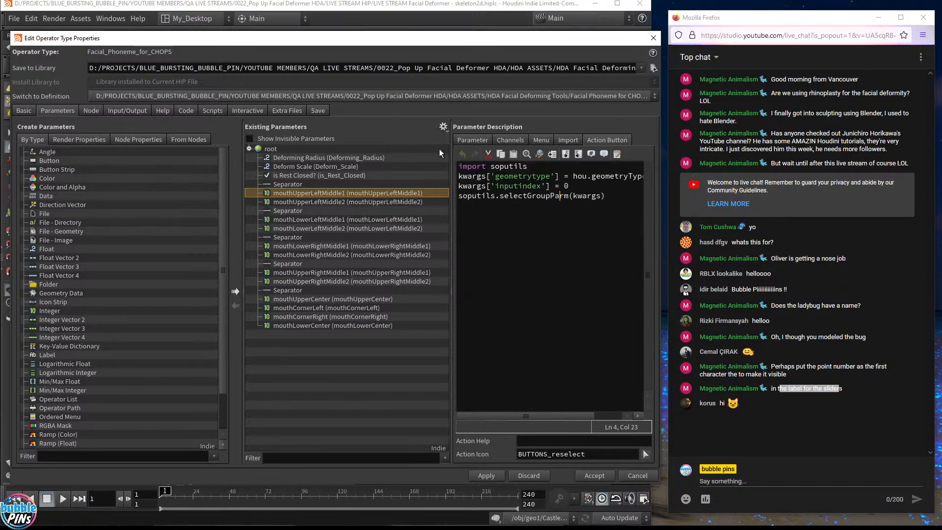
# Step: Move the type properties window down and hide the parameter overlay to free empty network space below Facial_Phoneme_for_CHOPS1
pyautogui.moveTo(428, 43); pyautogui.dragTo(466, 376)
pyautogui.moveTo(432, 303)
pyautogui.moveTo(431, 293); pyautogui.dragTo(430, 249)
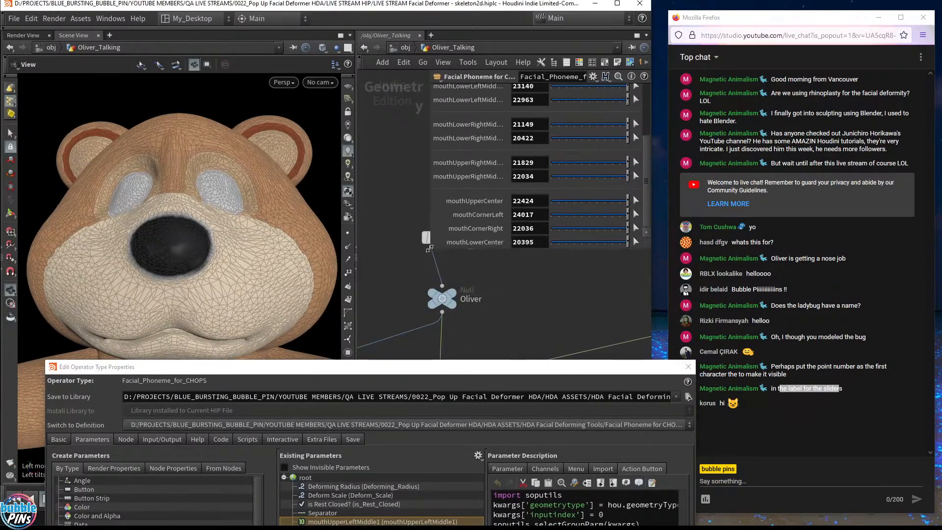
pyautogui.moveTo(460, 367); pyautogui.dragTo(452, 390)
pyautogui.moveTo(512, 337); pyautogui.dragTo(507, 255, button='middle')
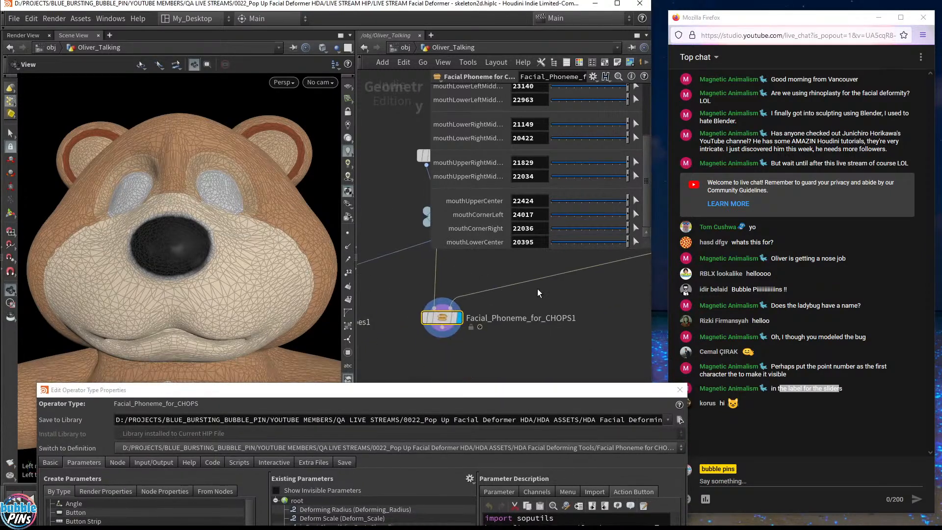
pyautogui.moveTo(534, 352); pyautogui.dragTo(452, 246, button='middle')
pyautogui.press('p')
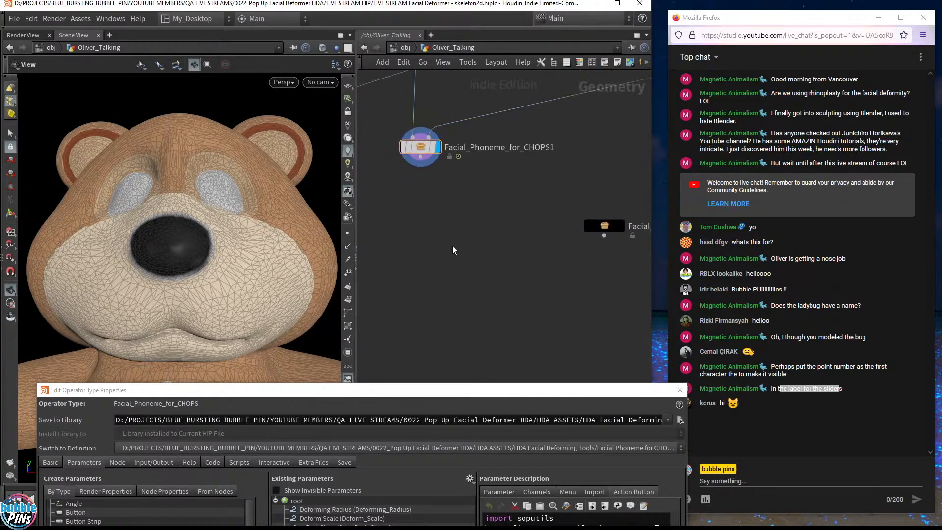
# Step: Add a Blast node below Facial_Phoneme_for_CHOPS1 and show its group parameters
pyautogui.press('Tab')
pyautogui.write('blast')
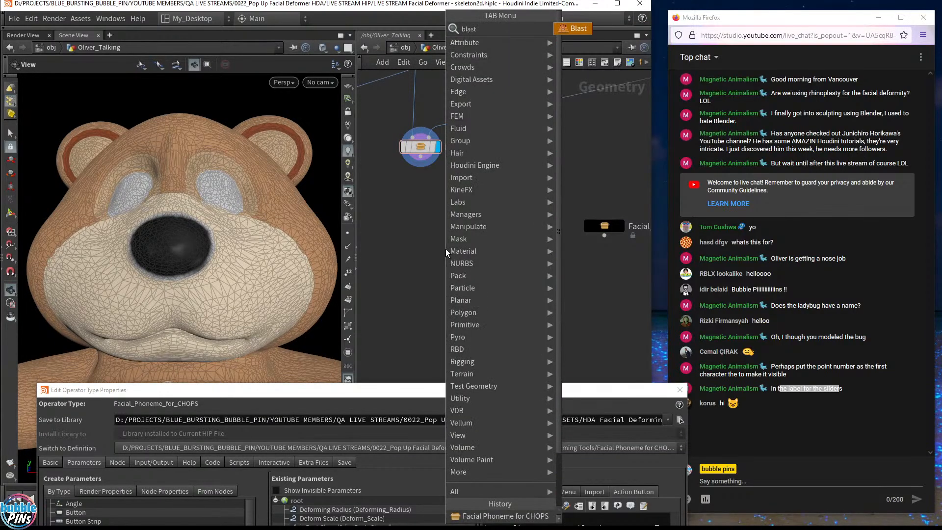
pyautogui.press('Return')
pyautogui.click(446, 249)
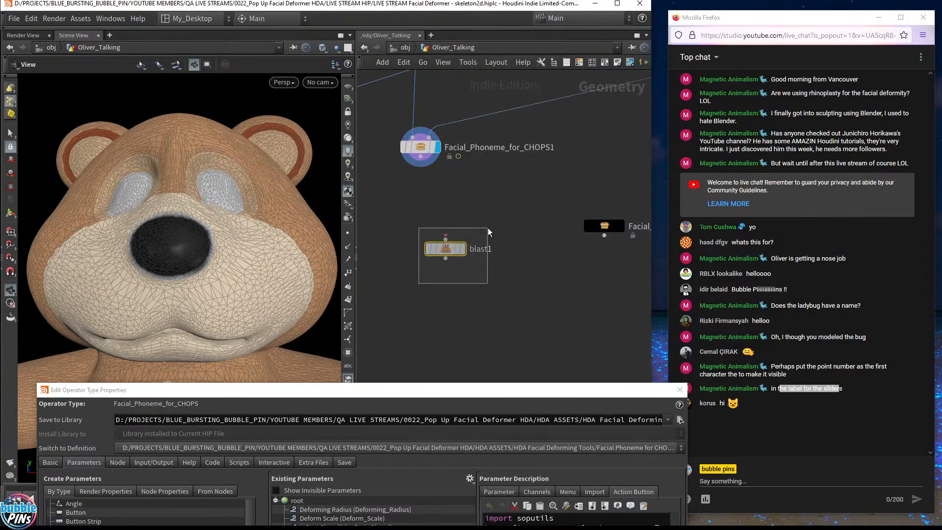
pyautogui.press('p')
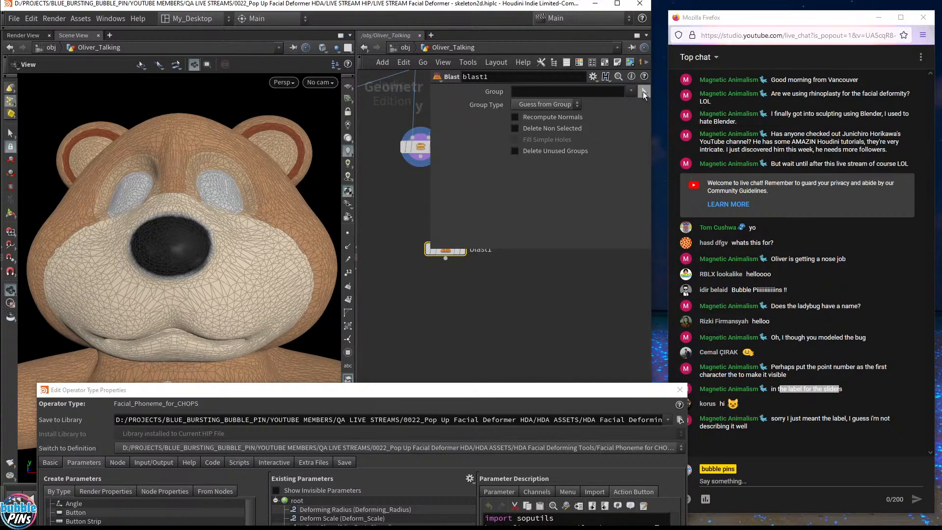
pyautogui.moveTo(502, 293); pyautogui.dragTo(505, 334, button='middle')
pyautogui.moveTo(448, 293)
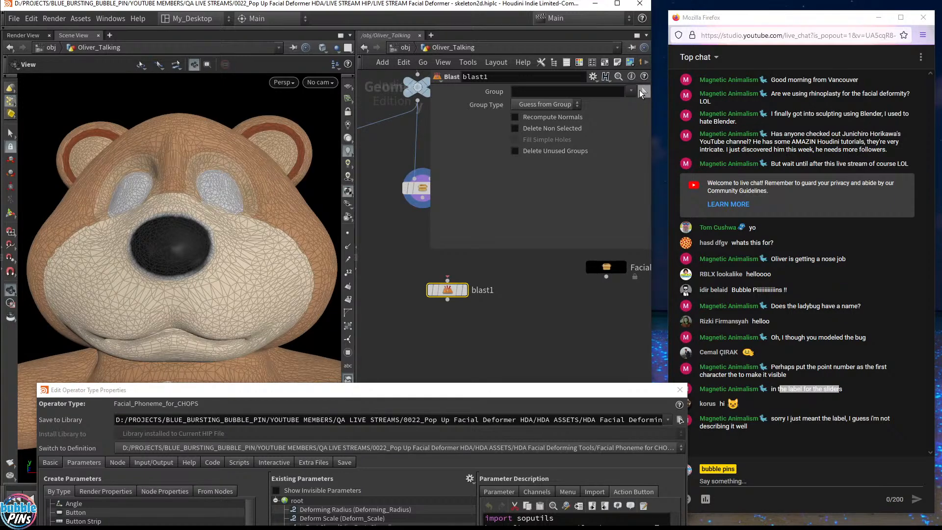
# Step: Examine the Group parameter and its script action tags in the Blast node's parameter interface, discarding any changes
pyautogui.click(593, 77)
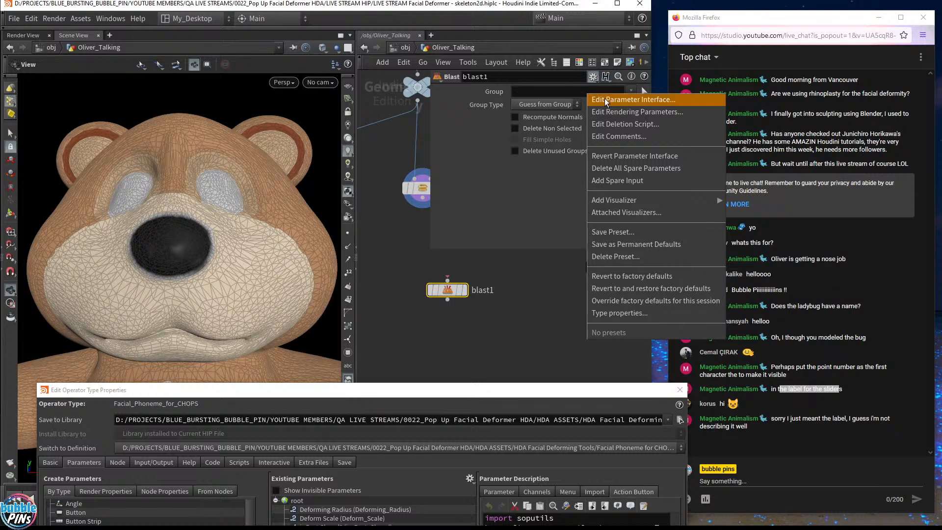
pyautogui.click(647, 101)
pyautogui.moveTo(569, 5); pyautogui.dragTo(452, 192)
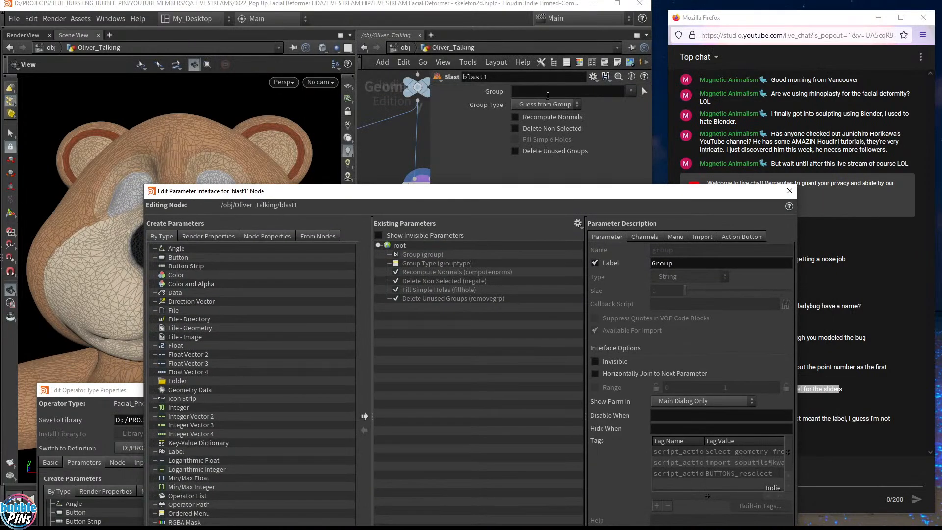
pyautogui.click(424, 254)
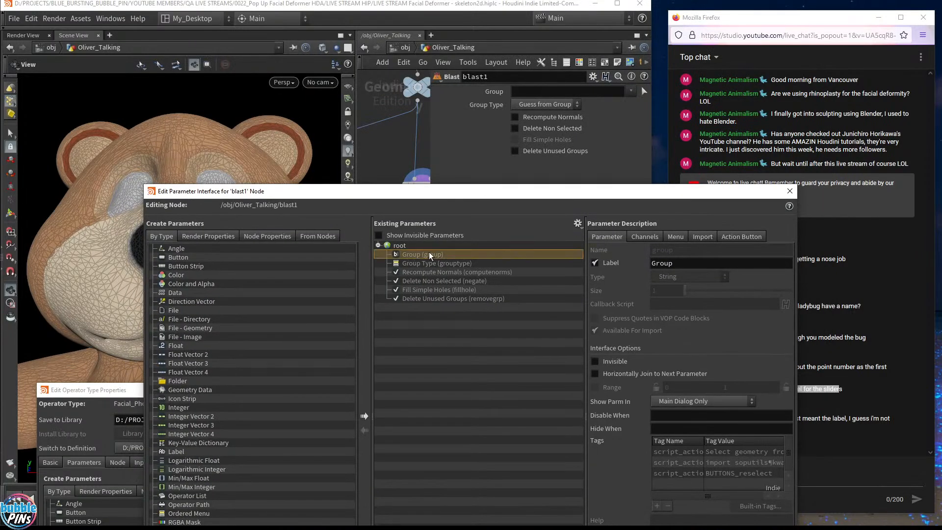
pyautogui.moveTo(501, 192); pyautogui.dragTo(438, 55)
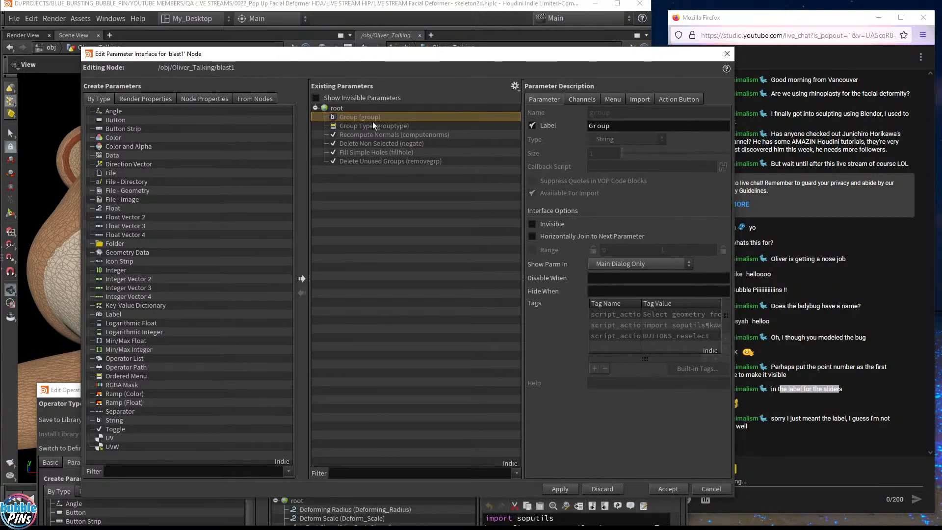
pyautogui.moveTo(505, 51); pyautogui.dragTo(638, 100)
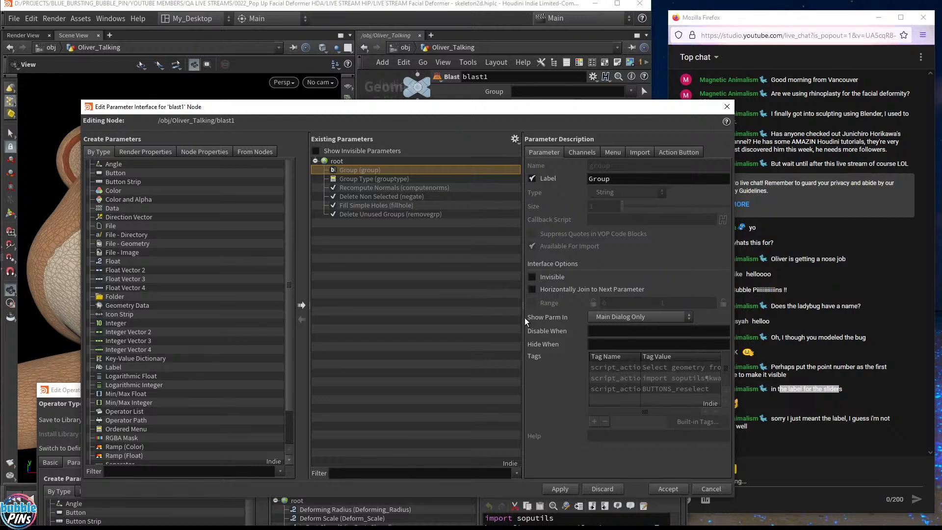
pyautogui.moveTo(522, 318); pyautogui.dragTo(458, 318)
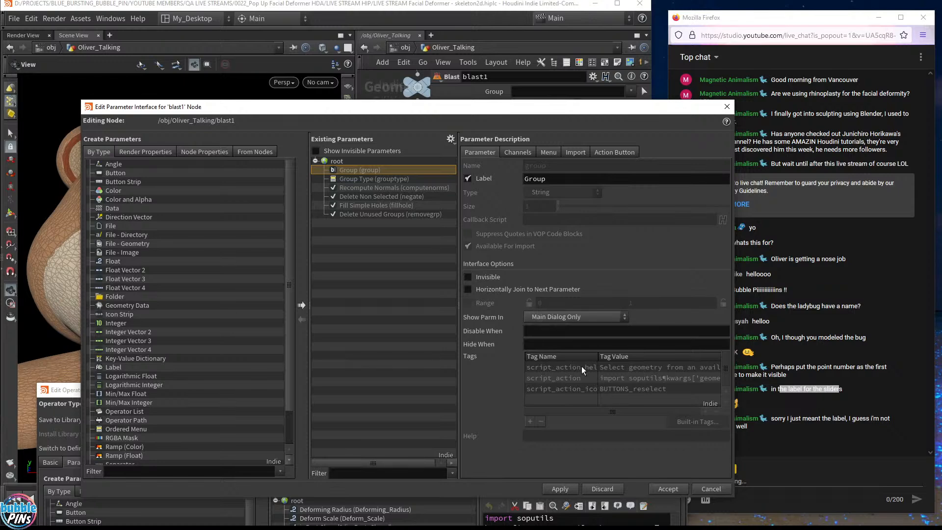
pyautogui.click(712, 487)
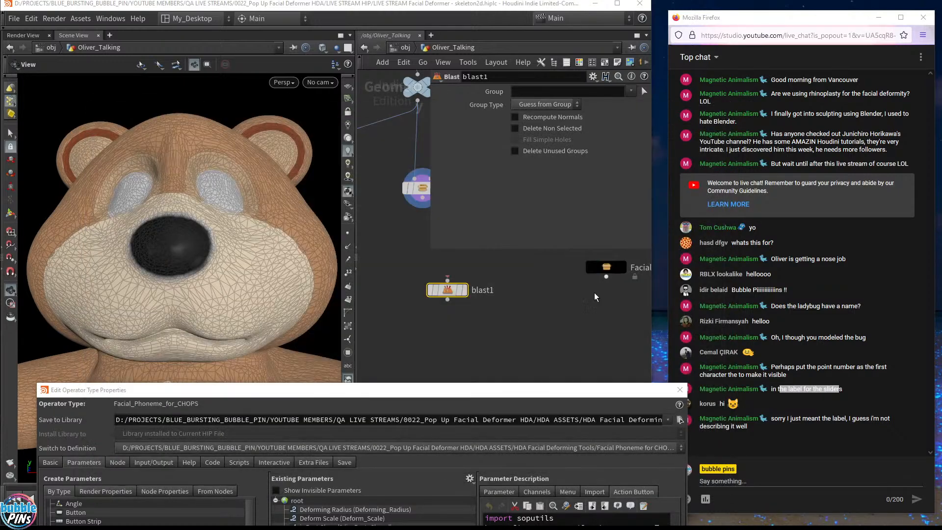
# Step: Delete the blast1 node from the network
pyautogui.rightClick(453, 290)
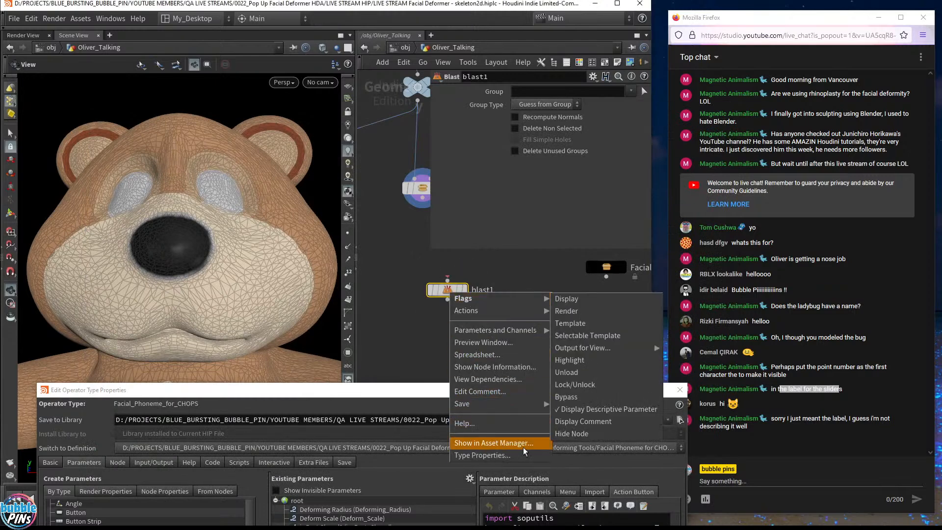
pyautogui.click(407, 329)
pyautogui.moveTo(407, 329); pyautogui.dragTo(464, 265)
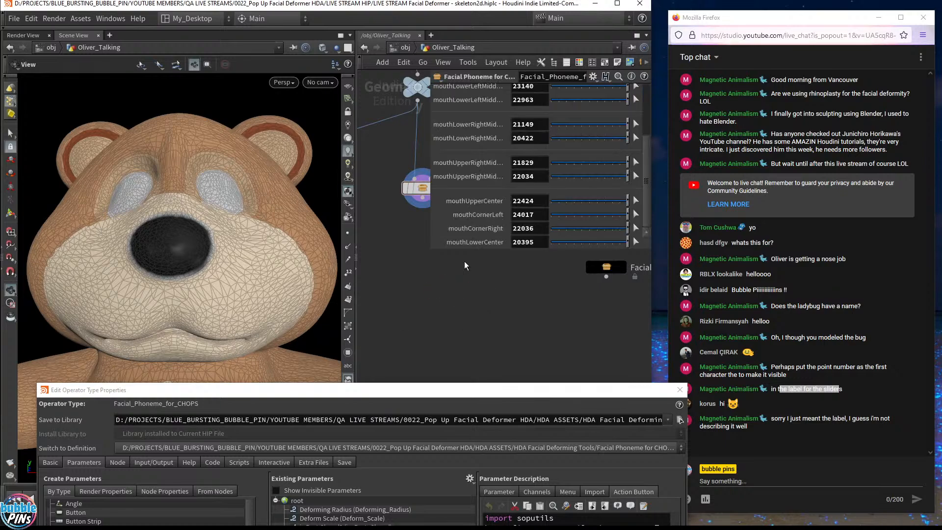
# Step: Add a Labs Quick Material node in the empty network space and look through its parameters for a selection button
pyautogui.press('Tab')
pyautogui.write('labs')
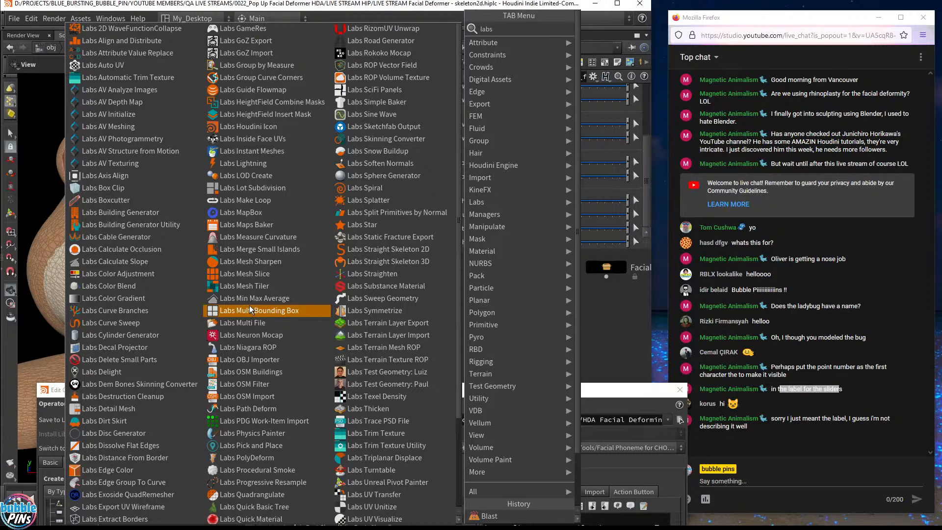
pyautogui.press('Up')
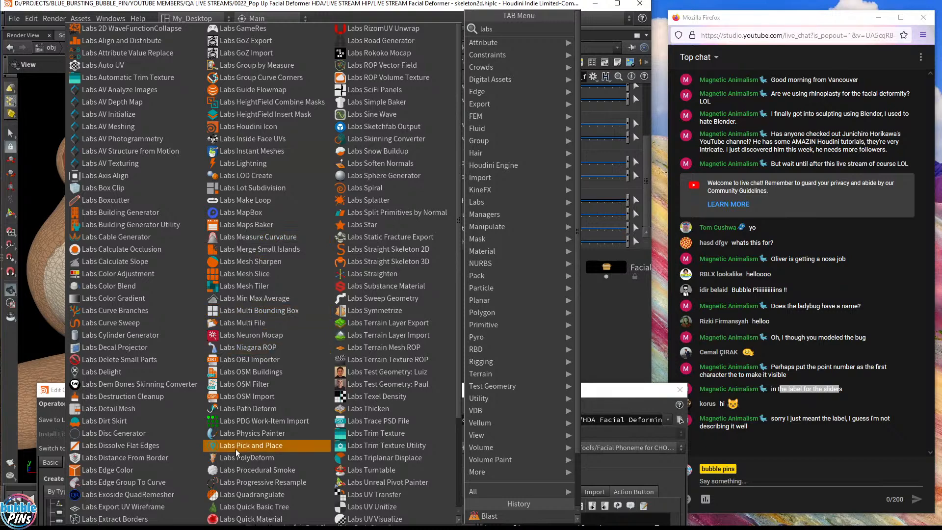
pyautogui.click(251, 522)
pyautogui.click(497, 308)
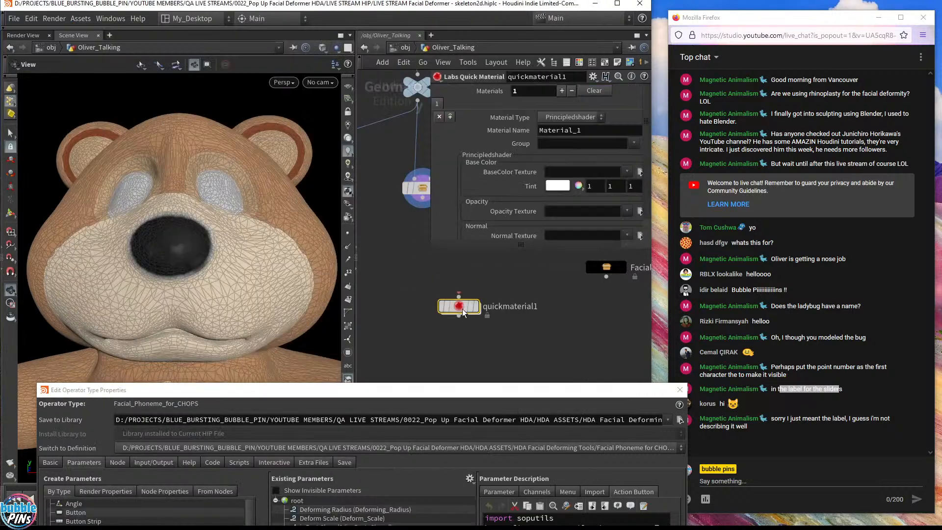
pyautogui.scroll(-5, 595, 195)
pyautogui.scroll(4, 590, 192)
pyautogui.scroll(2, 590, 192)
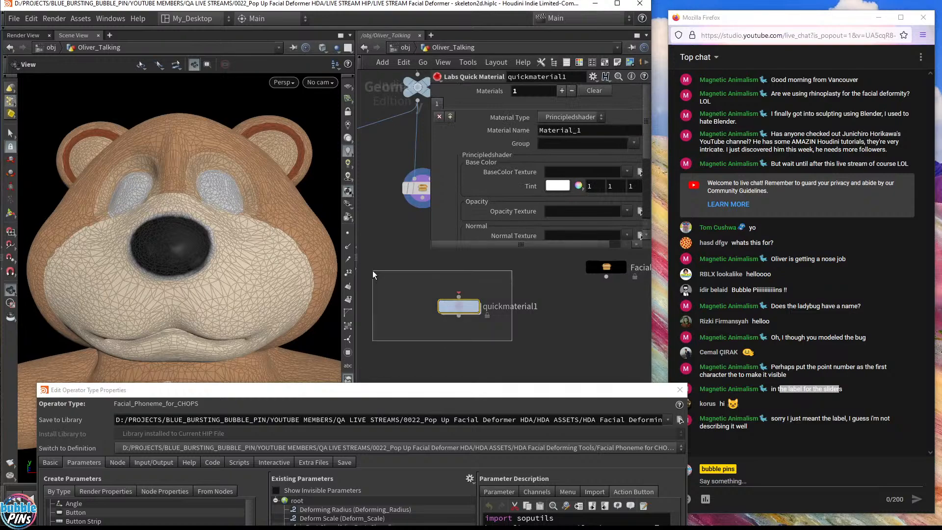
# Step: Try a Labs Terrain Mesh ROP node in place of the Quick Material node and look through its parameters
pyautogui.press('Tab')
pyautogui.write('labs')
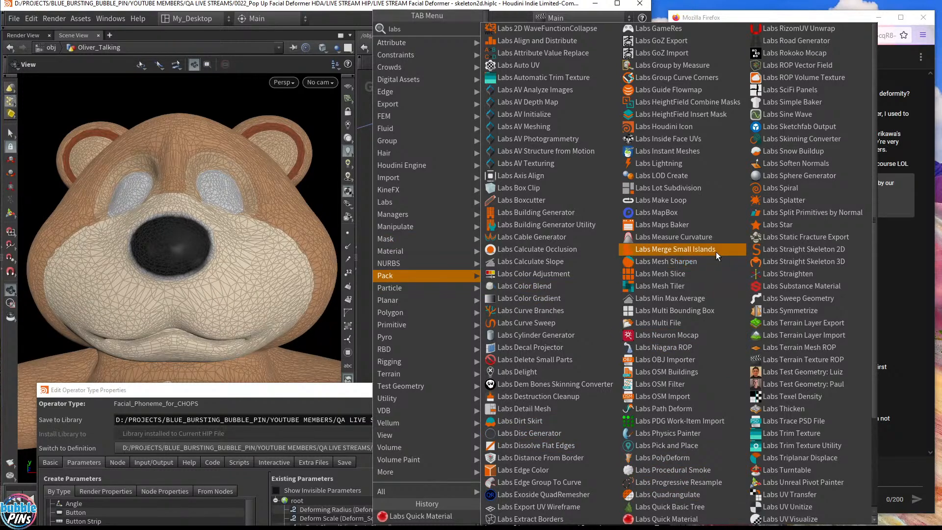
pyautogui.write('ter')
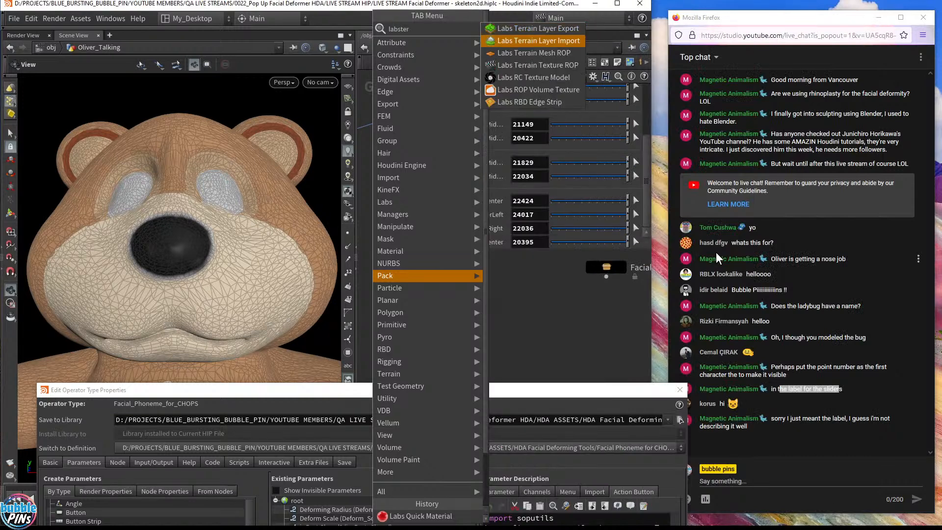
pyautogui.press('Return')
pyautogui.click(500, 300)
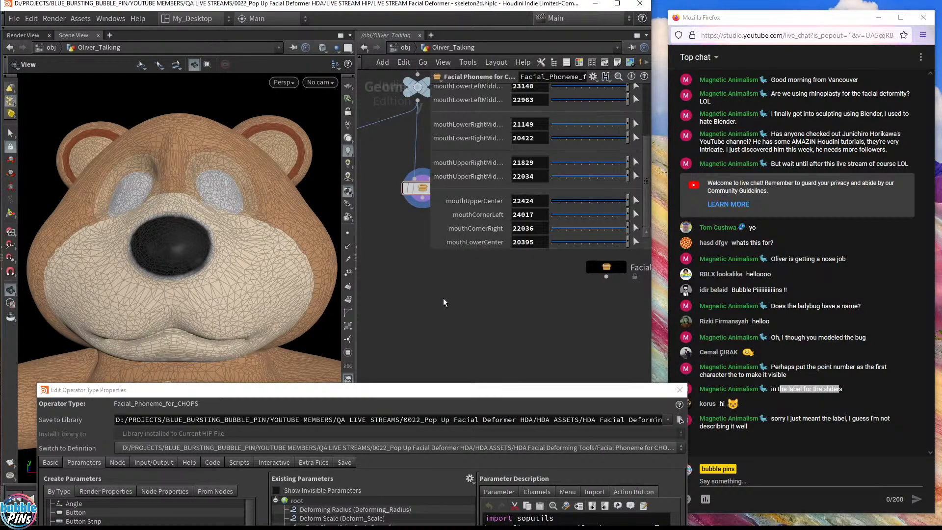
pyautogui.scroll(-5, 591, 170)
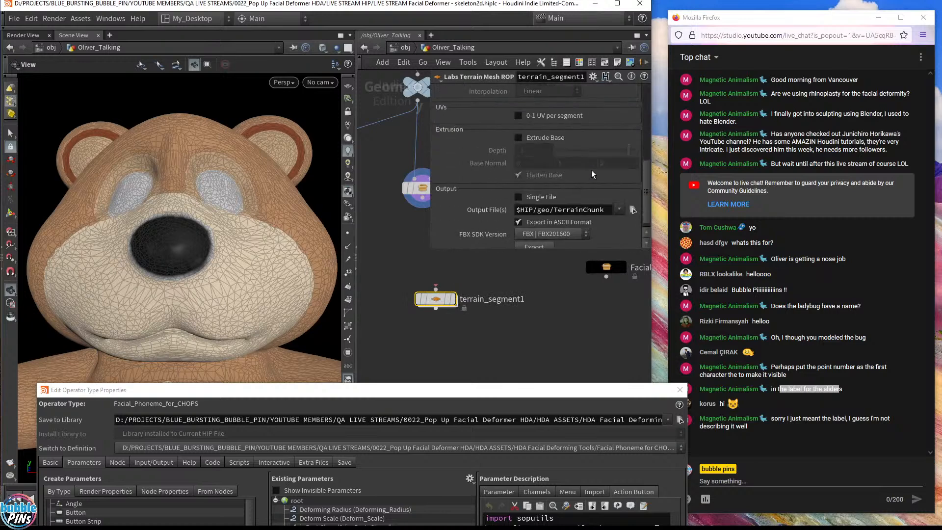
pyautogui.scroll(7, 594, 210)
pyautogui.scroll(2, 597, 212)
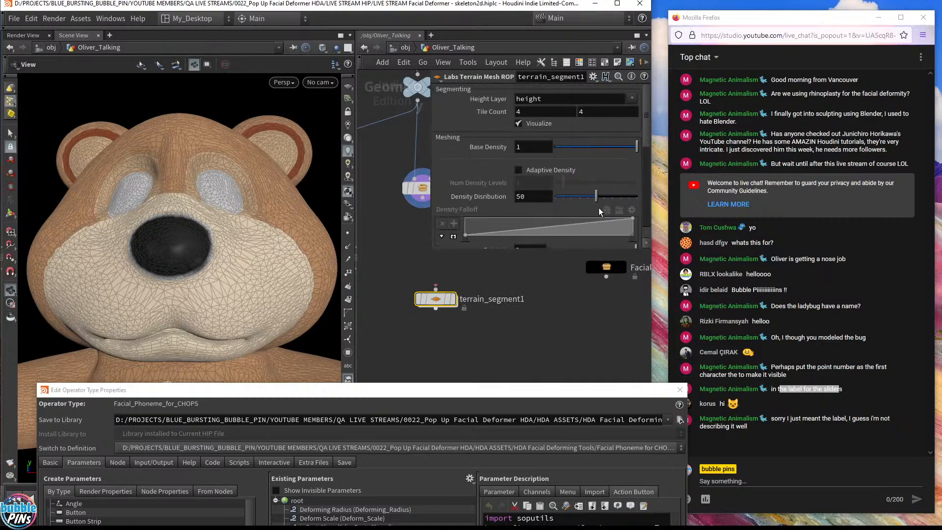
# Step: Replace the terrain_segment1 node with a Labs Auto UV node, placed beside the Facial Phoneme HDA
pyautogui.moveTo(476, 318); pyautogui.dragTo(405, 269)
pyautogui.press('Delete')
pyautogui.press('Tab')
pyautogui.write('labs')
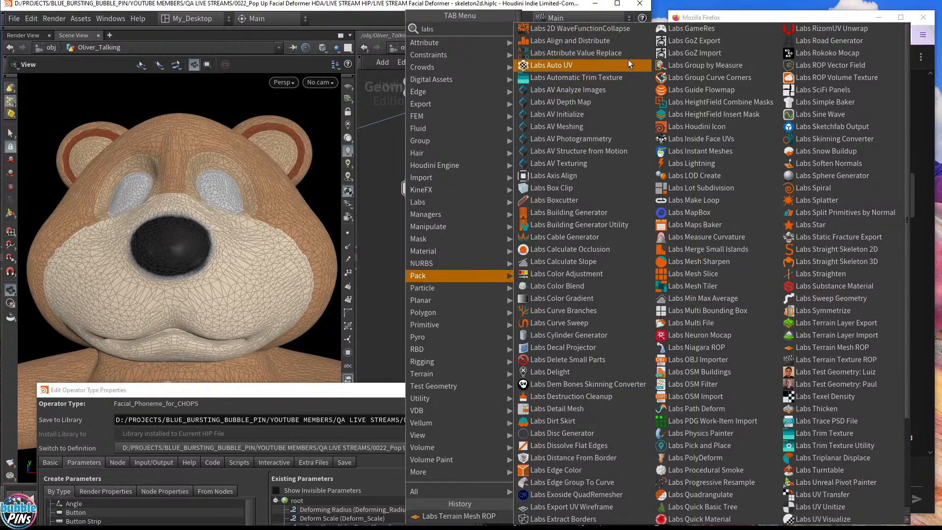
pyautogui.click(577, 65)
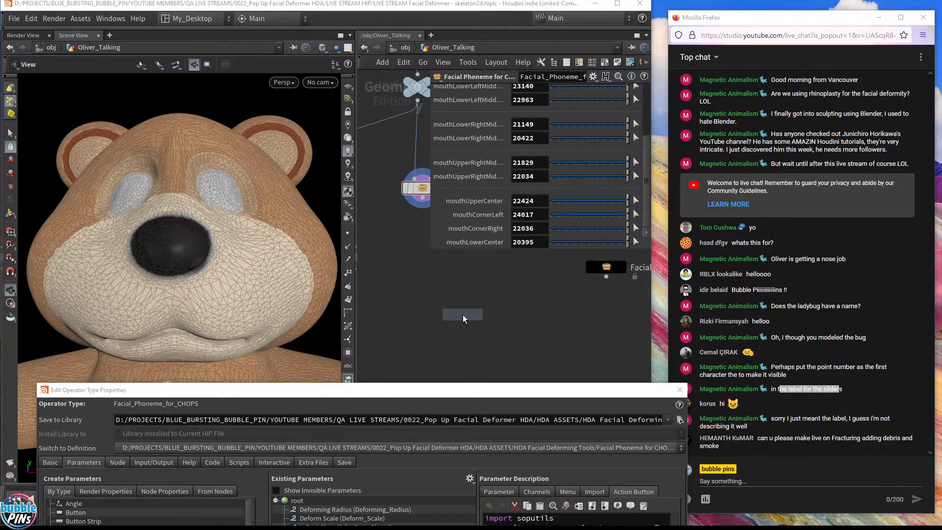
pyautogui.click(463, 314)
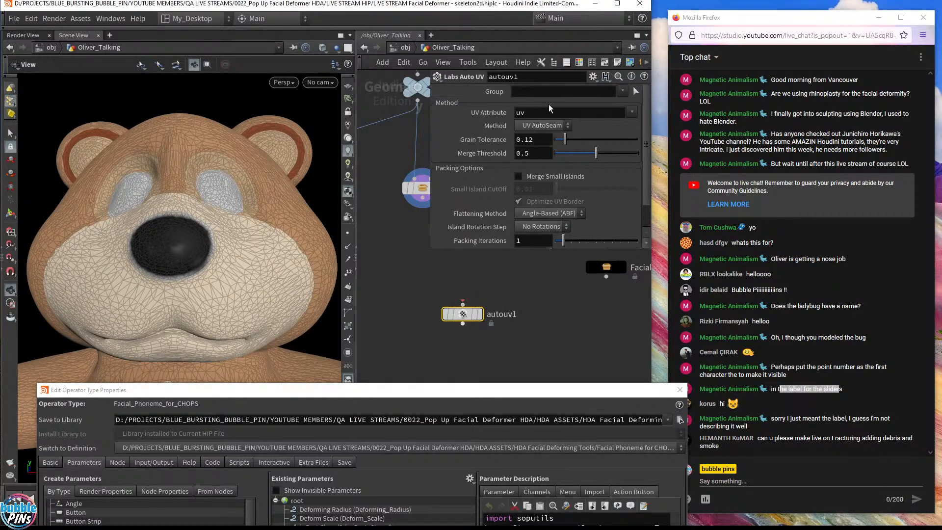
pyautogui.moveTo(464, 317); pyautogui.dragTo(460, 287)
# Step: Examine the Group parameter and its tags in the Labs Auto UV node's parameter interface without saving changes
pyautogui.rightClick(460, 286)
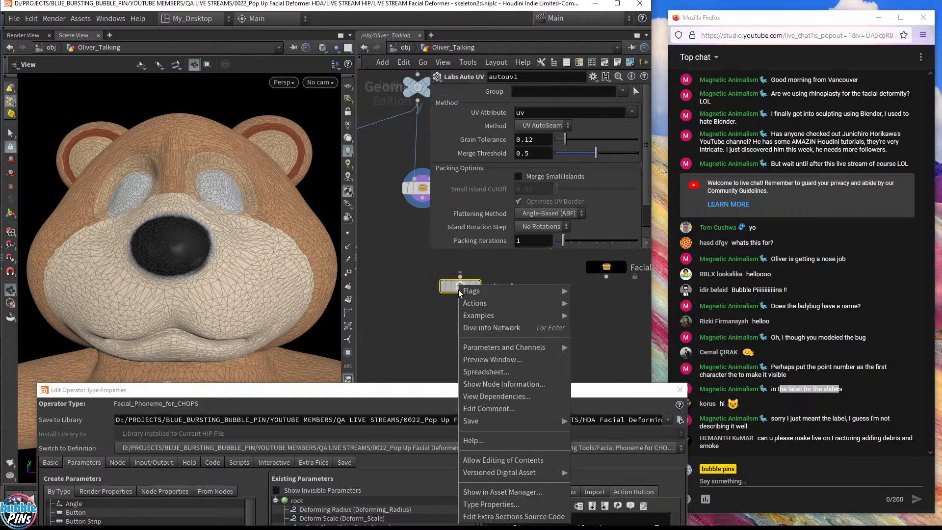
pyautogui.click(509, 464)
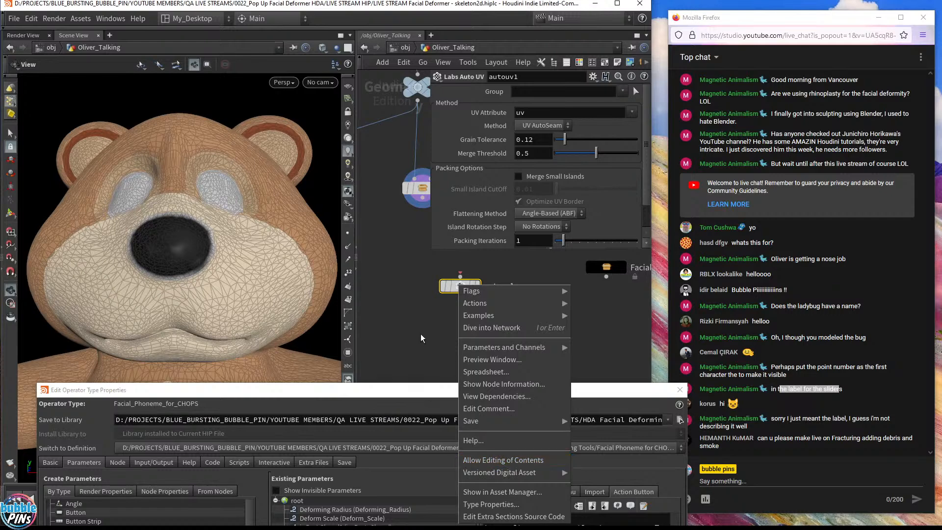
pyautogui.click(593, 78)
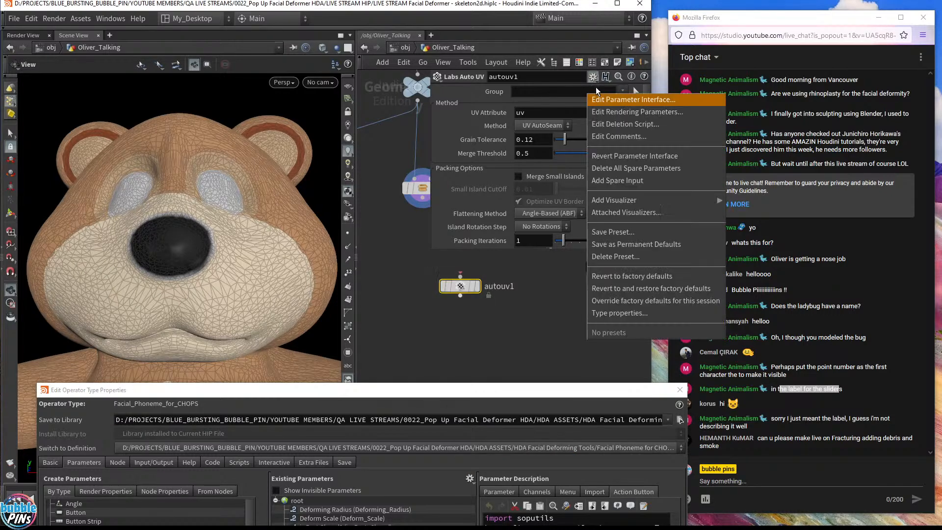
pyautogui.click(599, 98)
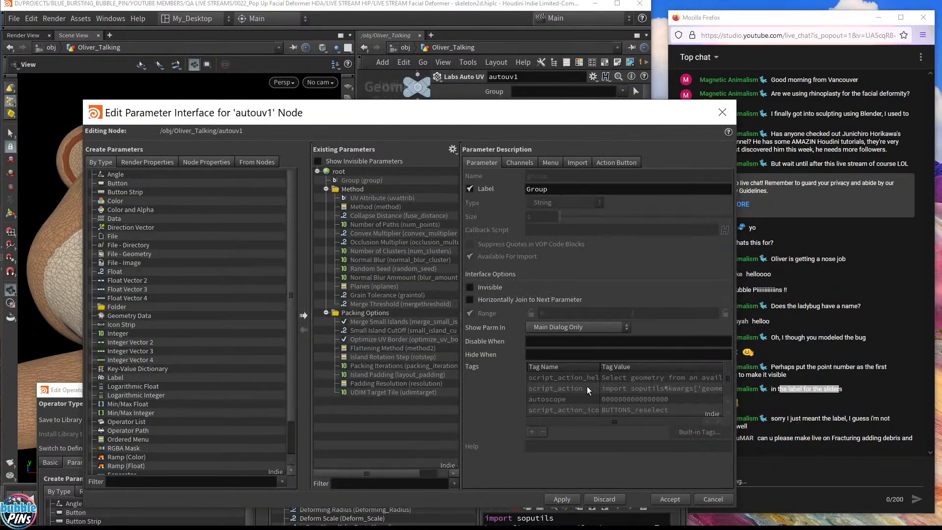
pyautogui.click(385, 182)
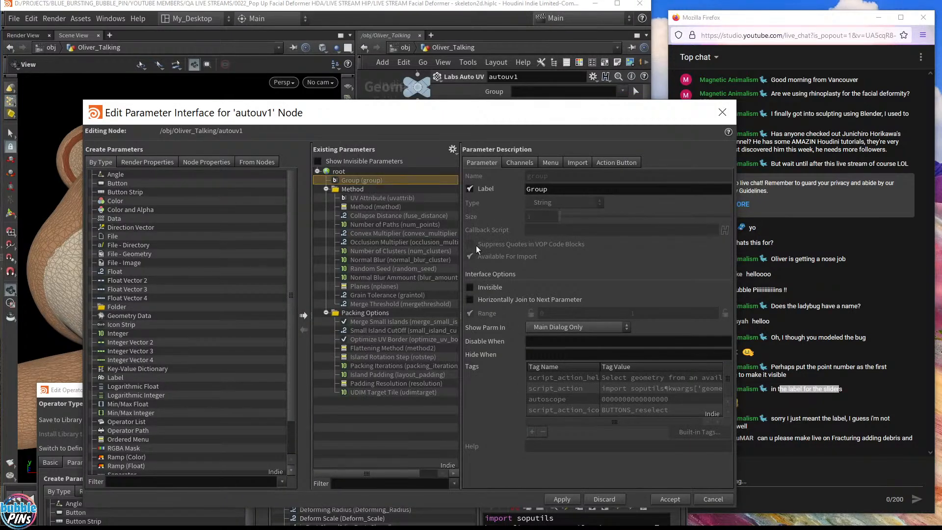
pyautogui.click(720, 502)
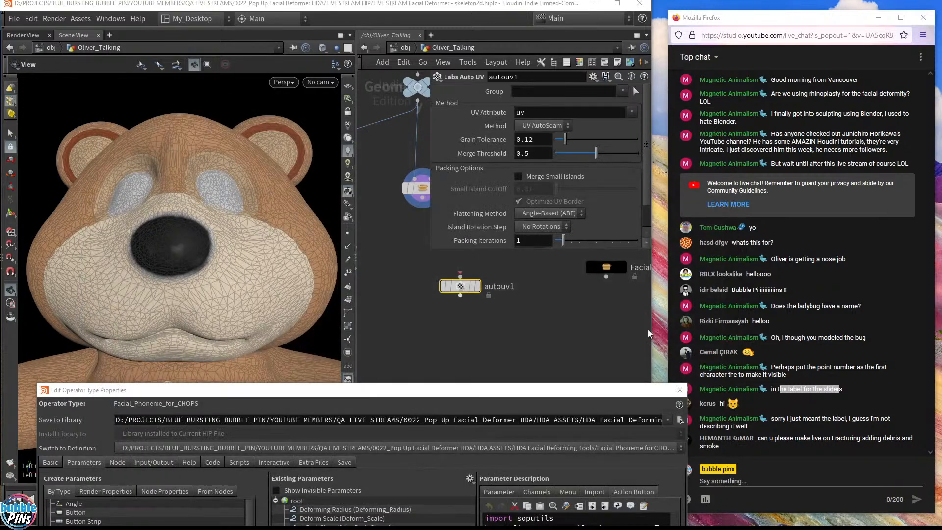
# Step: Allow editing of the autouv1 node's contents and recheck its Group parameter in the parameter interface
pyautogui.rightClick(464, 288)
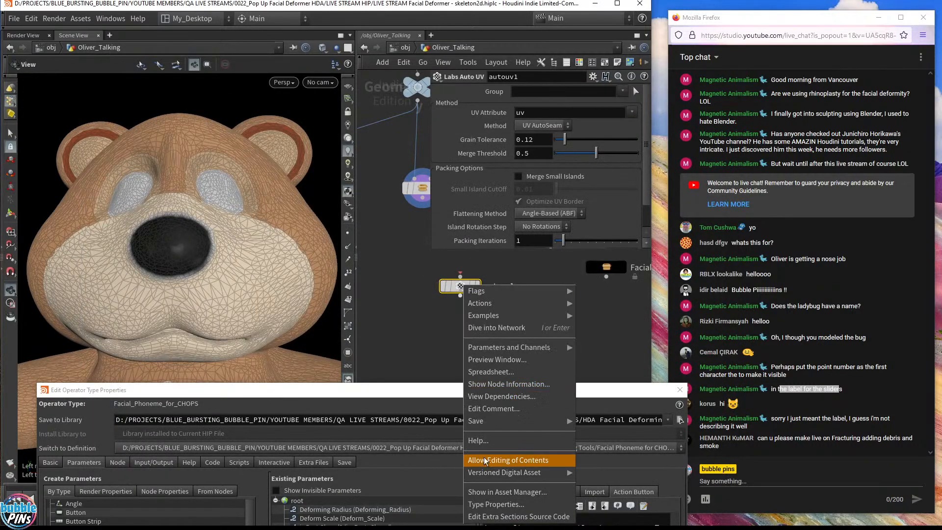
pyautogui.click(548, 461)
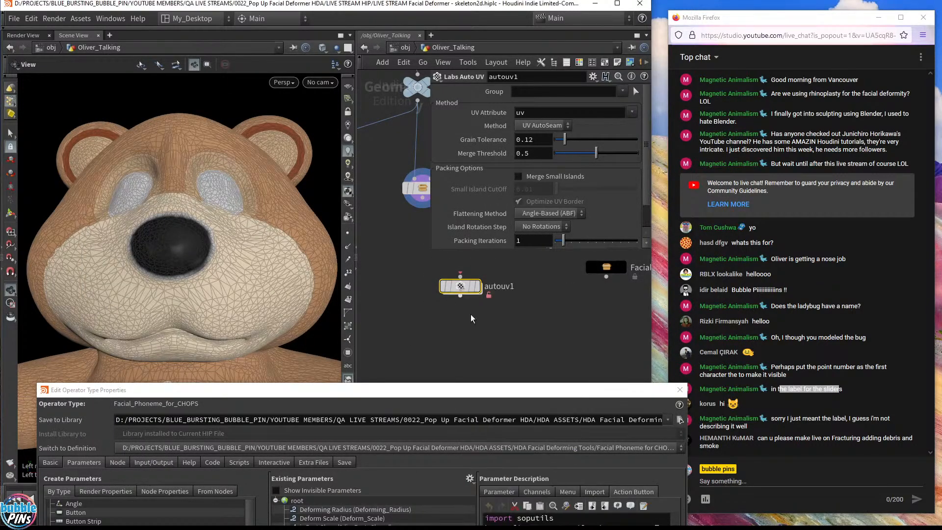
pyautogui.click(593, 77)
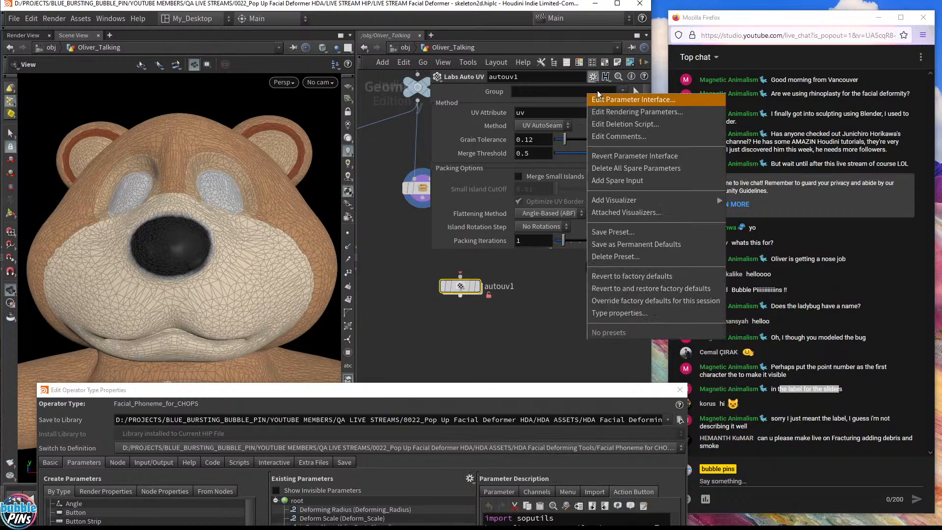
pyautogui.click(602, 99)
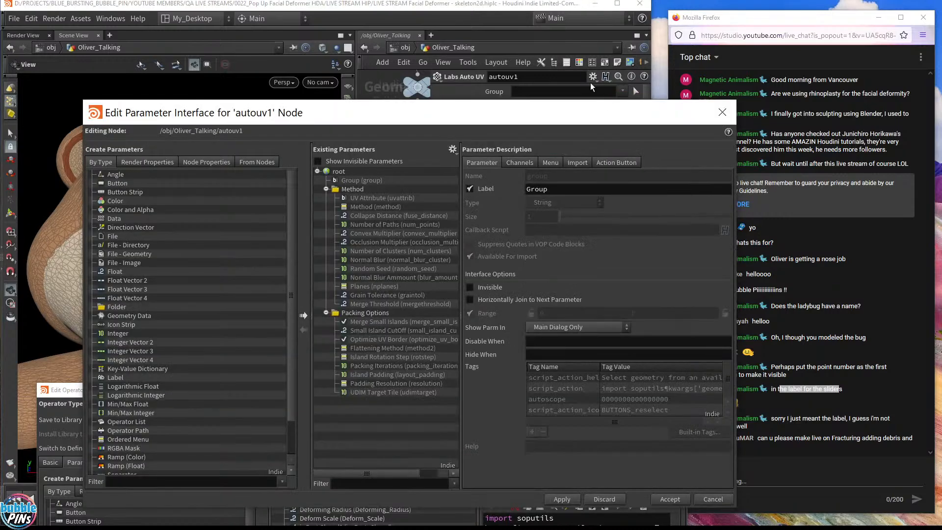
pyautogui.click(368, 182)
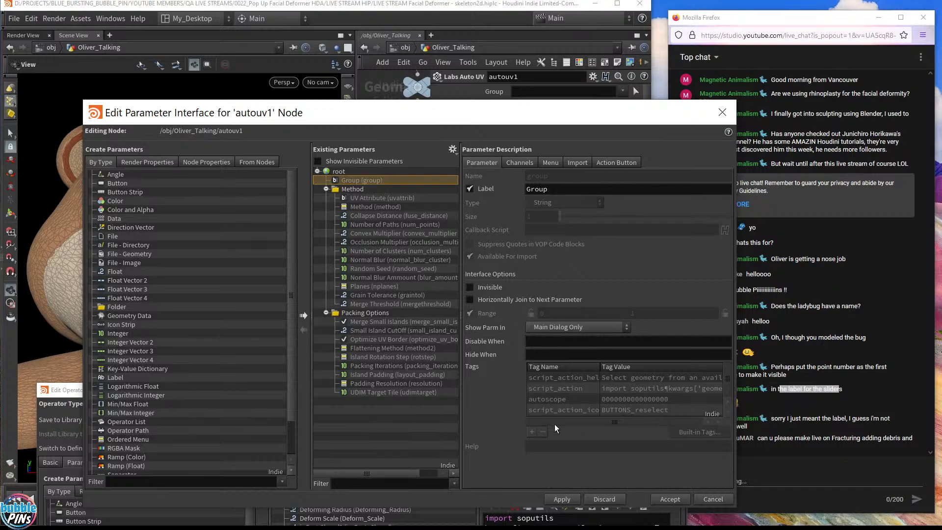
pyautogui.moveTo(548, 113); pyautogui.dragTo(548, 150)
pyautogui.click(724, 149)
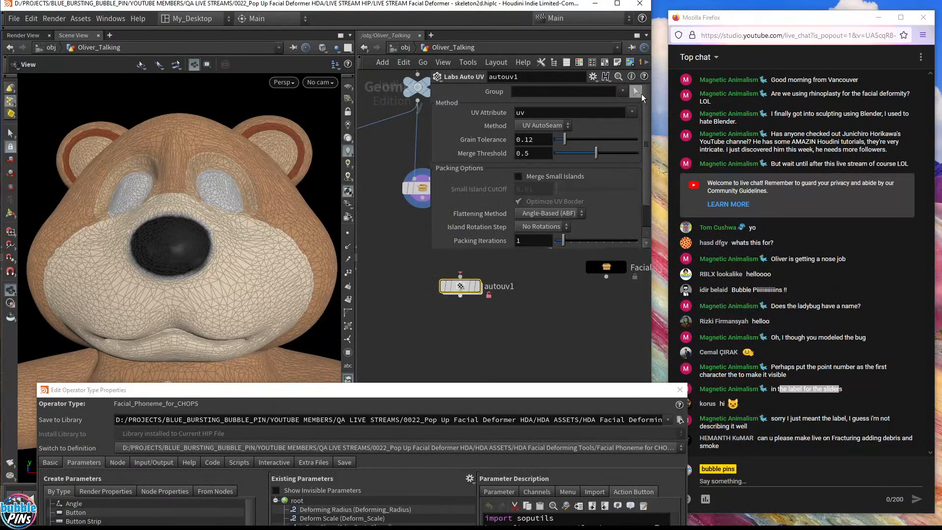
# Step: Reopen the parameter interface of the unlocked autouv1 node
pyautogui.click(594, 77)
pyautogui.click(601, 99)
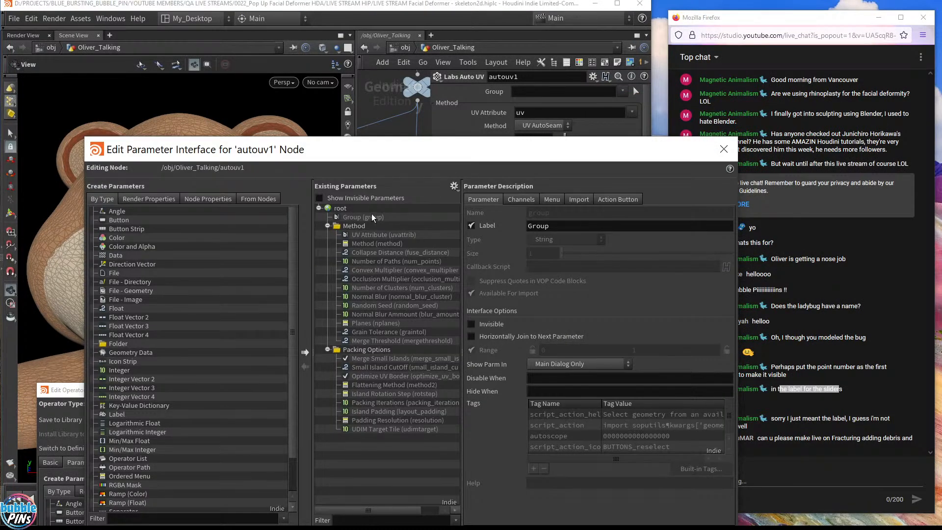
# Step: Duplicate the Group parameter in the autouv1 parameter interface and examine the copy's script_action tag and action button script
pyautogui.moveTo(489, 157); pyautogui.dragTo(488, 79)
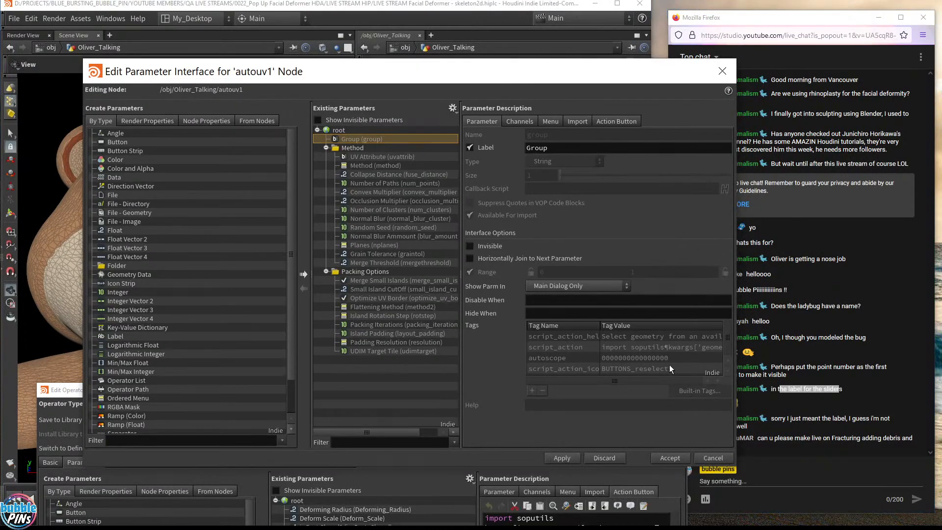
pyautogui.rightClick(348, 145)
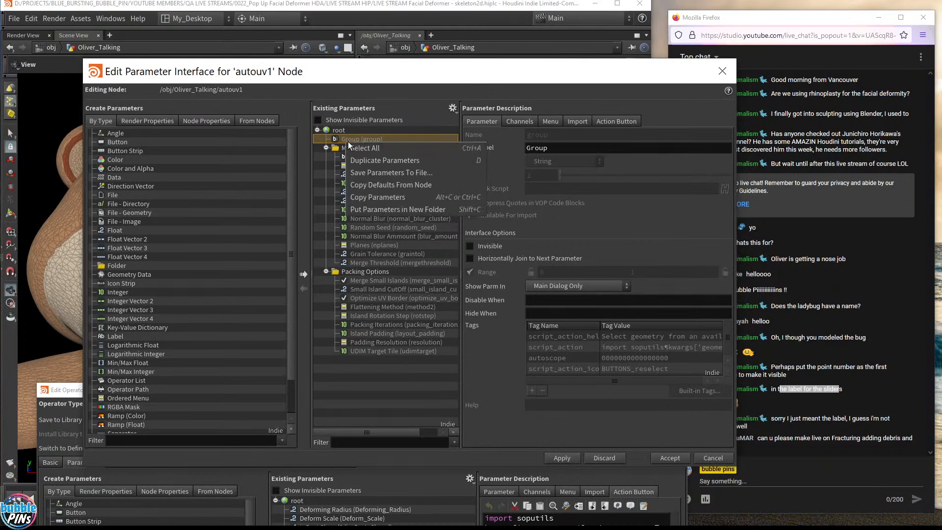
pyautogui.click(387, 161)
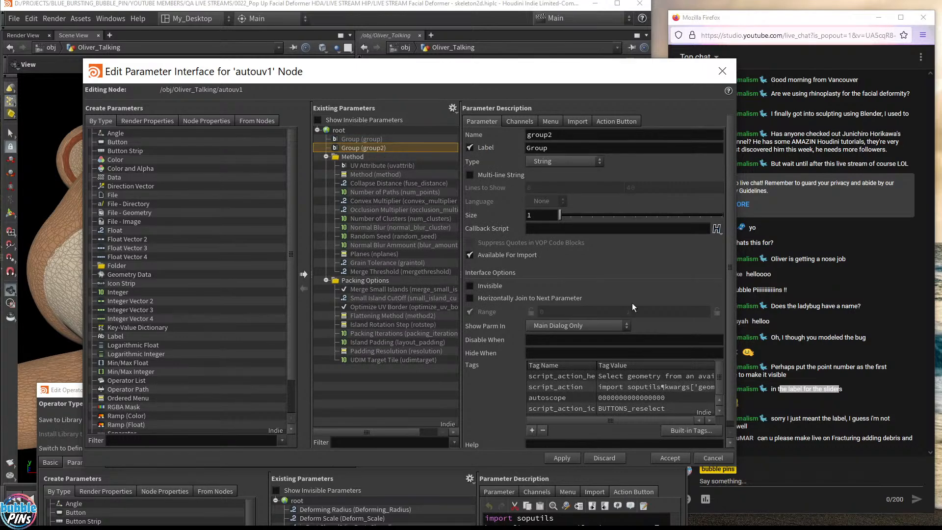
pyautogui.click(566, 387)
pyautogui.moveTo(598, 368); pyautogui.dragTo(620, 366)
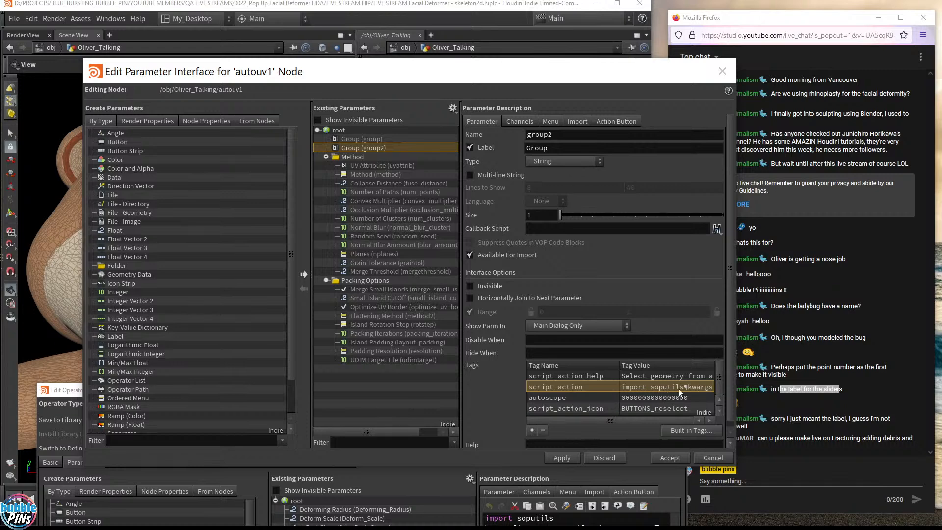
pyautogui.click(632, 125)
pyautogui.moveTo(653, 178); pyautogui.dragTo(433, 131)
pyautogui.moveTo(623, 190); pyautogui.dragTo(412, 119)
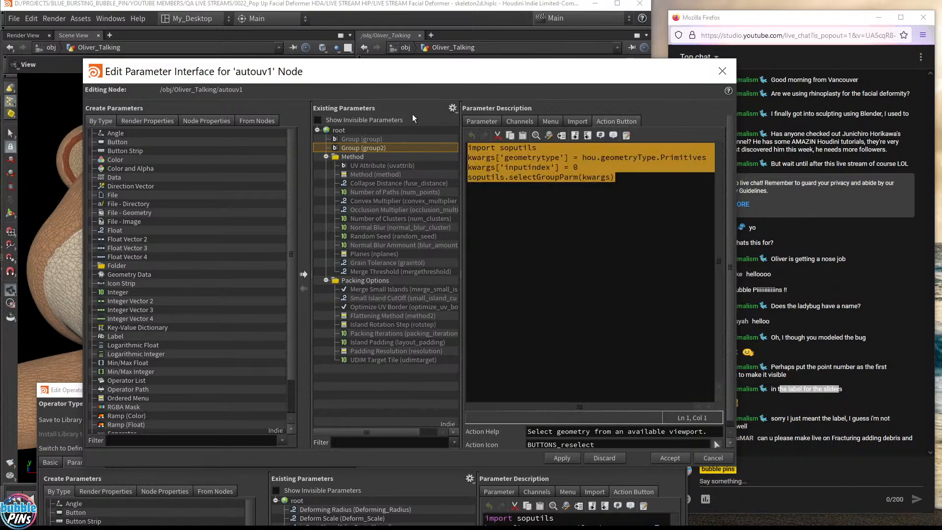
# Step: Compare the geometry type in mouthUpperLeftMiddle1's action button script with the autouv1 script, and close the autouv1 parameter interface without accepting
pyautogui.click(438, 486)
pyautogui.moveTo(553, 387); pyautogui.dragTo(564, 208)
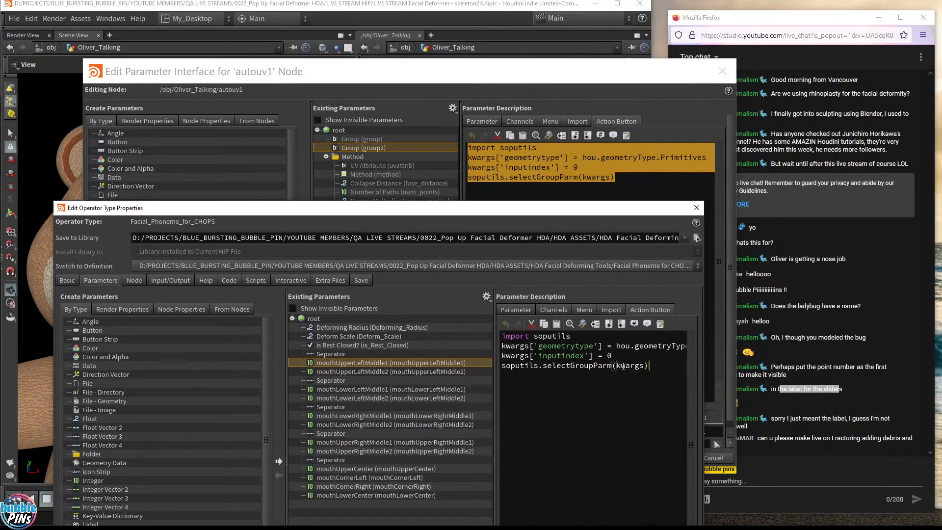
pyautogui.hotkey('ctrl', 'a')
pyautogui.click(659, 346)
pyautogui.moveTo(497, 433); pyautogui.dragTo(448, 433)
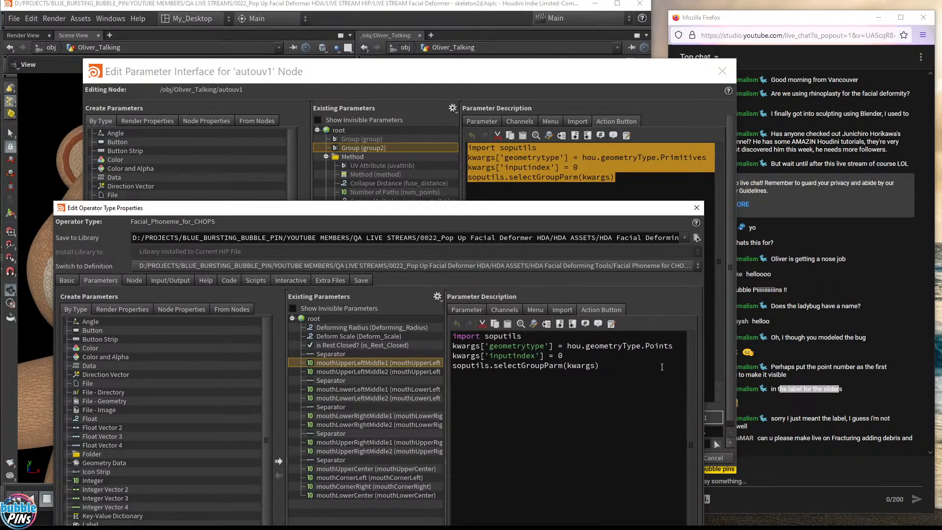
pyautogui.doubleClick(668, 347)
pyautogui.click(680, 157)
pyautogui.moveTo(707, 157); pyautogui.dragTo(656, 157)
pyautogui.click(606, 497)
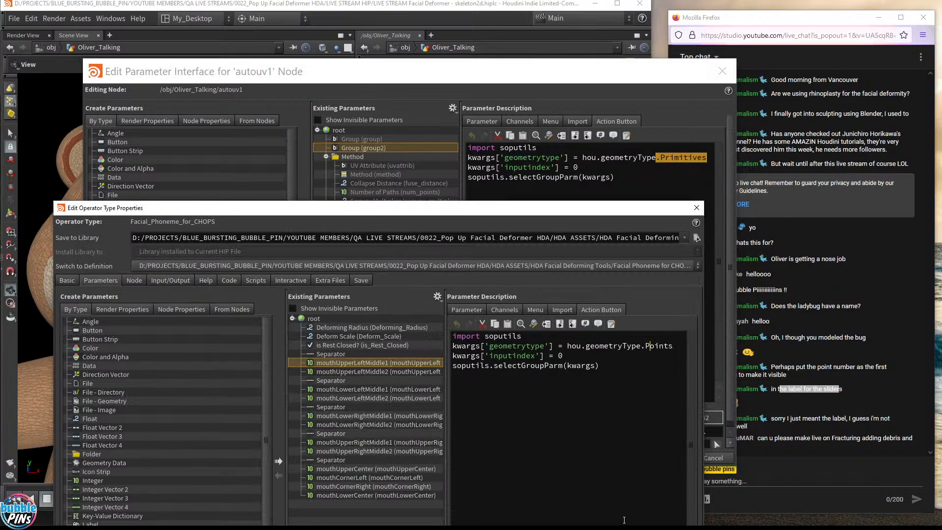
pyautogui.click(622, 78)
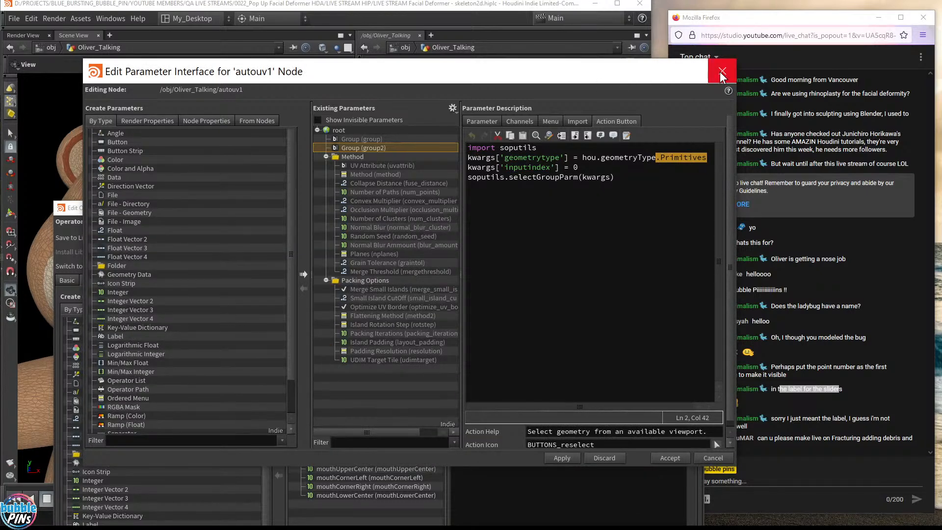
pyautogui.click(721, 71)
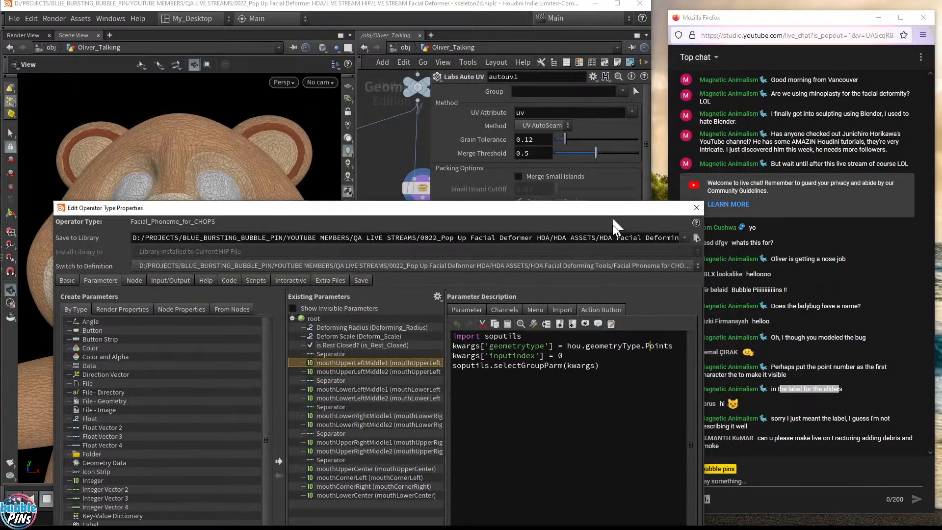
pyautogui.moveTo(613, 211); pyautogui.dragTo(611, 431)
pyautogui.moveTo(515, 346); pyautogui.dragTo(416, 269)
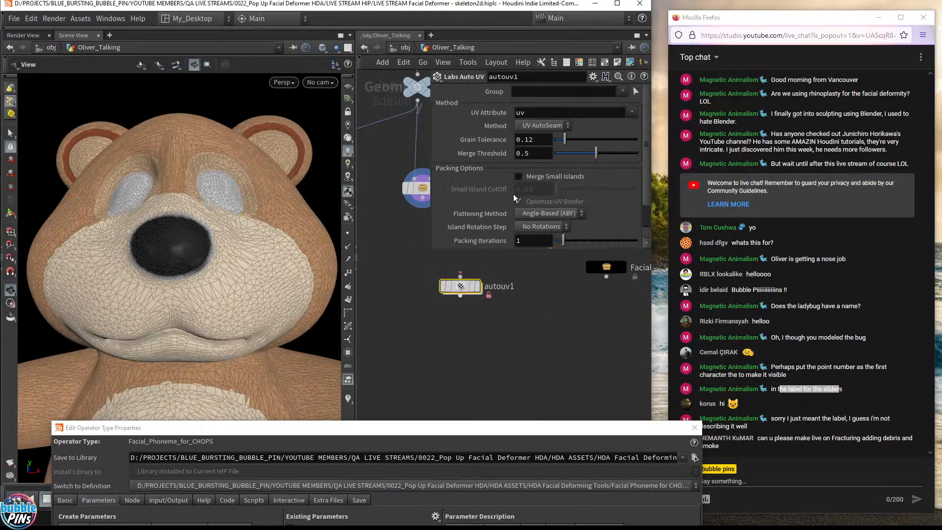
pyautogui.moveTo(541, 318); pyautogui.dragTo(426, 268)
pyautogui.rightClick(459, 284)
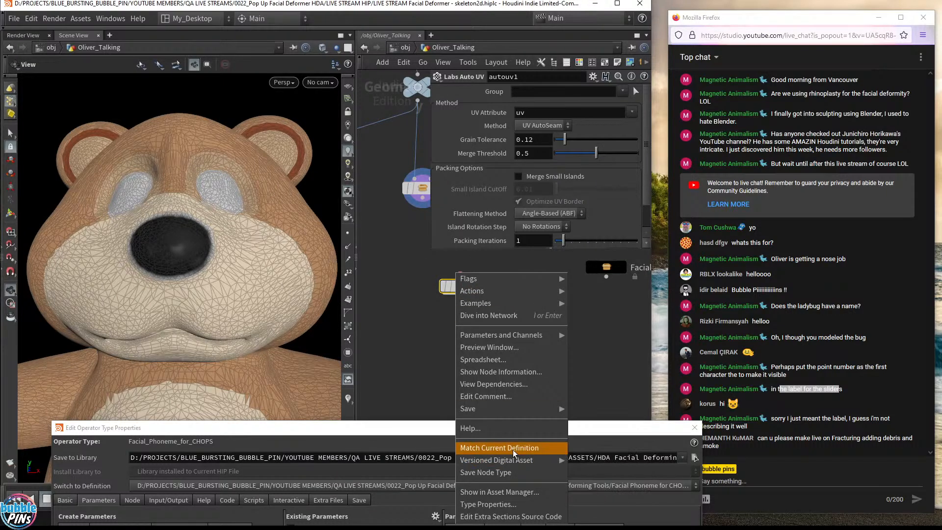
pyautogui.click(618, 337)
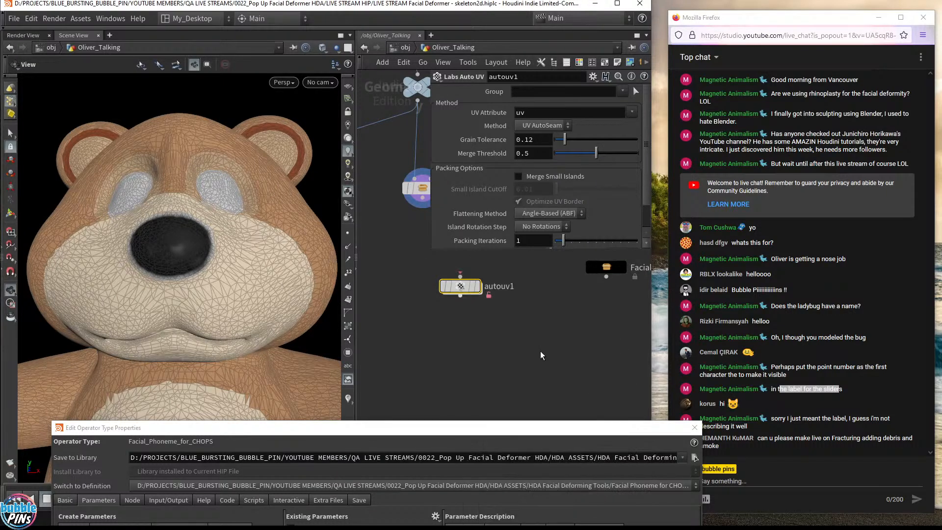
pyautogui.click(77, 20)
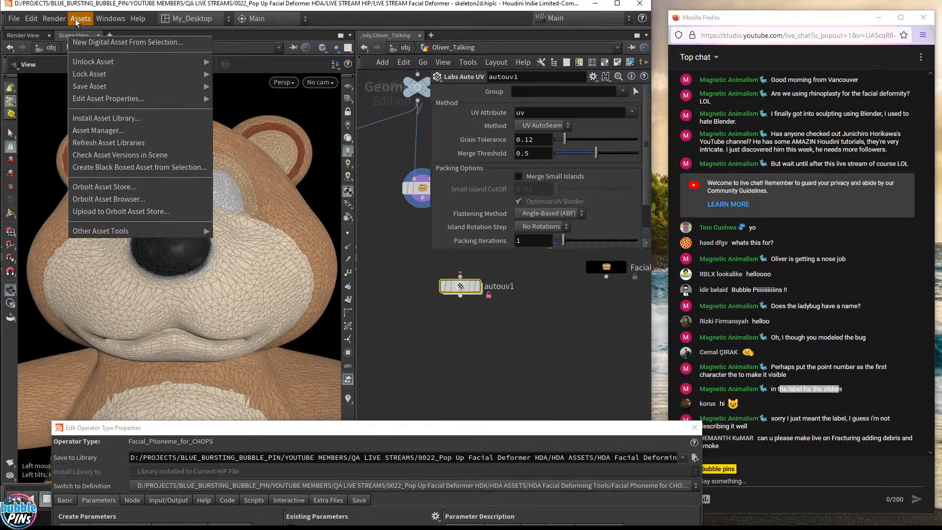
pyautogui.moveTo(128, 86)
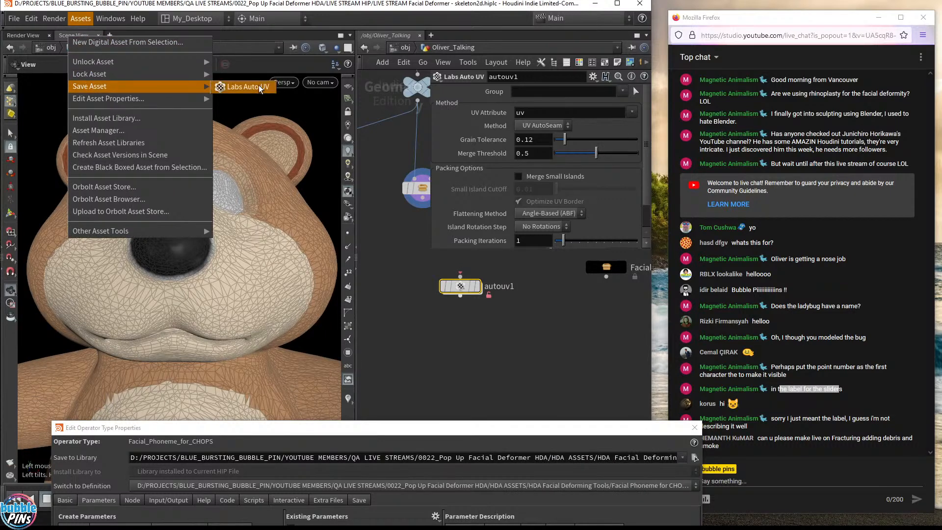
pyautogui.click(430, 278)
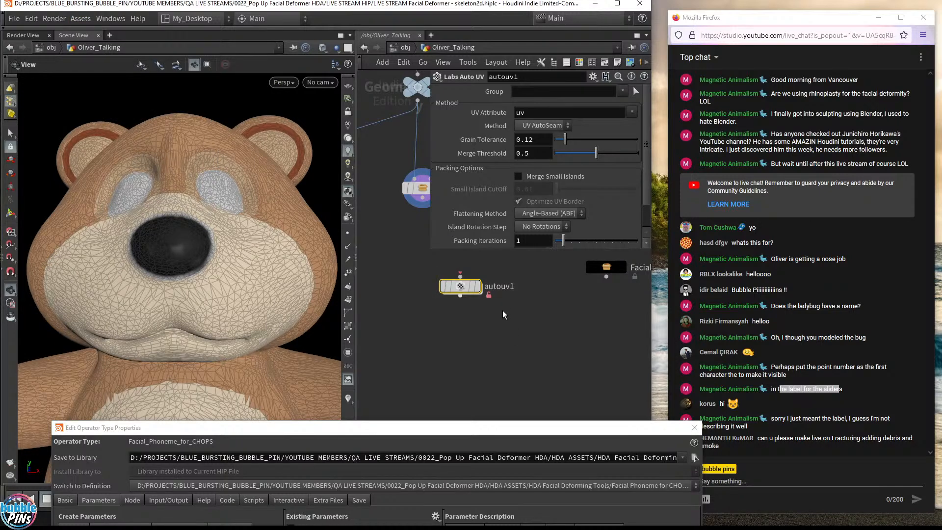
# Step: Check the parameter interface of autouv1, cancel it, and delete the autouv1 node
pyautogui.click(594, 77)
pyautogui.click(601, 98)
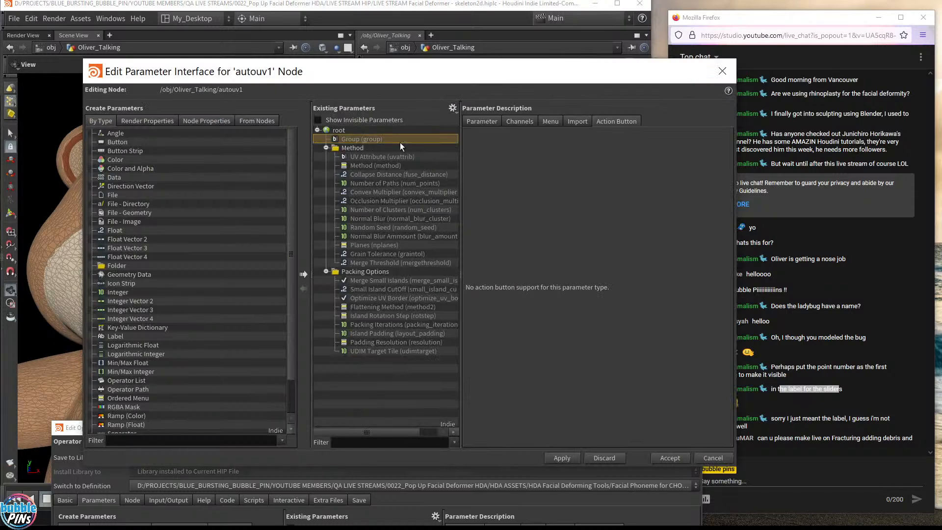
pyautogui.click(716, 458)
pyautogui.press('Delete')
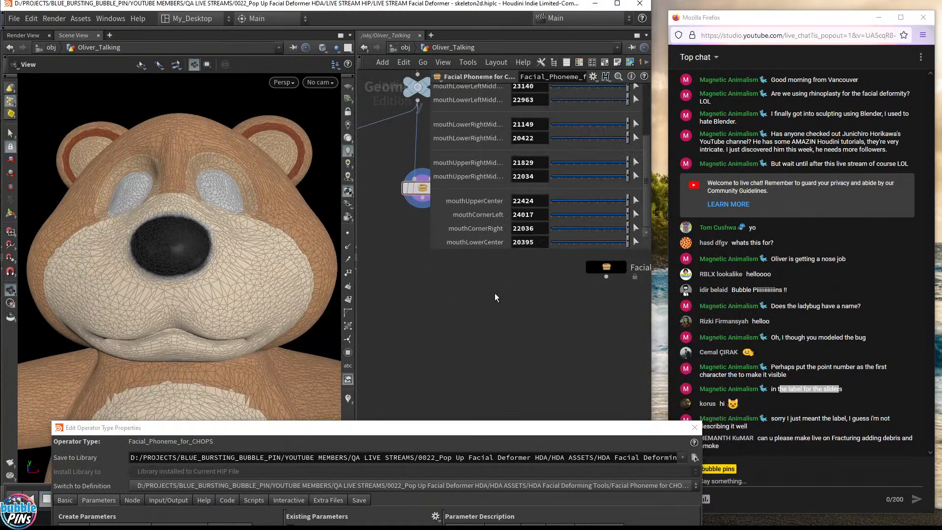
# Step: Highlight the Firefox live chat message about the label and enlarge the Facial Phoneme parameter display to show all mouth parameters
pyautogui.click(781, 406)
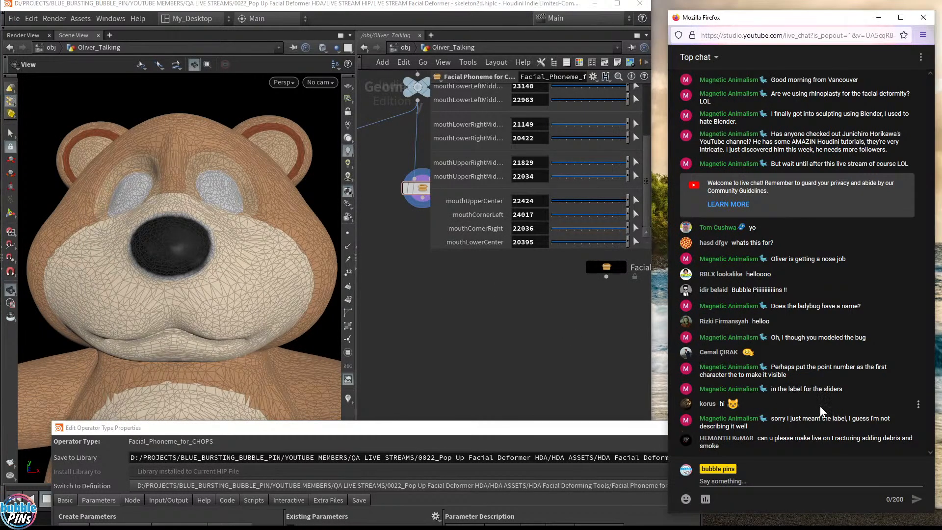
pyautogui.moveTo(778, 418); pyautogui.dragTo(847, 437)
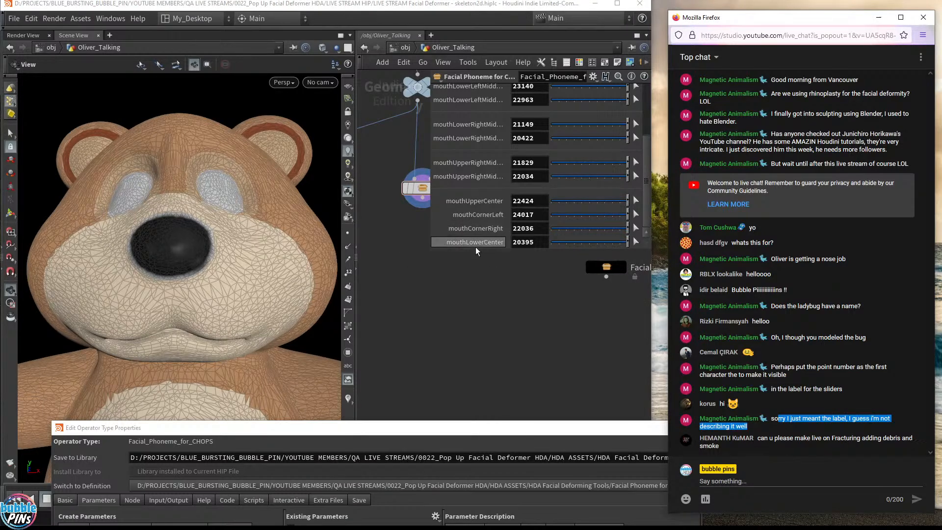
pyautogui.moveTo(474, 250); pyautogui.dragTo(473, 369)
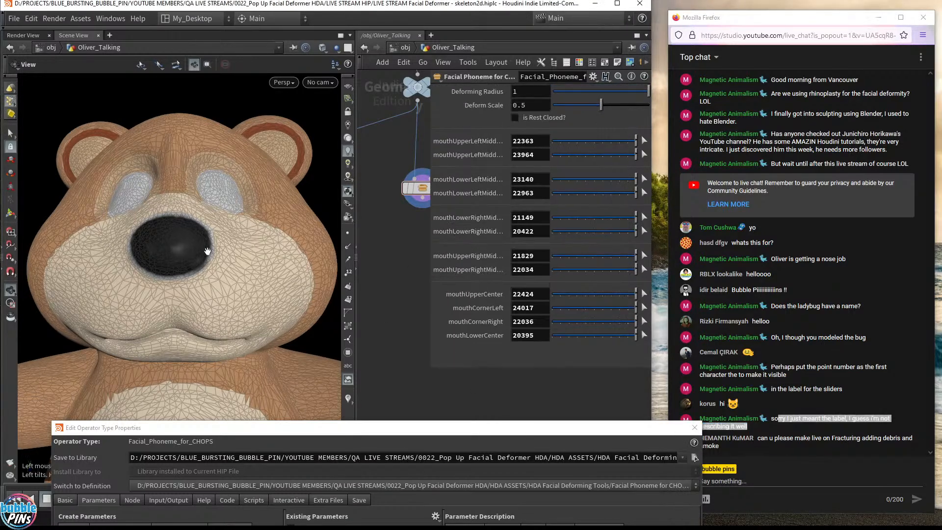
# Step: Look at the bear's mouth from below and toggle the point numbers on and off
pyautogui.moveTo(216, 325); pyautogui.dragTo(230, 270)
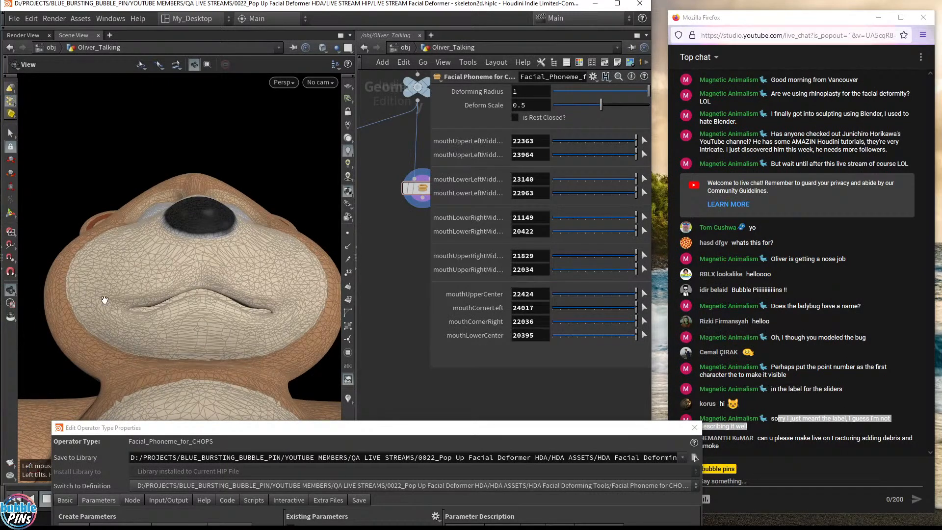
pyautogui.moveTo(153, 304); pyautogui.dragTo(217, 271)
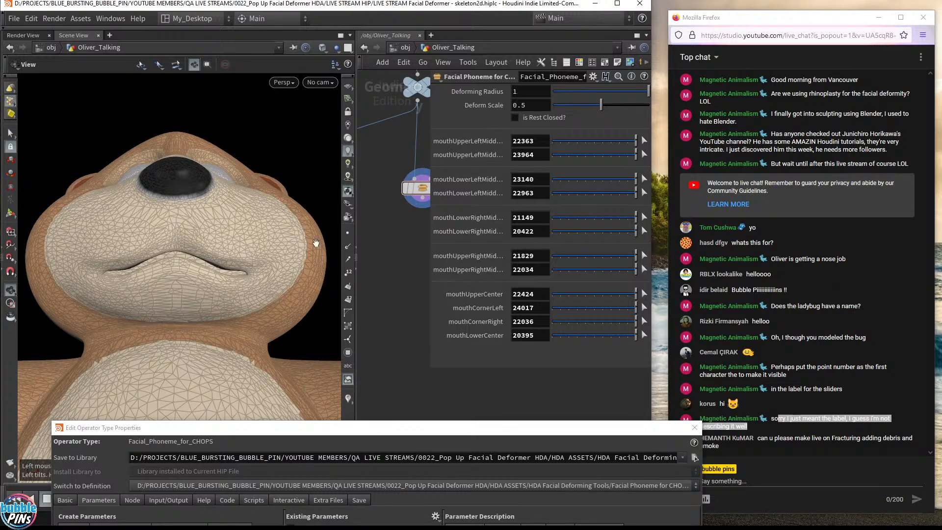
pyautogui.click(348, 271)
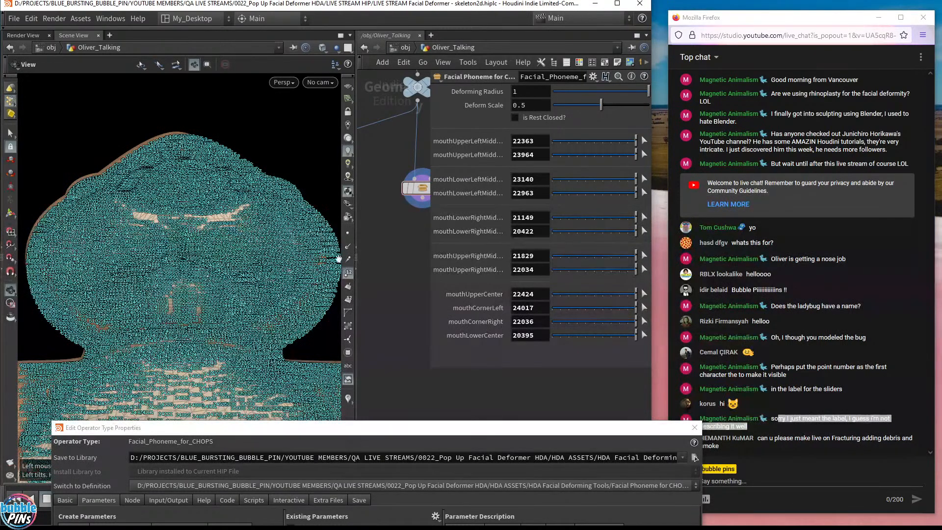
pyautogui.click(348, 274)
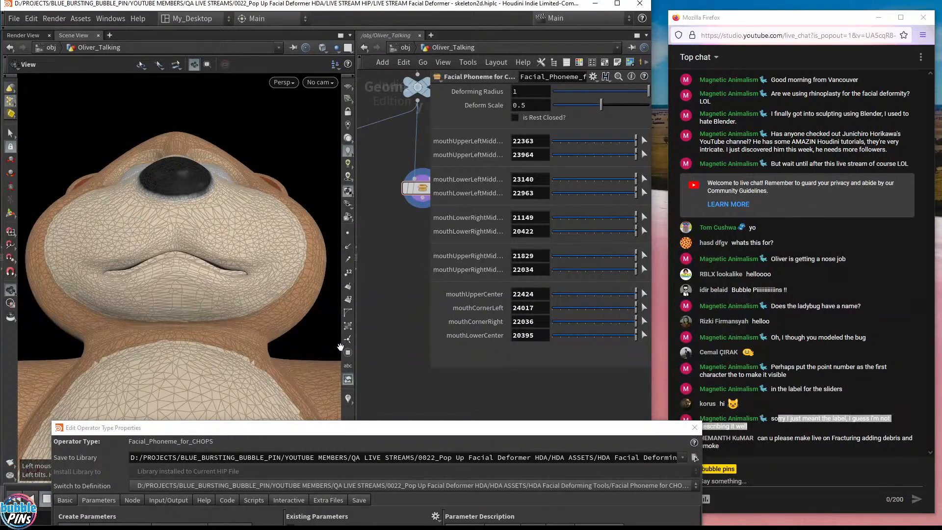
# Step: Toggle the viewport's custom visualizers on the bear mesh and check the name marker in the visualizer list
pyautogui.click(348, 400)
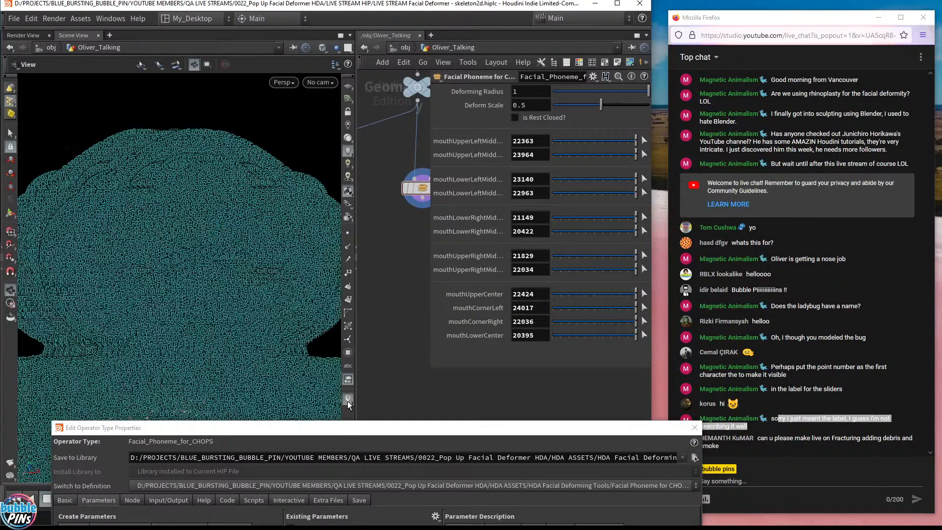
pyautogui.click(349, 400)
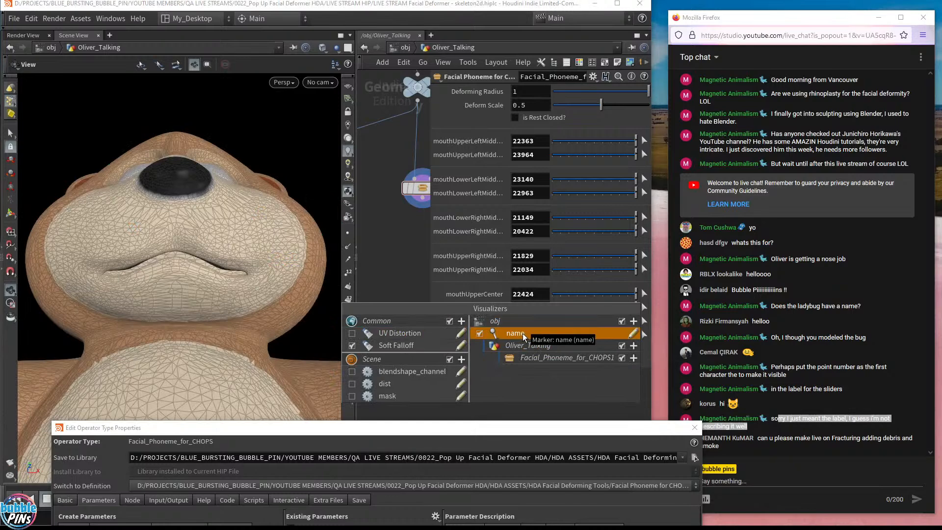
pyautogui.click(388, 264)
# Step: Close the operator type properties window and hide the parameter dialog over the network
pyautogui.scroll(-2, 397, 326)
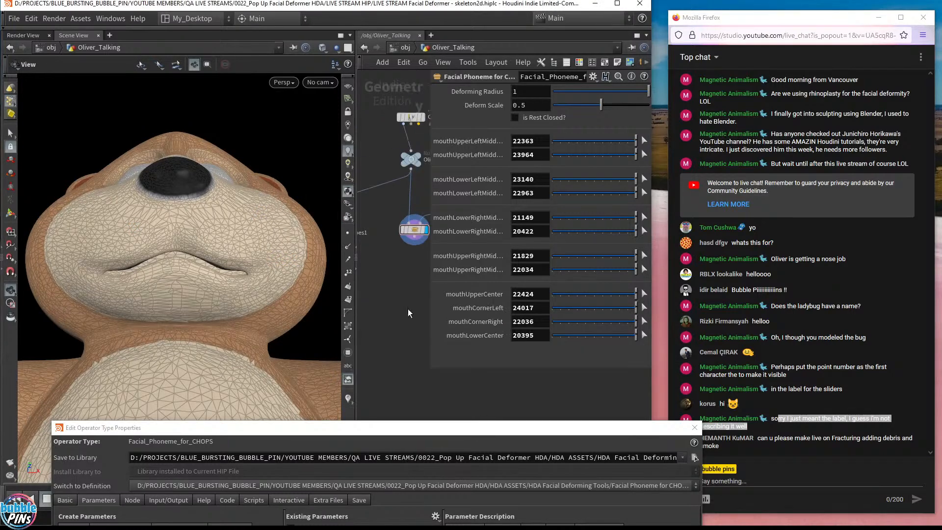
pyautogui.moveTo(433, 368); pyautogui.dragTo(430, 445, button='middle')
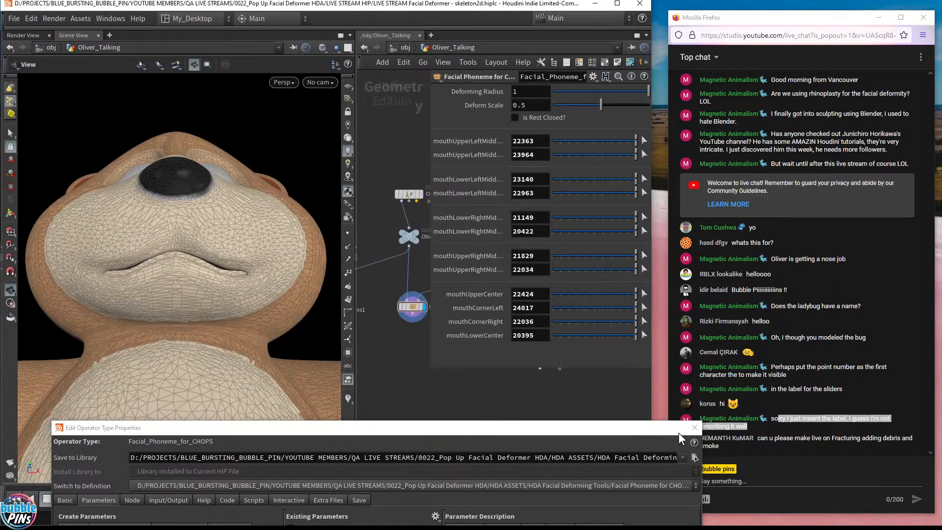
pyautogui.click(694, 428)
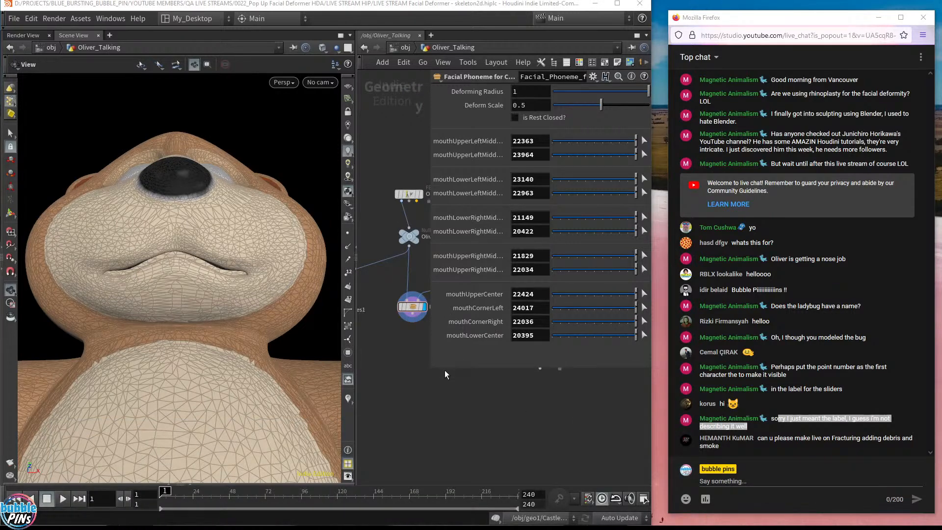
pyautogui.press('p')
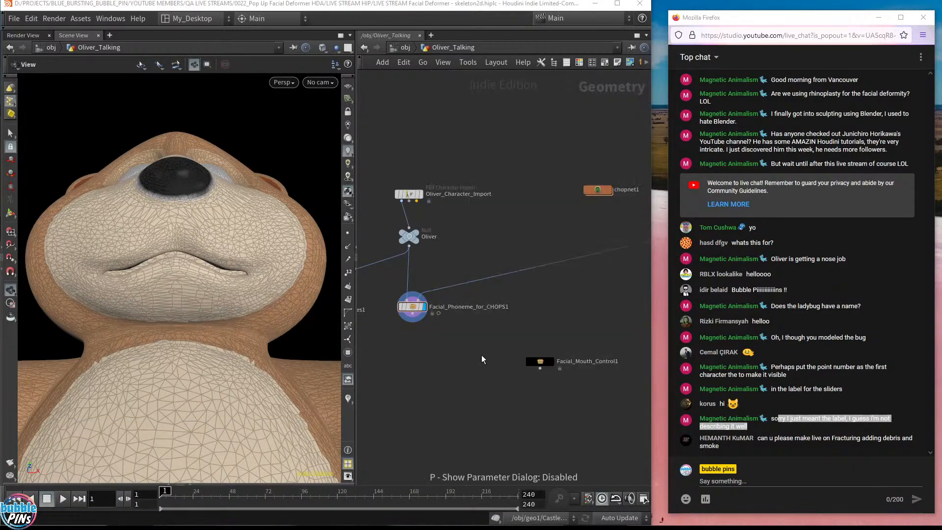
# Step: Display the Facial_Mouth_Control1 node and reveal the geometry spreadsheet below the viewport
pyautogui.click(528, 362)
pyautogui.moveTo(238, 243)
pyautogui.mouseDown()
pyautogui.moveTo(242, 267)
pyautogui.moveTo(234, 259)
pyautogui.mouseUp()
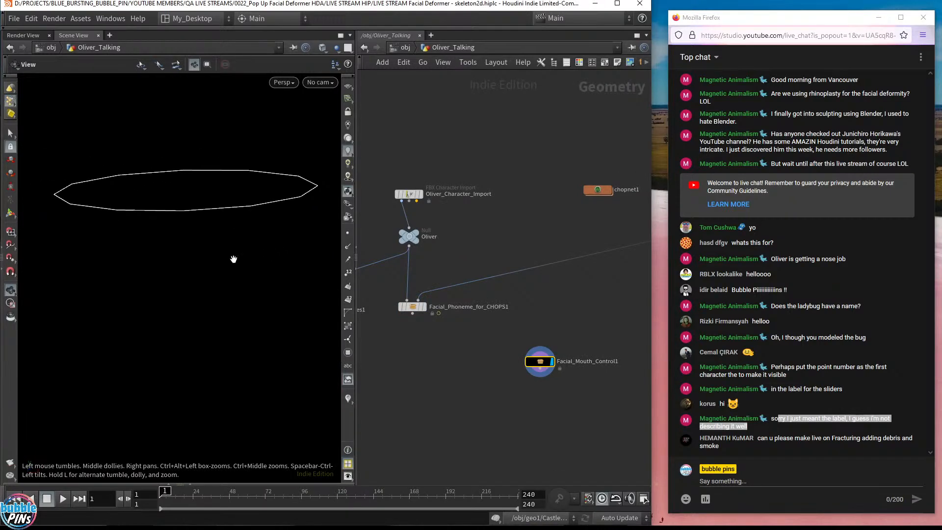
pyautogui.click(193, 486)
pyautogui.moveTo(279, 231); pyautogui.dragTo(243, 179)
# Step: Turn on the custom visualizers to label the mouth control curve's points with their names
pyautogui.scroll(-3, 346, 296)
pyautogui.scroll(-3, 346, 298)
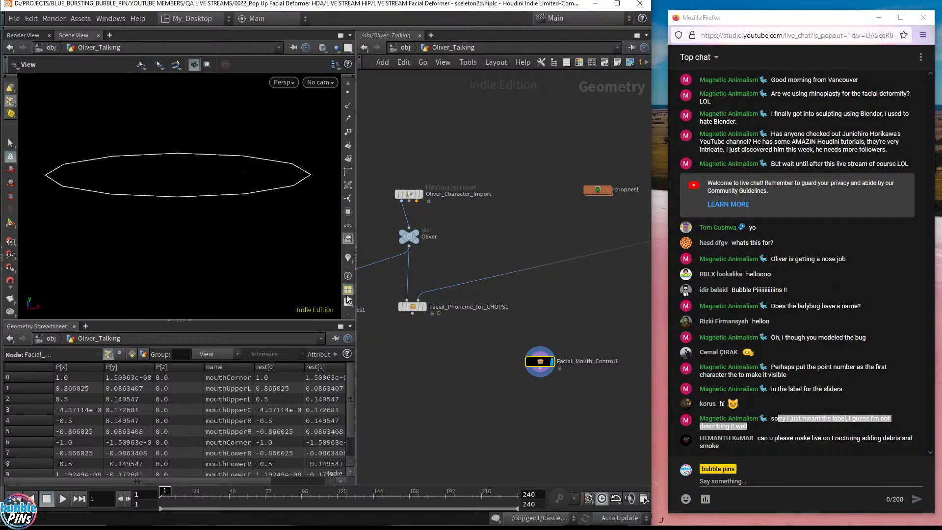
pyautogui.click(348, 258)
pyautogui.moveTo(314, 237); pyautogui.dragTo(333, 256)
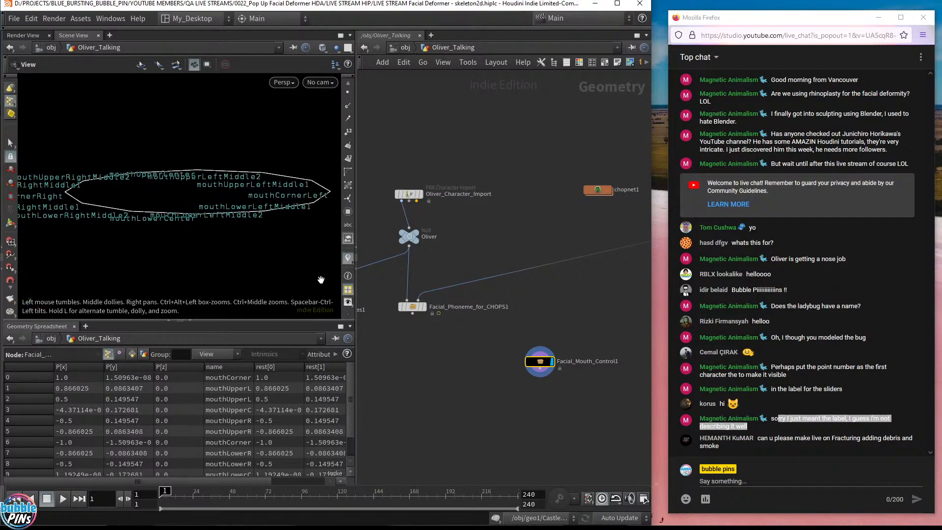
# Step: Open the settings of the obj-level name marker visualizer and check which attribute it displays
pyautogui.click(348, 259)
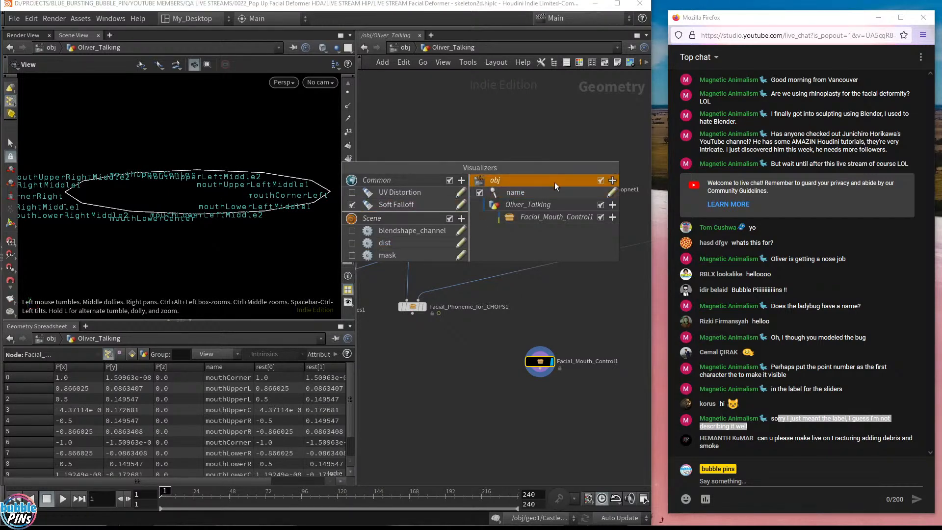
pyautogui.click(614, 193)
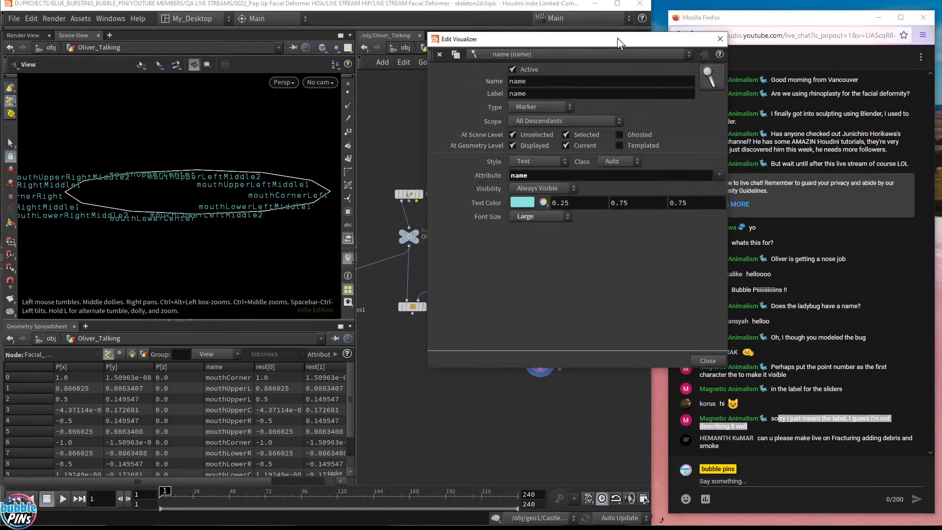
pyautogui.moveTo(619, 40); pyautogui.dragTo(482, 81)
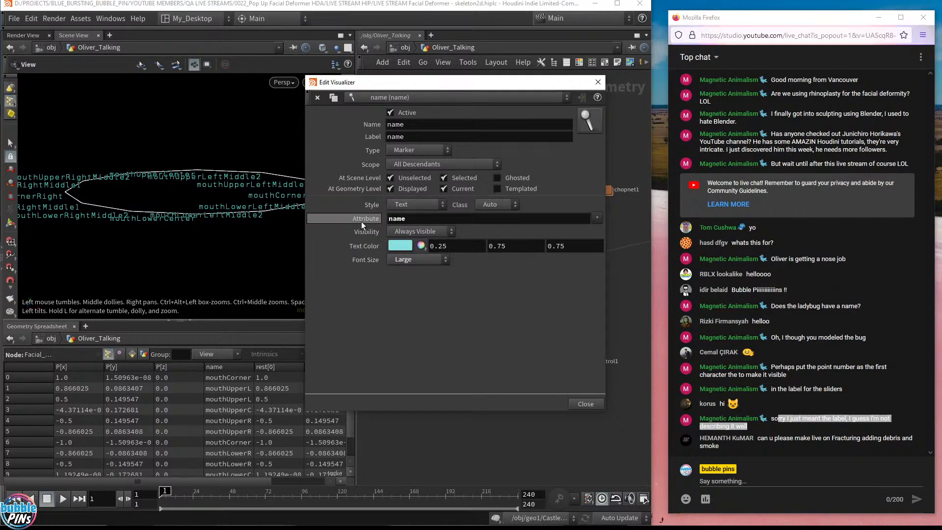
pyautogui.doubleClick(397, 218)
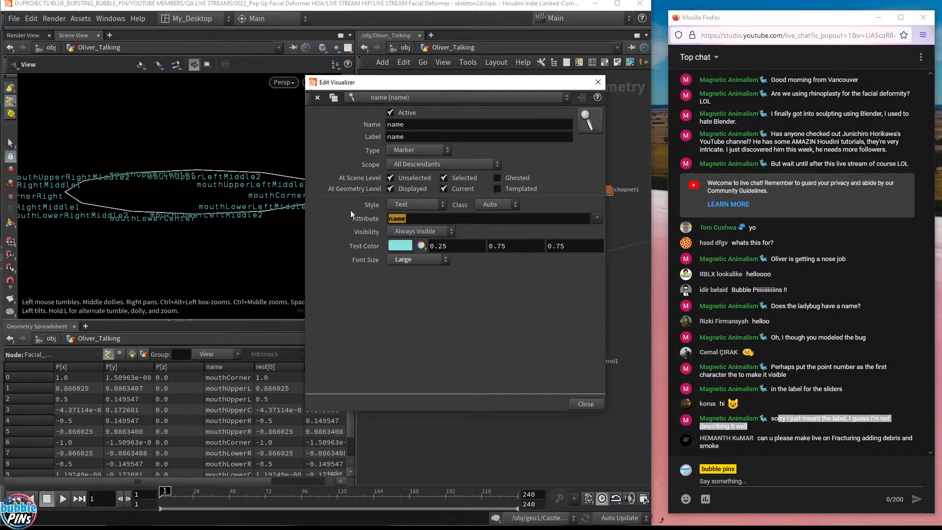
# Step: Move the visualizer settings window aside, and enlarge the geometry spreadsheet and its name column to show the full point names
pyautogui.moveTo(441, 82); pyautogui.dragTo(494, 312)
pyautogui.moveTo(535, 295); pyautogui.dragTo(532, 175, button='middle')
pyautogui.scroll(5, 578, 188)
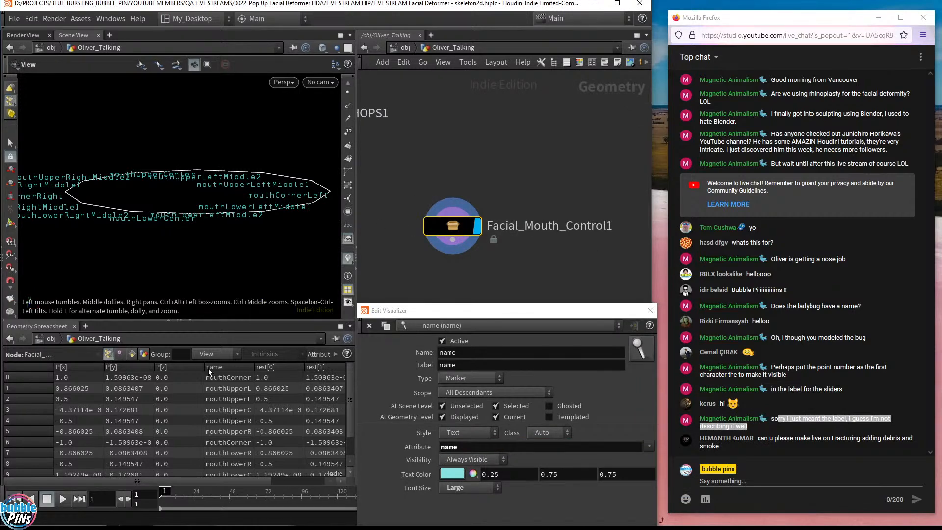
pyautogui.moveTo(255, 369); pyautogui.dragTo(316, 368)
pyautogui.moveTo(278, 320); pyautogui.dragTo(251, 285)
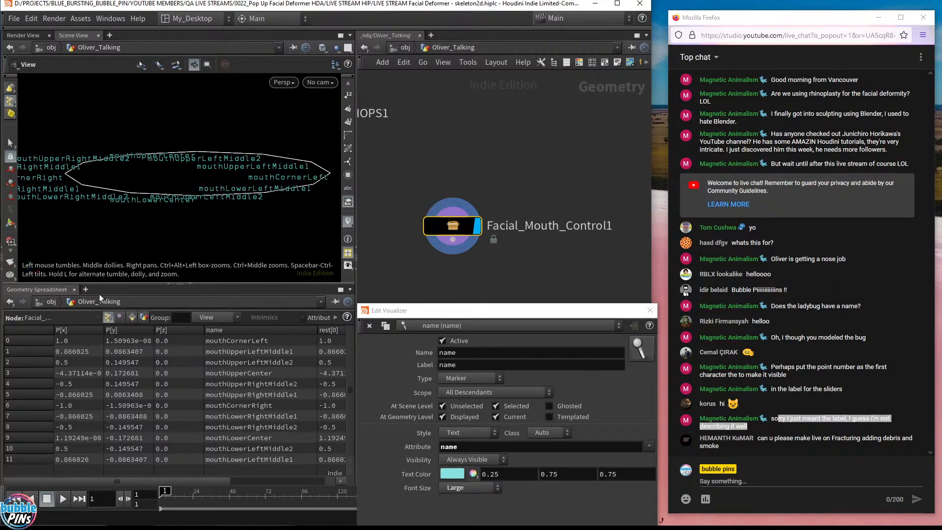
# Step: Display and select the Facial_Phoneme_Lip_Shapes1 node, and turn off the custom visualizers on the bear mesh
pyautogui.moveTo(393, 245); pyautogui.dragTo(572, 253, button='middle')
pyautogui.moveTo(520, 201); pyautogui.dragTo(517, 273, button='middle')
pyautogui.moveTo(466, 244)
pyautogui.mouseDown(button='middle')
pyautogui.moveTo(595, 232)
pyautogui.moveTo(459, 235)
pyautogui.moveTo(564, 249)
pyautogui.moveTo(451, 253)
pyautogui.moveTo(610, 255)
pyautogui.moveTo(604, 249)
pyautogui.mouseUp(button='middle')
pyautogui.click(505, 201)
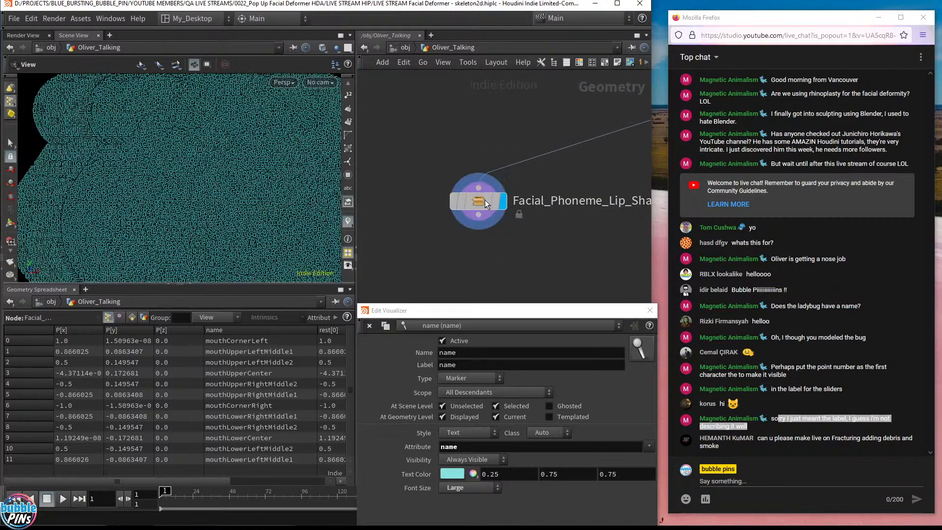
pyautogui.click(484, 199)
pyautogui.moveTo(525, 117); pyautogui.dragTo(470, 122, button='middle')
pyautogui.scroll(-8, 221, 154)
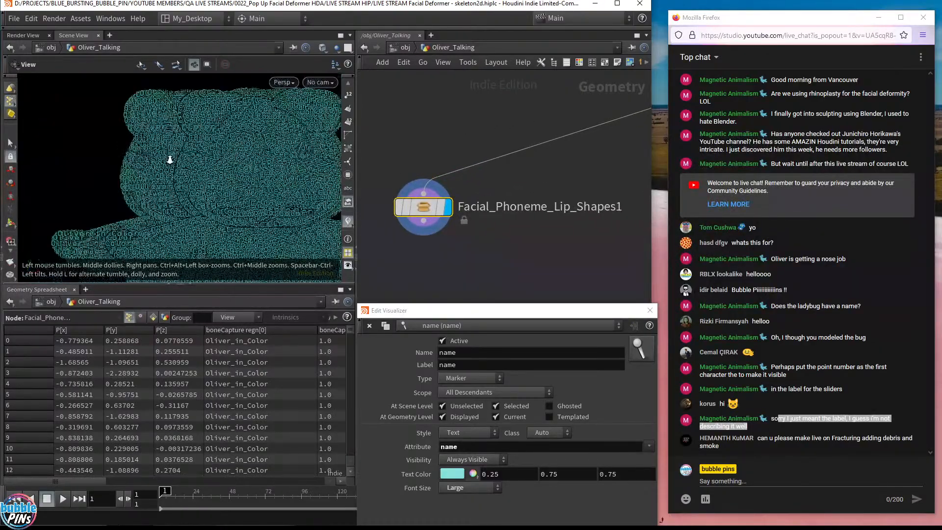
pyautogui.moveTo(214, 164); pyautogui.dragTo(231, 186)
pyautogui.click(349, 223)
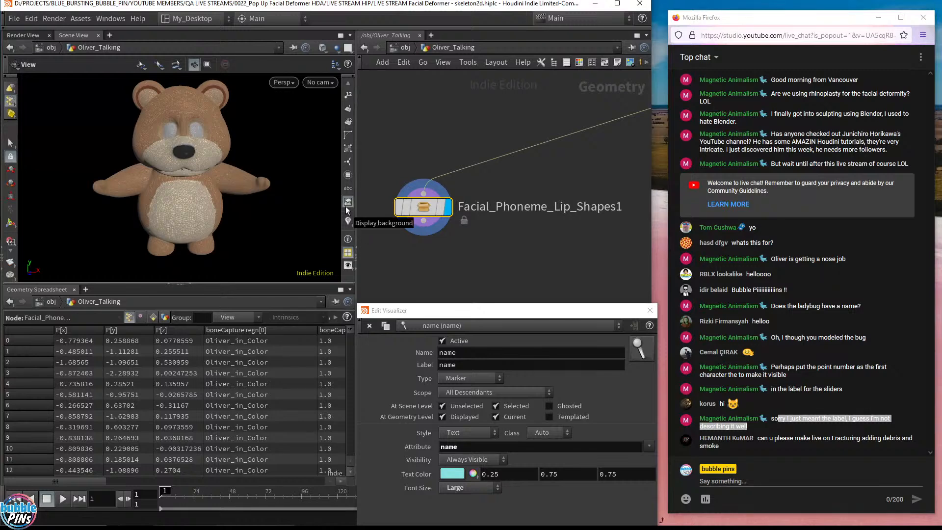
# Step: Enlarge the viewport over the geometry spreadsheet and frame the bear's head and upper body
pyautogui.moveTo(182, 147); pyautogui.dragTo(177, 132)
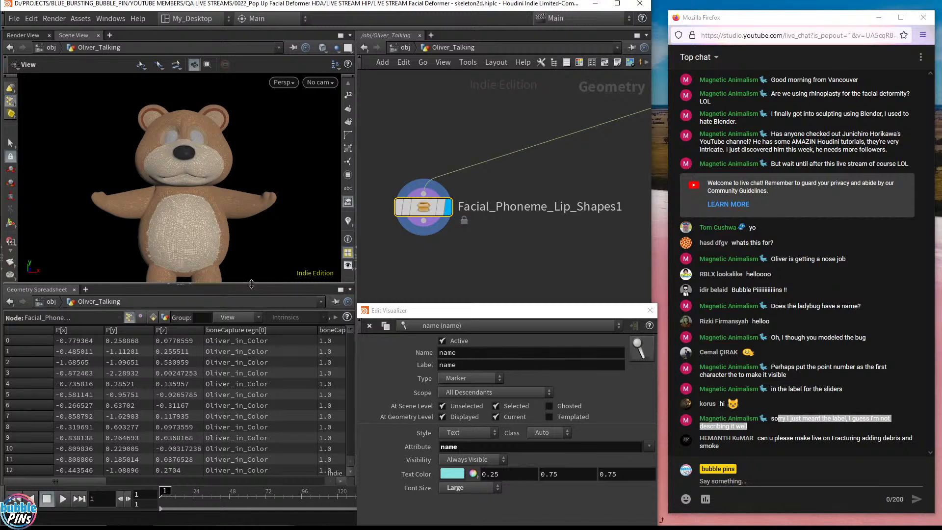
pyautogui.moveTo(251, 283); pyautogui.dragTo(251, 395)
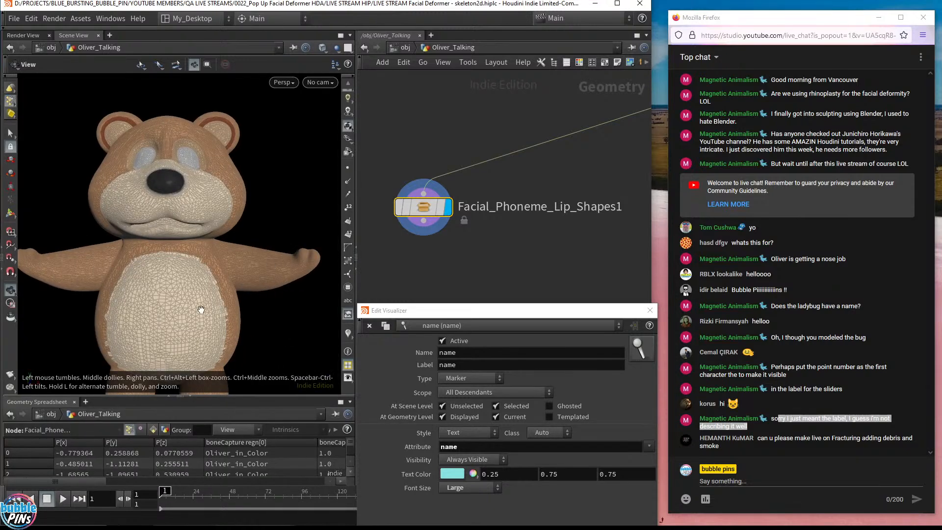
pyautogui.moveTo(199, 311); pyautogui.dragTo(217, 300, button='right')
pyautogui.moveTo(217, 301); pyautogui.dragTo(222, 281)
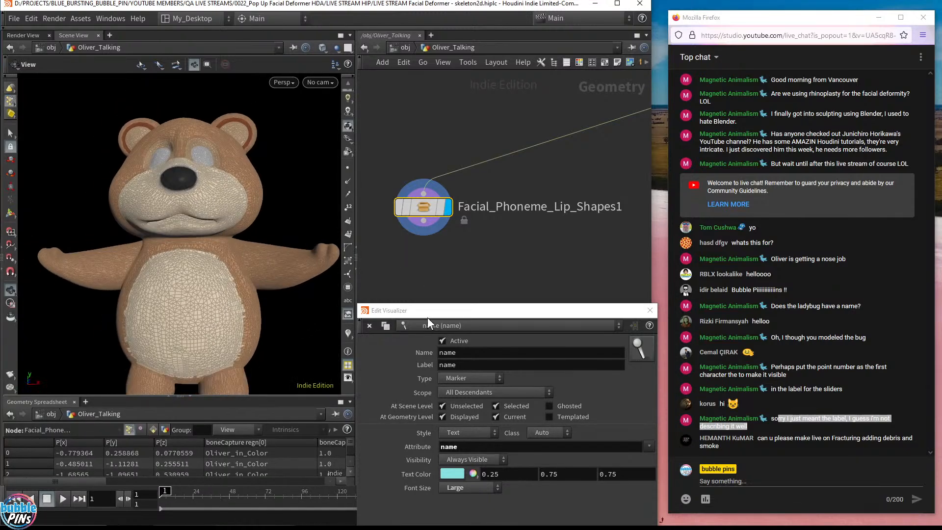
# Step: Close the visualizer settings window and highlight the live chat request about fracturing with debris and smoke
pyautogui.moveTo(427, 310); pyautogui.dragTo(345, 235)
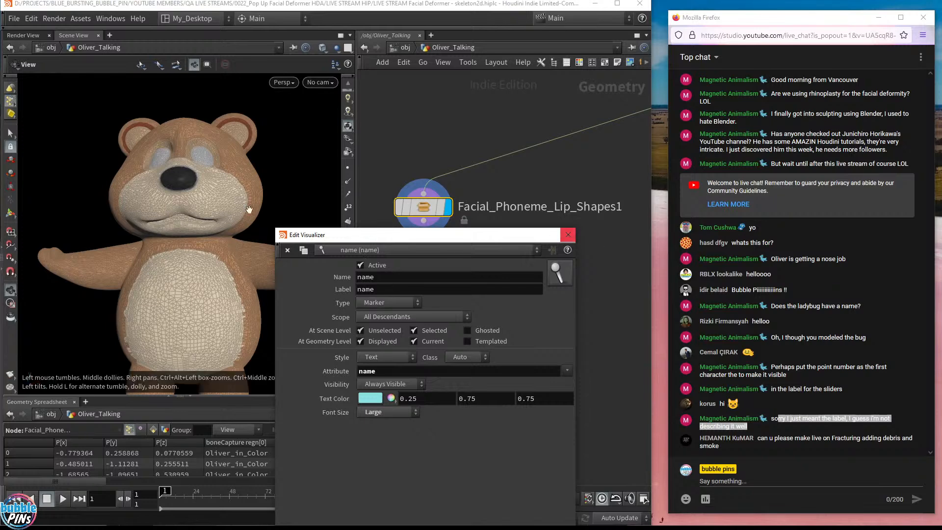
pyautogui.moveTo(275, 228); pyautogui.dragTo(231, 319)
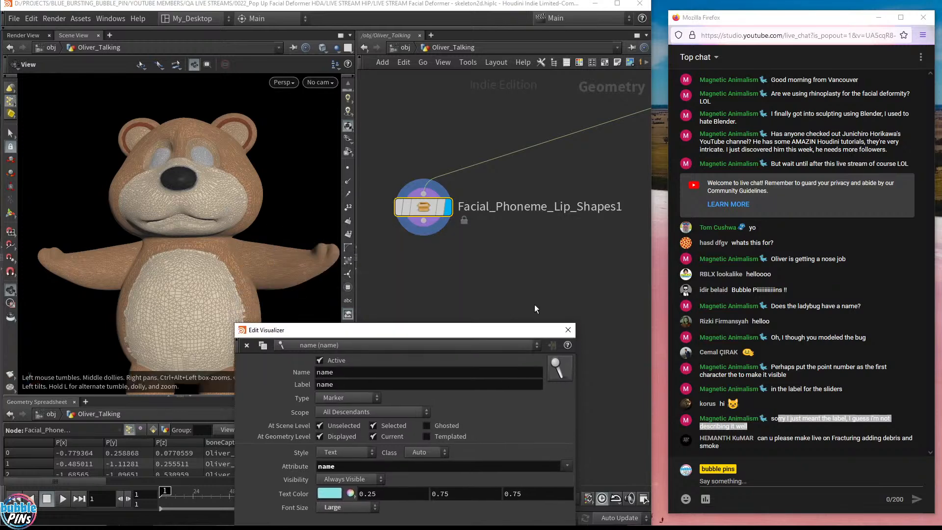
pyautogui.click(568, 329)
pyautogui.click(840, 435)
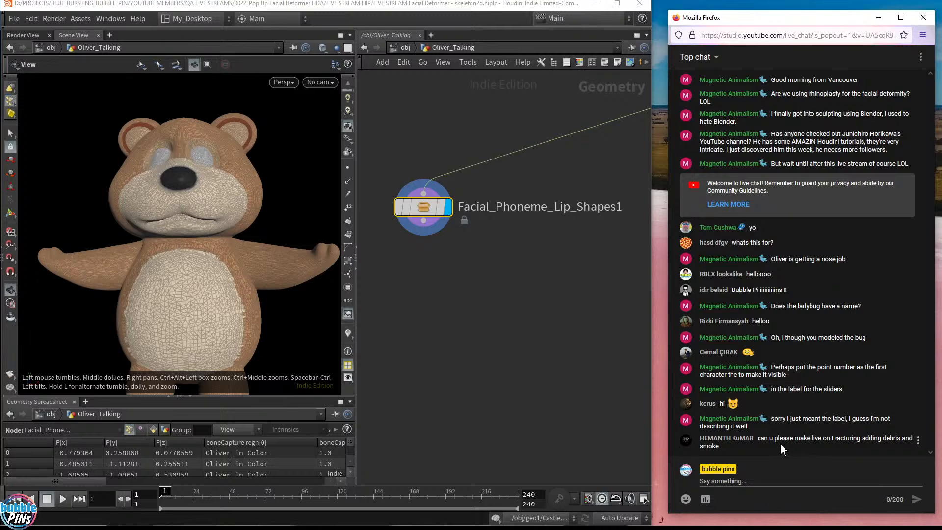
pyautogui.moveTo(764, 438); pyautogui.dragTo(810, 450)
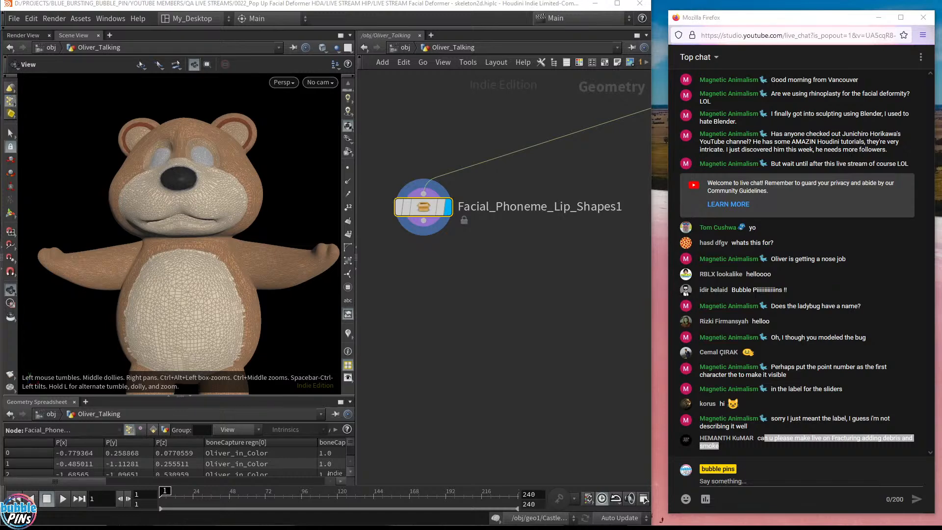
# Step: Switch to the web browser, search the bubble pins YouTube channel for "destruction" and look through the videos
pyautogui.moveTo(941, 167); pyautogui.dragTo(477, 32)
pyautogui.click(203, 186)
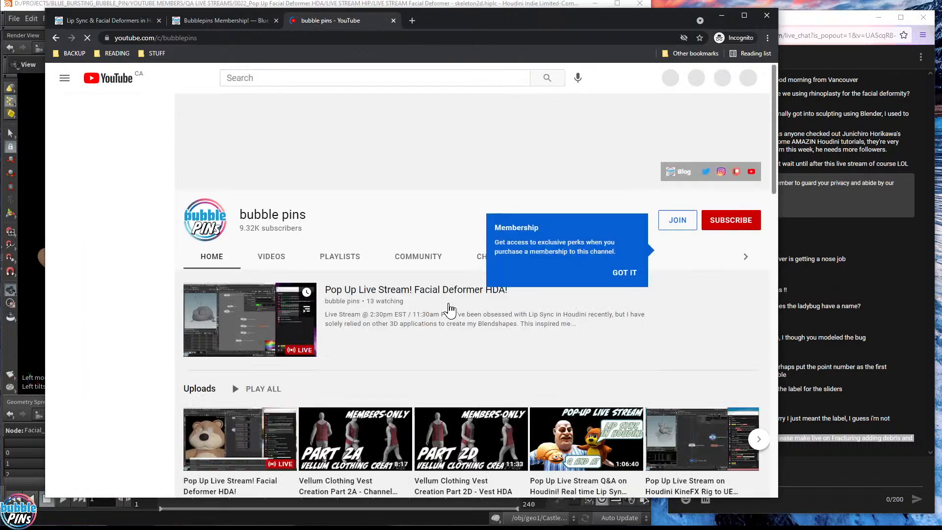
pyautogui.click(271, 256)
pyautogui.click(619, 256)
pyautogui.write('destruction')
pyautogui.press('Return')
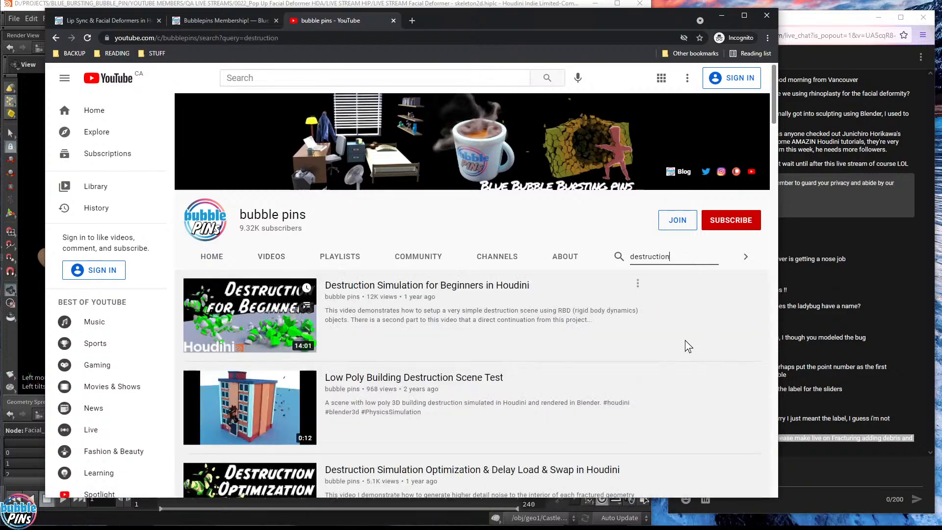
pyautogui.scroll(-13, 550, 348)
pyautogui.scroll(-3, 540, 346)
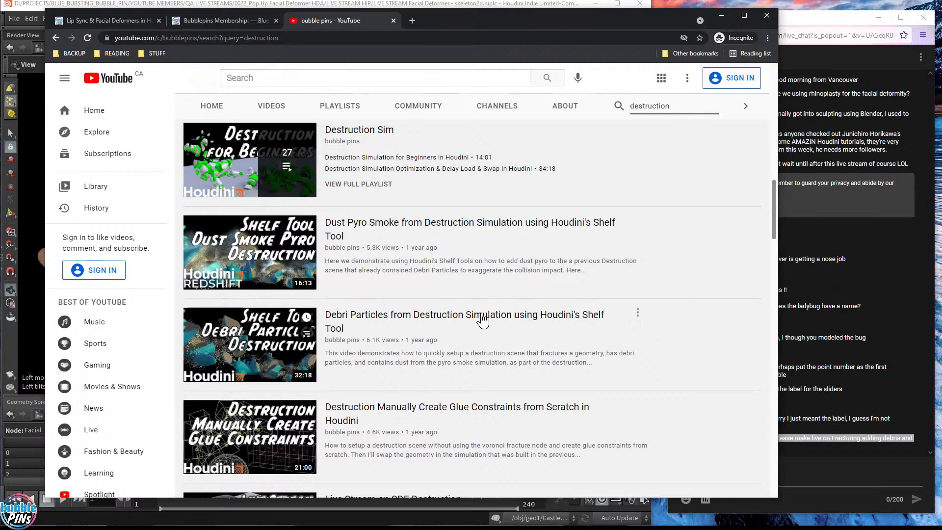
# Step: Open the Debri Particles from Destruction Simulation video in a new tab, copy its link, and put the browser away
pyautogui.click(847, 495)
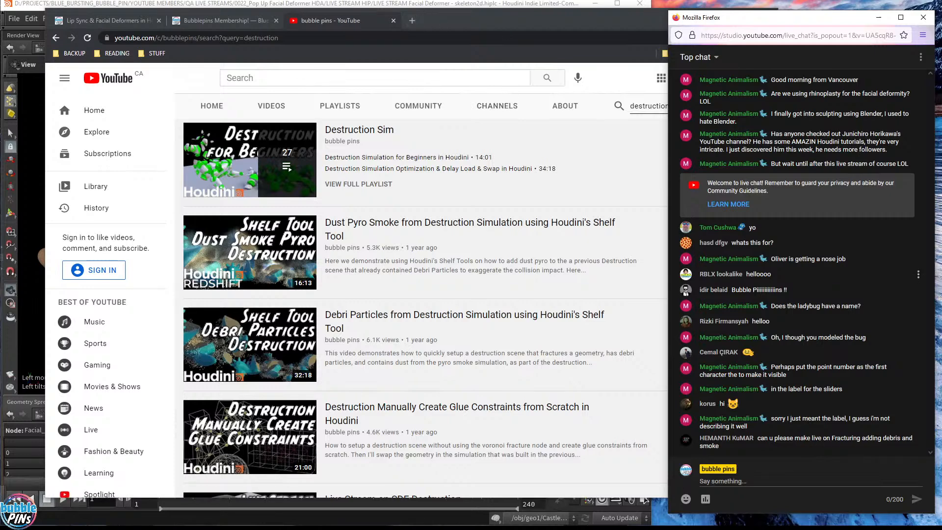
pyautogui.rightClick(429, 314)
pyautogui.click(456, 324)
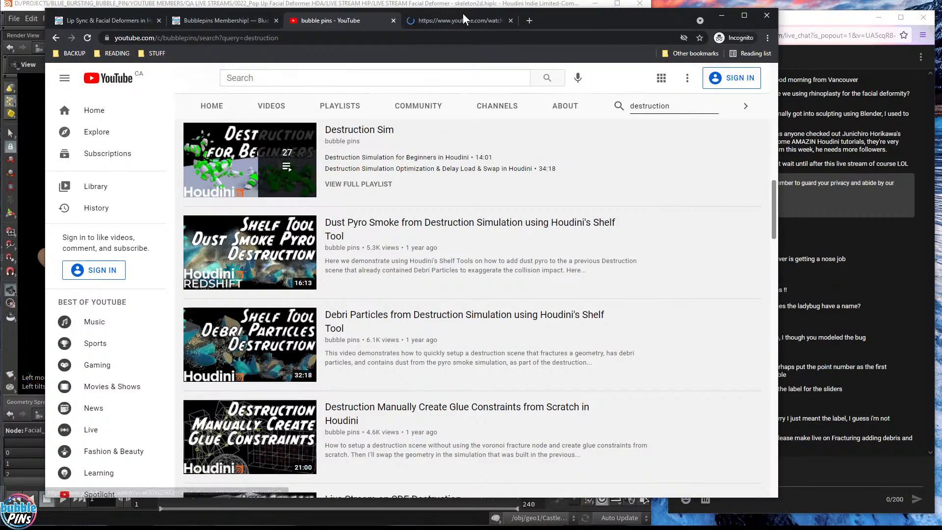
pyautogui.click(464, 20)
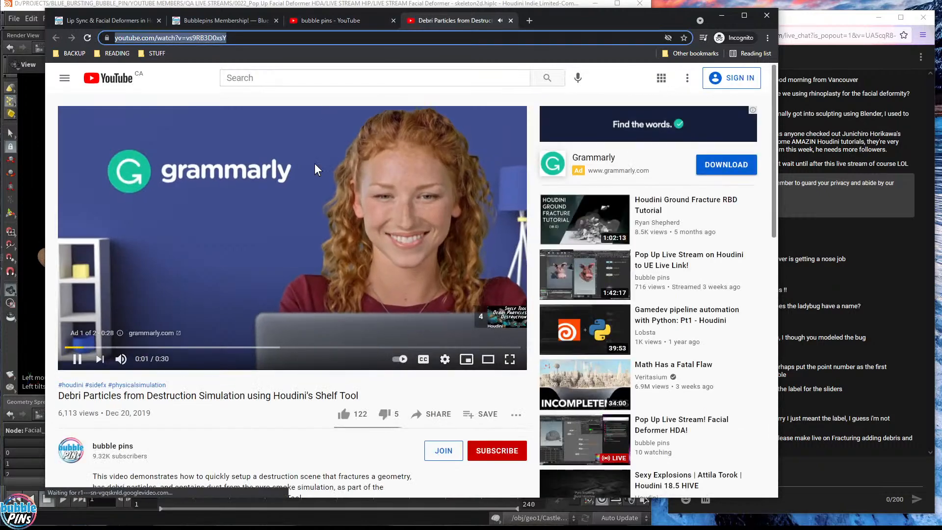
pyautogui.click(511, 20)
pyautogui.click(721, 15)
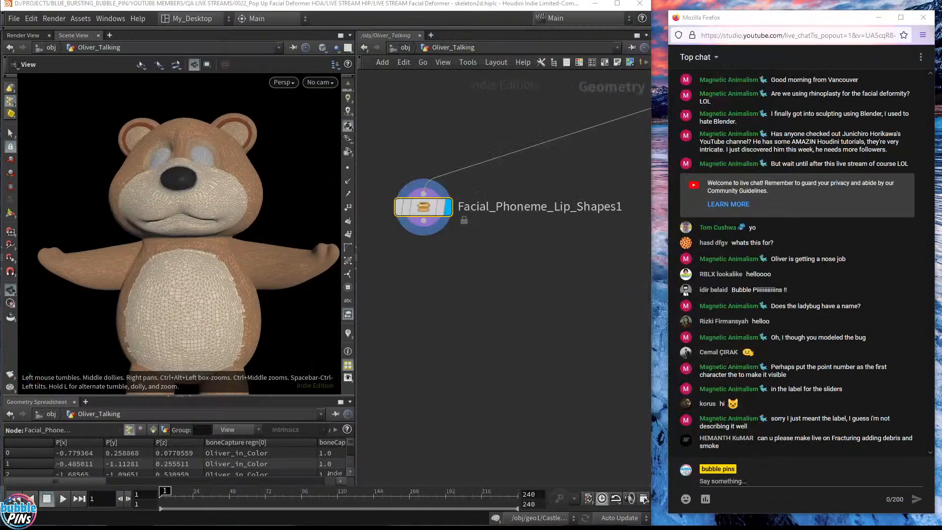
pyautogui.click(751, 481)
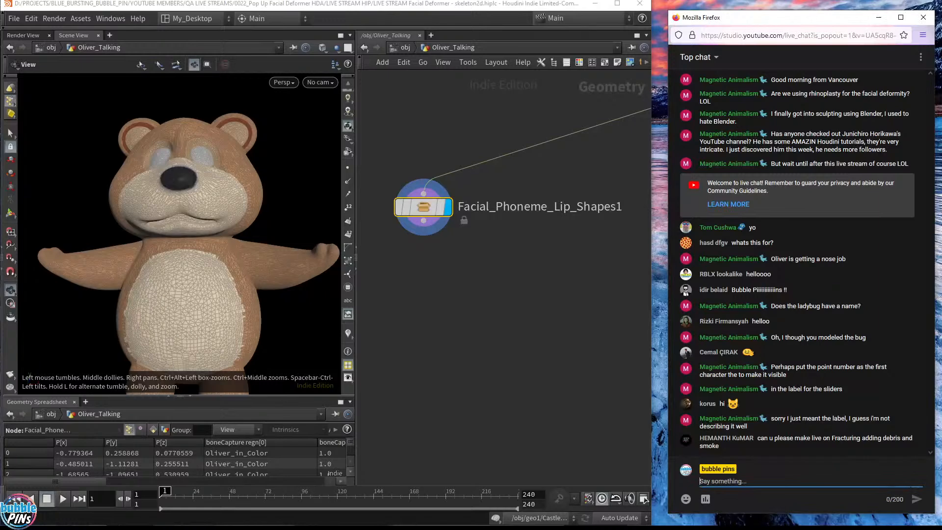
pyautogui.write('Debri Particles (Shelf Tool):')
pyautogui.write('https://www.youtube.com/watch?v=vs9RB3D0xsY')
pyautogui.press('Return')
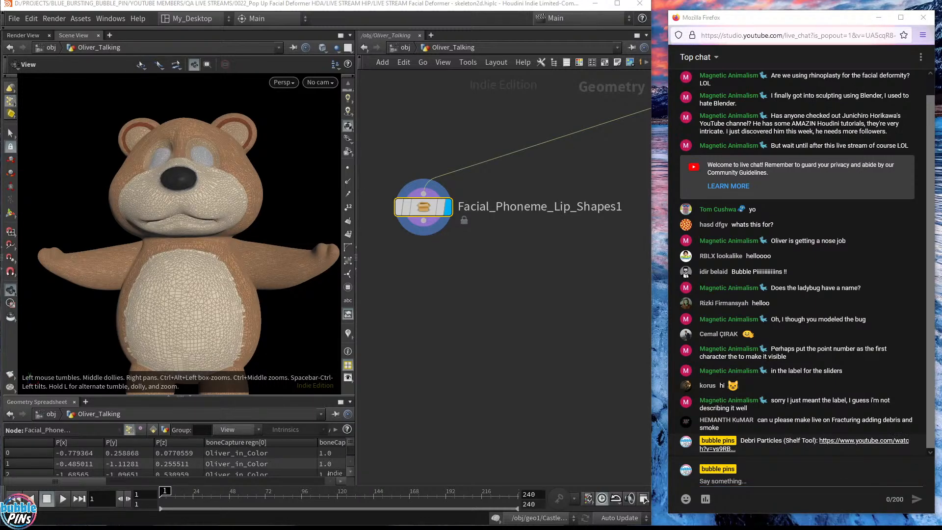
pyautogui.click(746, 482)
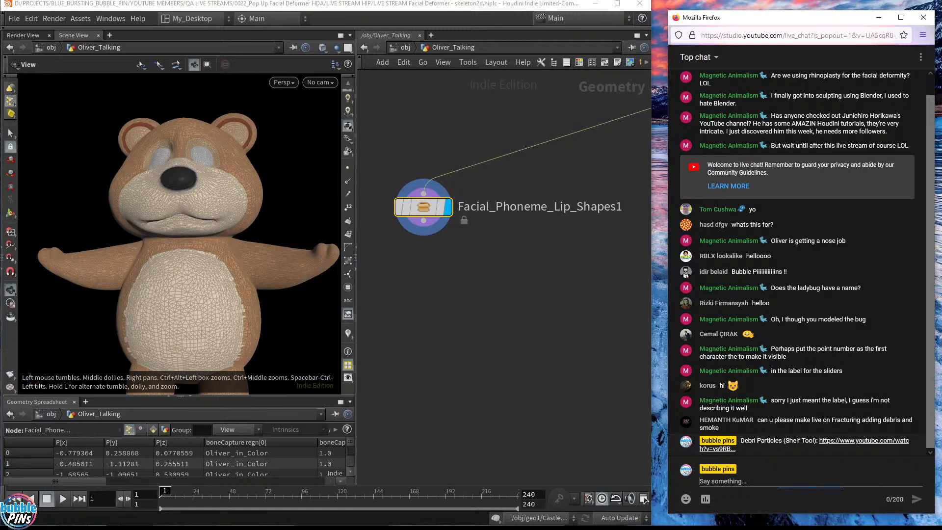
pyautogui.write('Dust Pyro (Shelf To')
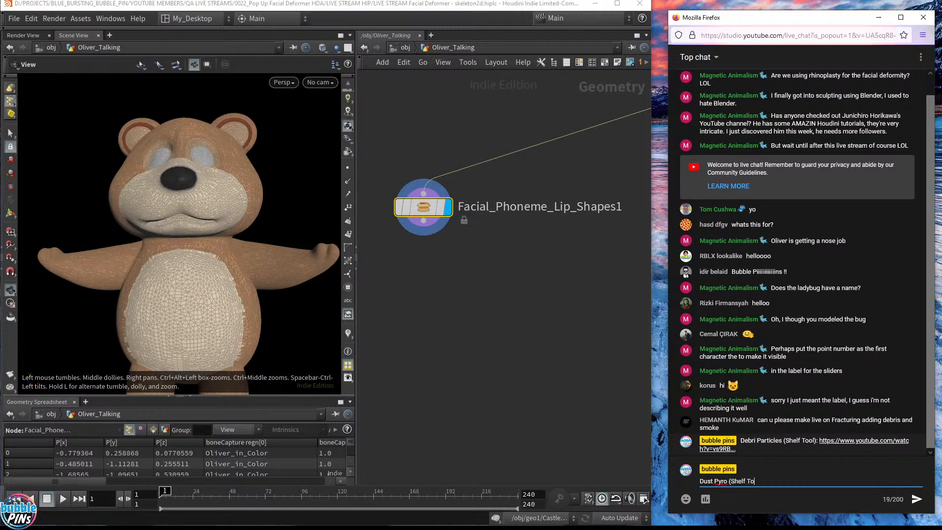
pyautogui.write('ol):')
pyautogui.write('https://www.youtube.com/watch?v=xfwdEN5yh_I')
pyautogui.press('Return')
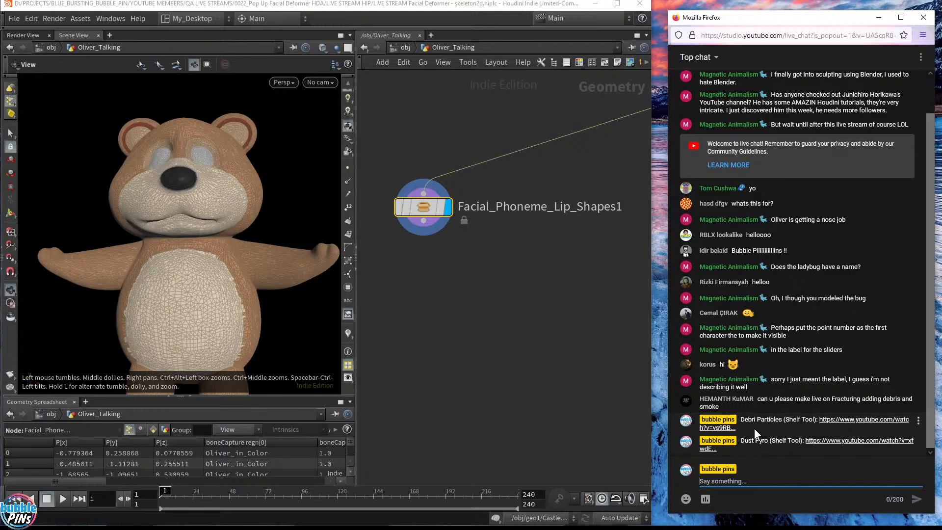
# Step: Widen the Houdini window slightly and go up from Oliver_Talking to the obj level in the network
pyautogui.click(473, 317)
pyautogui.scroll(-2, 487, 318)
pyautogui.scroll(2, 488, 314)
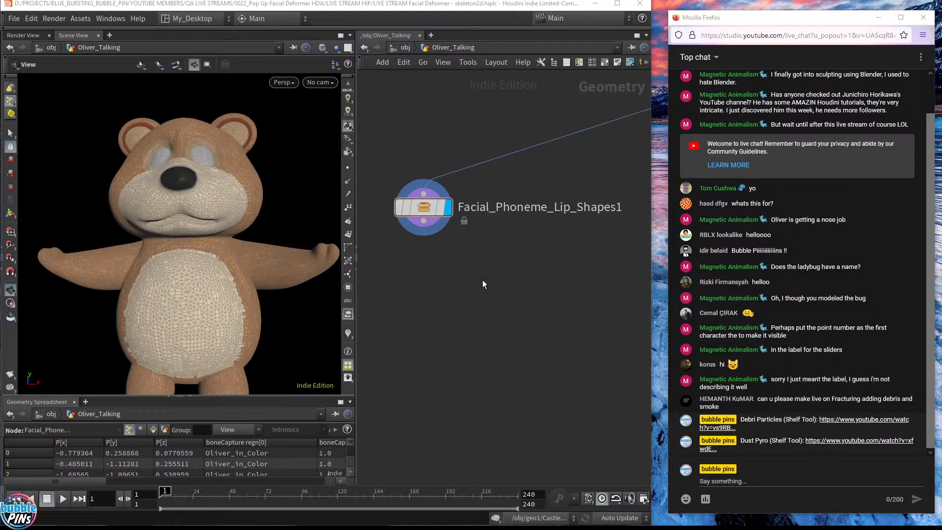
pyautogui.moveTo(652, 257); pyautogui.dragTo(662, 253)
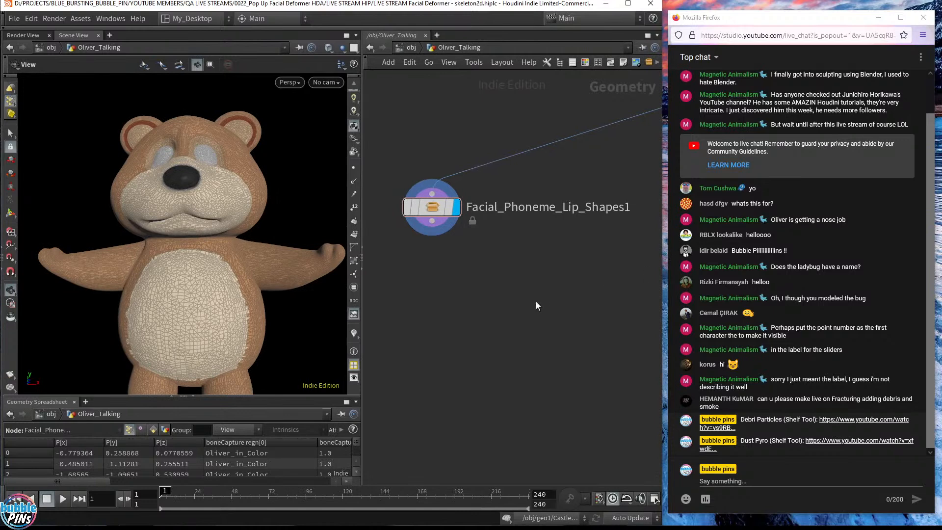
pyautogui.click(413, 47)
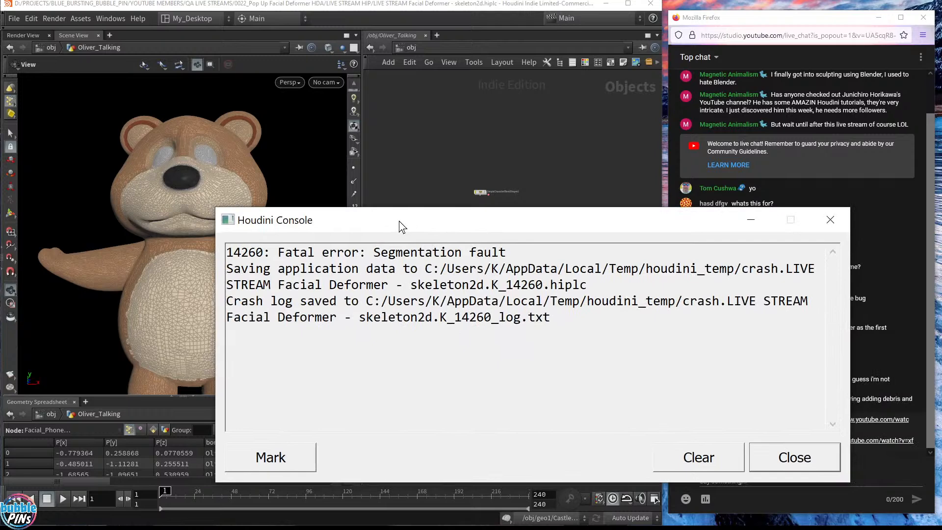
# Step: Clear and close the Houdini Console, and play the bear face sequence in the MPlay window
pyautogui.click(720, 461)
pyautogui.click(812, 454)
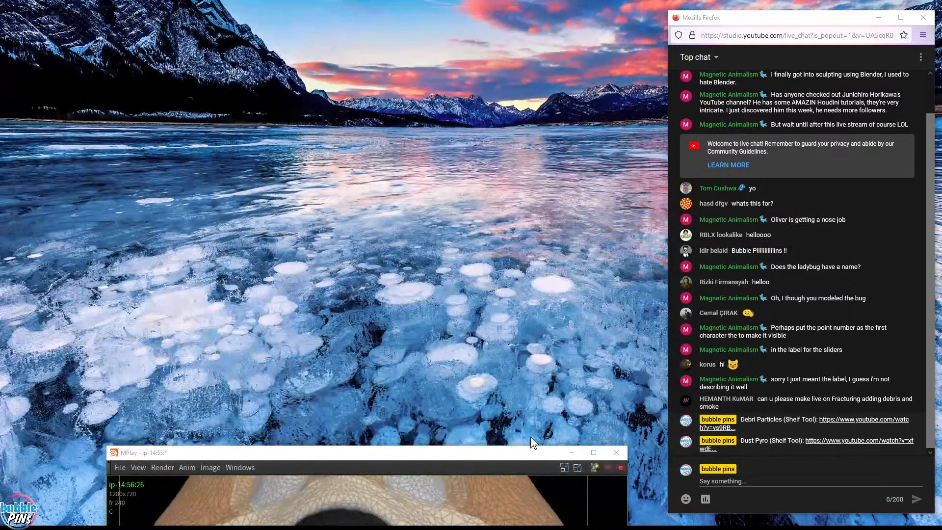
pyautogui.moveTo(510, 456); pyautogui.dragTo(473, 101)
pyautogui.click(131, 396)
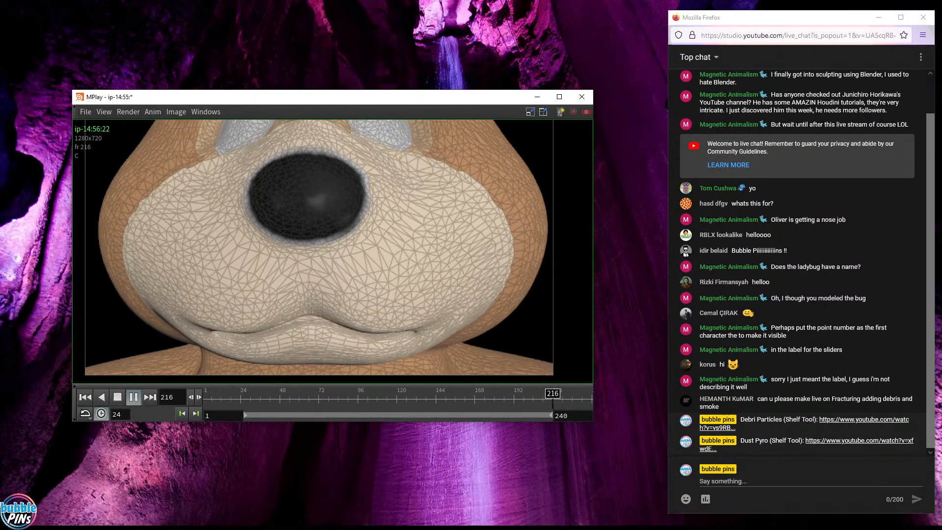
# Step: Close the MPlay window, open the recent file "LIVE STREAM Facial Deformer - skeleton2d.hiplc" in Houdini, and check the live chat while it loads
pyautogui.click(582, 97)
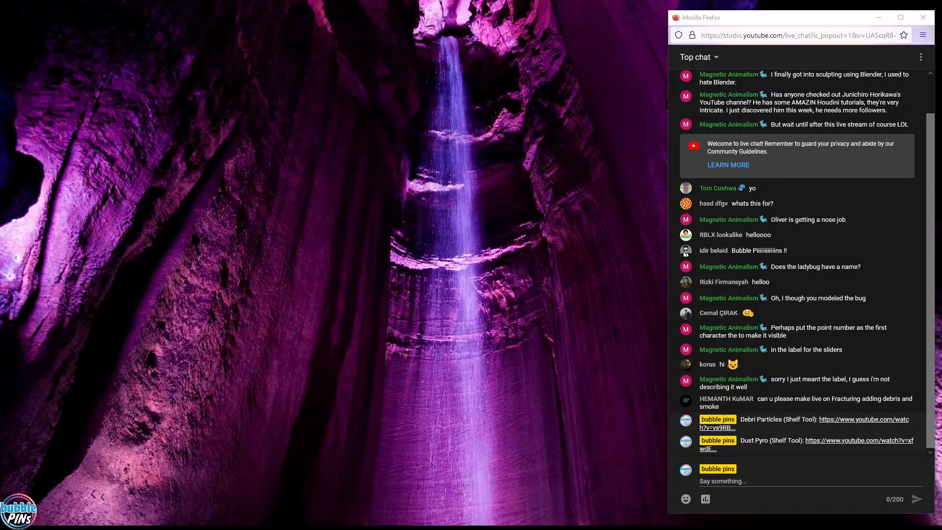
pyautogui.moveTo(941, 167); pyautogui.dragTo(509, 1)
pyautogui.click(13, 14)
pyautogui.moveTo(30, 64)
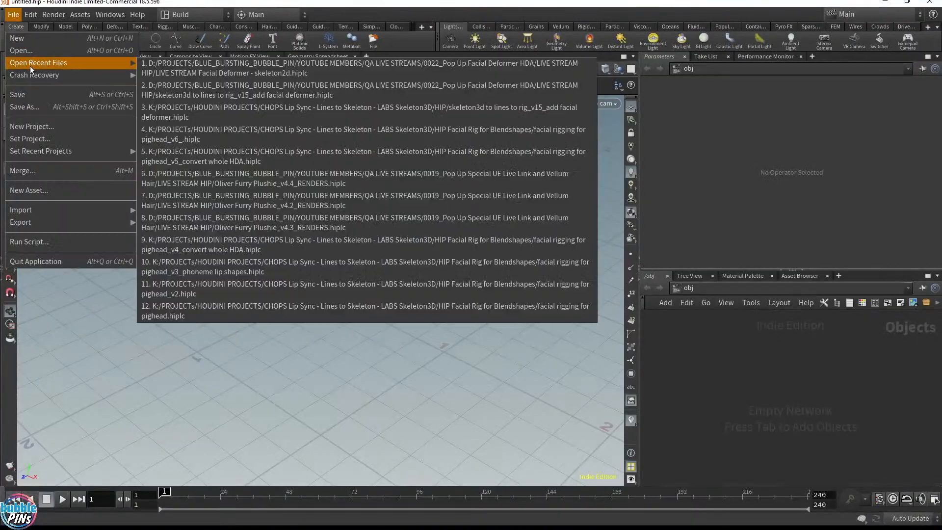
pyautogui.click(277, 73)
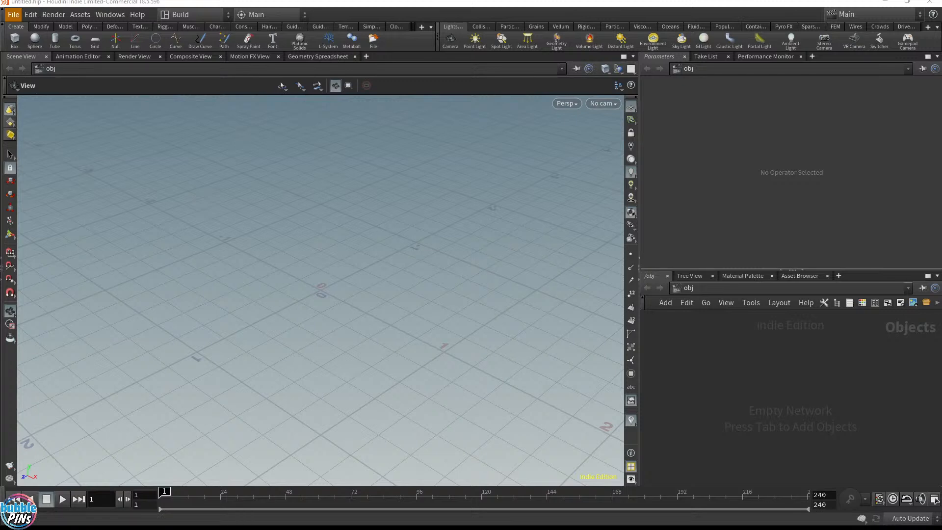
pyautogui.hotkey('alt', 'Tab')
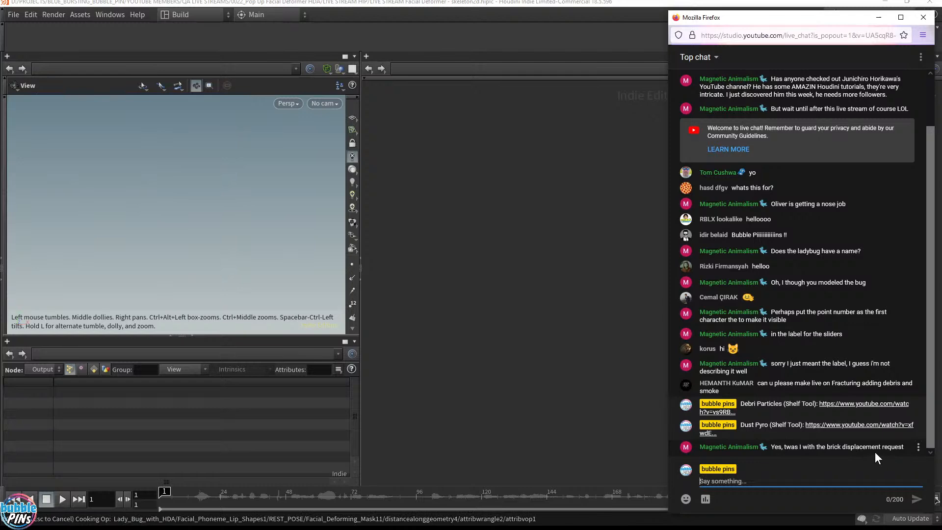
pyautogui.click(422, 254)
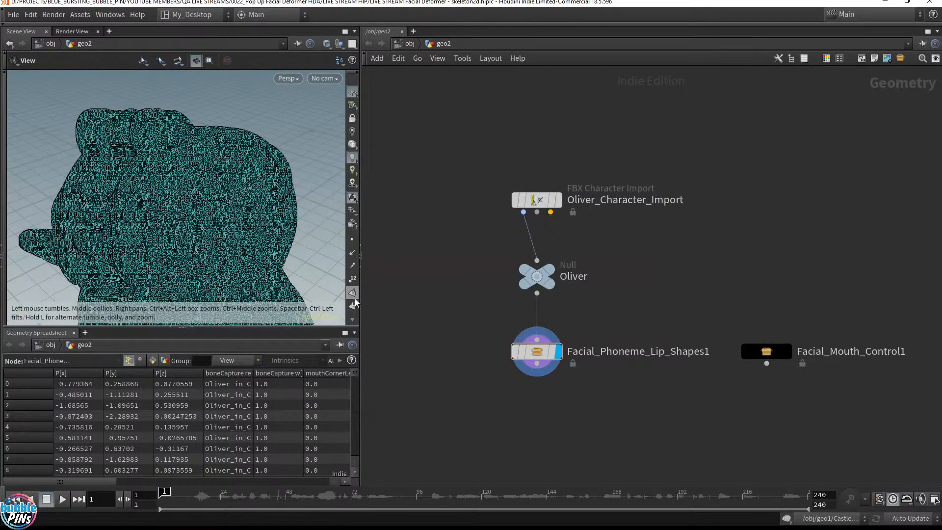
# Step: Turn off the dense marker overlay covering the bear, orbit to face the head, and save the scene
pyautogui.scroll(-5, 355, 302)
pyautogui.click(353, 264)
pyautogui.moveTo(207, 255); pyautogui.dragTo(258, 213)
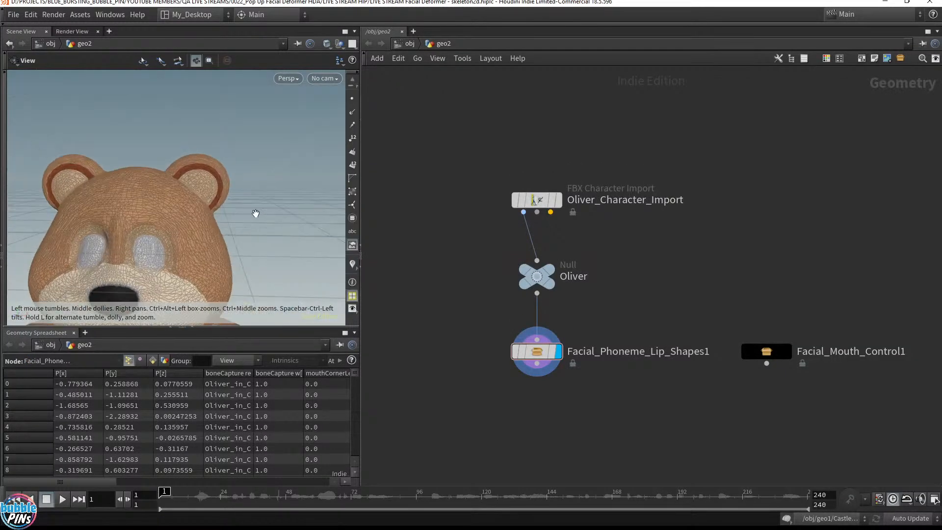
pyautogui.moveTo(421, 301); pyautogui.dragTo(437, 263, button='middle')
pyautogui.hotkey('ctrl', 's')
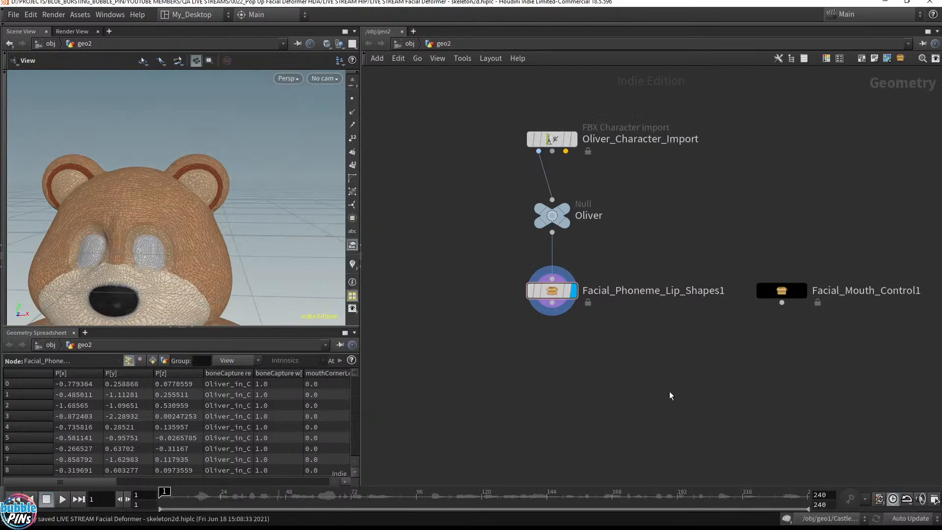
# Step: Examine the parameters of the Facial_Phoneme_Lip_Shapes1 node and close them again
pyautogui.moveTo(494, 330); pyautogui.dragTo(565, 292)
pyautogui.press('p')
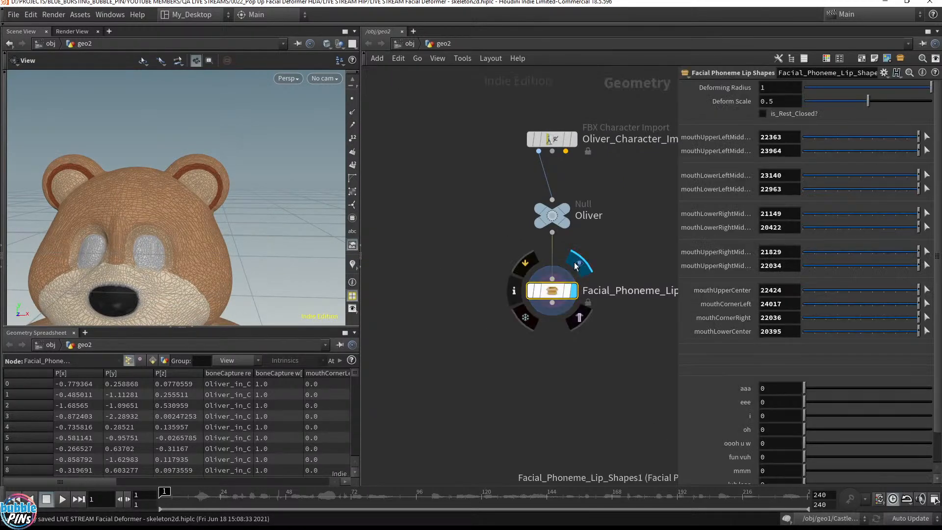
pyautogui.press('p')
# Step: Go up to the obj level, rename the geo2 object to Talking_Oliver, and save the scene
pyautogui.click(409, 43)
pyautogui.click(638, 417)
pyautogui.doubleClick(638, 417)
pyautogui.write('TaL')
pyautogui.press('BackSpace')
pyautogui.press('BackSpace')
pyautogui.write('lking_Oliver')
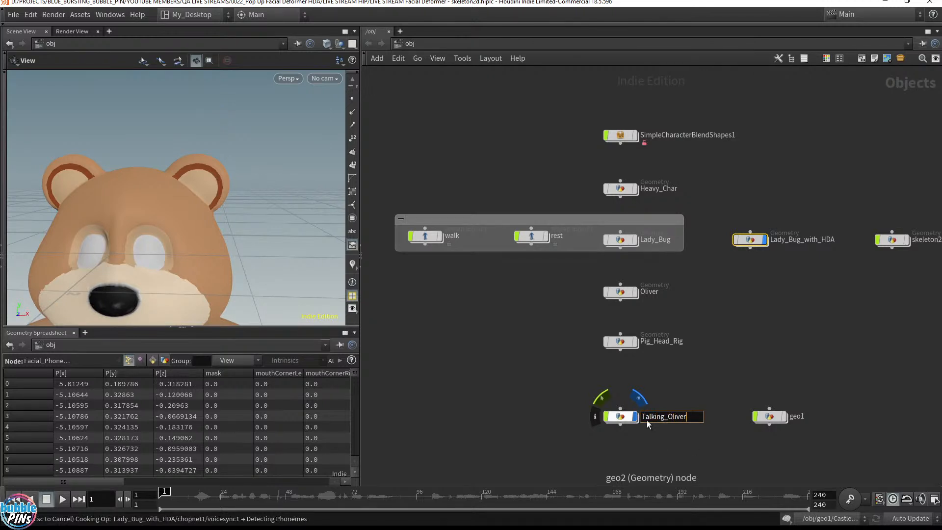
pyautogui.press('Return')
pyautogui.hotkey('ctrl', 's')
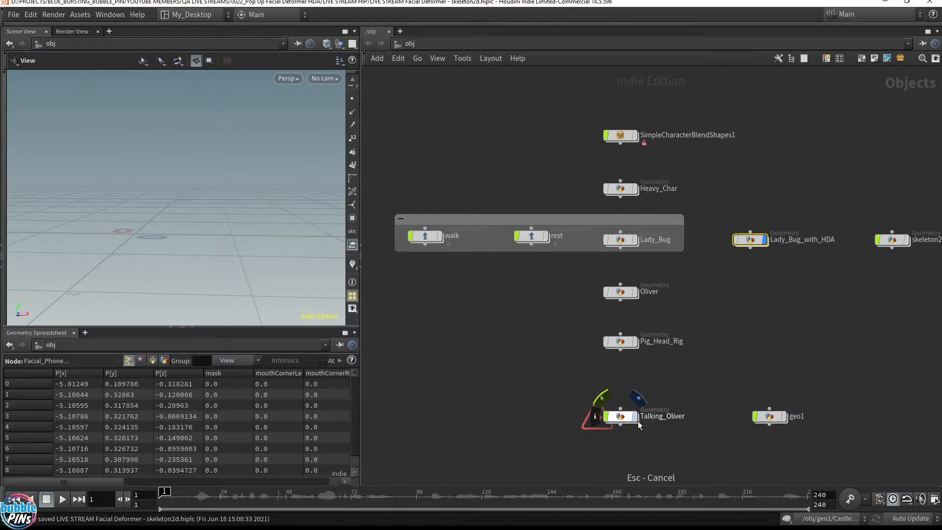
# Step: Enter the geo1 object that holds the Castle_Tower1 asset
pyautogui.moveTo(871, 444); pyautogui.dragTo(708, 392, button='middle')
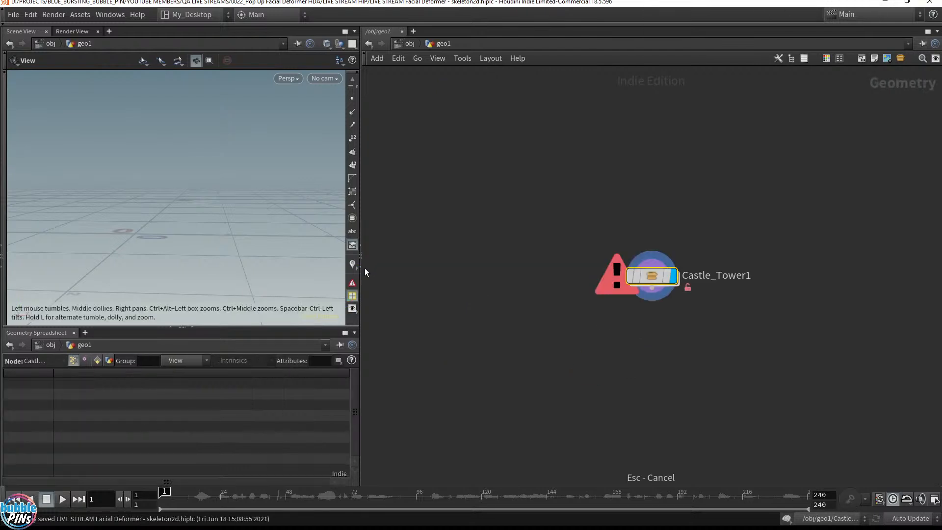
pyautogui.click(339, 43)
pyautogui.click(363, 89)
pyautogui.moveTo(653, 218); pyautogui.dragTo(511, 142, button='middle')
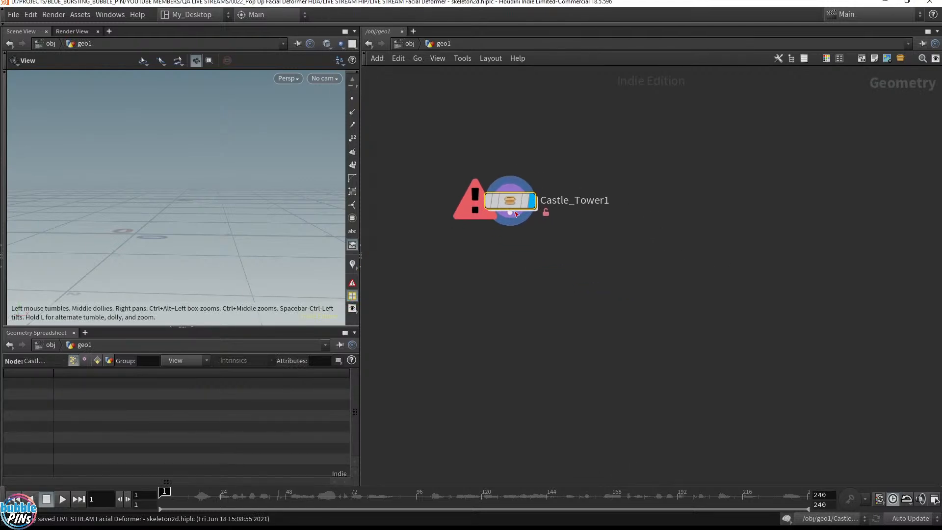
# Step: Check the playback mode in the Audio Panel and close the panel
pyautogui.click(922, 499)
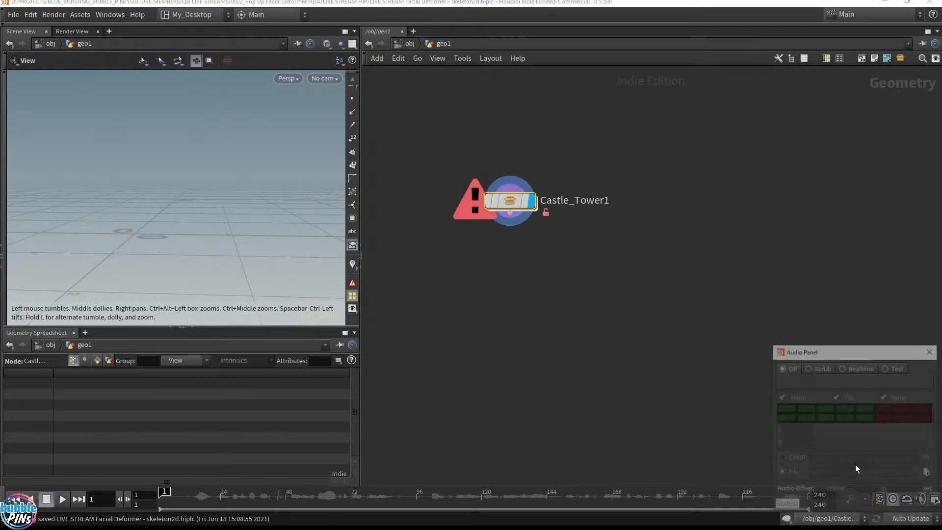
pyautogui.click(931, 350)
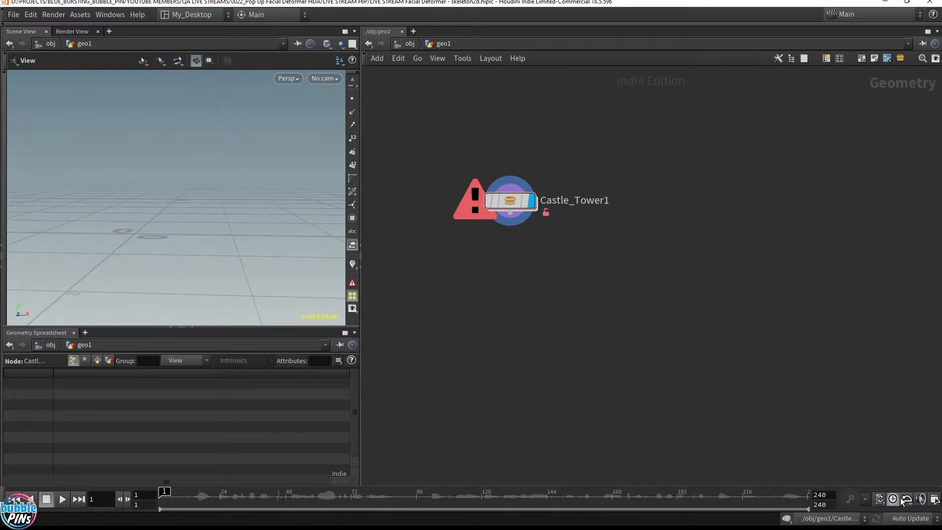
pyautogui.click(920, 499)
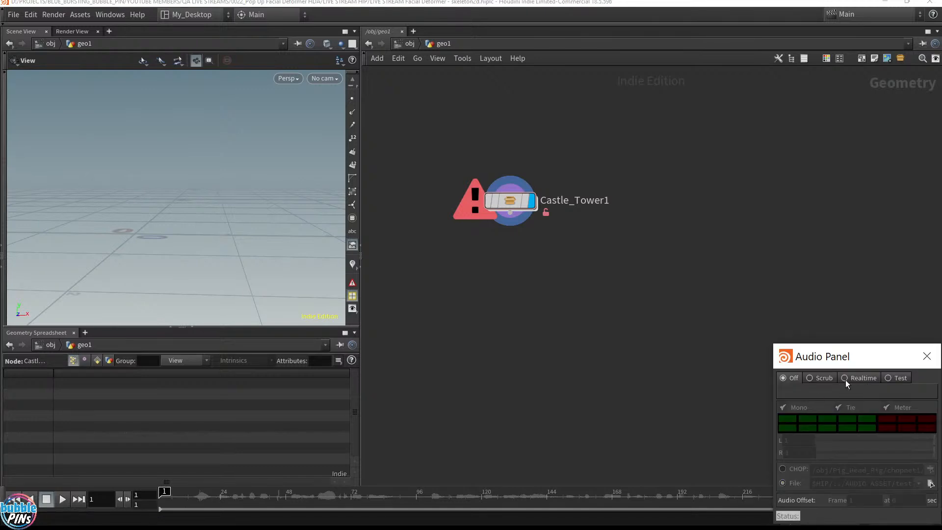
pyautogui.moveTo(878, 368); pyautogui.dragTo(725, 268)
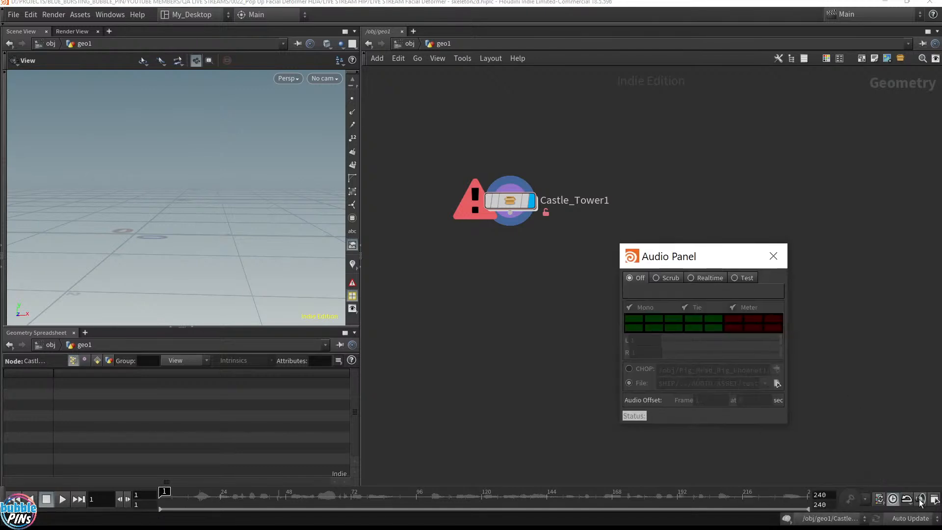
pyautogui.click(774, 256)
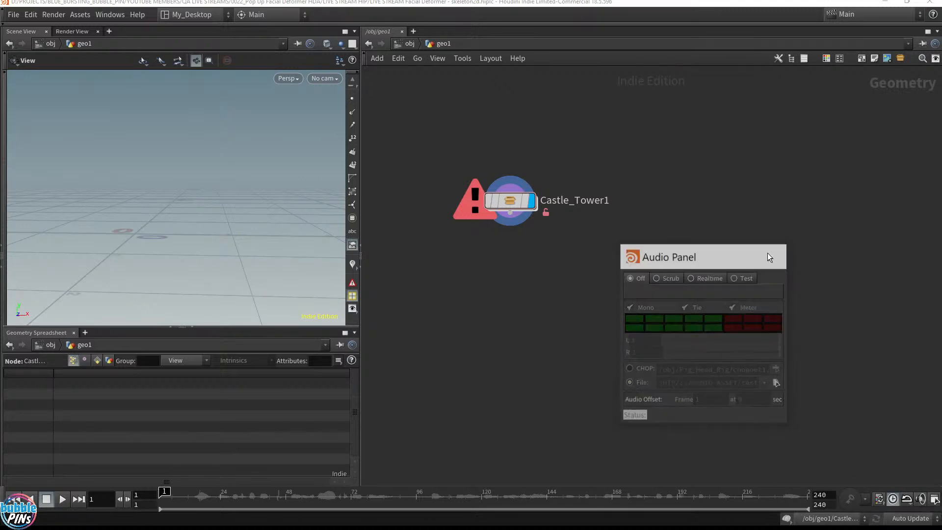
# Step: Try to match Castle_Tower1 to its current asset definition, and enter the asset's network
pyautogui.rightClick(506, 199)
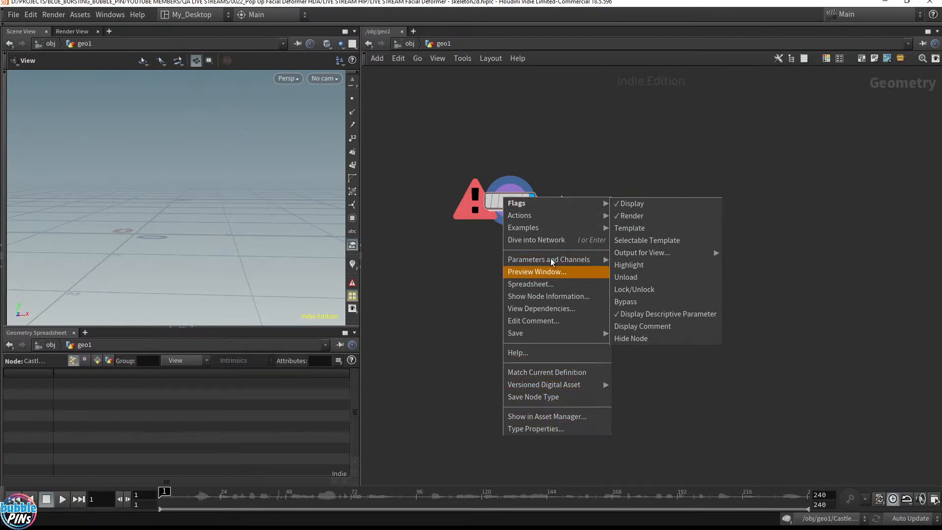
pyautogui.click(534, 373)
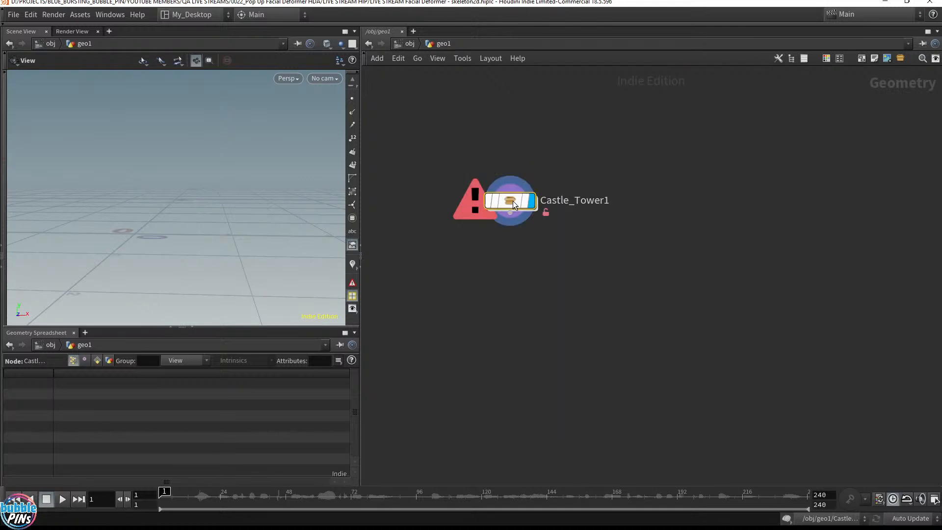
pyautogui.doubleClick(514, 201)
pyautogui.moveTo(714, 412); pyautogui.dragTo(731, 264, button='middle')
pyautogui.scroll(10, 661, 265)
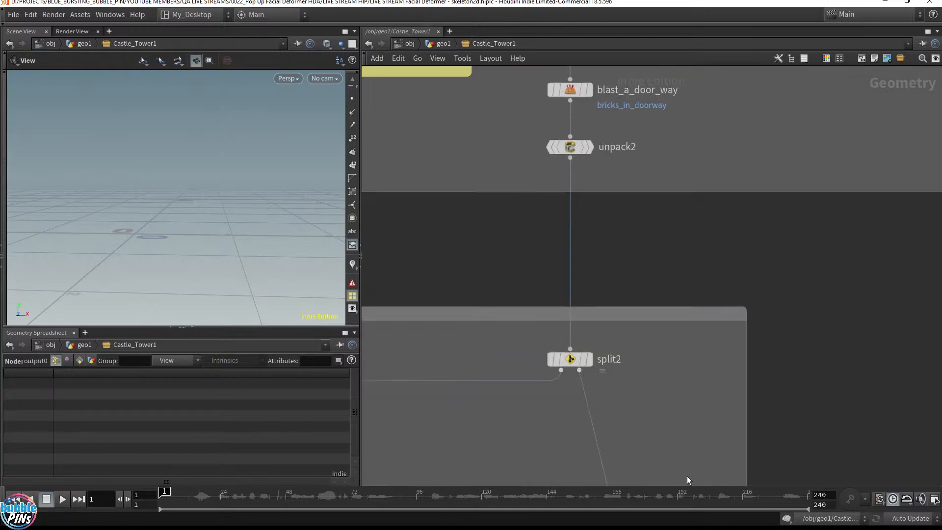
# Step: Find the Broken_Castle_Tower2 file cache below merge4, above the Doorway section, and display its result
pyautogui.moveTo(675, 396); pyautogui.dragTo(701, 179, button='middle')
pyautogui.moveTo(665, 442); pyautogui.dragTo(650, 229, button='middle')
pyautogui.moveTo(565, 304); pyautogui.dragTo(628, 5, button='middle')
pyautogui.moveTo(689, 430); pyautogui.dragTo(693, 210, button='middle')
pyautogui.moveTo(710, 360); pyautogui.dragTo(732, 190, button='middle')
pyautogui.moveTo(771, 293); pyautogui.dragTo(725, 301, button='middle')
pyautogui.scroll(-8, 581, 262)
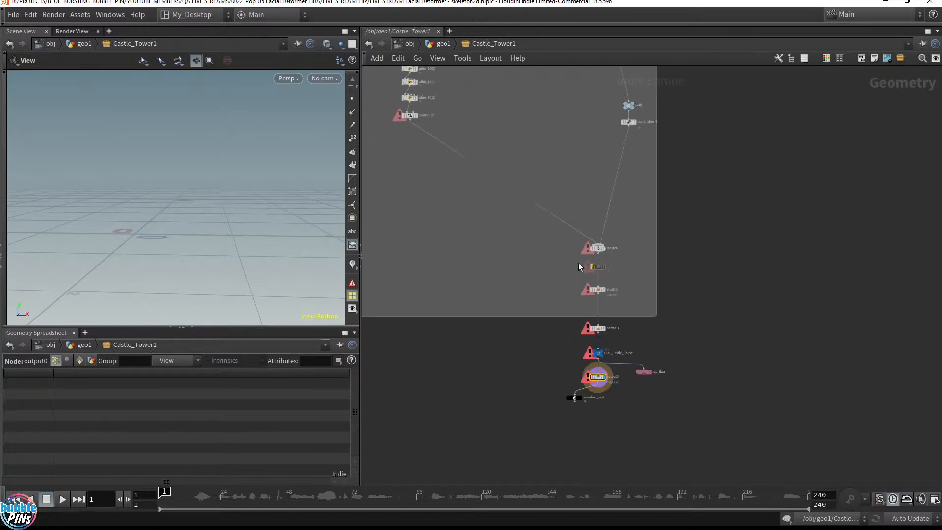
pyautogui.moveTo(731, 244); pyautogui.dragTo(735, 432, button='middle')
pyautogui.moveTo(765, 125); pyautogui.dragTo(732, 366, button='middle')
pyautogui.moveTo(742, 253); pyautogui.dragTo(807, 225, button='middle')
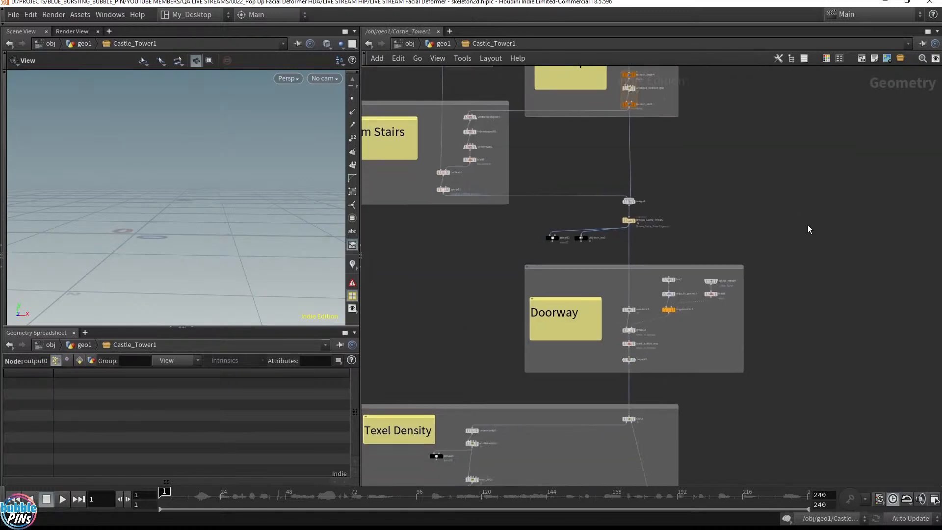
pyautogui.scroll(6, 550, 203)
pyautogui.moveTo(794, 261)
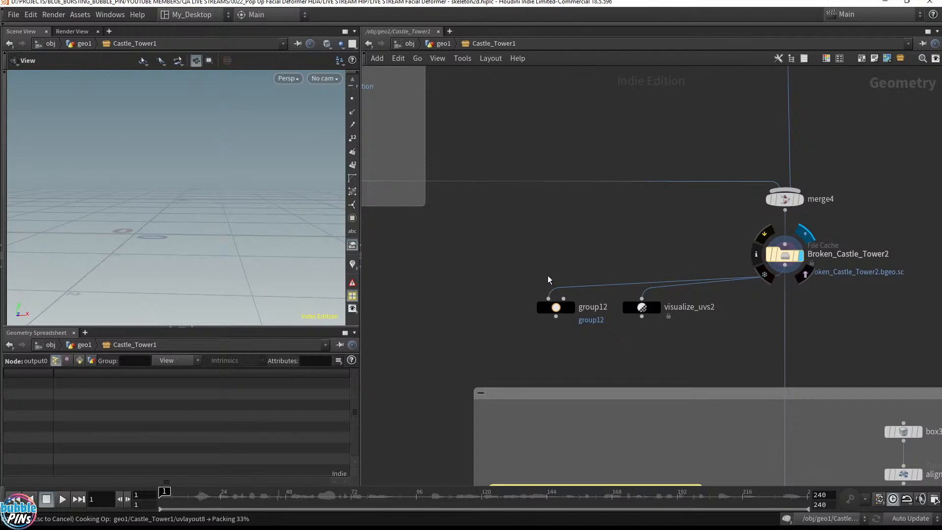
# Step: Browse the network up to the Slicing into Levels section, and enlarge the viewport over the spreadsheet to inspect the whole broken tower
pyautogui.scroll(-5, 574, 220)
pyautogui.moveTo(585, 208); pyautogui.dragTo(577, 423, button='middle')
pyautogui.moveTo(759, 191)
pyautogui.mouseDown(button='middle')
pyautogui.moveTo(757, 363)
pyautogui.moveTo(736, 350)
pyautogui.mouseUp(button='middle')
pyautogui.moveTo(738, 113); pyautogui.dragTo(730, 326, button='middle')
pyautogui.moveTo(746, 225); pyautogui.dragTo(712, 436, button='middle')
pyautogui.moveTo(637, 150); pyautogui.dragTo(667, 326, button='middle')
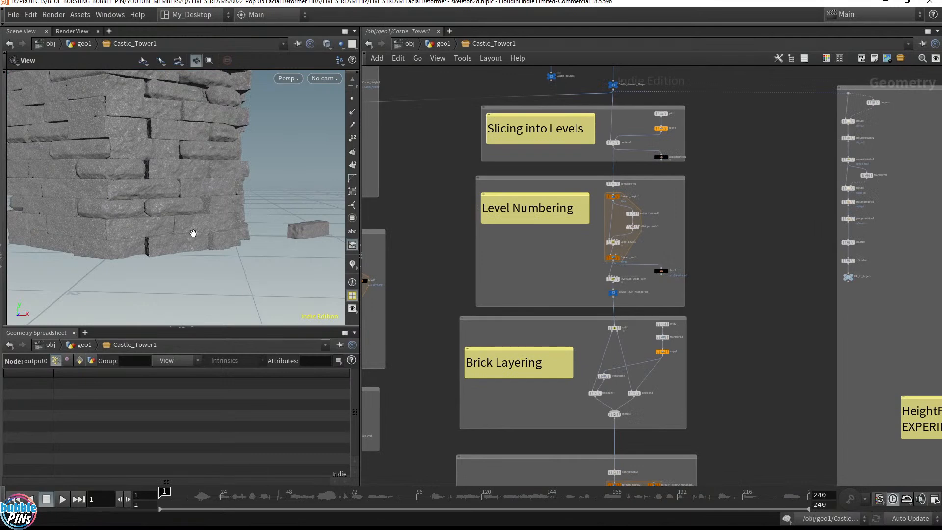
pyautogui.click(193, 327)
pyautogui.moveTo(196, 315); pyautogui.dragTo(278, 316)
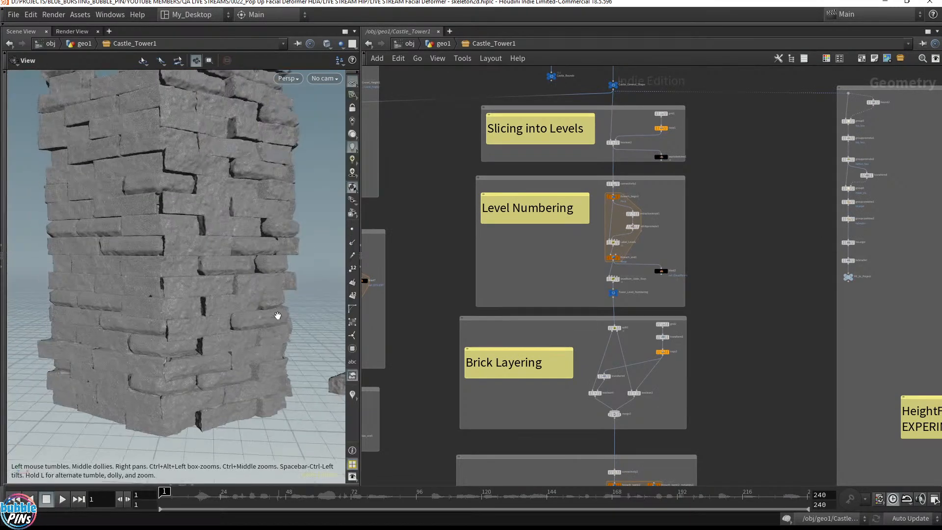
pyautogui.moveTo(278, 315); pyautogui.dragTo(260, 279, button='middle')
pyautogui.moveTo(261, 280); pyautogui.dragTo(248, 311)
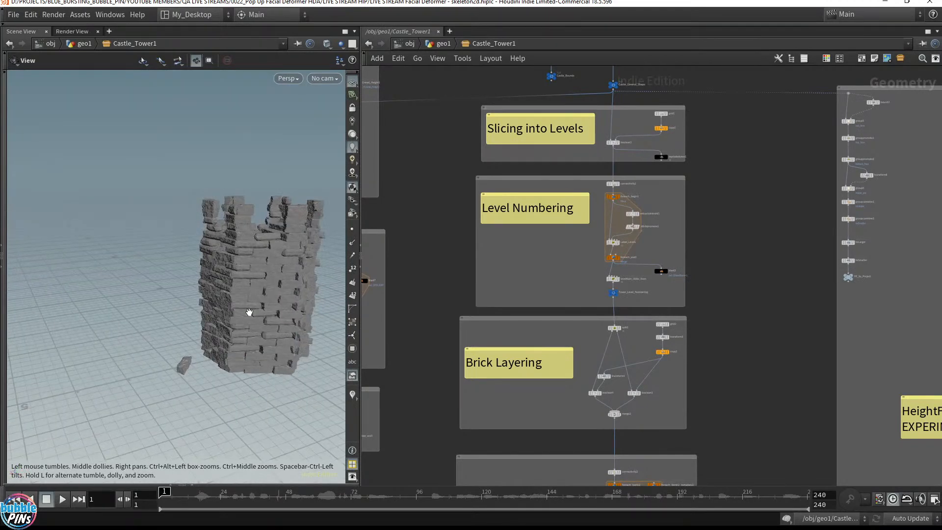
pyautogui.scroll(5, 590, 166)
pyautogui.scroll(-5, 661, 193)
# Step: Snap the Houdini window beside the live chat and widen it until it meets the chat window
pyautogui.moveTo(741, 199); pyautogui.dragTo(715, 429, button='middle')
pyautogui.moveTo(770, 275); pyautogui.dragTo(795, 318, button='middle')
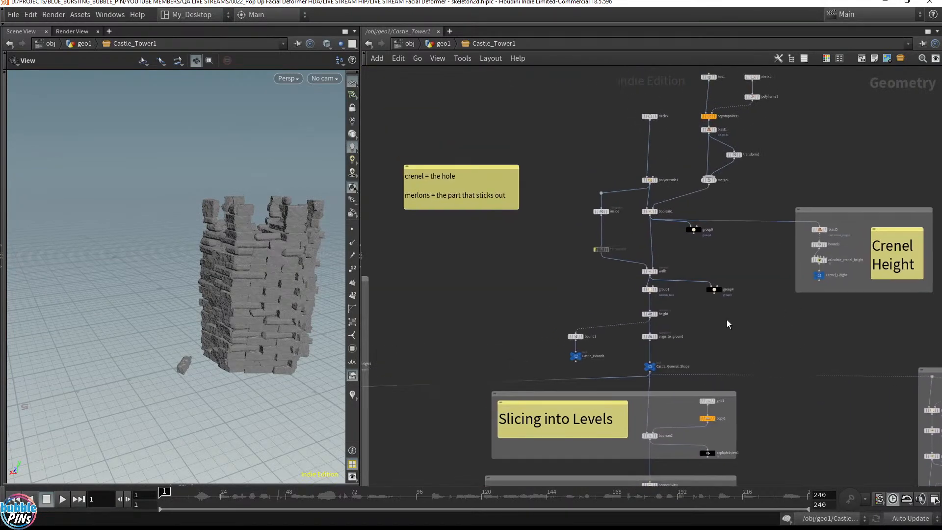
pyautogui.moveTo(744, 5); pyautogui.dragTo(1, 293)
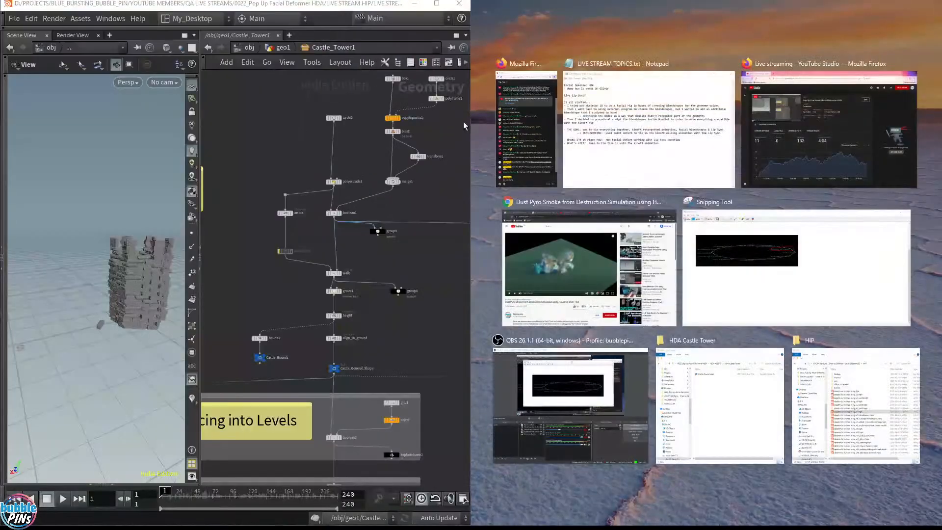
pyautogui.click(486, 126)
pyautogui.moveTo(471, 127); pyautogui.dragTo(667, 140)
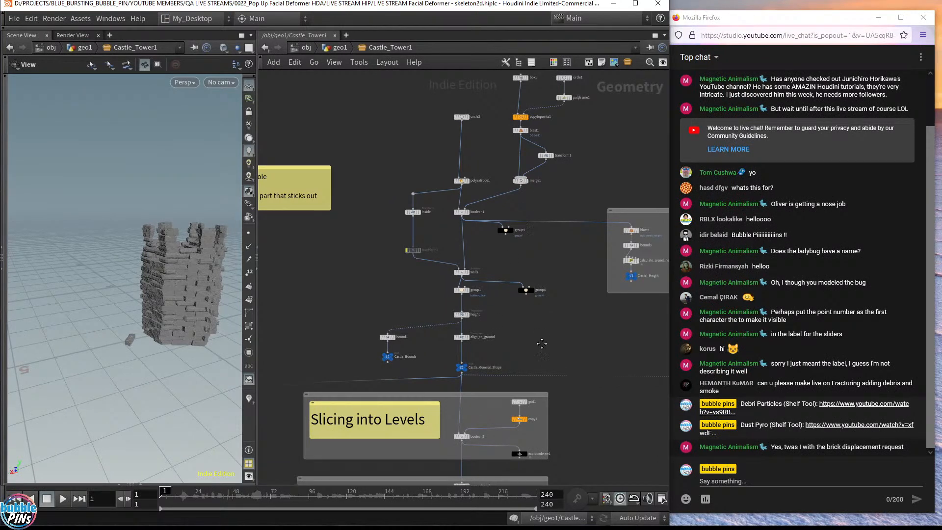
# Step: Display the Castle_General_Shape null and orbit around the plain tower shape
pyautogui.moveTo(473, 364); pyautogui.dragTo(536, 266, button='middle')
pyautogui.scroll(5, 536, 267)
pyautogui.click(519, 278)
pyautogui.moveTo(196, 235); pyautogui.dragTo(139, 212)
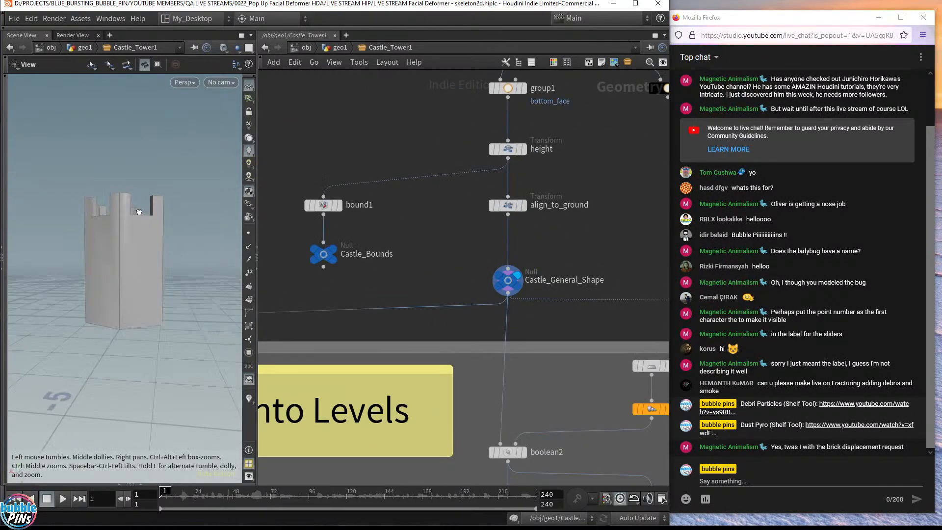
pyautogui.moveTo(141, 148); pyautogui.dragTo(151, 250)
pyautogui.moveTo(141, 249); pyautogui.dragTo(191, 223, button='middle')
pyautogui.moveTo(192, 222); pyautogui.dragTo(204, 250, button='right')
pyautogui.moveTo(204, 250); pyautogui.dragTo(159, 243)
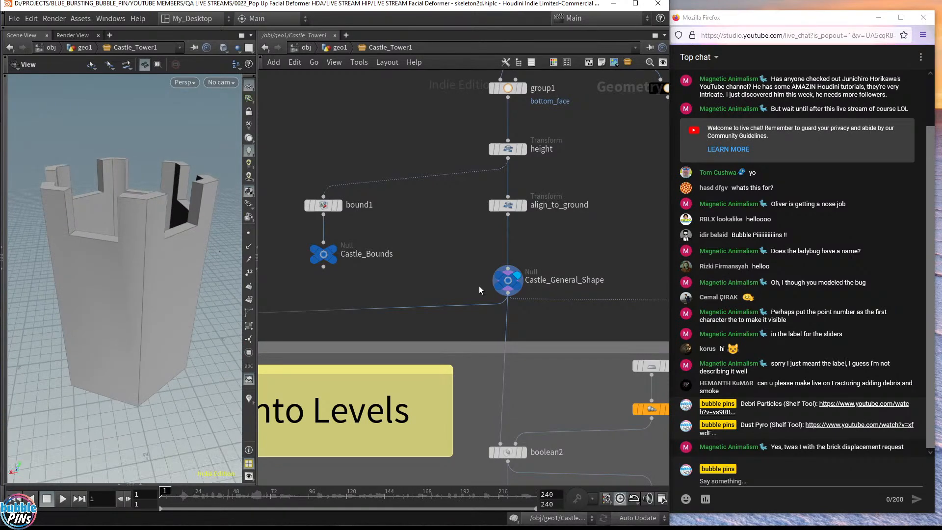
# Step: Display the boolean2 cut in the Slicing into Levels section, followed by its explodedview1 node, to inspect the tower's levels
pyautogui.click(508, 280)
pyautogui.scroll(-3, 552, 332)
pyautogui.moveTo(546, 372); pyautogui.dragTo(546, 189, button='middle')
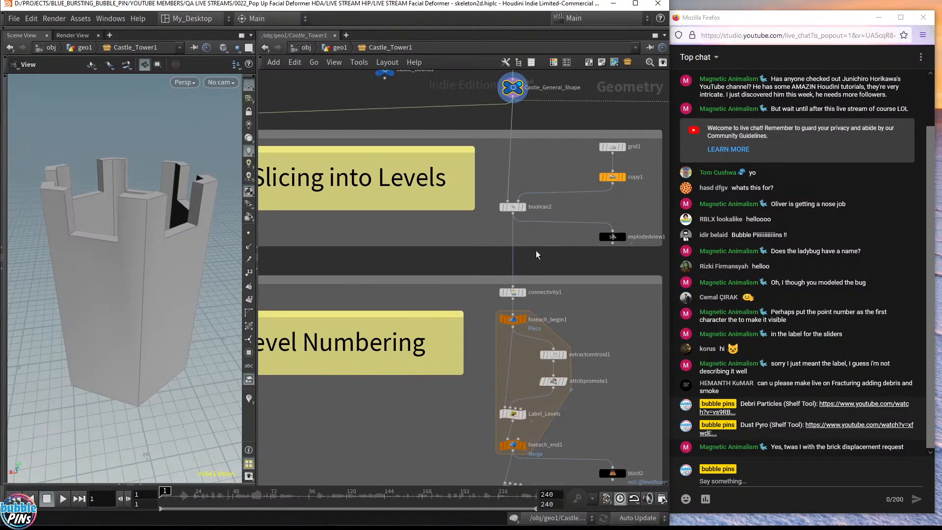
pyautogui.moveTo(546, 260); pyautogui.dragTo(560, 281, button='middle')
pyautogui.moveTo(172, 250)
pyautogui.mouseDown()
pyautogui.moveTo(135, 217)
pyautogui.moveTo(176, 233)
pyautogui.mouseUp()
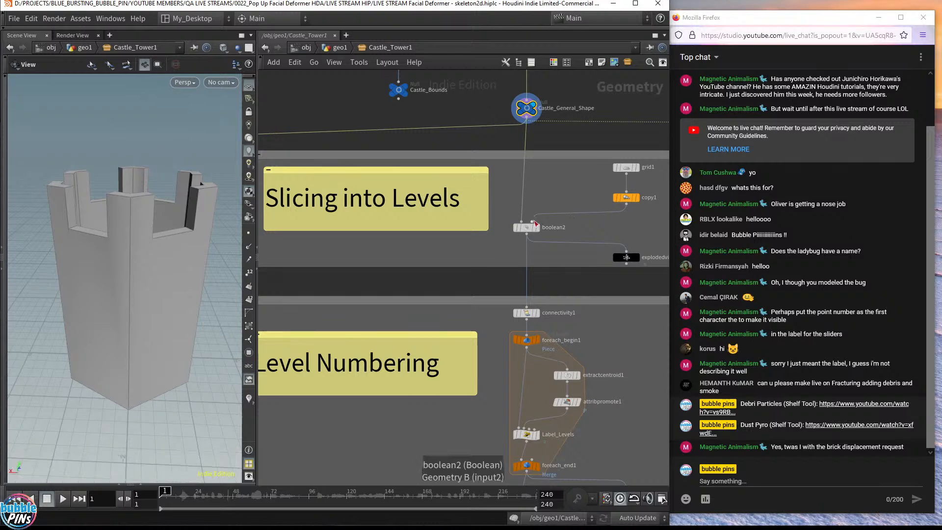
pyautogui.click(536, 227)
pyautogui.moveTo(126, 283); pyautogui.dragTo(157, 255)
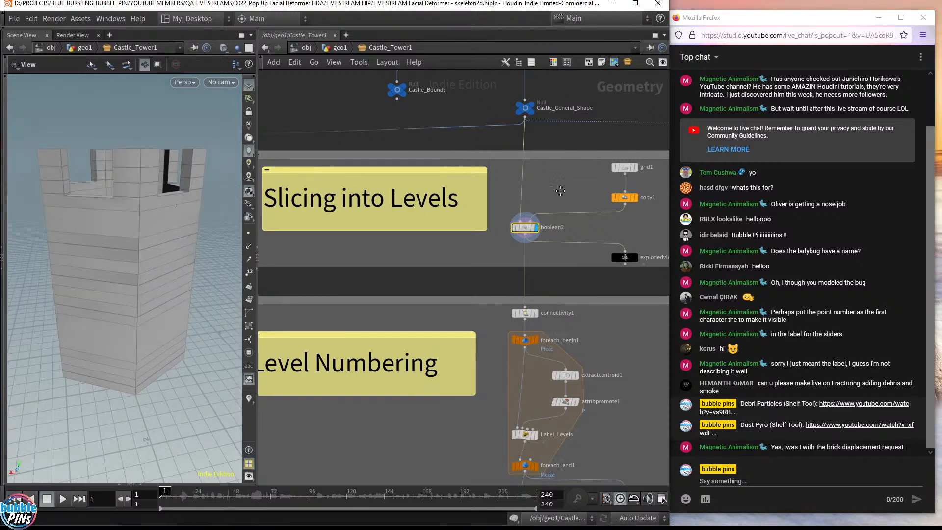
pyautogui.moveTo(565, 192); pyautogui.dragTo(510, 198, button='middle')
pyautogui.click(586, 264)
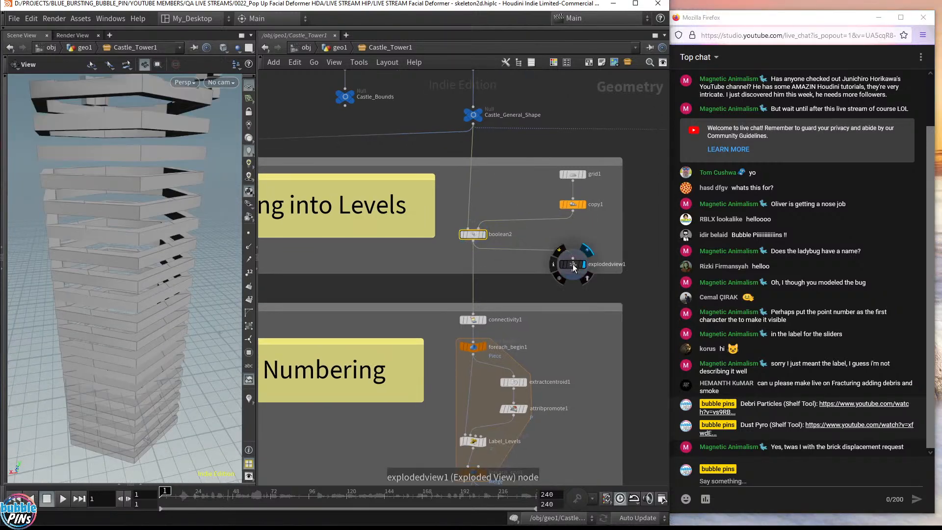
# Step: Set the Uniform Scale of the explodedview1 node to 0.75
pyautogui.click(574, 264)
pyautogui.press('p')
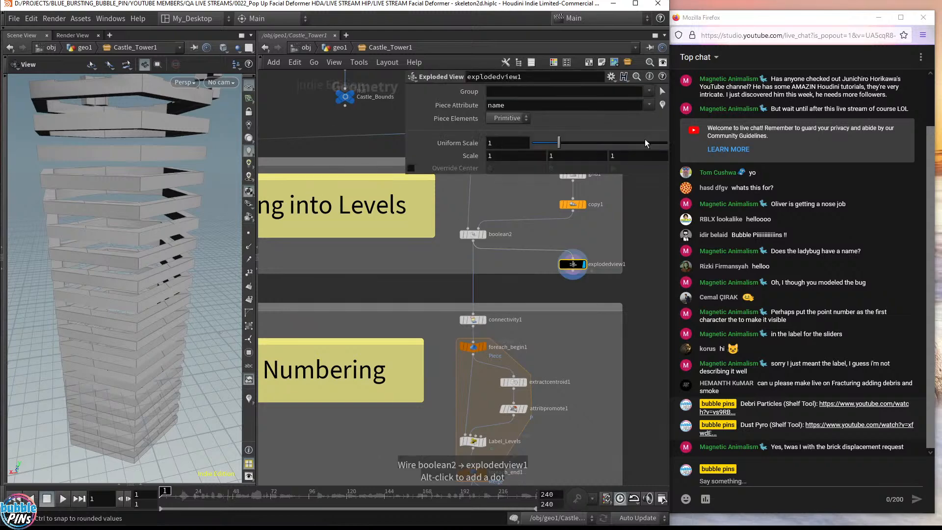
pyautogui.moveTo(559, 142)
pyautogui.mouseDown()
pyautogui.moveTo(529, 151)
pyautogui.moveTo(553, 157)
pyautogui.mouseUp()
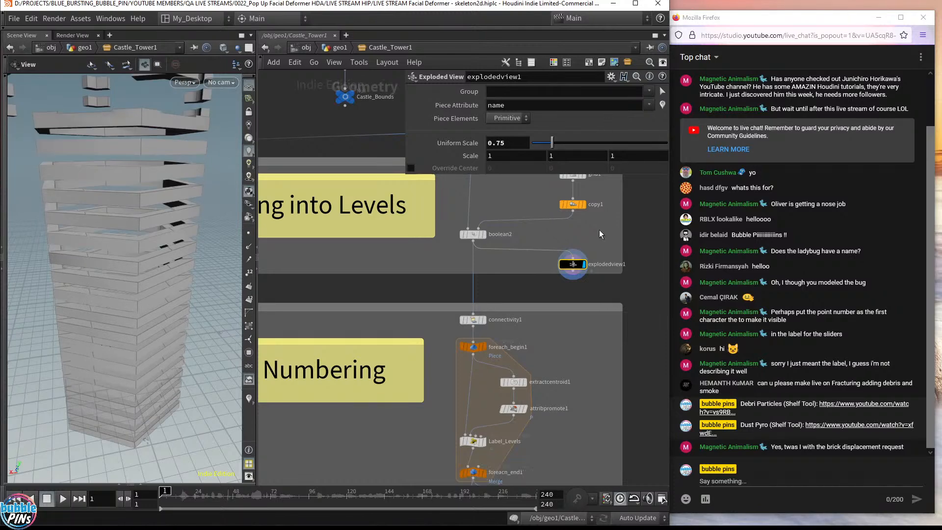
# Step: Display the copy1 node in the Slicing into Levels section and frame its stacked grids to inspect them
pyautogui.moveTo(599, 206); pyautogui.dragTo(599, 258, button='middle')
pyautogui.click(583, 257)
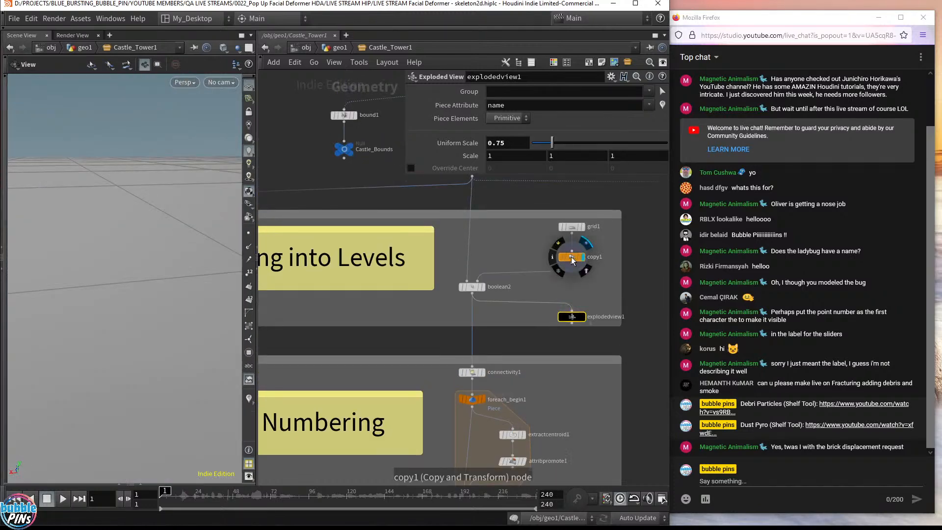
pyautogui.click(570, 256)
pyautogui.press('f')
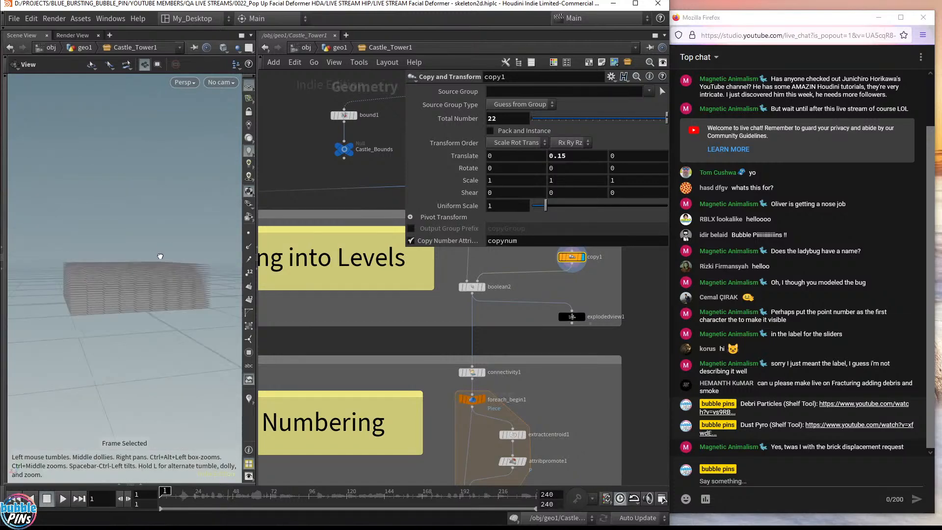
pyautogui.scroll(3, 573, 290)
pyautogui.scroll(1, 572, 290)
pyautogui.moveTo(571, 290); pyautogui.dragTo(572, 369, button='middle')
pyautogui.moveTo(512, 278); pyautogui.dragTo(514, 312, button='middle')
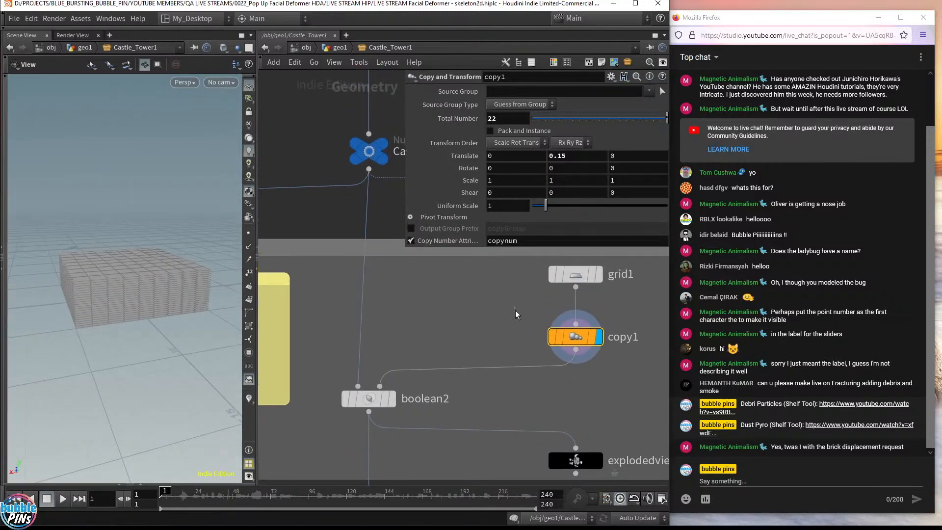
pyautogui.moveTo(120, 255); pyautogui.dragTo(127, 288)
# Step: Display boolean2, check its shatter parameters, and orbit around the sliced tower
pyautogui.moveTo(417, 321); pyautogui.dragTo(425, 270, button='middle')
pyautogui.click(401, 347)
pyautogui.click(382, 348)
pyautogui.moveTo(149, 265); pyautogui.dragTo(167, 231)
pyautogui.moveTo(167, 230); pyautogui.dragTo(497, 221, button='middle')
pyautogui.moveTo(147, 265); pyautogui.dragTo(158, 324)
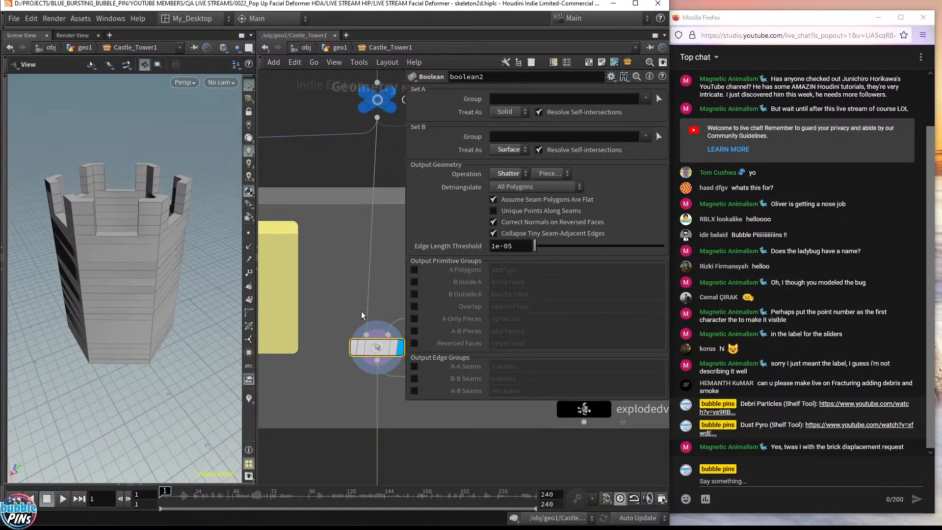
pyautogui.press('p')
# Step: Display foreach_end1 in the Level Numbering section and select the nodes of its loop to point out the numbering
pyautogui.moveTo(426, 356); pyautogui.dragTo(465, 165, button='middle')
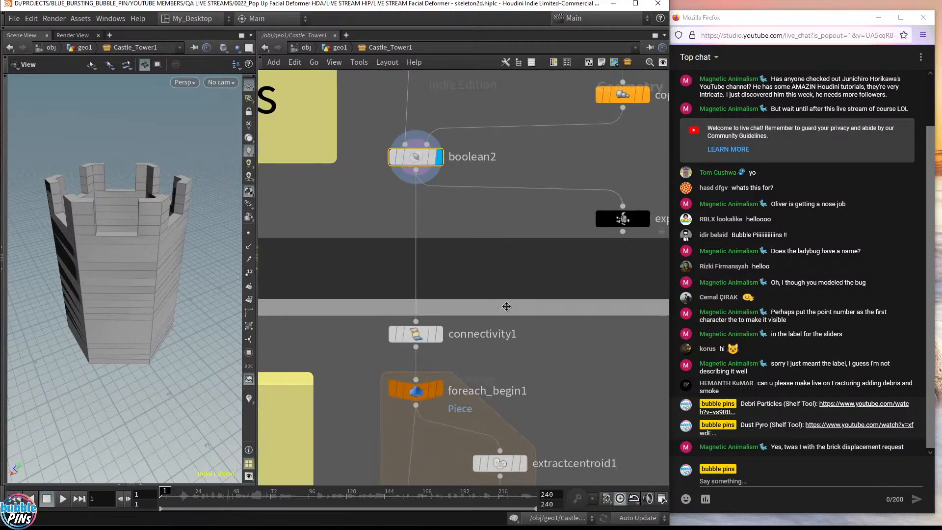
pyautogui.moveTo(506, 306); pyautogui.dragTo(530, 194, button='middle')
pyautogui.scroll(-2, 547, 297)
pyautogui.moveTo(614, 420); pyautogui.dragTo(619, 334, button='middle')
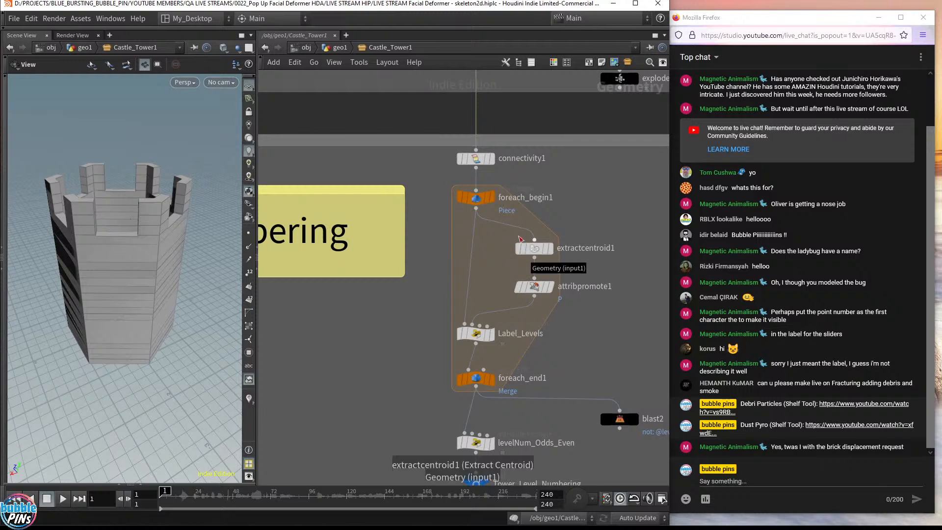
pyautogui.moveTo(523, 246)
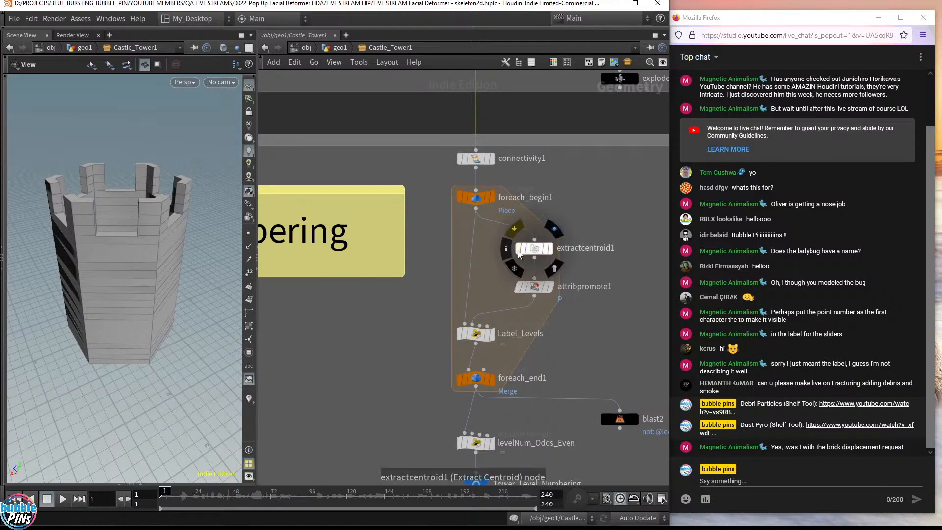
pyautogui.moveTo(493, 387)
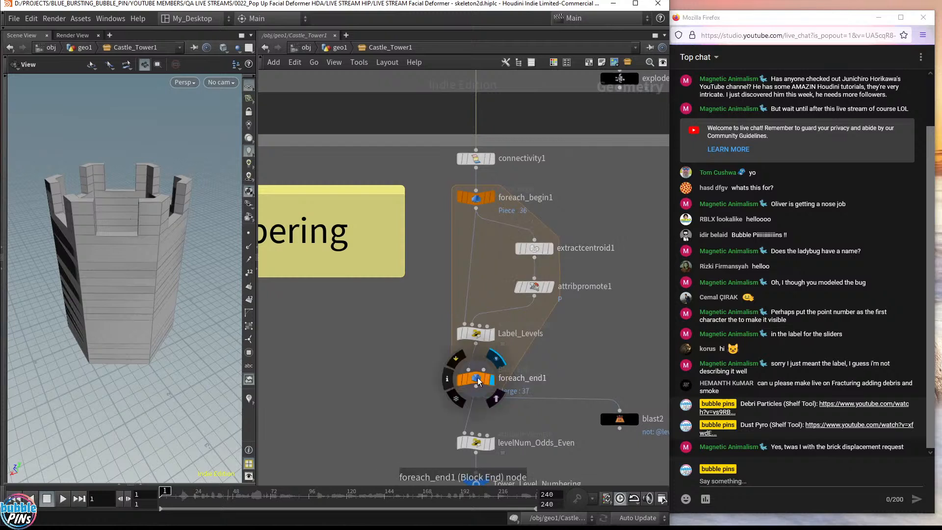
pyautogui.moveTo(374, 380); pyautogui.dragTo(525, 376)
pyautogui.moveTo(146, 247)
pyautogui.mouseDown()
pyautogui.moveTo(166, 275)
pyautogui.moveTo(164, 216)
pyautogui.moveTo(153, 231)
pyautogui.mouseUp()
pyautogui.moveTo(404, 408); pyautogui.dragTo(582, 221)
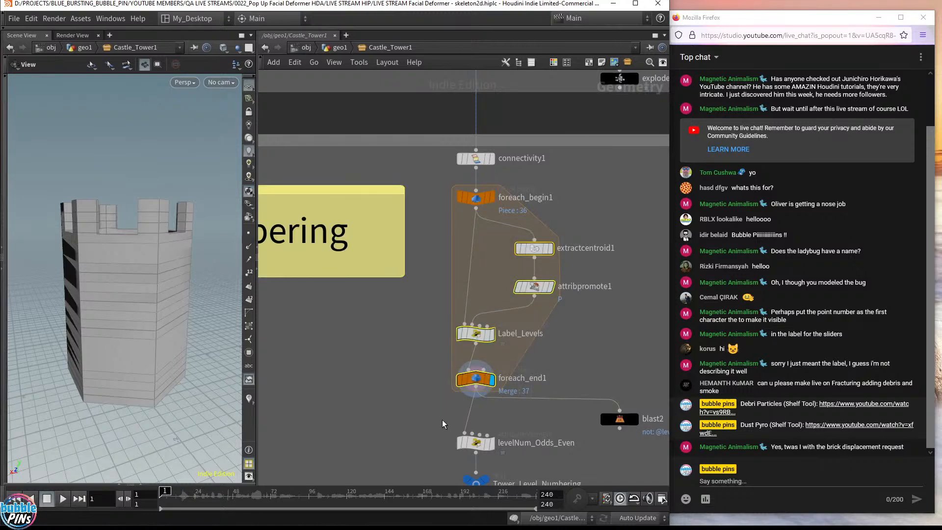
# Step: Display the merge2 node in the Brick Layering section to inspect the staggered brick pattern
pyautogui.moveTo(426, 422); pyautogui.dragTo(448, 320, button='middle')
pyautogui.moveTo(436, 375); pyautogui.dragTo(444, 199, button='middle')
pyautogui.moveTo(563, 357); pyautogui.dragTo(541, 156, button='middle')
pyautogui.scroll(-1, 541, 314)
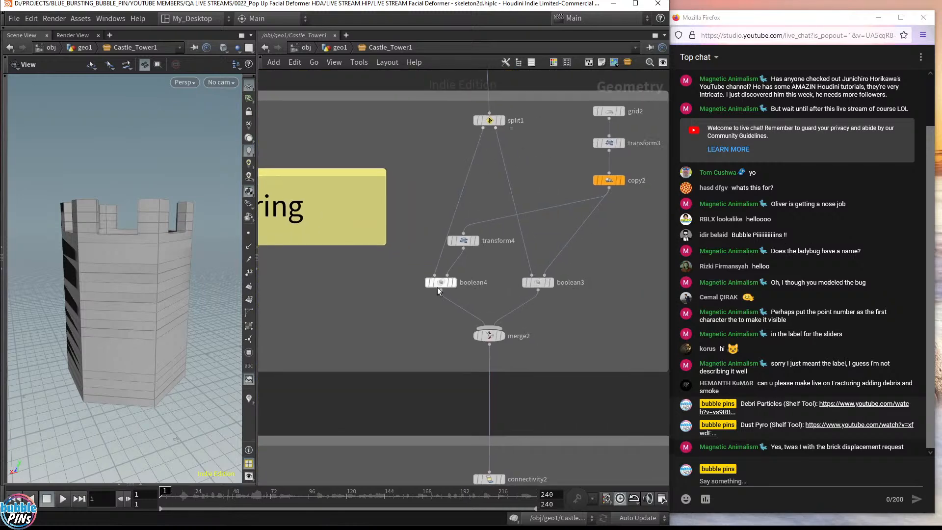
pyautogui.click(503, 338)
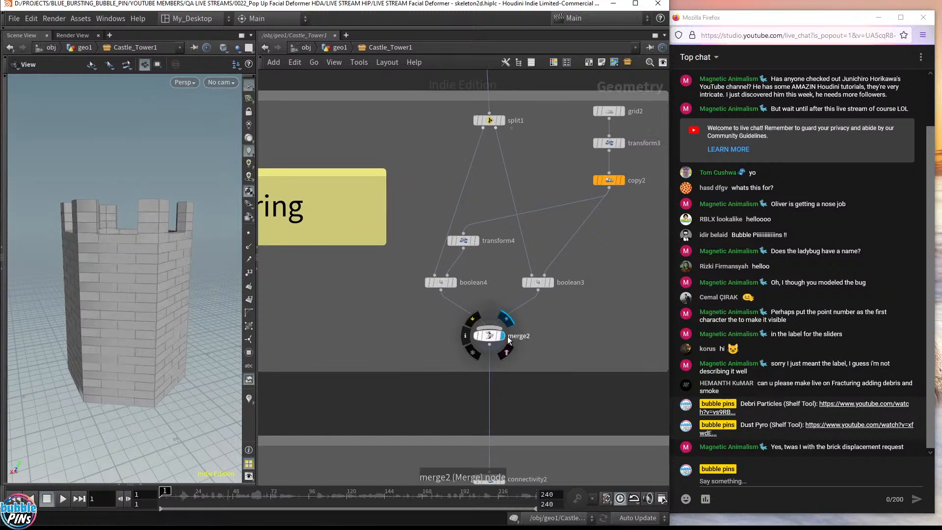
pyautogui.click(490, 335)
pyautogui.moveTo(605, 241); pyautogui.dragTo(594, 275, button='middle')
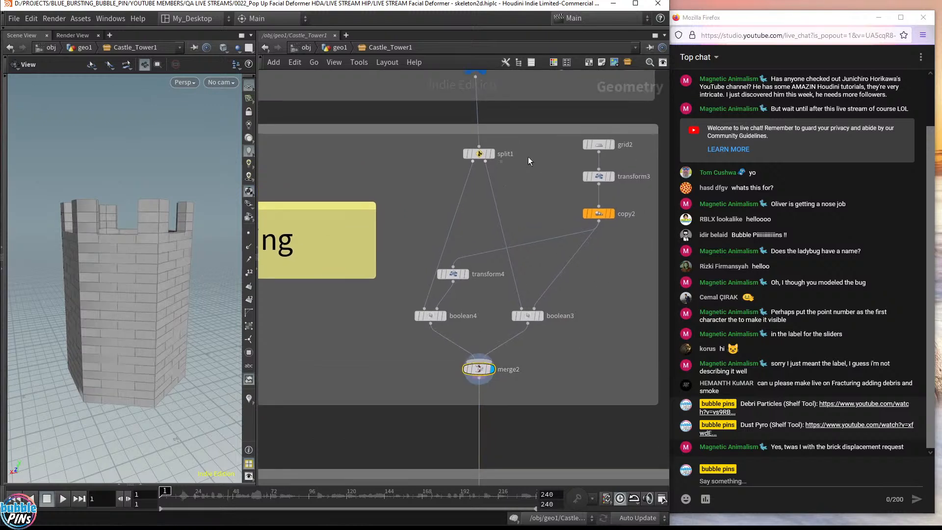
# Step: Display split1, examine its group parameters, and narrow the parameter overlay
pyautogui.click(493, 155)
pyautogui.click(480, 156)
pyautogui.press('p')
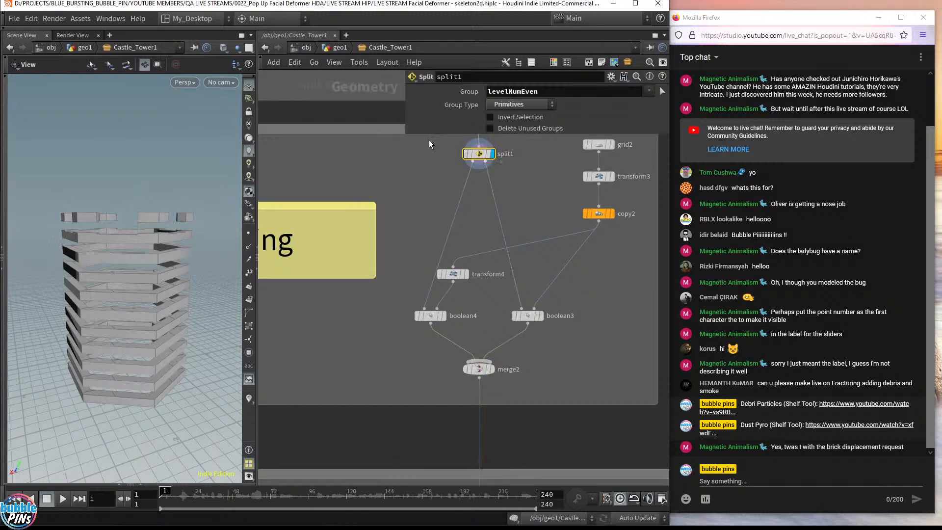
pyautogui.moveTo(406, 135); pyautogui.dragTo(475, 160)
pyautogui.rightClick(495, 200)
# Step: Go back up to the Level Numbering section and select all of its nodes to point them out
pyautogui.moveTo(464, 247); pyautogui.dragTo(395, 484, button='middle')
pyautogui.moveTo(542, 307); pyautogui.dragTo(501, 477, button='middle')
pyautogui.moveTo(495, 221); pyautogui.dragTo(512, 199, button='middle')
pyautogui.scroll(-2, 511, 199)
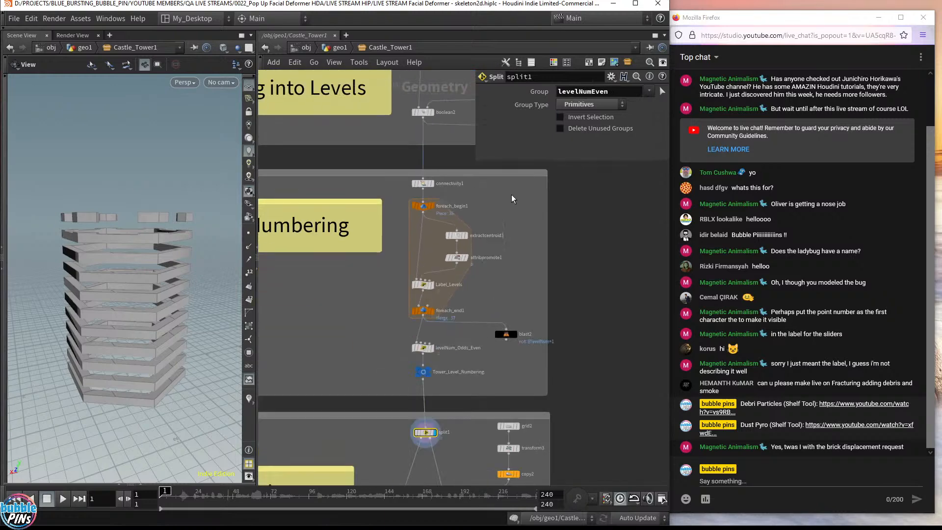
pyautogui.scroll(-3, 512, 199)
pyautogui.scroll(1, 512, 198)
pyautogui.moveTo(630, 391); pyautogui.dragTo(421, 198)
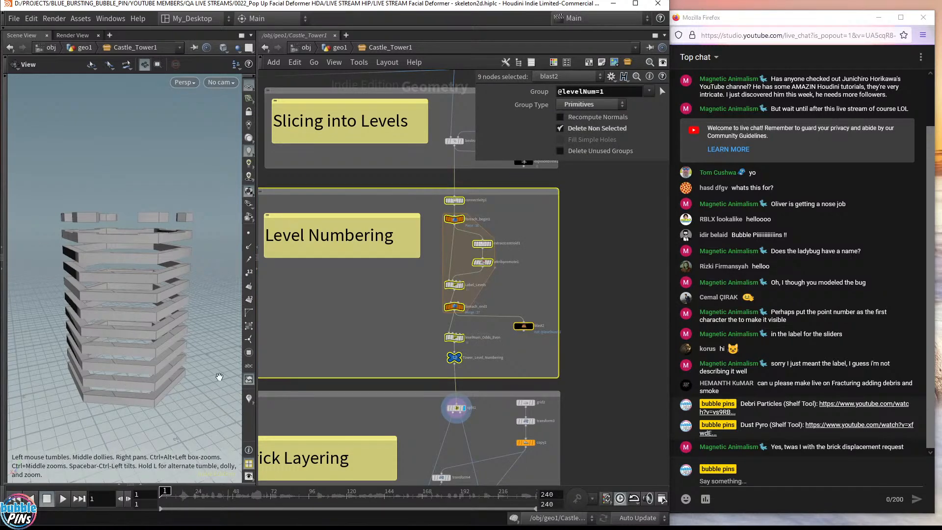
# Step: Toggle Invert Selection on split1 on and off to compare the two alternating sets of tower levels
pyautogui.click(402, 332)
pyautogui.moveTo(392, 427); pyautogui.dragTo(406, 275, button='middle')
pyautogui.scroll(2, 434, 294)
pyautogui.scroll(2, 436, 294)
pyautogui.click(496, 226)
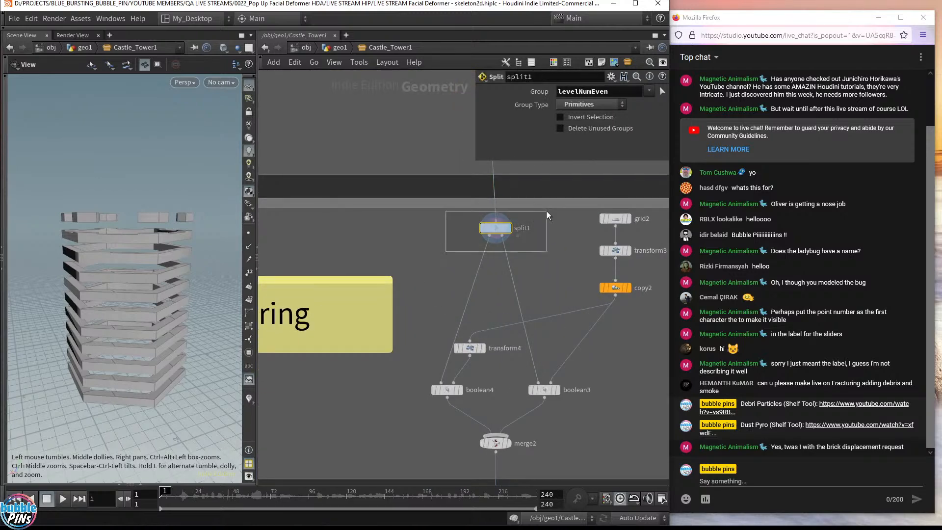
pyautogui.click(583, 118)
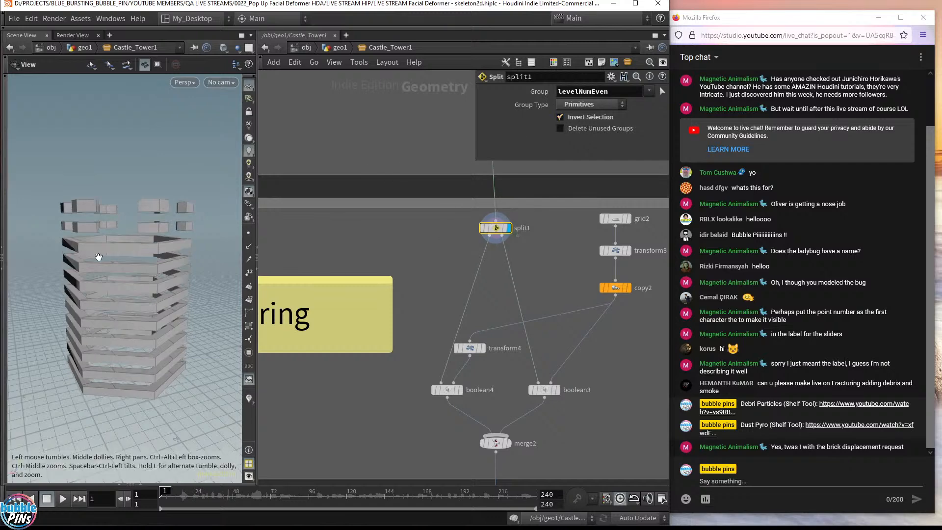
pyautogui.click(586, 120)
pyautogui.click(586, 120)
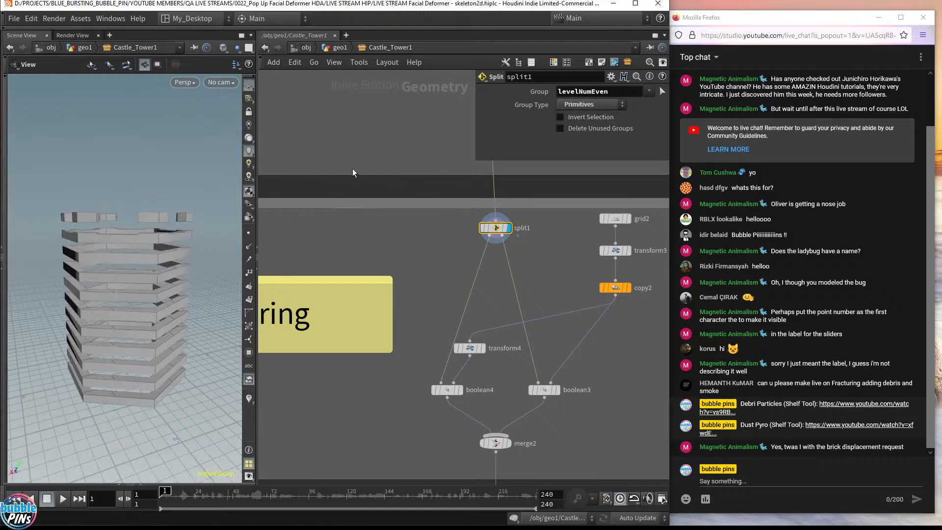
# Step: Template the Tower_Level_Numbering null so the full tower overlays the split levels, and orbit around it
pyautogui.moveTo(343, 195); pyautogui.dragTo(274, 323, button='middle')
pyautogui.click(440, 286)
pyautogui.moveTo(128, 275); pyautogui.dragTo(164, 244)
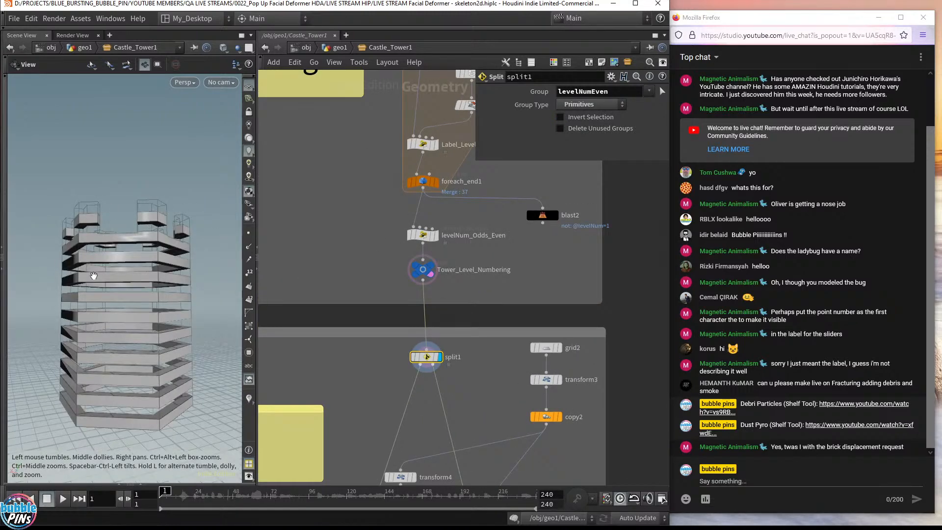
pyautogui.moveTo(308, 372); pyautogui.dragTo(319, 201, button='middle')
# Step: Insert a null between split1's first output and boolean4, and name it EVEN_NUMBER_Level
pyautogui.moveTo(402, 354)
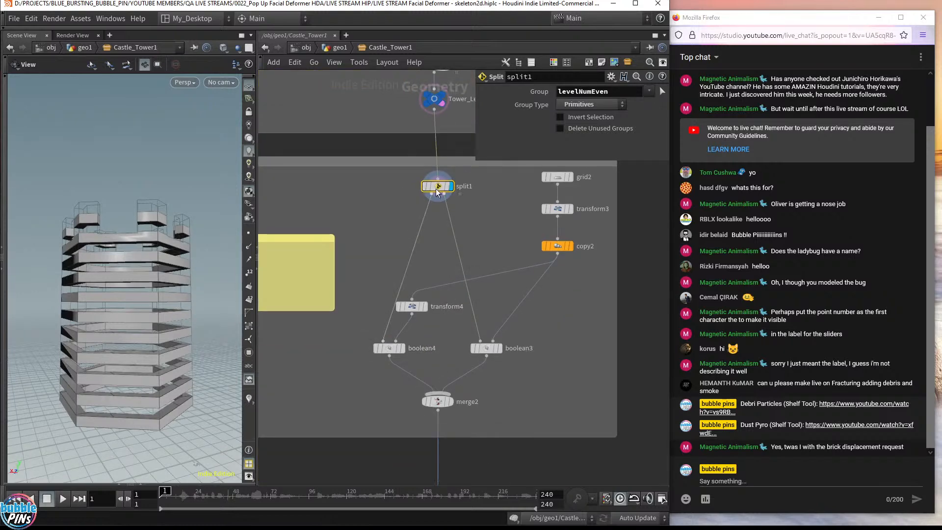
pyautogui.press('Tab')
pyautogui.write('null')
pyautogui.press('Return')
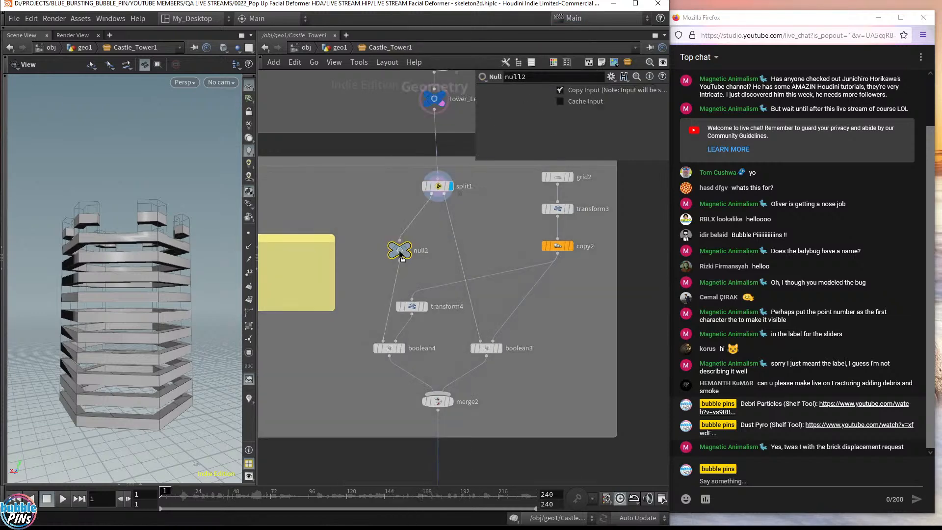
pyautogui.click(387, 248)
pyautogui.doubleClick(410, 249)
pyautogui.write('EVEN_NUMBER_L')
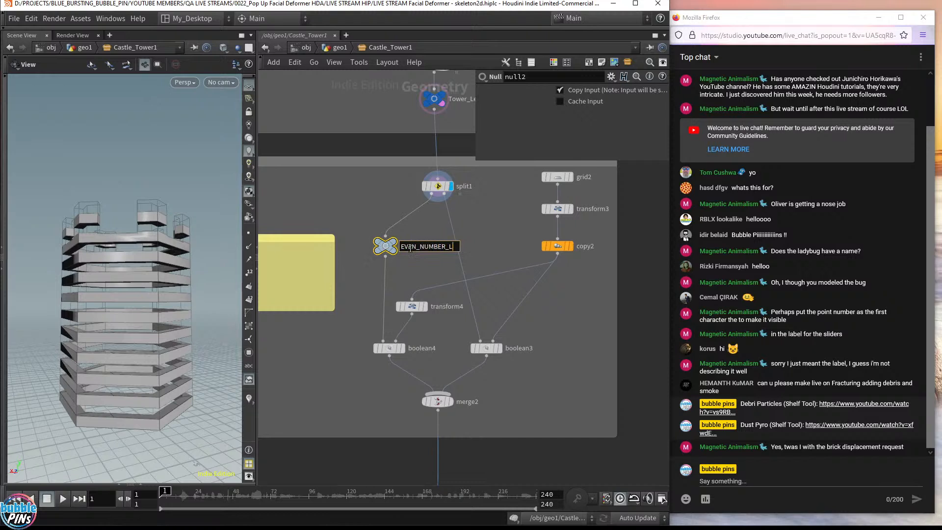
pyautogui.write('eve')
pyautogui.press('BackSpace')
pyautogui.write('vel')
pyautogui.press('Return')
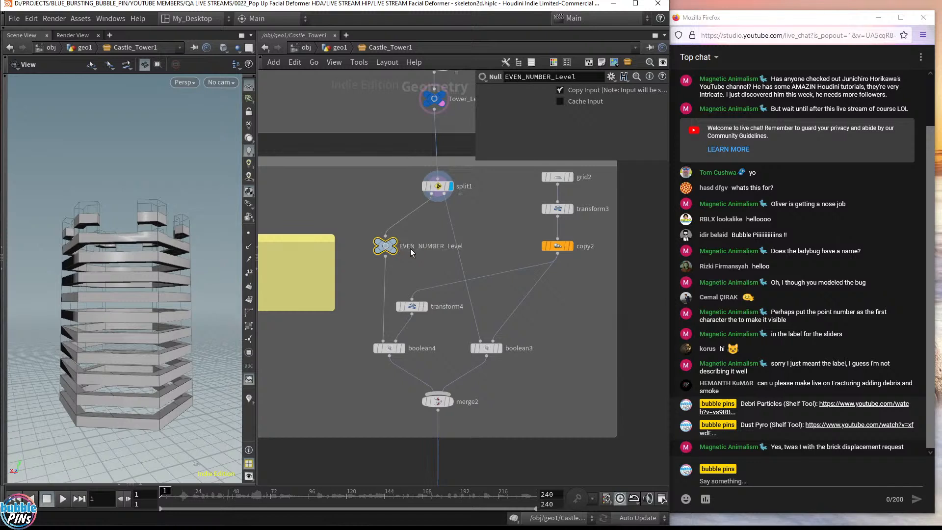
# Step: Display boolean4 and orbit around the even levels to inspect their vertical brick cuts
pyautogui.click(403, 349)
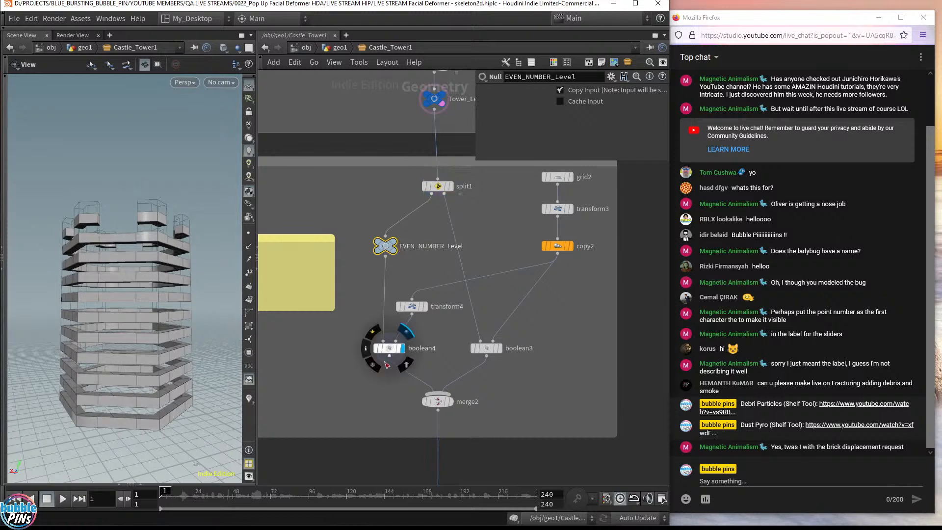
pyautogui.click(390, 349)
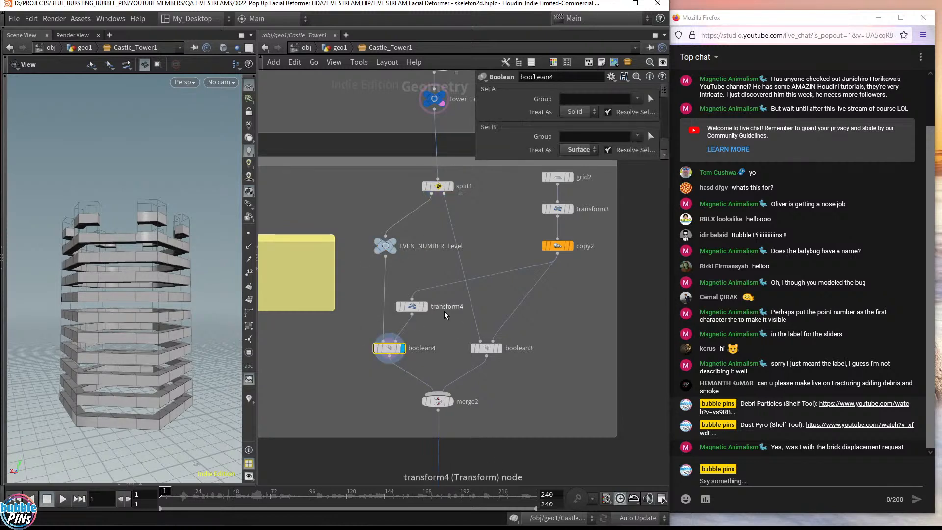
pyautogui.click(403, 349)
pyautogui.keyDown('alt'); pyautogui.moveTo(188, 287); pyautogui.dragTo(157, 294); pyautogui.keyUp('alt')
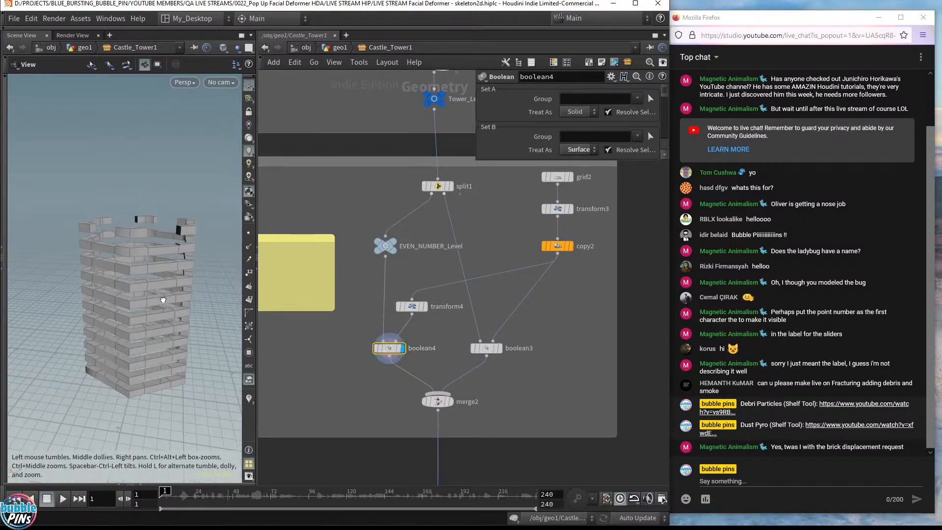
# Step: Display the copy2 node and frame its radial cutting planes to inspect them from above
pyautogui.click(572, 249)
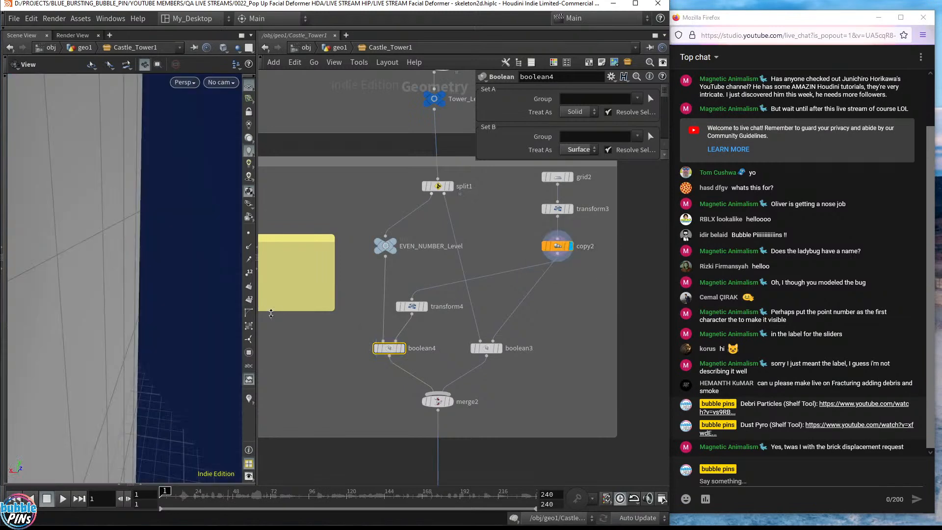
pyautogui.press('f')
pyautogui.keyDown('alt'); pyautogui.moveTo(147, 222); pyautogui.dragTo(150, 254); pyautogui.keyUp('alt')
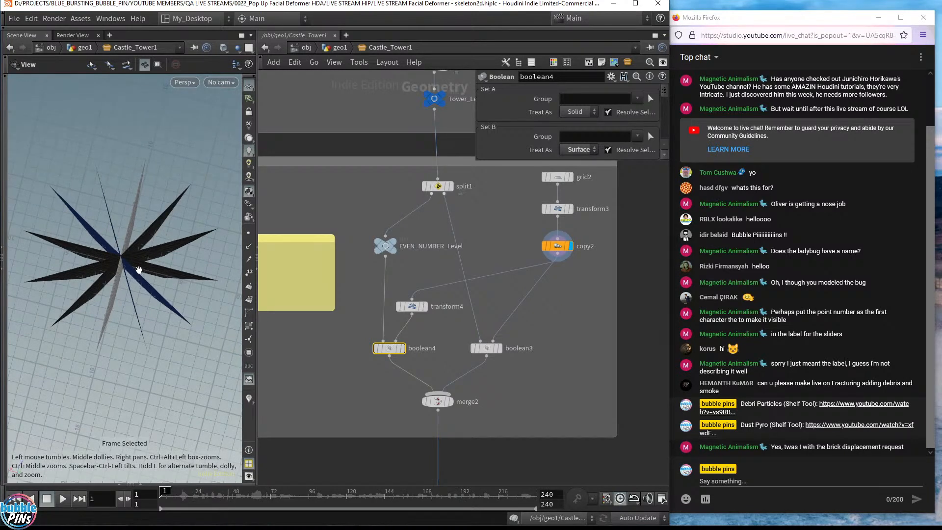
# Step: Switch the display between grid2 and transform3 to compare the cutting plane before and after scaling
pyautogui.click(571, 178)
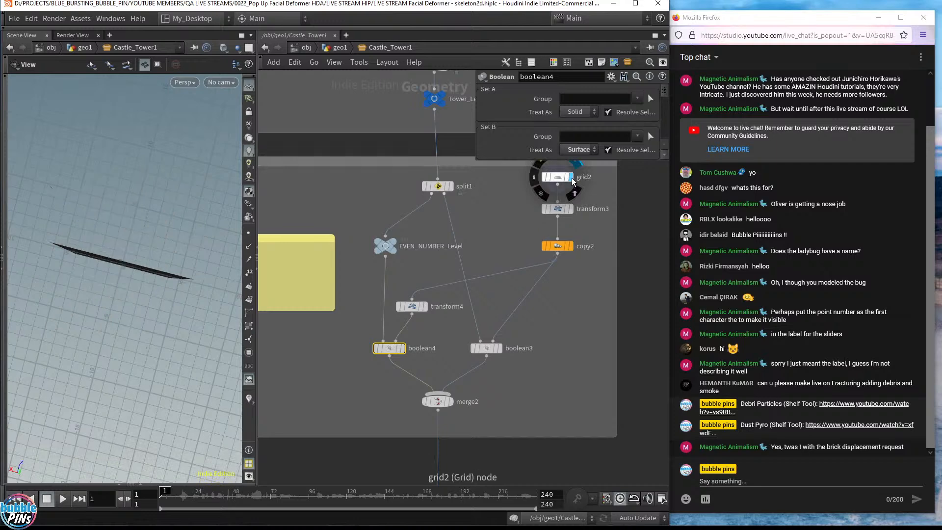
pyautogui.click(571, 209)
pyautogui.click(553, 210)
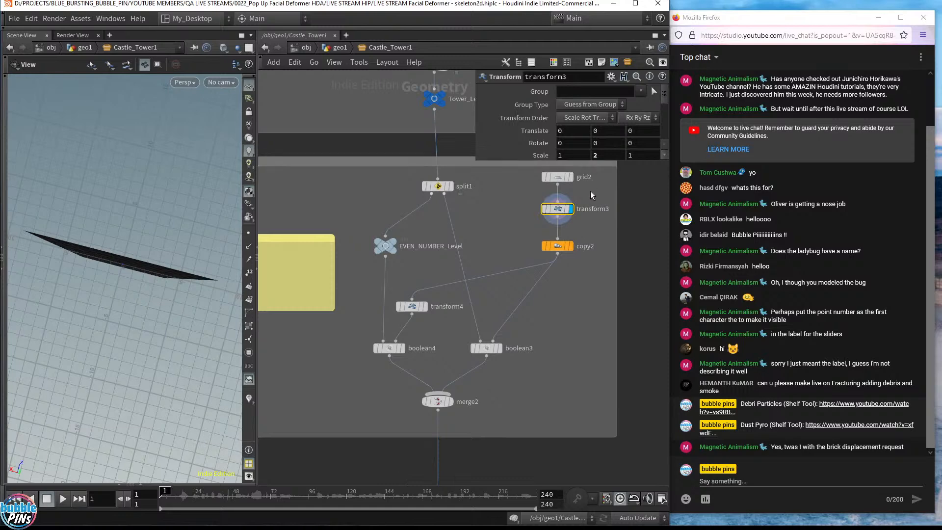
pyautogui.click(571, 176)
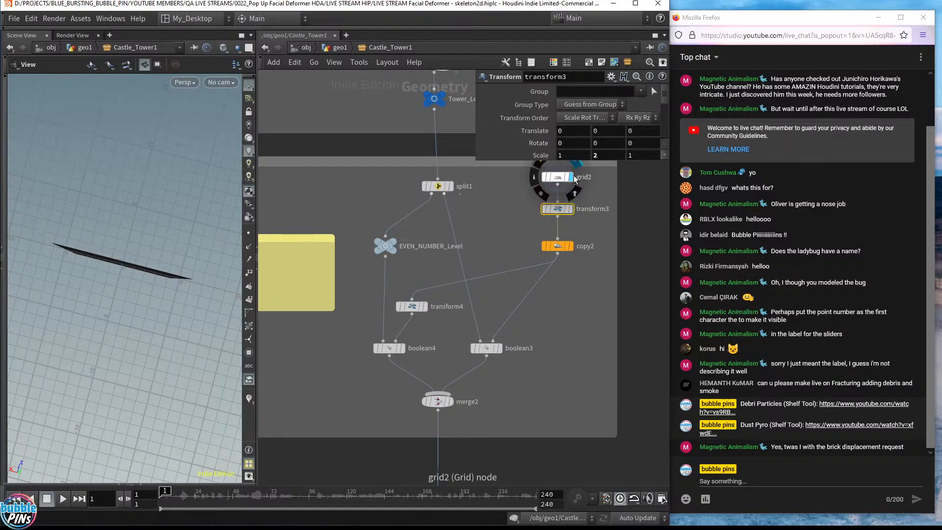
pyautogui.moveTo(117, 242); pyautogui.dragTo(148, 235)
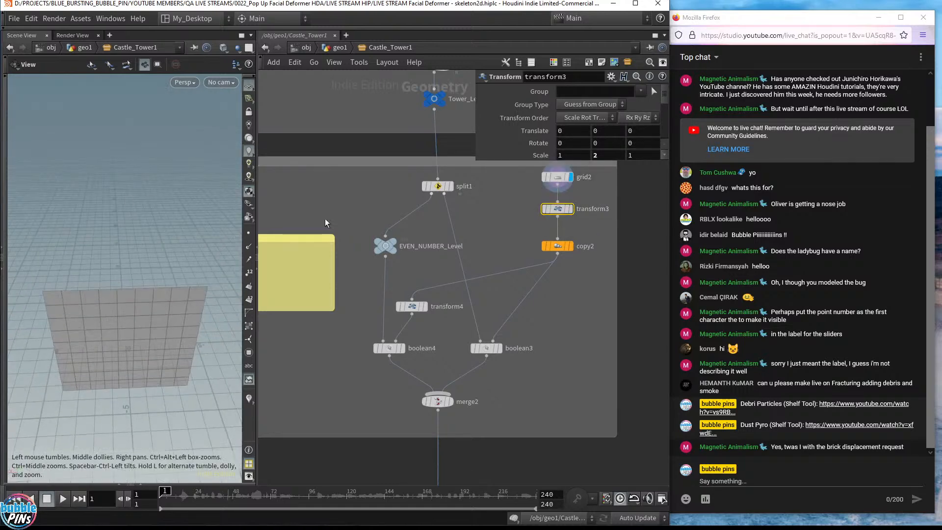
pyautogui.click(570, 209)
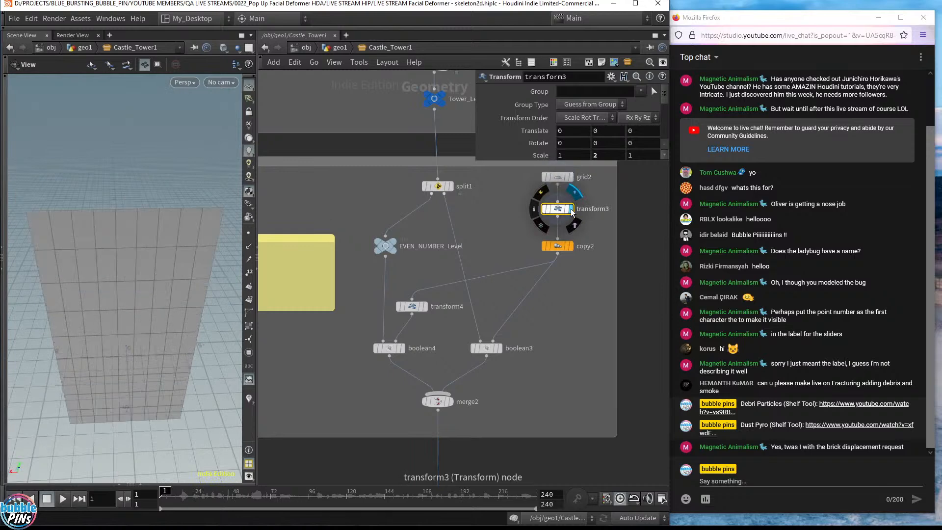
# Step: Display and select the copy2 node, and orbit around its rotated copies of the cutting plane
pyautogui.click(570, 247)
pyautogui.click(558, 247)
pyautogui.moveTo(55, 231); pyautogui.dragTo(103, 194)
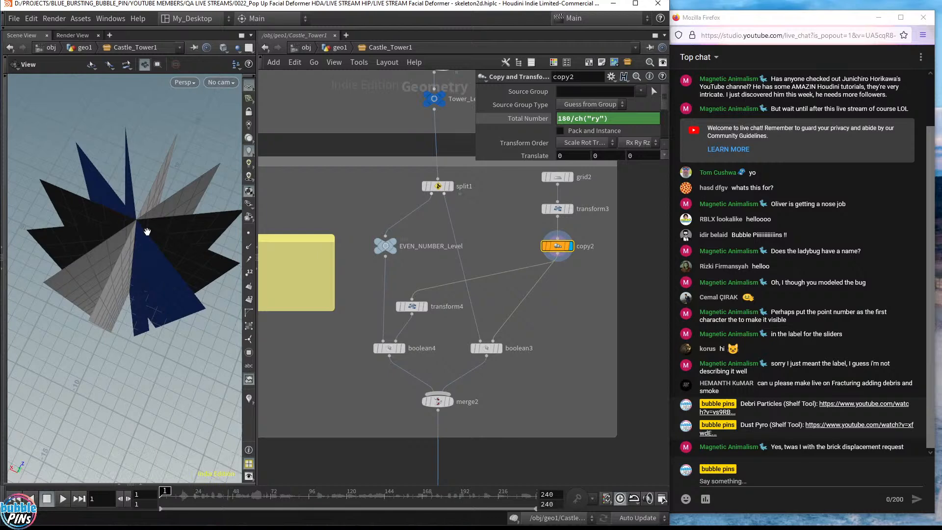
pyautogui.moveTo(147, 202); pyautogui.dragTo(141, 238)
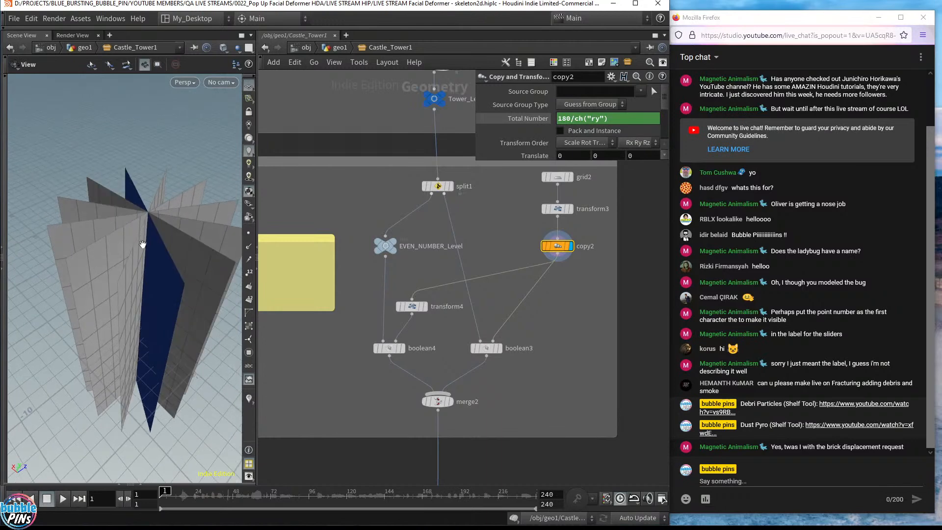
# Step: Display the EVEN_NUMBER_Level null and frame its uncut even levels in the viewport
pyautogui.moveTo(406, 351)
pyautogui.click(382, 245)
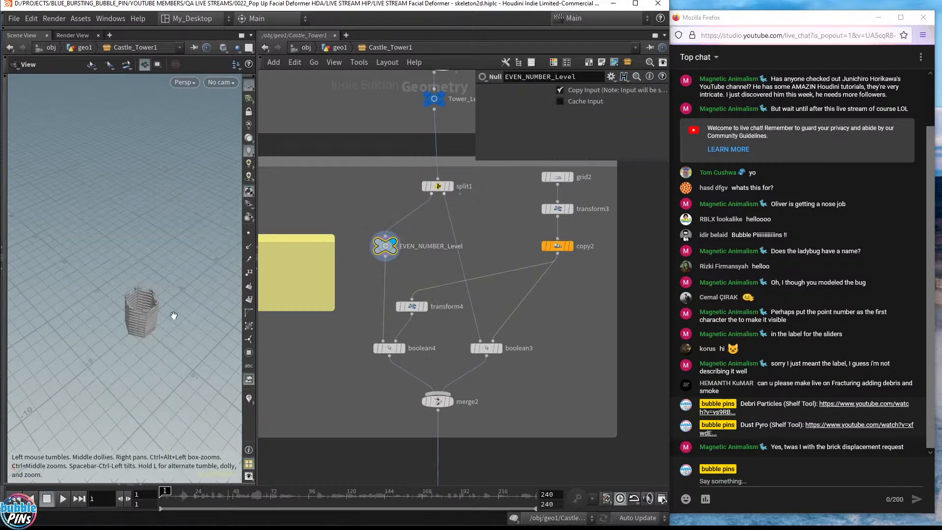
pyautogui.scroll(10, 184, 311)
pyautogui.moveTo(177, 310); pyautogui.dragTo(132, 290, button='right')
pyautogui.moveTo(134, 273)
pyautogui.mouseDown()
pyautogui.moveTo(136, 286)
pyautogui.moveTo(143, 271)
pyautogui.mouseUp()
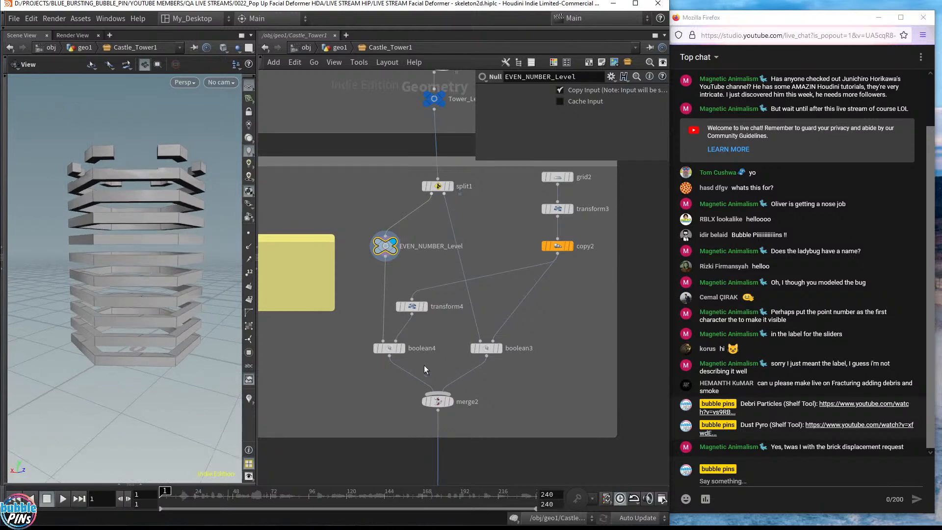
# Step: Display boolean4 and examine the brick cuts on the even levels from a closer view
pyautogui.click(402, 348)
pyautogui.moveTo(179, 276); pyautogui.dragTo(172, 272)
pyautogui.moveTo(126, 176); pyautogui.dragTo(187, 228)
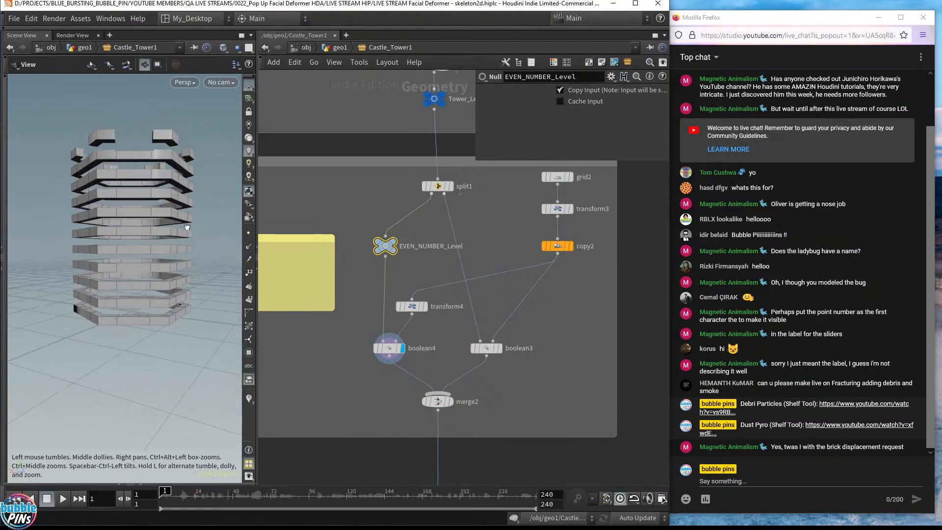
pyautogui.moveTo(147, 240); pyautogui.dragTo(114, 250)
pyautogui.moveTo(138, 282); pyautogui.dragTo(117, 254)
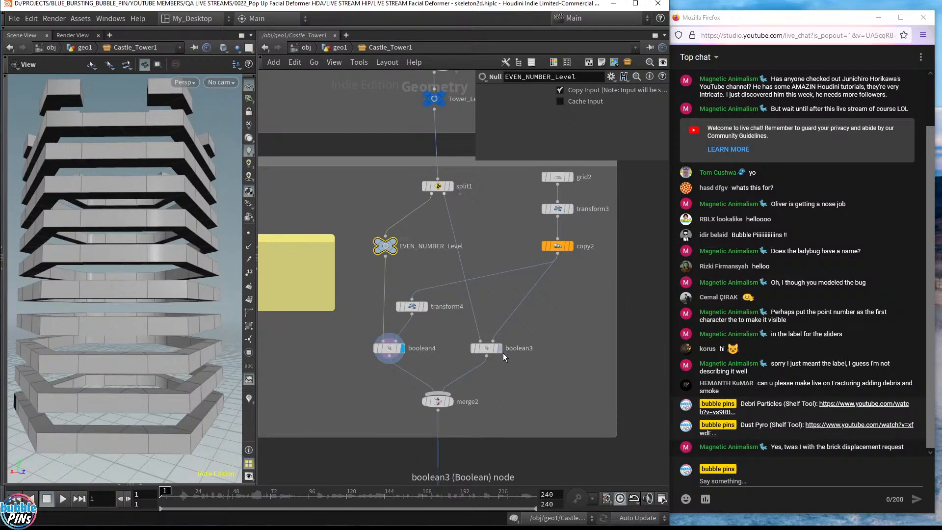
# Step: Select transform4, enlarge its parameter area, and inspect the Rotate Y expression ch("../copy2/ry")/2 and its evaluated value
pyautogui.moveTo(504, 357)
pyautogui.moveTo(444, 321); pyautogui.dragTo(389, 290)
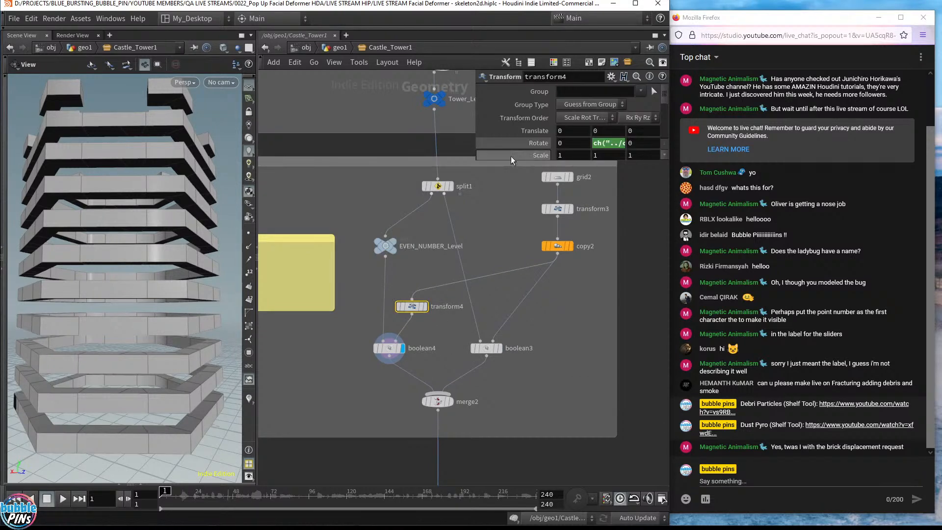
pyautogui.moveTo(494, 165); pyautogui.dragTo(475, 242)
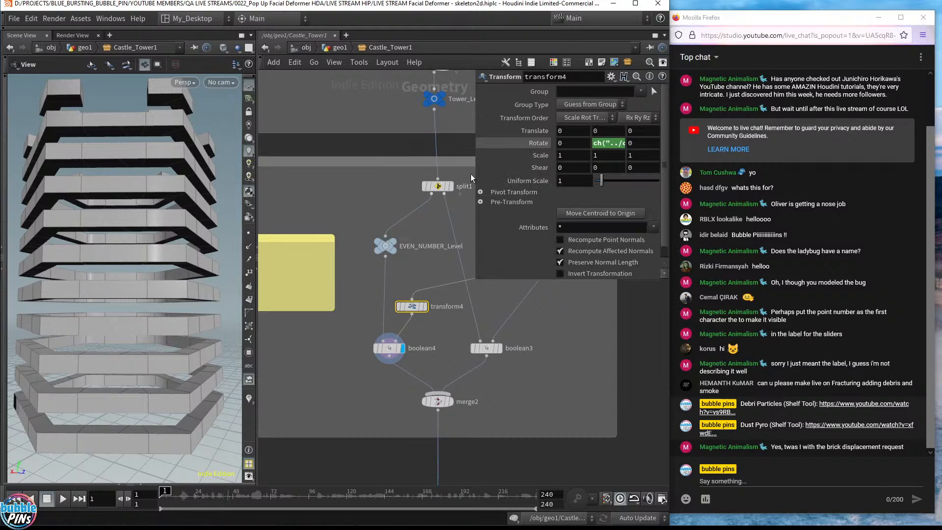
pyautogui.moveTo(474, 171); pyautogui.dragTo(295, 170)
pyautogui.click(531, 141)
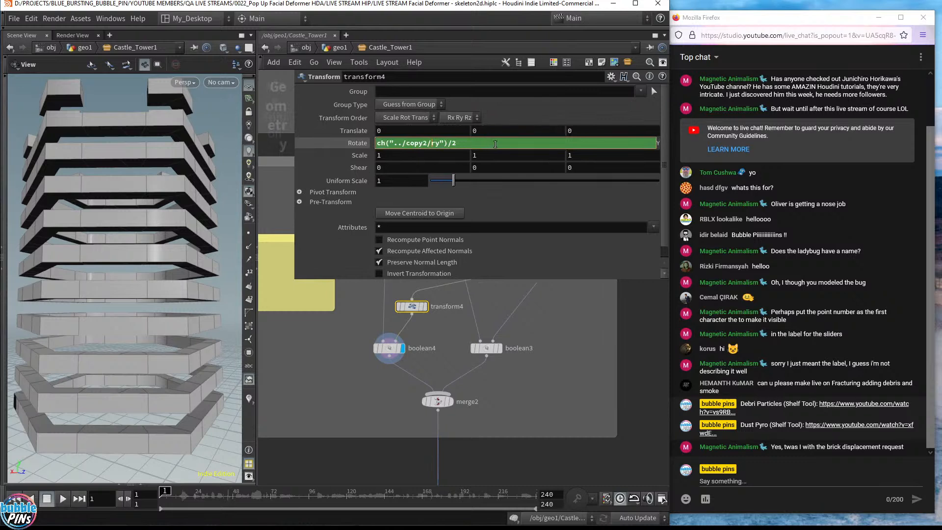
pyautogui.click(363, 142)
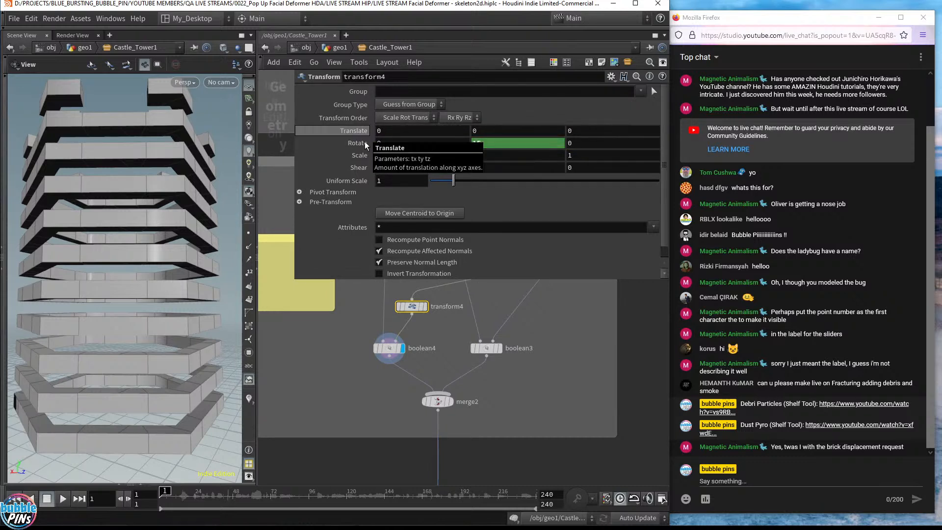
pyautogui.click(364, 141)
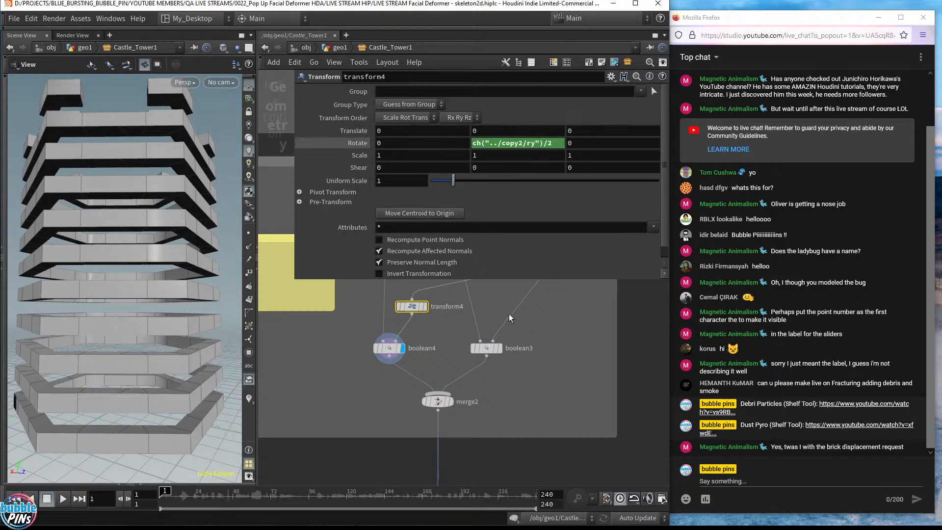
# Step: Select copy2 and inspect its Total Number expression 180/ch("ry") and its Rotate Y value
pyautogui.moveTo(585, 285); pyautogui.dragTo(568, 403, button='middle')
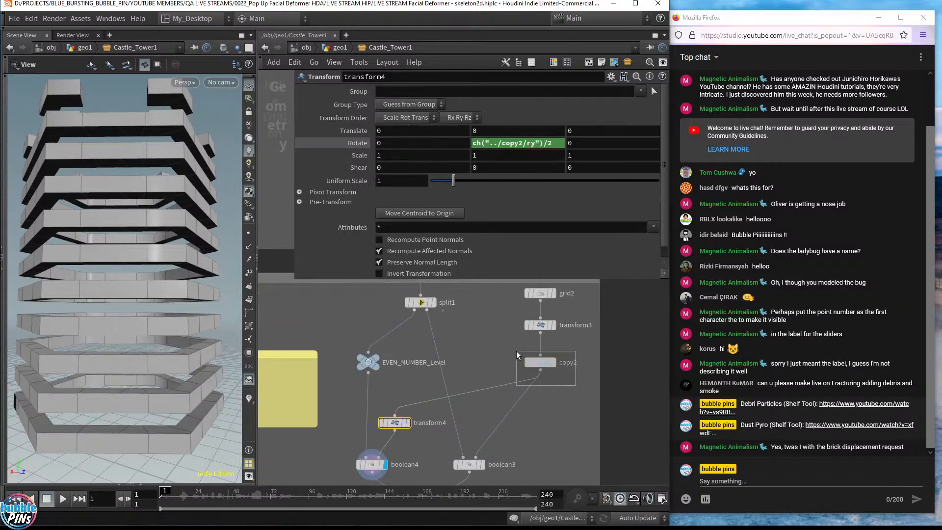
pyautogui.click(540, 362)
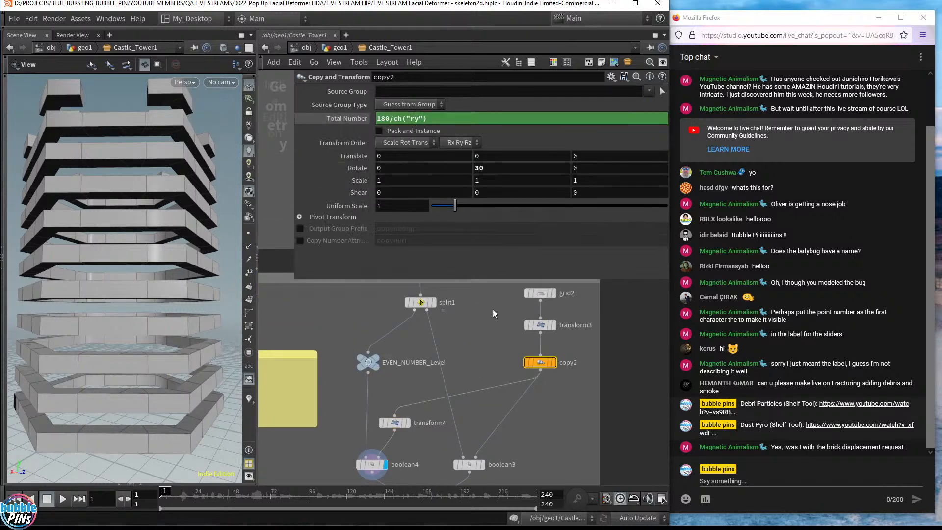
pyautogui.click(358, 119)
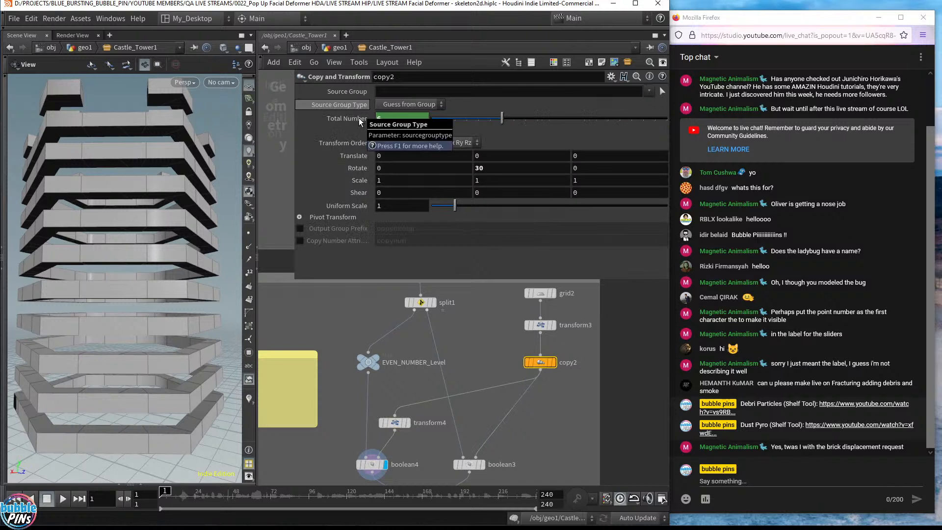
pyautogui.click(345, 118)
pyautogui.doubleClick(487, 169)
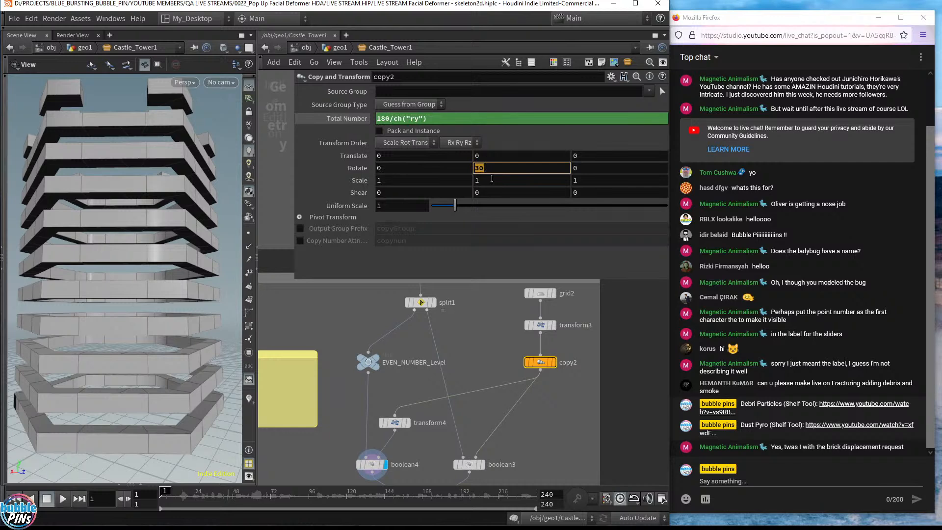
# Step: Display boolean3 and then merge2 to compare the odd levels with the combined brick layers
pyautogui.moveTo(474, 405); pyautogui.dragTo(491, 325, button='middle')
pyautogui.moveTo(561, 436); pyautogui.dragTo(349, 321)
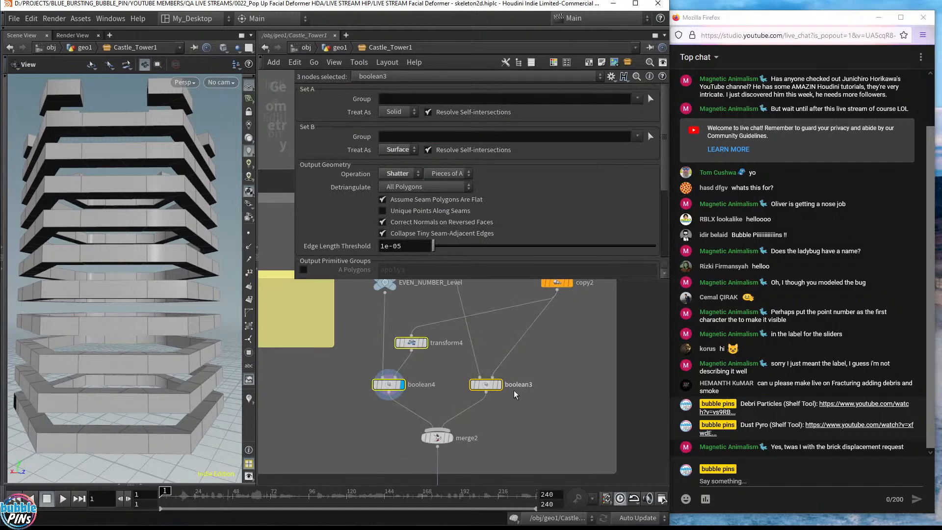
pyautogui.click(501, 384)
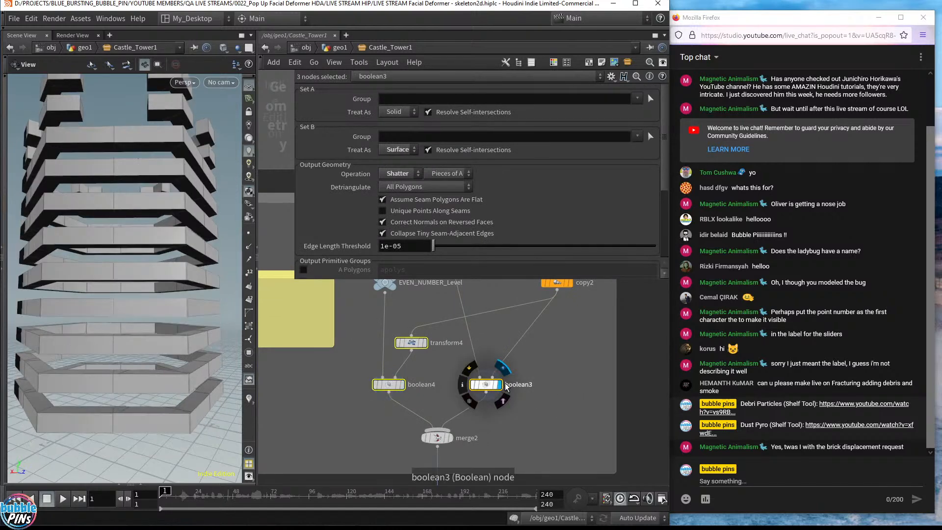
pyautogui.click(450, 437)
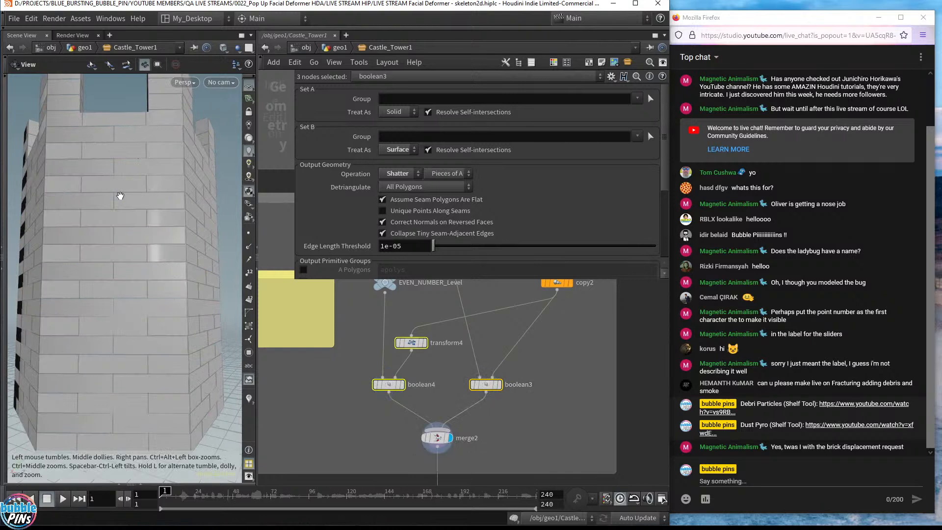
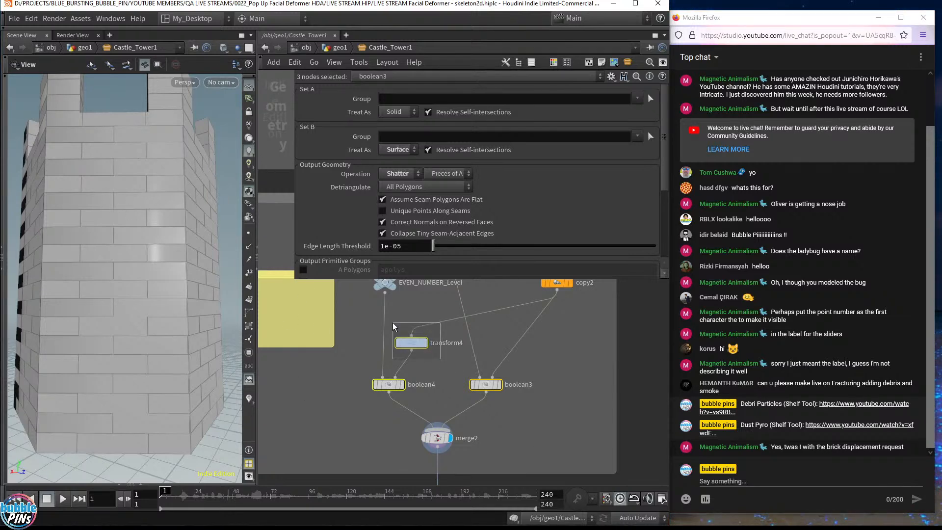
# Step: Select merge2, orbit around the layered brick tower, and shrink the parameter area back to uncover the network
pyautogui.moveTo(440, 359); pyautogui.dragTo(393, 322)
pyautogui.moveTo(511, 464); pyautogui.dragTo(415, 416)
pyautogui.moveTo(171, 245)
pyautogui.mouseDown()
pyautogui.moveTo(193, 173)
pyautogui.moveTo(191, 278)
pyautogui.moveTo(195, 249)
pyautogui.moveTo(175, 219)
pyautogui.moveTo(180, 251)
pyautogui.mouseUp()
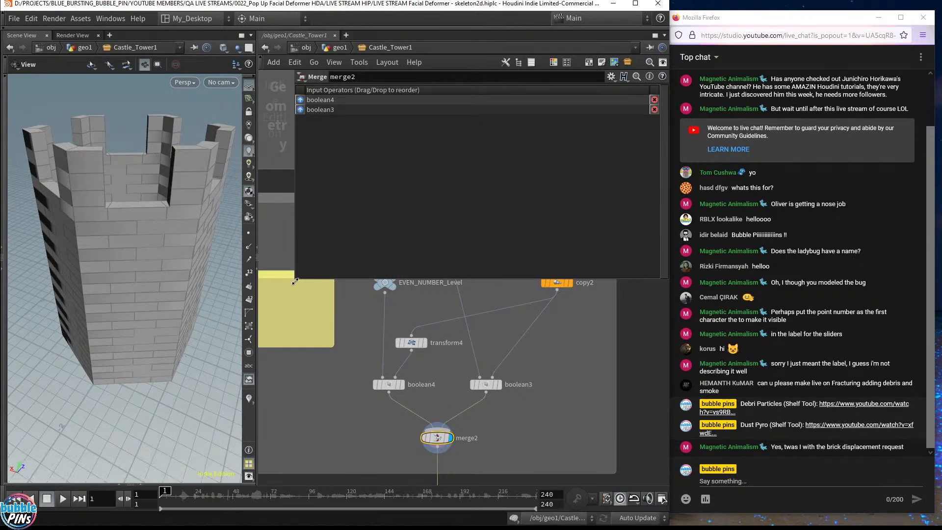
pyautogui.moveTo(294, 278); pyautogui.dragTo(479, 264)
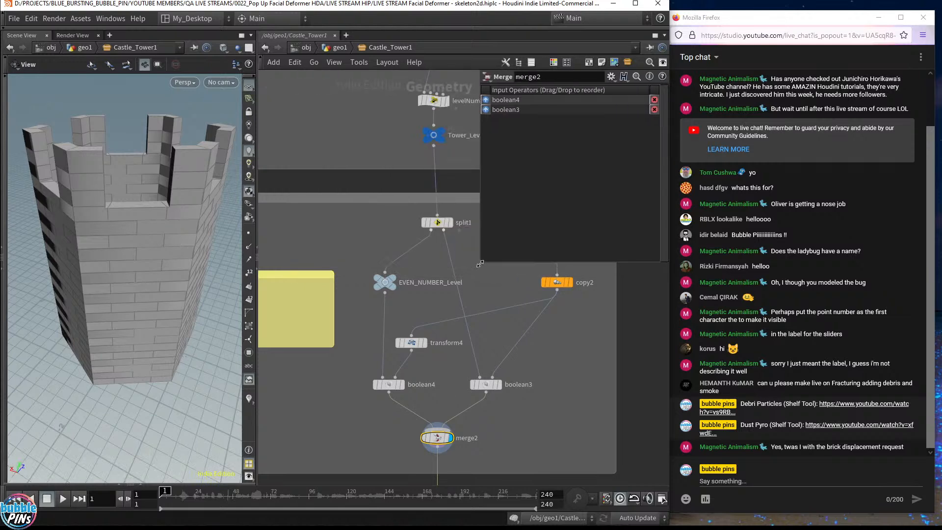
# Step: Display foreach_end2 in the Displacing Brick Positions section and select pointvop1 to inspect how the bricks are displaced
pyautogui.scroll(-6, 511, 326)
pyautogui.moveTo(578, 387); pyautogui.dragTo(537, 321, button='middle')
pyautogui.scroll(3, 159, 227)
pyautogui.moveTo(159, 228); pyautogui.dragTo(179, 225)
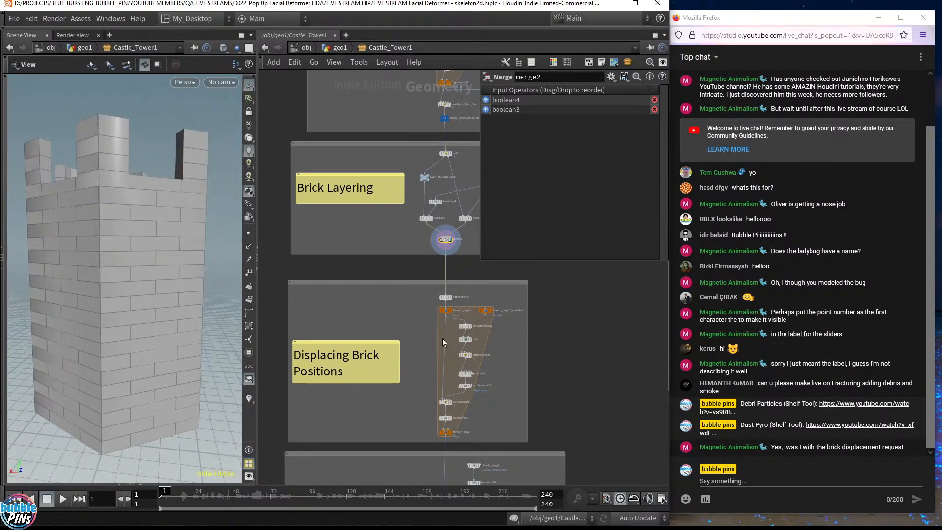
pyautogui.scroll(5, 433, 434)
pyautogui.moveTo(179, 215); pyautogui.dragTo(177, 182)
pyautogui.click(478, 428)
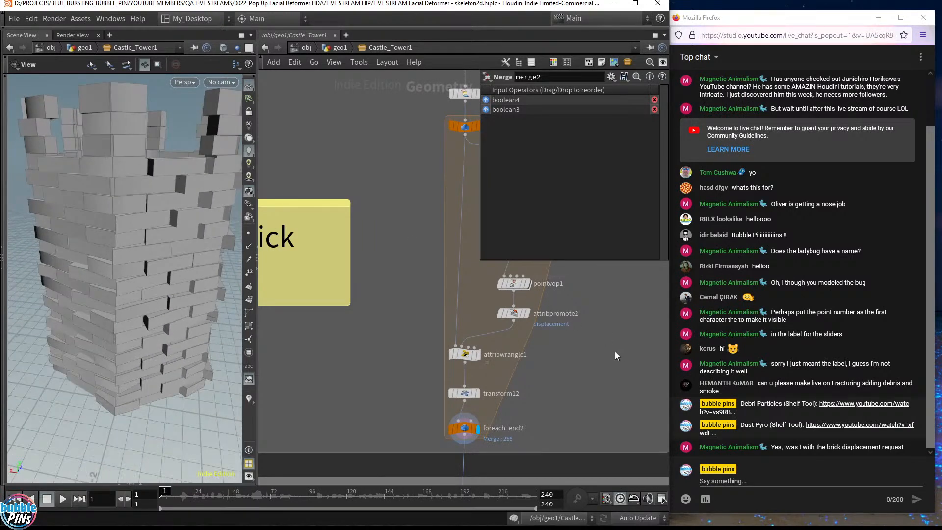
pyautogui.click(512, 283)
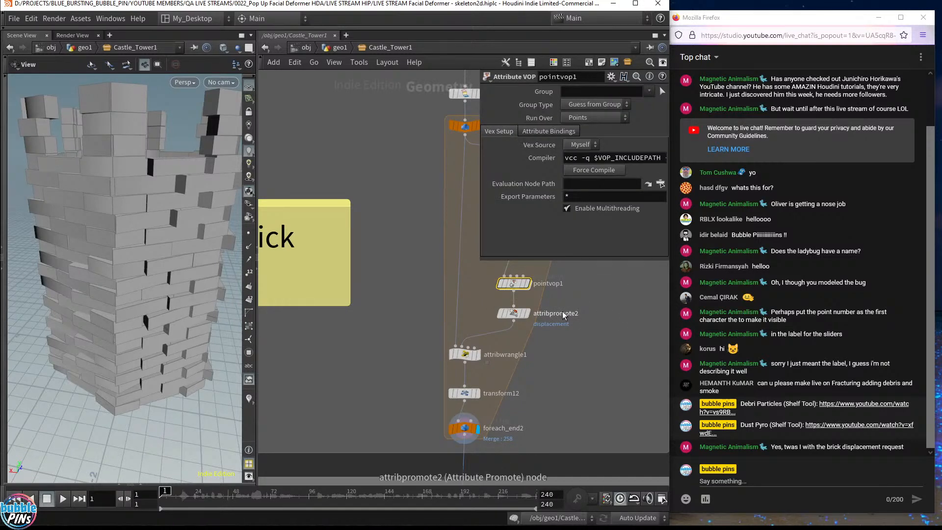
# Step: Return to the geo1 network, add a Tube node below Castle_Tower1, and display it
pyautogui.click(338, 48)
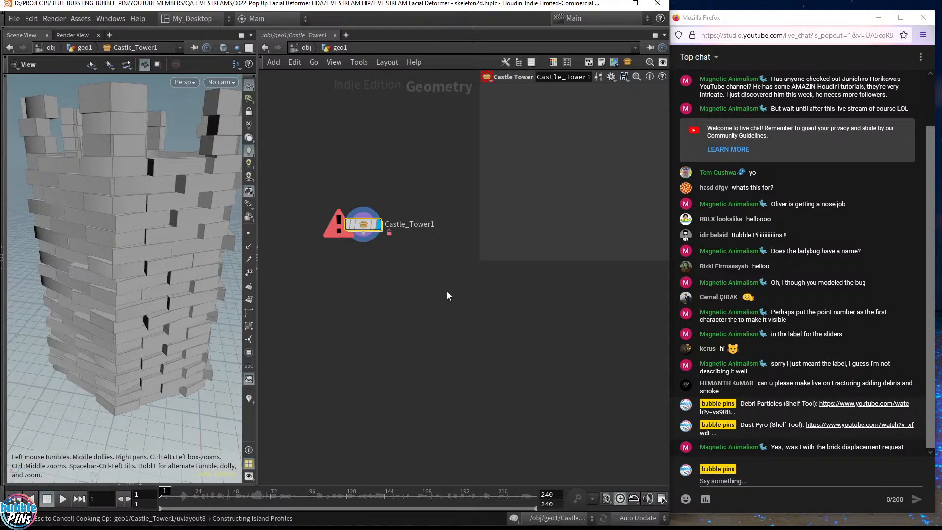
pyautogui.click(426, 275)
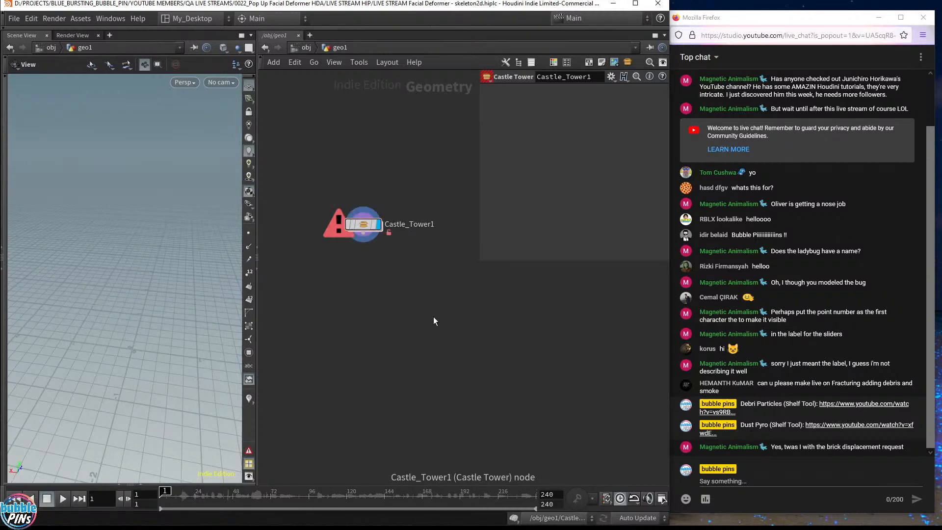
pyautogui.press('Tab')
pyautogui.write('tube')
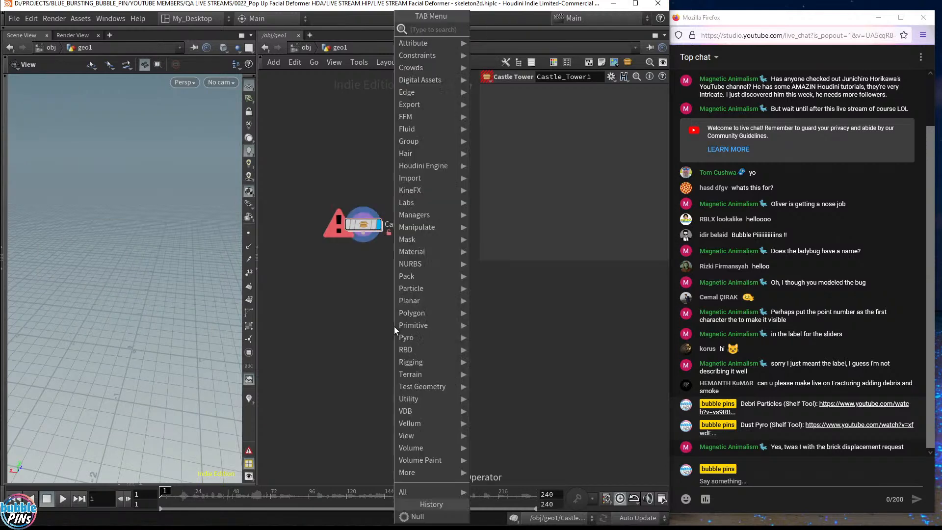
pyautogui.press('Return')
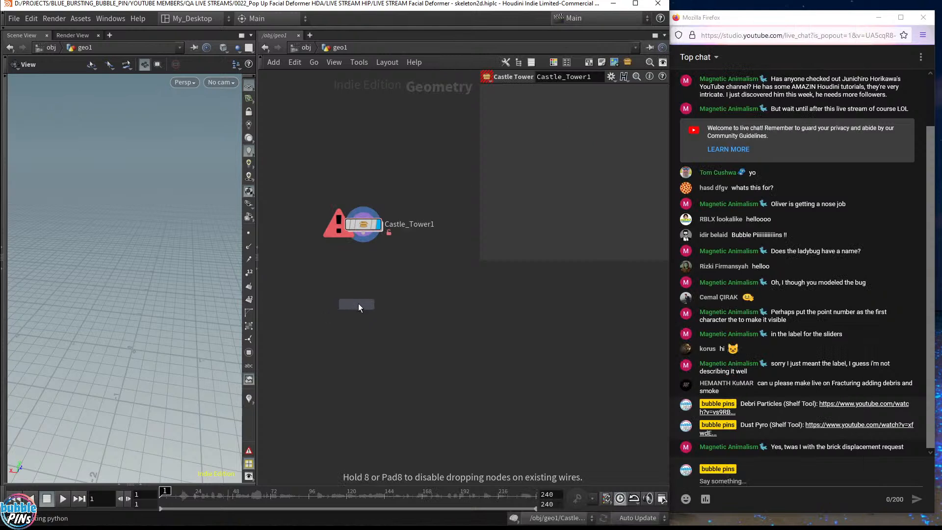
pyautogui.click(363, 310)
pyautogui.click(380, 298)
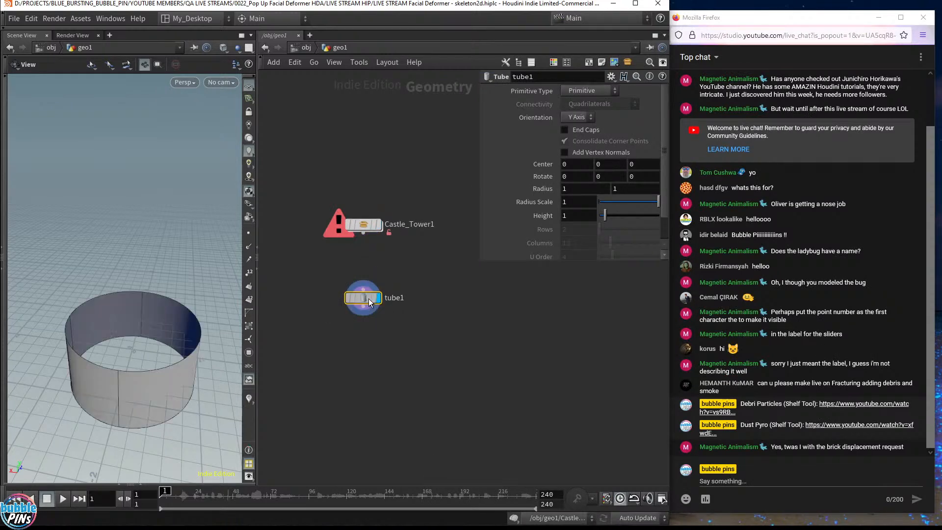
# Step: Turn on the tube's end caps, change its primitive type to Polygon, and set its columns to 23
pyautogui.click(579, 131)
pyautogui.click(584, 90)
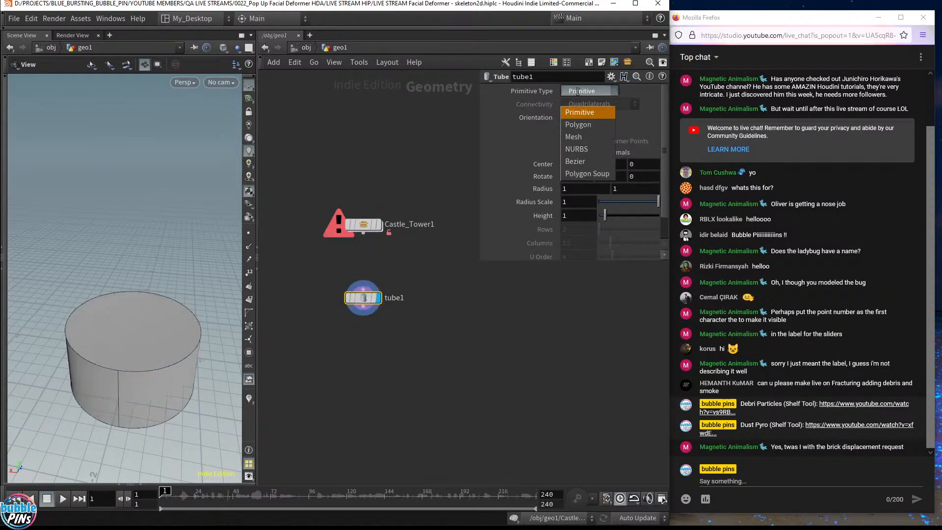
pyautogui.click(580, 123)
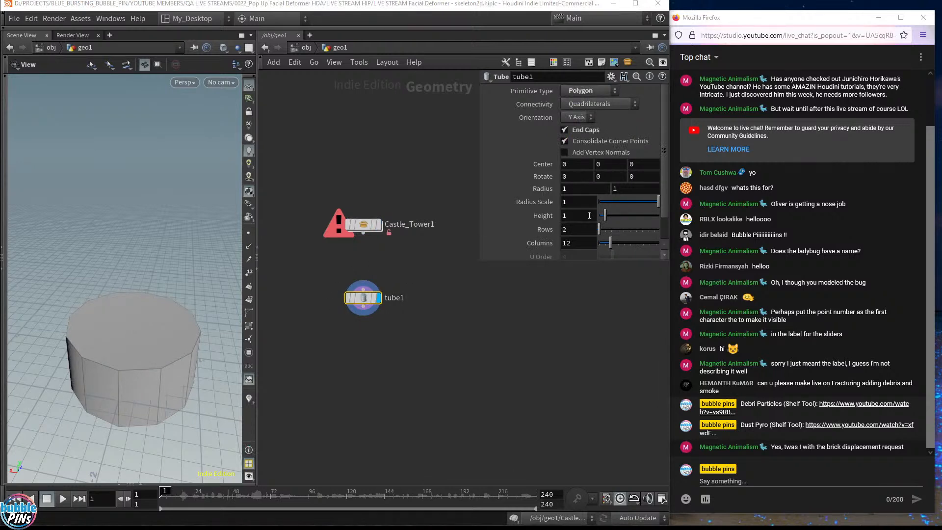
pyautogui.click(579, 244)
pyautogui.scroll(11, 579, 247)
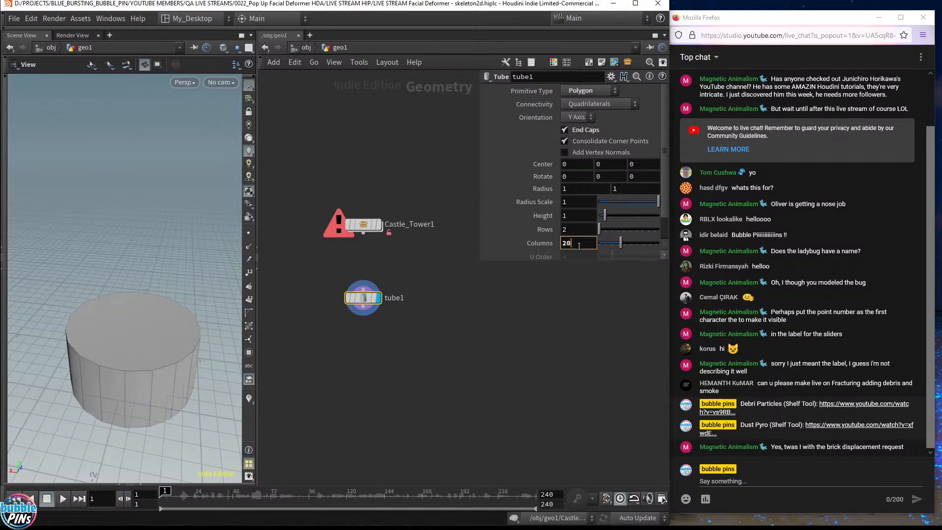
pyautogui.moveTo(547, 244); pyautogui.dragTo(543, 243)
pyautogui.moveTo(157, 321); pyautogui.dragTo(178, 326)
# Step: Try the tube's X Axis orientation, then set it to Z Axis
pyautogui.click(570, 116)
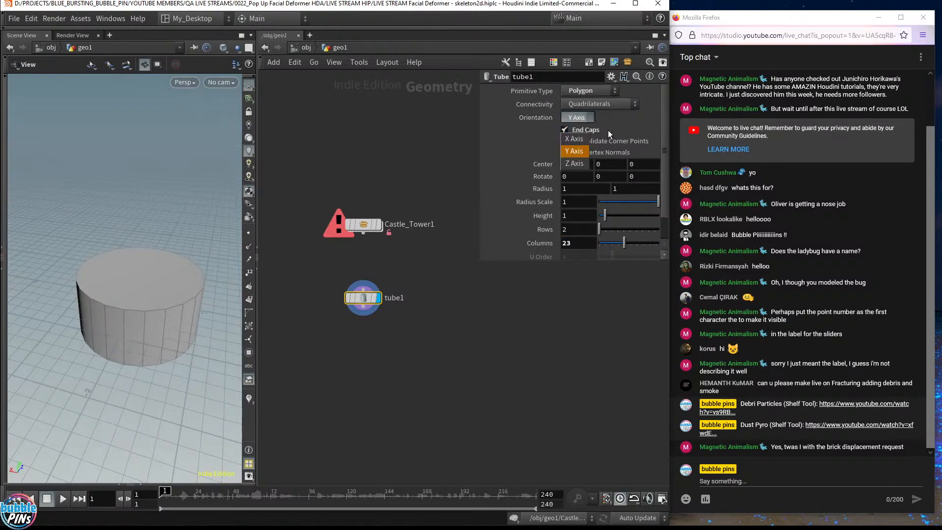
pyautogui.click(575, 137)
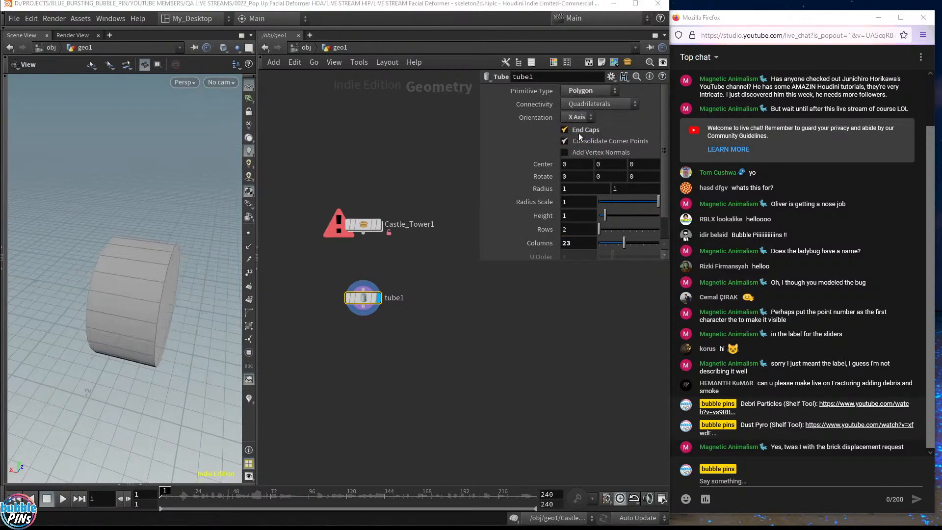
pyautogui.click(578, 117)
pyautogui.click(579, 160)
pyautogui.moveTo(156, 279)
pyautogui.mouseDown()
pyautogui.moveTo(156, 270)
pyautogui.moveTo(153, 281)
pyautogui.mouseUp()
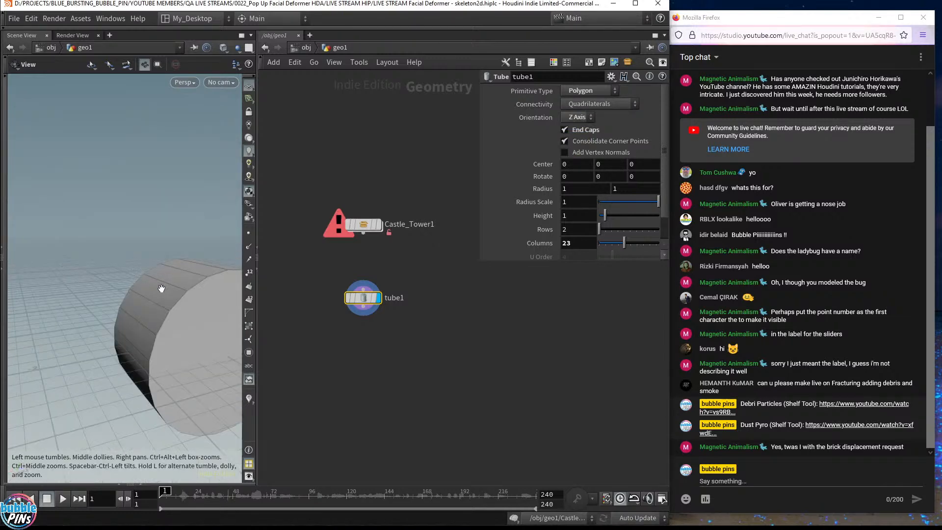
# Step: Add a Transform node fed by tube1 and display it
pyautogui.moveTo(153, 281); pyautogui.dragTo(195, 322, button='middle')
pyautogui.moveTo(195, 323); pyautogui.dragTo(105, 228, button='right')
pyautogui.moveTo(105, 227); pyautogui.dragTo(162, 262)
pyautogui.moveTo(183, 231); pyautogui.dragTo(143, 270, button='middle')
pyautogui.moveTo(144, 270); pyautogui.dragTo(136, 307, button='right')
pyautogui.moveTo(136, 307); pyautogui.dragTo(152, 275)
pyautogui.moveTo(436, 340); pyautogui.dragTo(454, 310, button='middle')
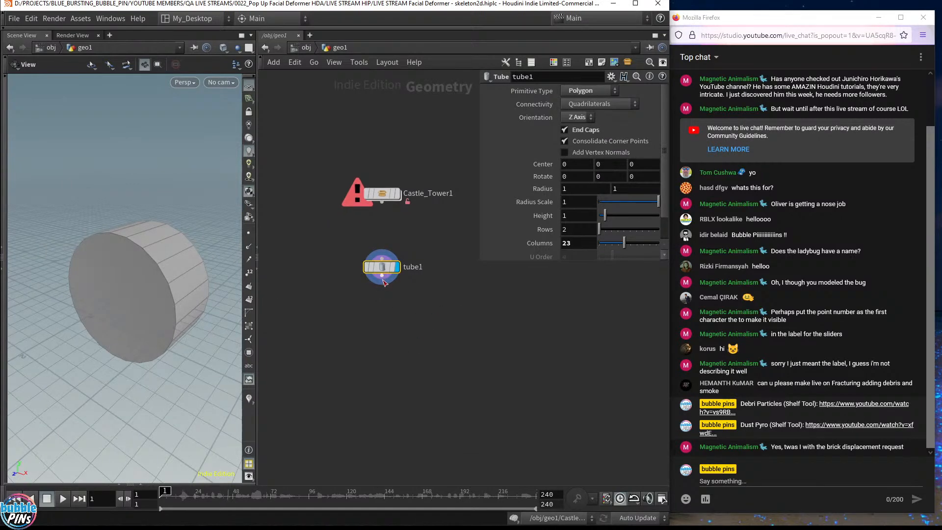
pyautogui.moveTo(382, 276); pyautogui.dragTo(468, 325)
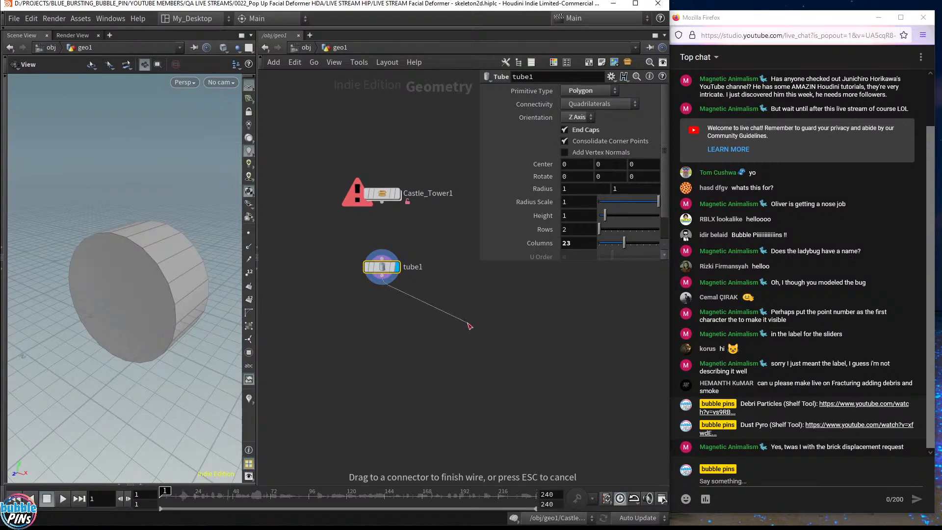
pyautogui.write('transform')
pyautogui.press('Return')
pyautogui.click(469, 310)
# Step: Set transform1's uniform scale to 0.8 and show tube1 as a template
pyautogui.click(578, 181)
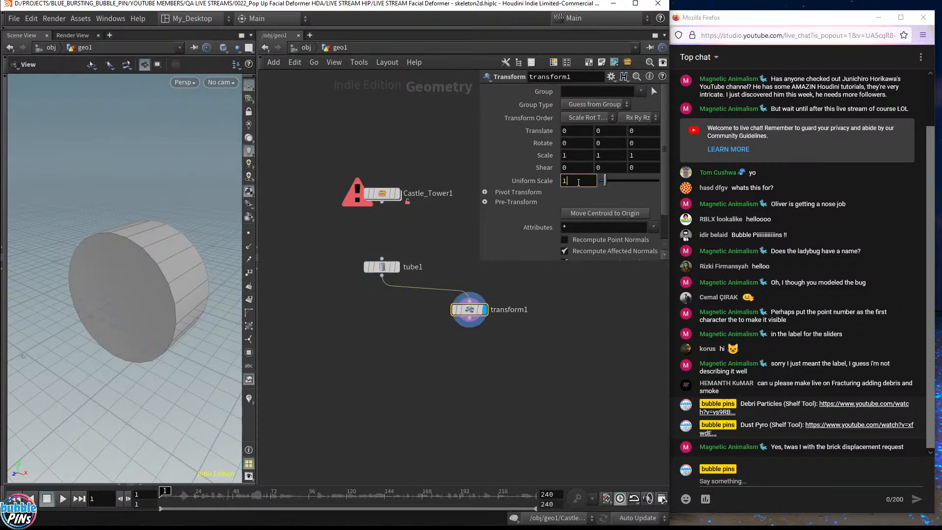
pyautogui.press('BackSpace')
pyautogui.write('0.8')
pyautogui.press('Return')
pyautogui.click(394, 266)
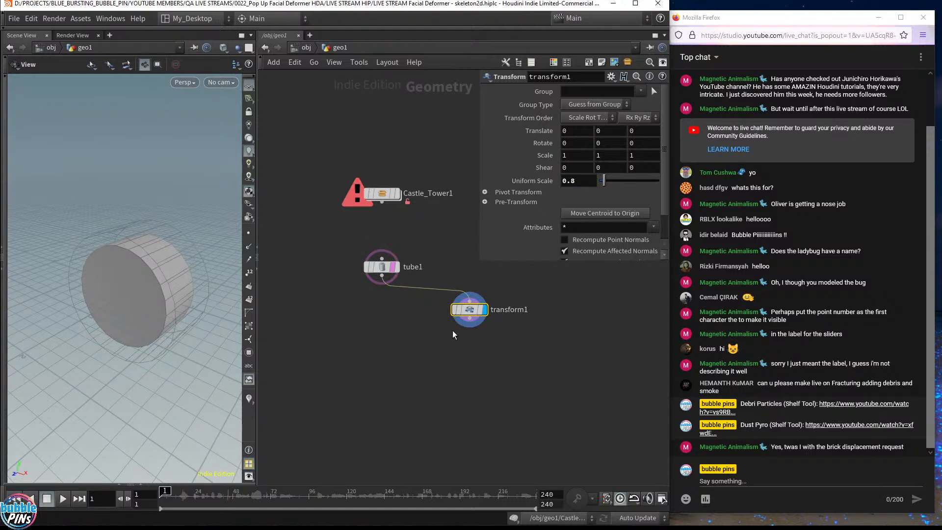
# Step: Add a second Transform node below transform1 and display it
pyautogui.click(470, 319)
pyautogui.press('Tab')
pyautogui.write('tran')
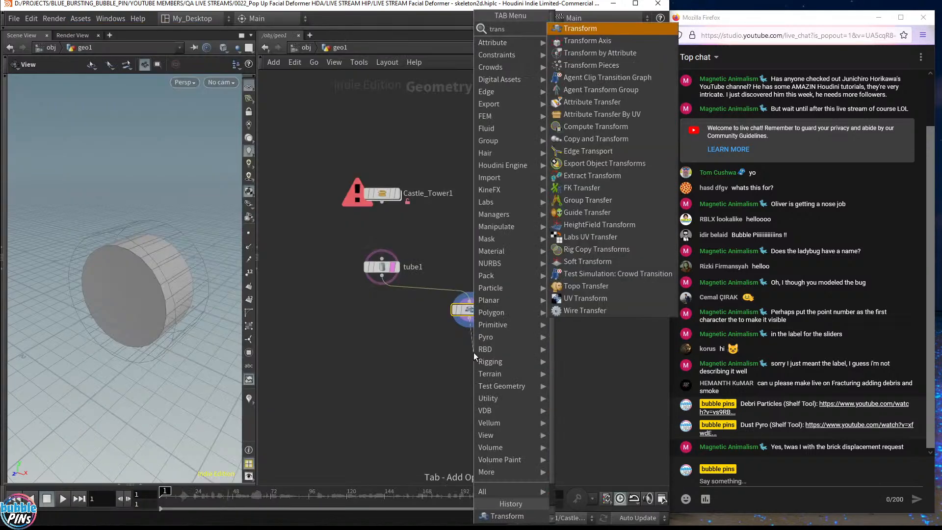
pyautogui.press('Return')
pyautogui.click(472, 352)
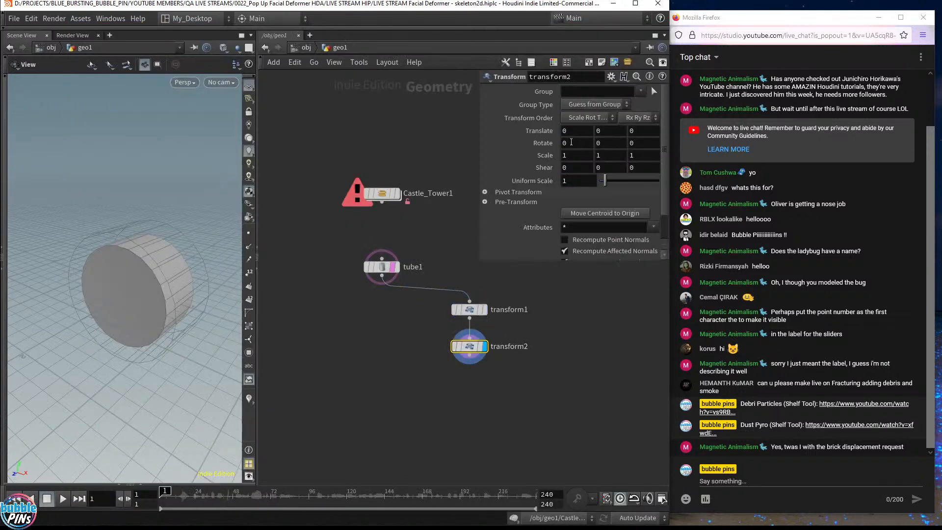
# Step: Stretch the smaller tube along Z in transform2 to a scale of about 5.73
pyautogui.press('r')
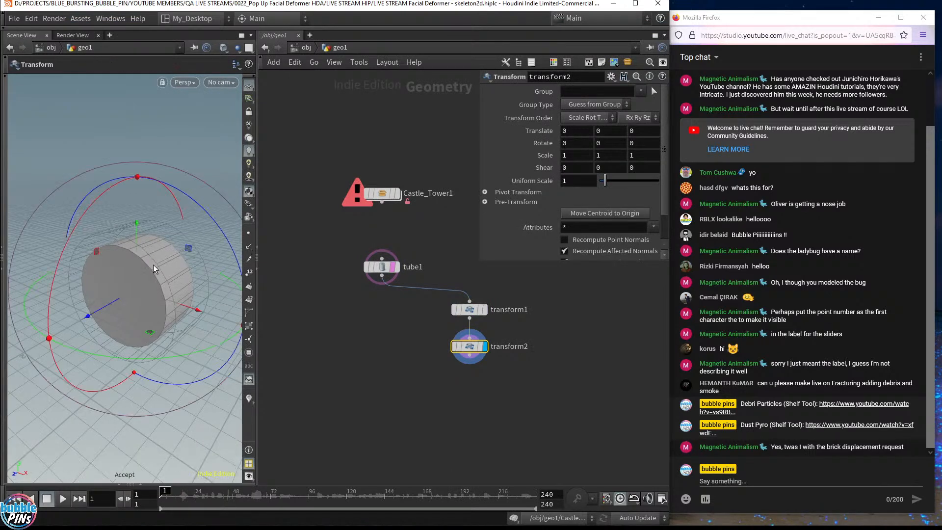
pyautogui.press('e')
pyautogui.moveTo(51, 333); pyautogui.dragTo(103, 434)
pyautogui.moveTo(51, 337); pyautogui.dragTo(79, 380)
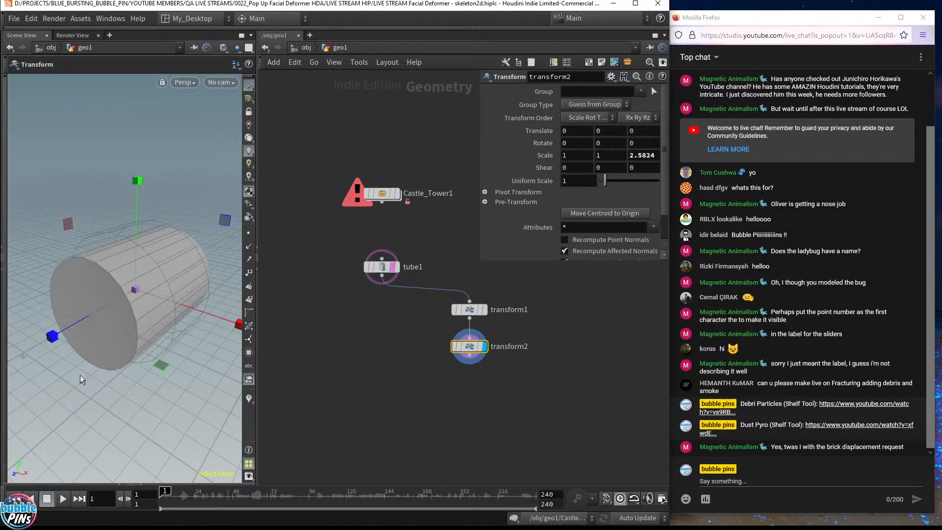
pyautogui.moveTo(51, 337); pyautogui.dragTo(55, 384)
pyautogui.moveTo(54, 340); pyautogui.dragTo(9, 387)
pyautogui.press('Escape')
pyautogui.moveTo(425, 401); pyautogui.dragTo(427, 363, button='middle')
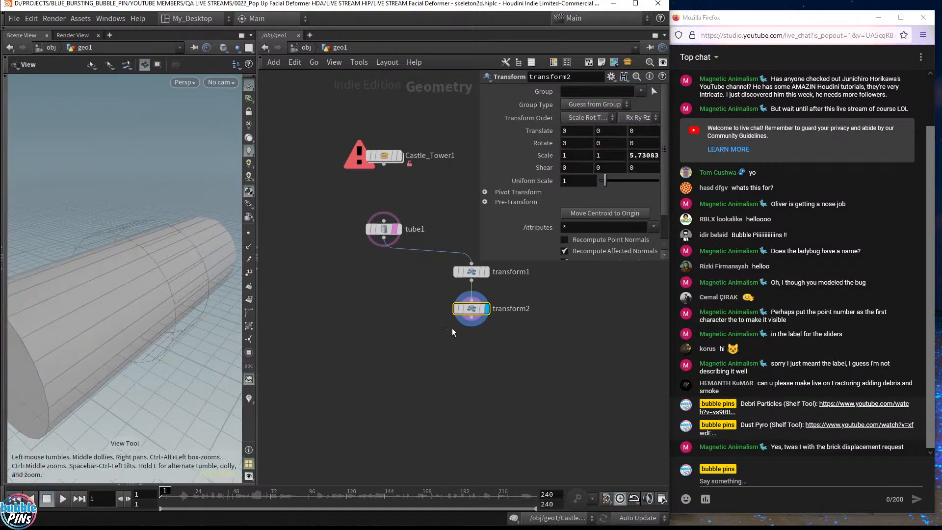
# Step: Review the scale parameters of transform2 and transform1 in turn
pyautogui.moveTo(382, 355); pyautogui.dragTo(520, 295)
pyautogui.doubleClick(646, 156)
pyautogui.click(587, 334)
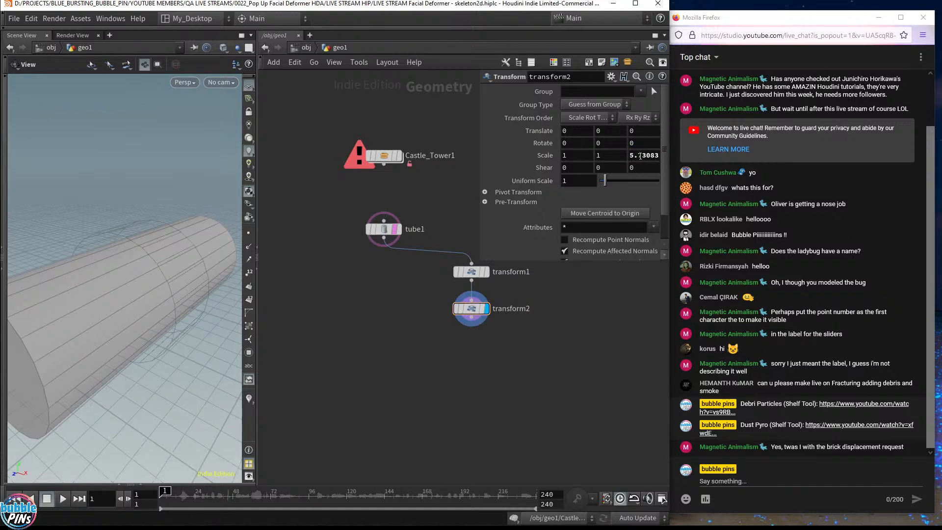
pyautogui.moveTo(442, 291); pyautogui.dragTo(530, 260)
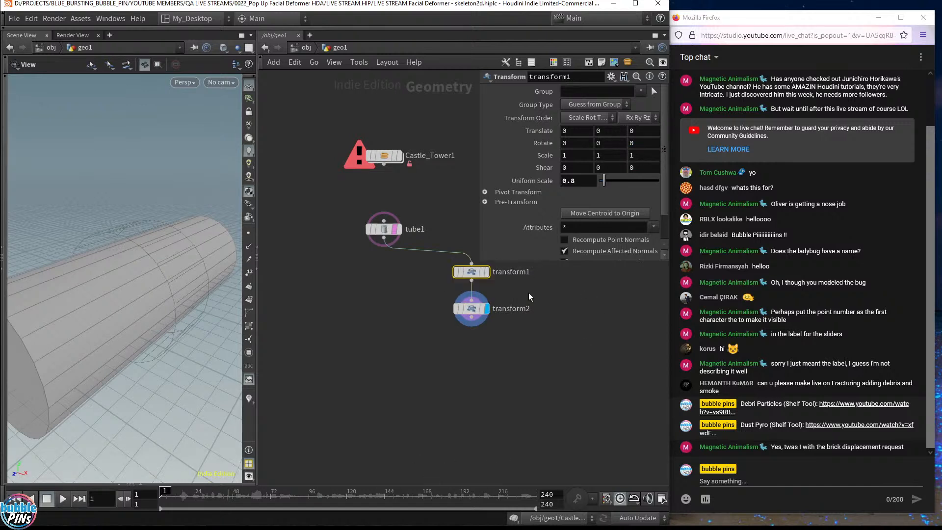
pyautogui.click(525, 364)
pyautogui.moveTo(447, 339); pyautogui.dragTo(531, 298)
pyautogui.click(457, 381)
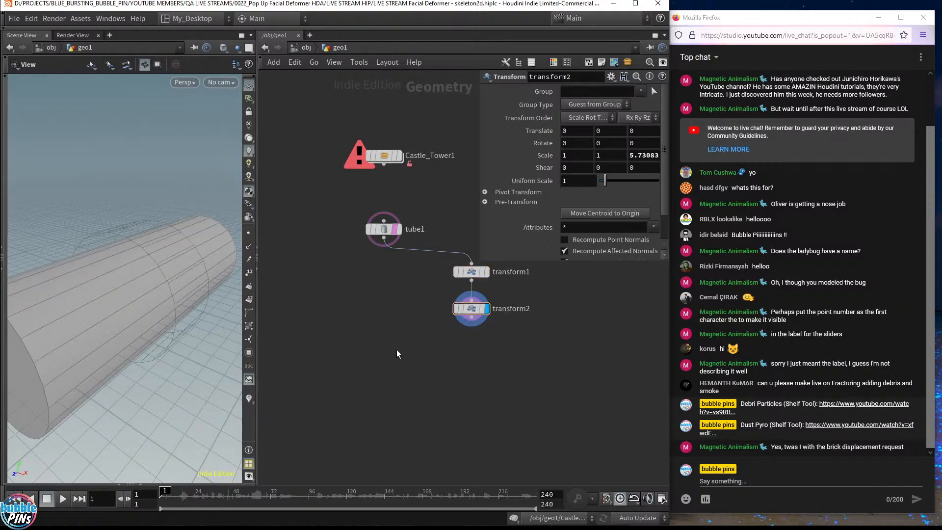
# Step: Add a Boolean node with tube1 as the first input and transform2 as the second, and display it
pyautogui.press('Tab')
pyautogui.write('boolean')
pyautogui.press('Return')
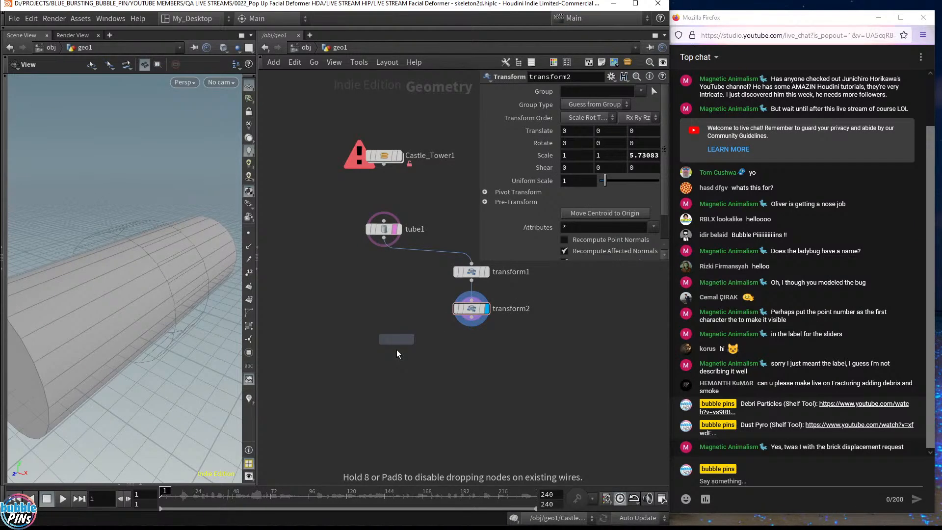
pyautogui.click(382, 350)
pyautogui.moveTo(384, 238); pyautogui.dragTo(472, 335)
pyautogui.click(399, 351)
# Step: Delete the Castle_Tower1 node from the geo1 network
pyautogui.click(384, 156)
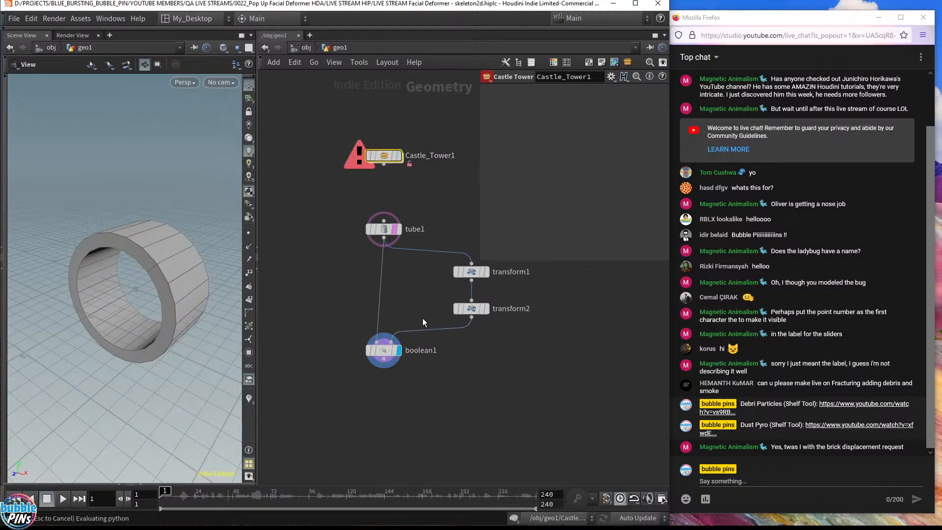
pyautogui.press('Delete')
pyautogui.moveTo(321, 329); pyautogui.dragTo(438, 416)
pyautogui.moveTo(159, 224); pyautogui.dragTo(189, 228)
# Step: Add a Null node below boolean1, connected to its output
pyautogui.moveTo(430, 379); pyautogui.dragTo(401, 300, button='middle')
pyautogui.moveTo(354, 280); pyautogui.dragTo(397, 350)
pyautogui.moveTo(397, 350); pyautogui.dragTo(381, 296, button='middle')
pyautogui.press('Tab')
pyautogui.write('null')
pyautogui.press('Return')
pyautogui.press('Return')
pyautogui.moveTo(361, 310); pyautogui.dragTo(340, 277)
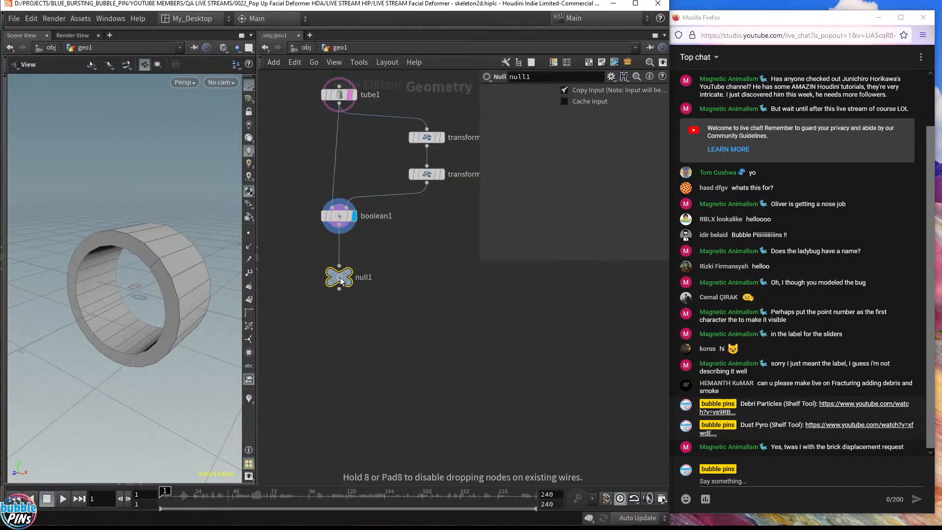
pyautogui.press('h')
# Step: Add a Grid node beside the ring network, display it, and show null1 as a template
pyautogui.press('Tab')
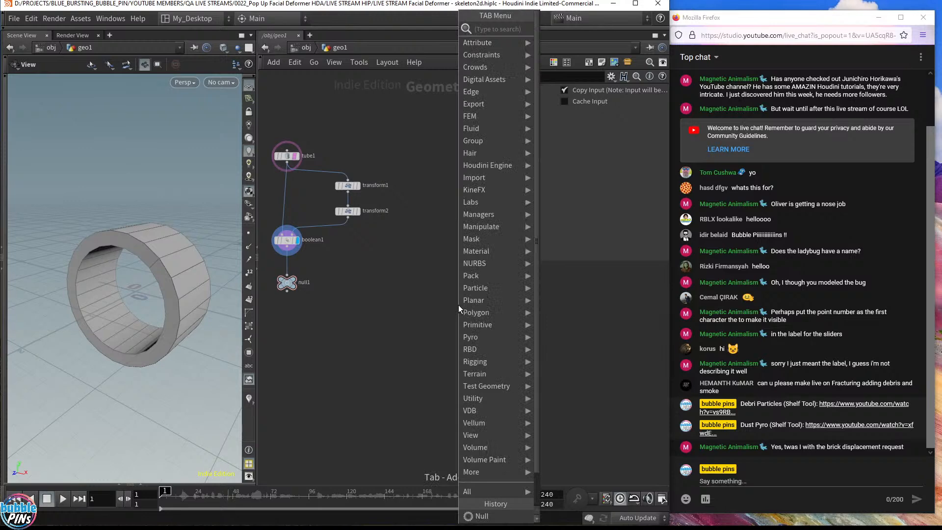
pyautogui.write('grid')
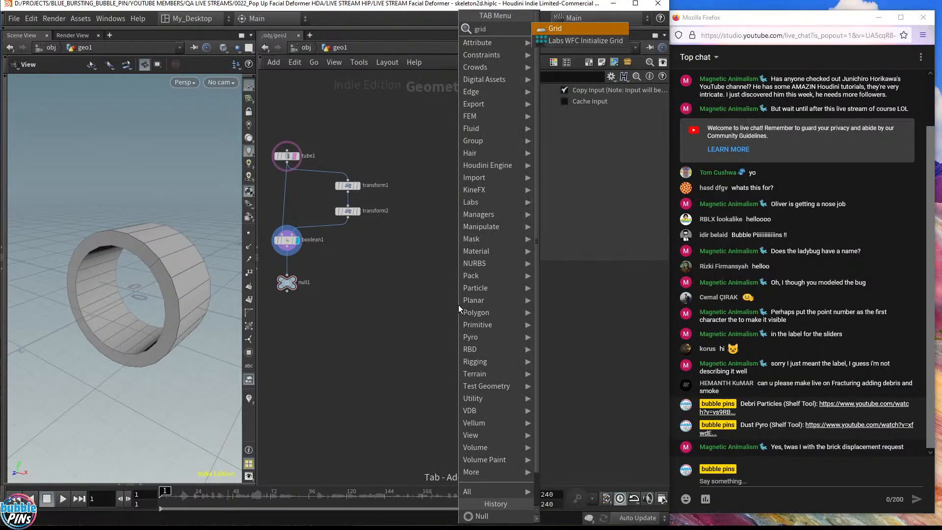
pyautogui.press('Return')
pyautogui.click(458, 306)
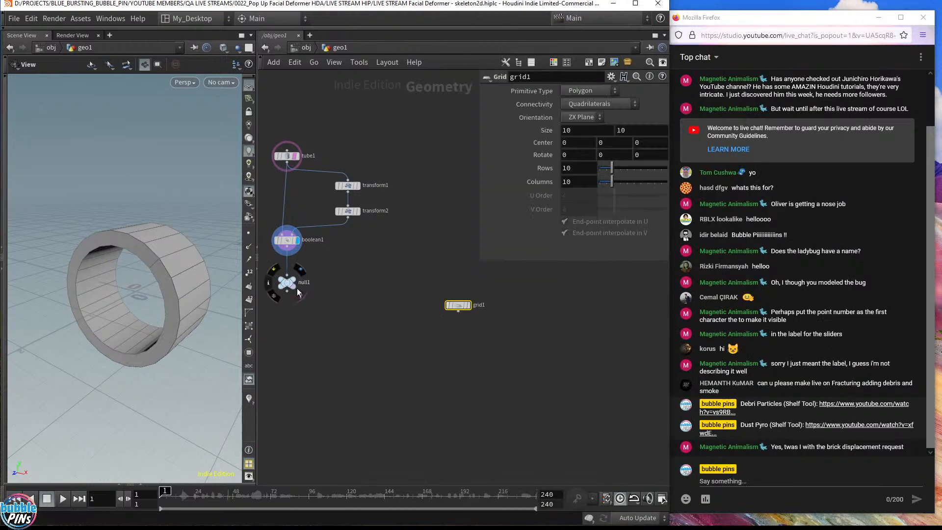
pyautogui.moveTo(454, 305); pyautogui.dragTo(443, 269)
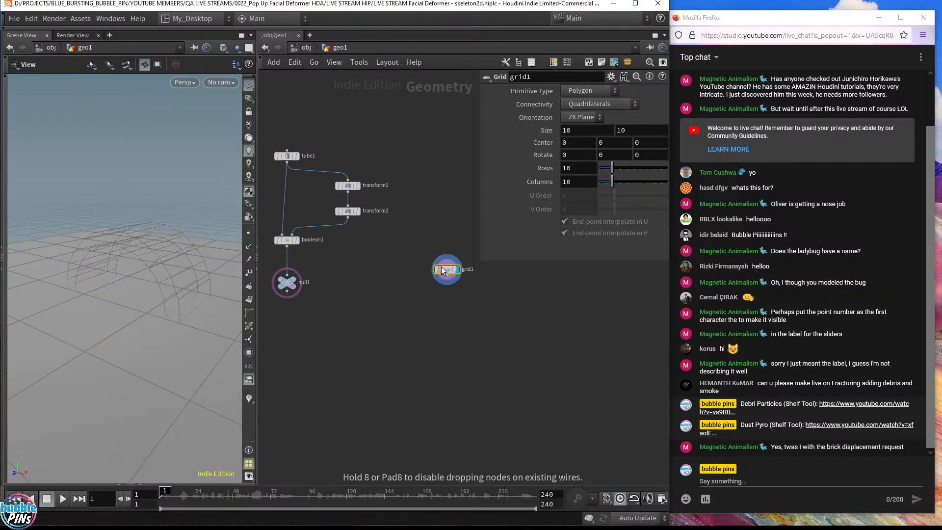
# Step: Lower the grid below the ring by setting its center Y to -1.2
pyautogui.moveTo(181, 242); pyautogui.dragTo(88, 231)
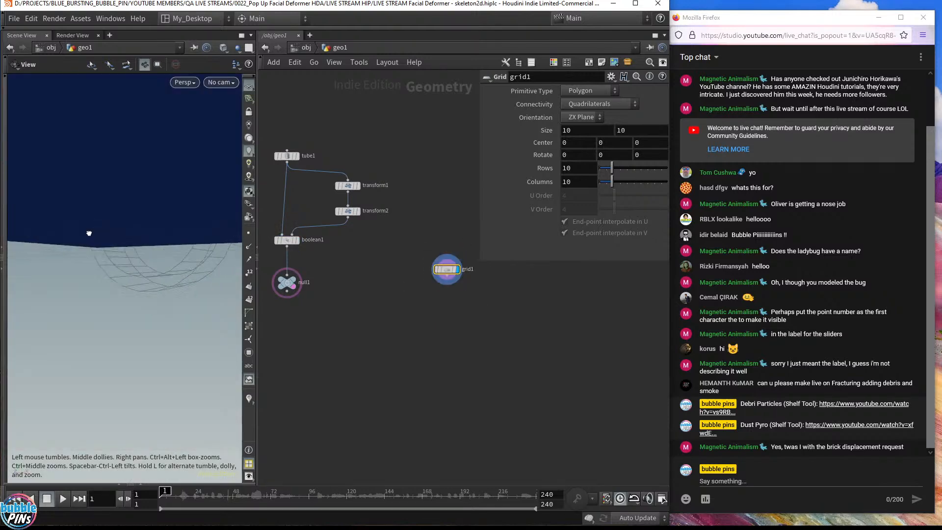
pyautogui.click(612, 145)
pyautogui.scroll(-15, 613, 146)
pyautogui.moveTo(147, 241); pyautogui.dragTo(167, 247)
pyautogui.scroll(3, 619, 146)
pyautogui.moveTo(206, 222); pyautogui.dragTo(98, 241, button='middle')
# Step: Add a Copy and Transform node directly below grid1, connected to it, and display it
pyautogui.click(445, 280)
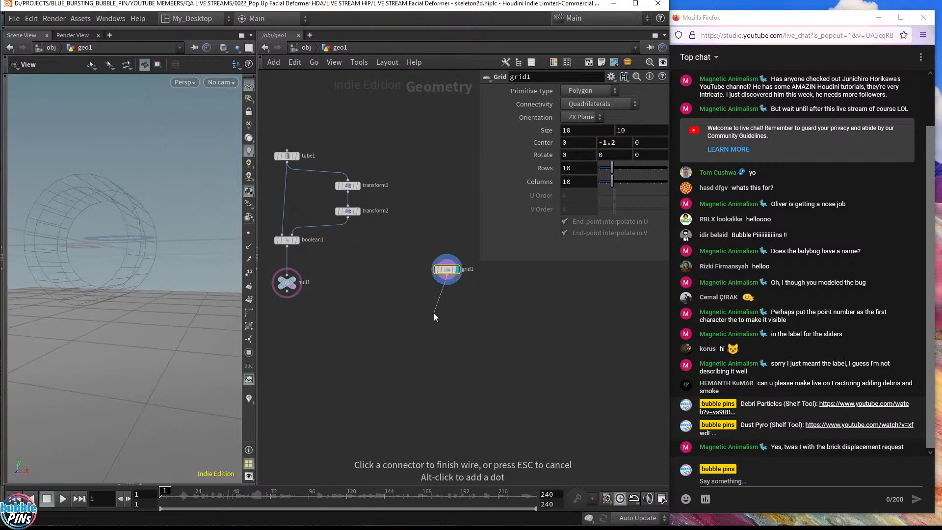
pyautogui.press('Tab')
pyautogui.write('copy and tra')
pyautogui.press('Return')
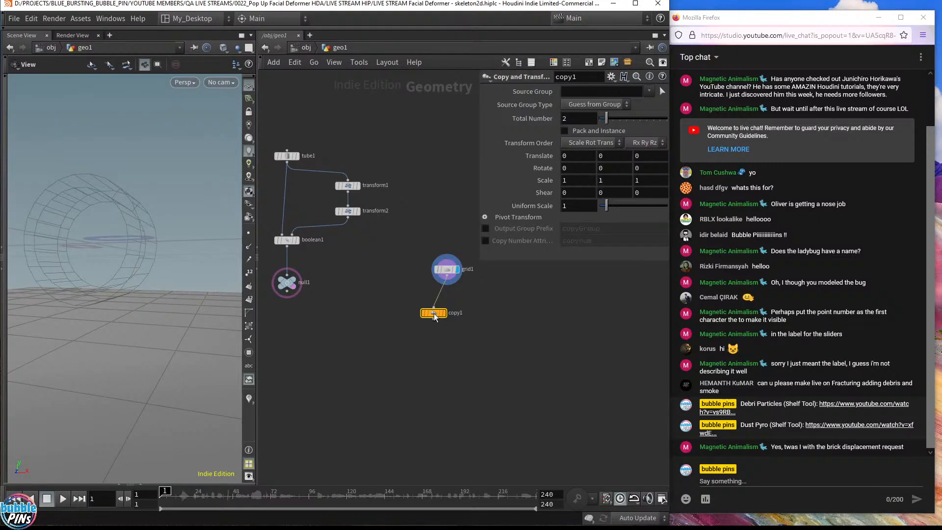
pyautogui.click(447, 295)
pyautogui.click(457, 294)
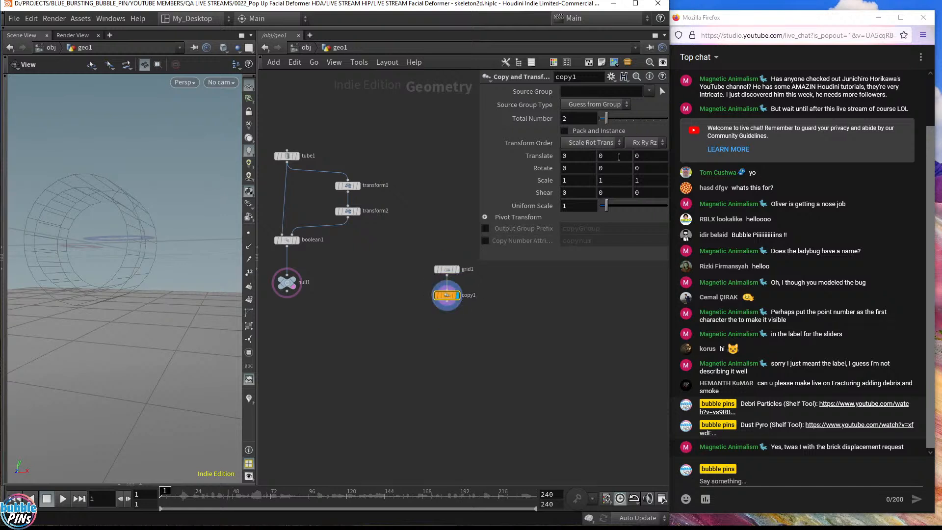
# Step: Set copy1's Y translation to 0.1 and its total number of copies to 15
pyautogui.write('.1')
pyautogui.press('Return')
pyautogui.scroll(15, 581, 120)
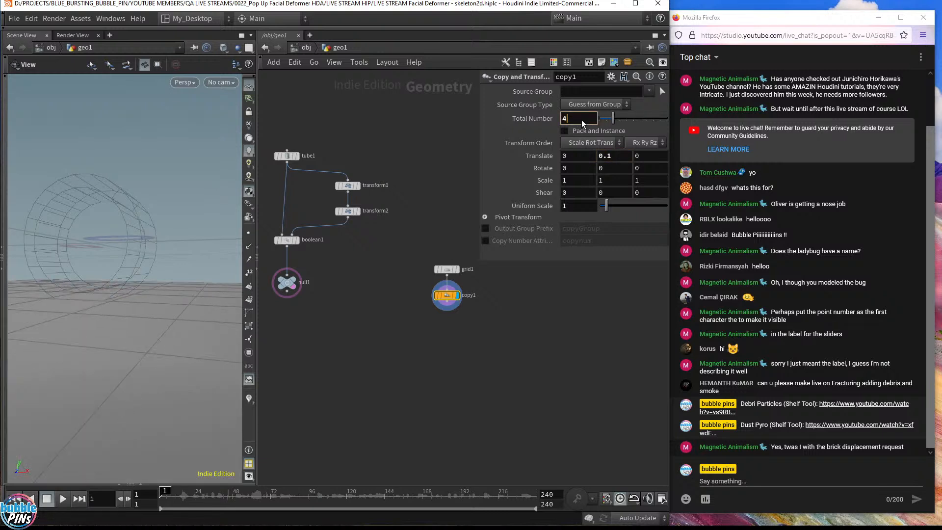
pyautogui.scroll(-1, 581, 120)
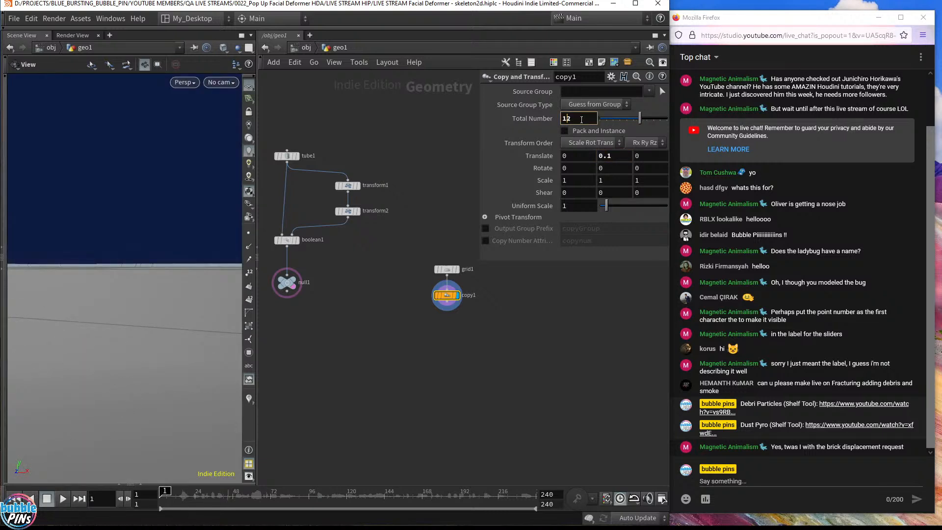
pyautogui.scroll(3, 581, 119)
pyautogui.moveTo(122, 180); pyautogui.dragTo(139, 201)
pyautogui.moveTo(57, 187); pyautogui.dragTo(125, 149, button='middle')
pyautogui.moveTo(125, 149); pyautogui.dragTo(162, 135)
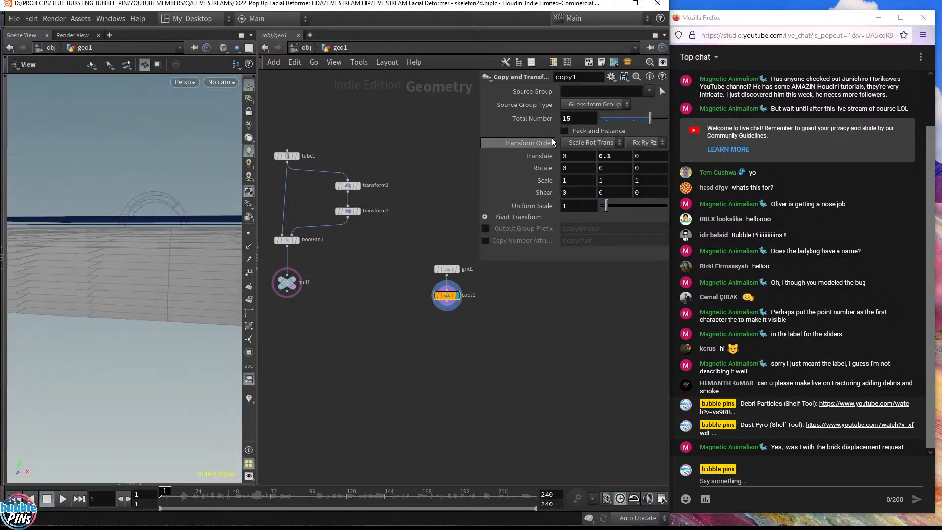
# Step: Increase the vertical spacing of the grid copies by setting copy1's Y translation to 0.2
pyautogui.press('BackSpace')
pyautogui.write('2')
pyautogui.press('Return')
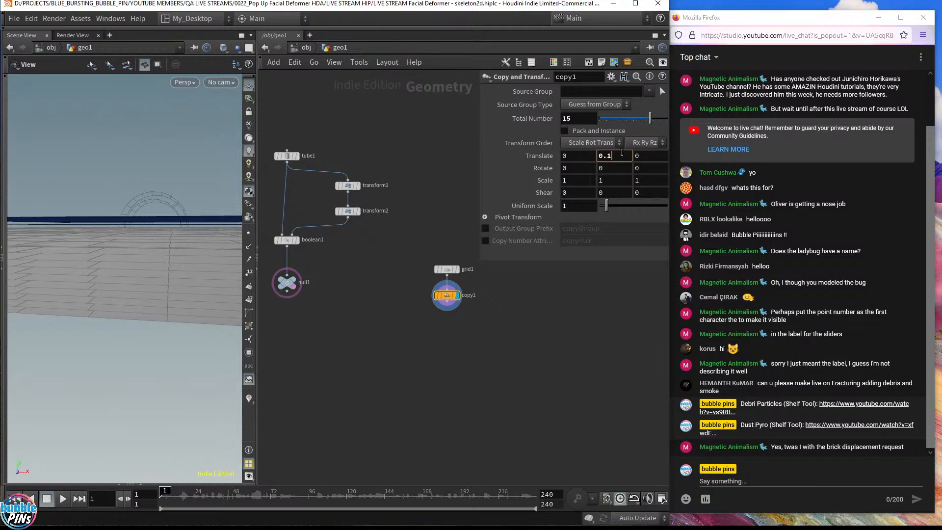
pyautogui.moveTo(124, 212); pyautogui.dragTo(137, 219)
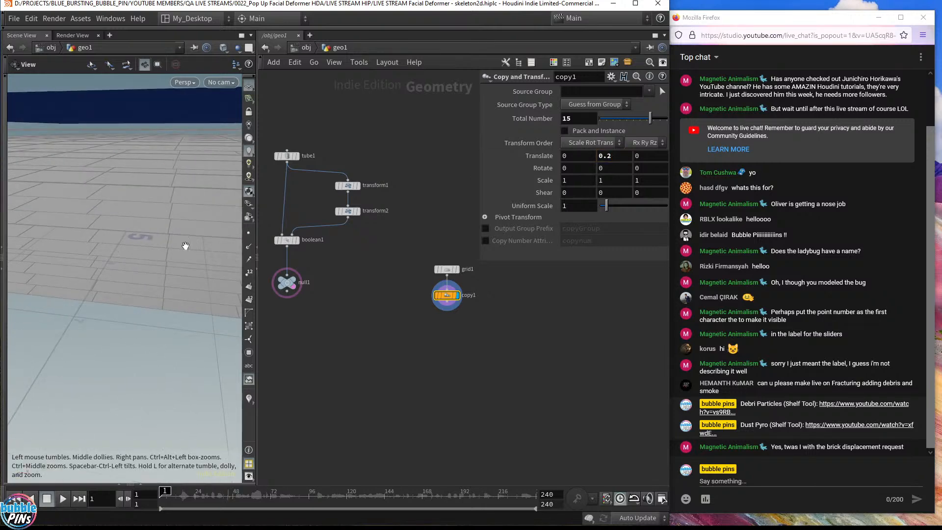
# Step: Add a second Boolean node with null1 as the first input and copy1 as the second, and display it
pyautogui.press('Tab')
pyautogui.write('boolean')
pyautogui.press('Return')
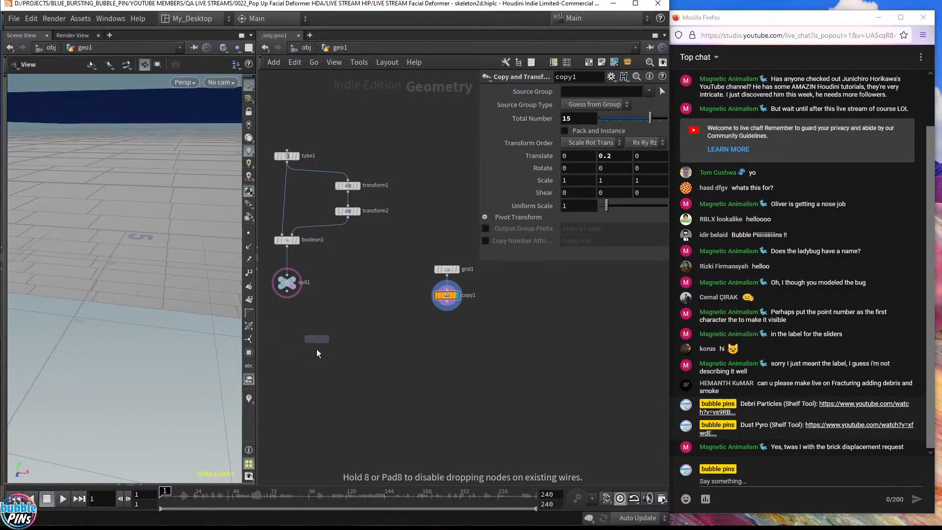
pyautogui.click(290, 346)
pyautogui.moveTo(287, 298); pyautogui.dragTo(448, 309)
pyautogui.click(300, 346)
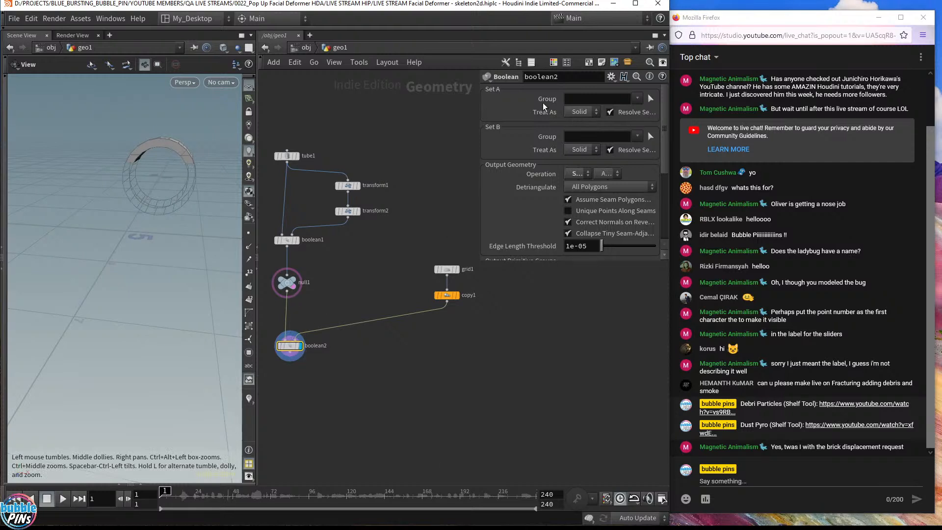
# Step: Treat boolean2's Set B as a surface and set its operation to Shatter
pyautogui.click(583, 150)
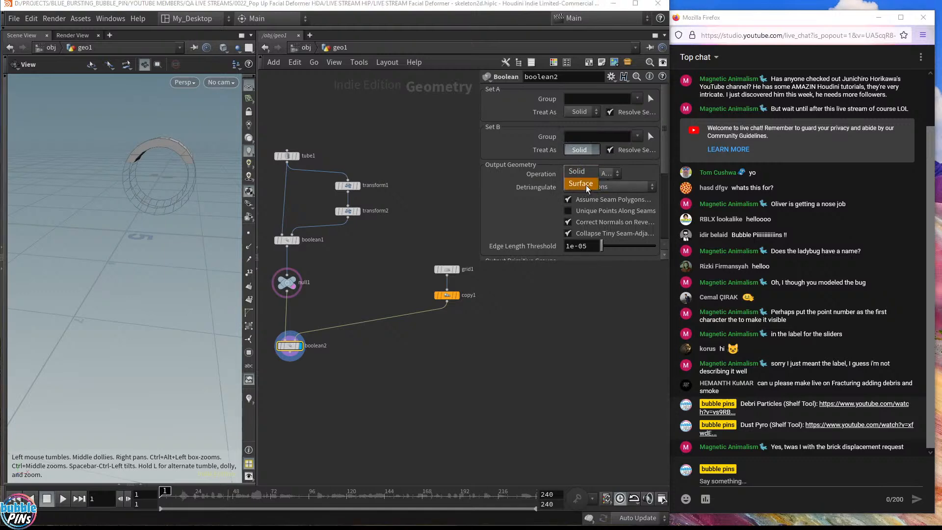
pyautogui.click(582, 185)
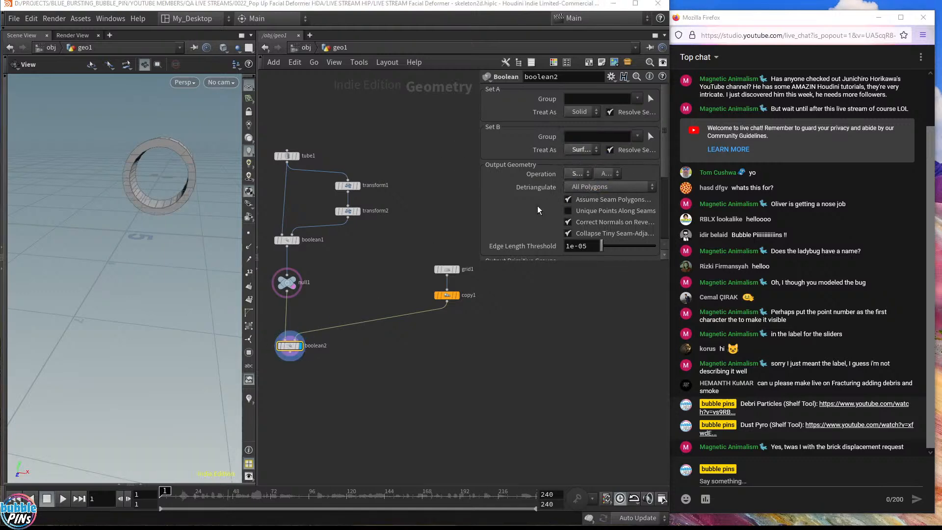
pyautogui.moveTo(479, 262); pyautogui.dragTo(399, 297)
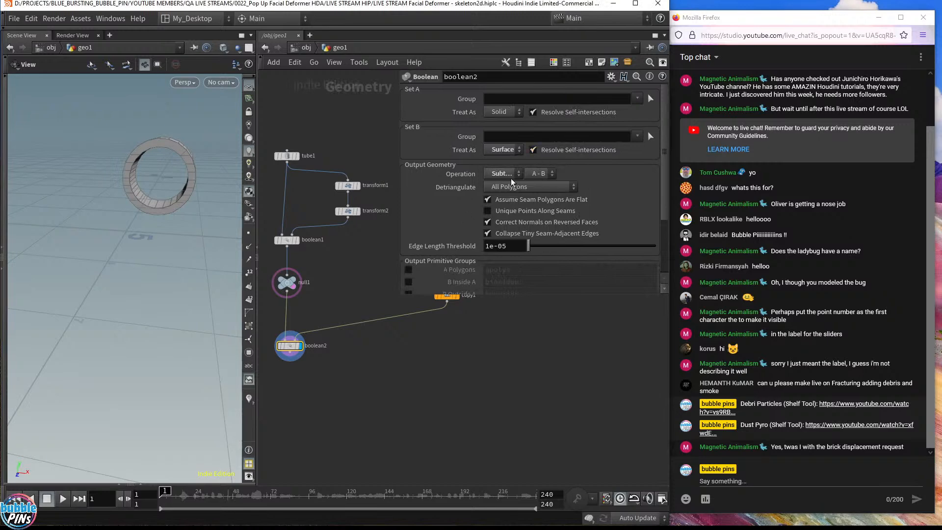
pyautogui.click(510, 175)
pyautogui.click(505, 232)
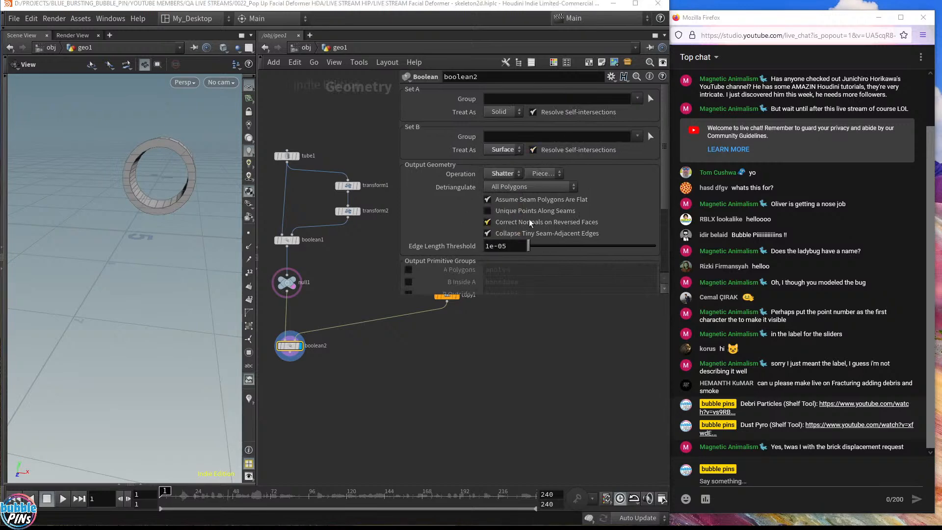
pyautogui.click(509, 176)
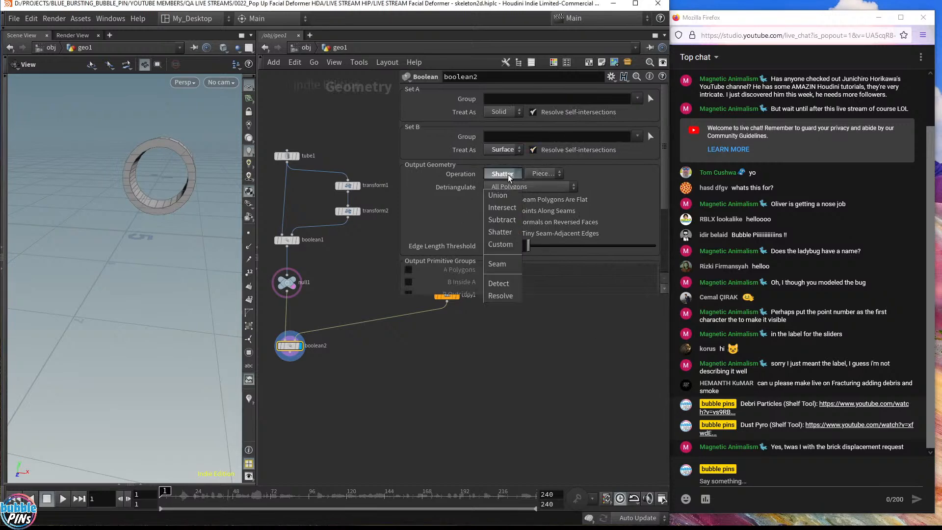
pyautogui.click(505, 232)
pyautogui.moveTo(463, 295); pyautogui.dragTo(463, 290)
pyautogui.press('f')
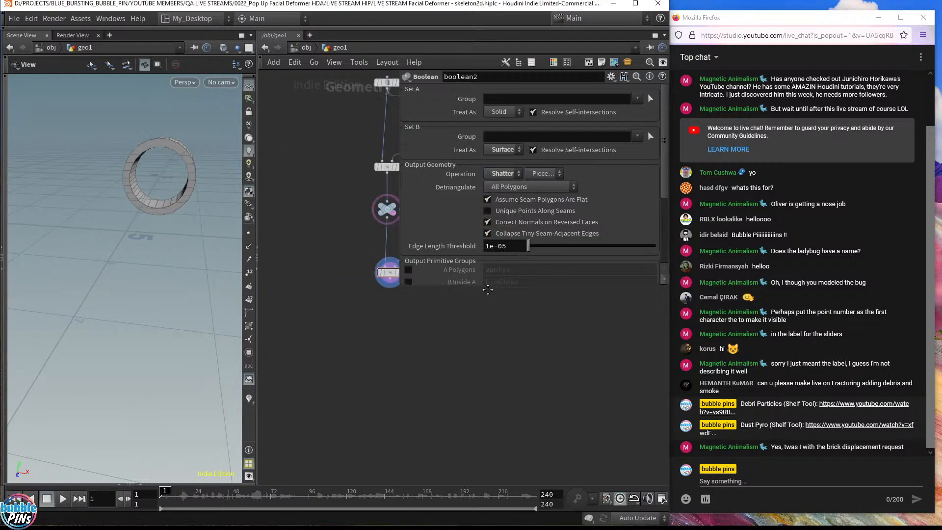
# Step: Add an Exploded View node below boolean2, connected to its output
pyautogui.moveTo(395, 346); pyautogui.dragTo(283, 385, button='middle')
pyautogui.moveTo(182, 167); pyautogui.dragTo(540, 148, button='middle')
pyautogui.moveTo(176, 164); pyautogui.dragTo(167, 269, button='right')
pyautogui.moveTo(314, 372); pyautogui.dragTo(348, 339, button='middle')
pyautogui.click(352, 345)
pyautogui.press('Tab')
pyautogui.write('explo')
pyautogui.press('Return')
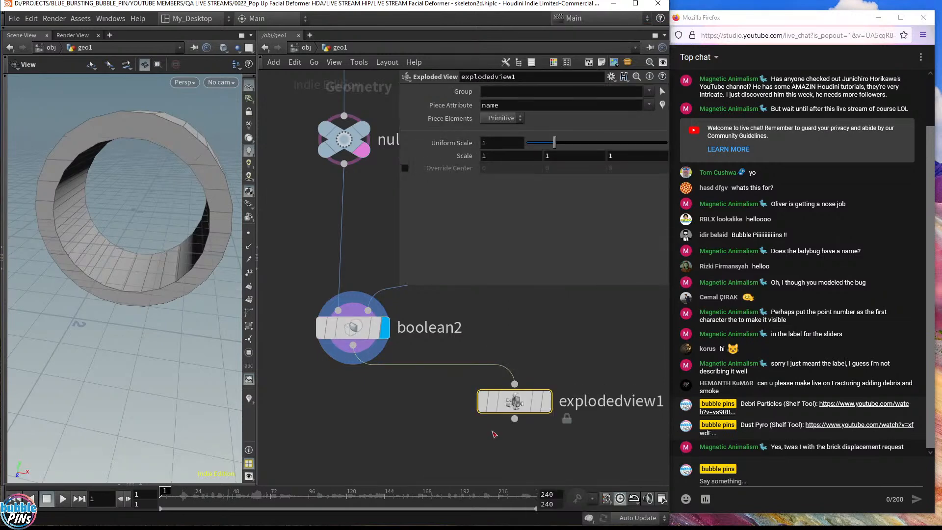
# Step: Colour the explodedview1 node black and display it
pyautogui.press('c')
pyautogui.click(607, 480)
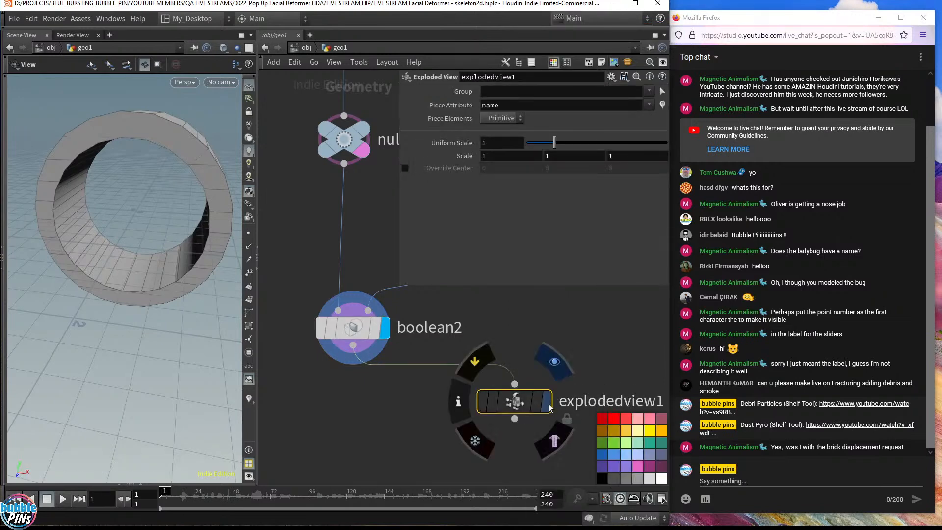
pyautogui.click(546, 401)
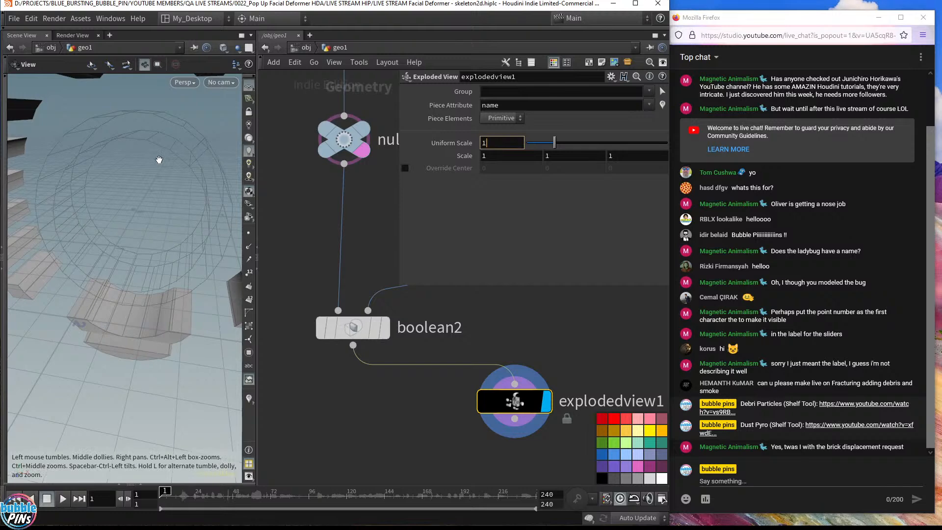
# Step: Reduce the spread of the exploded pieces by setting explodedview1's Uniform Scale to 0.2
pyautogui.moveTo(196, 157); pyautogui.dragTo(35, 201, button='middle')
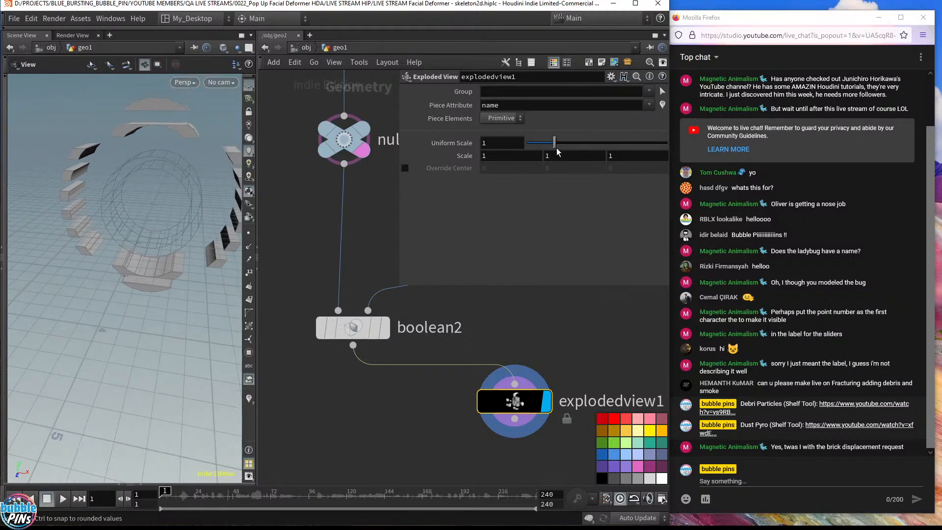
pyautogui.press('BackSpace')
pyautogui.write('0.2')
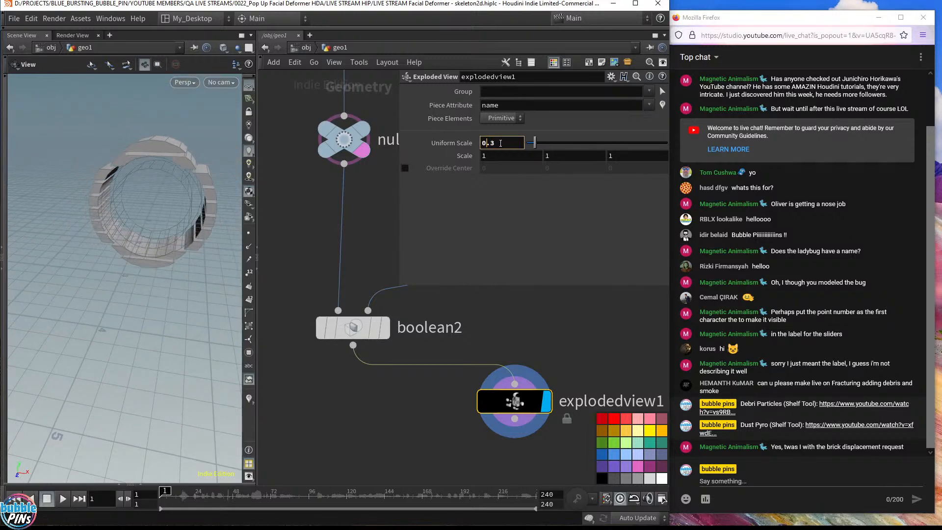
pyautogui.moveTo(165, 253); pyautogui.dragTo(112, 220)
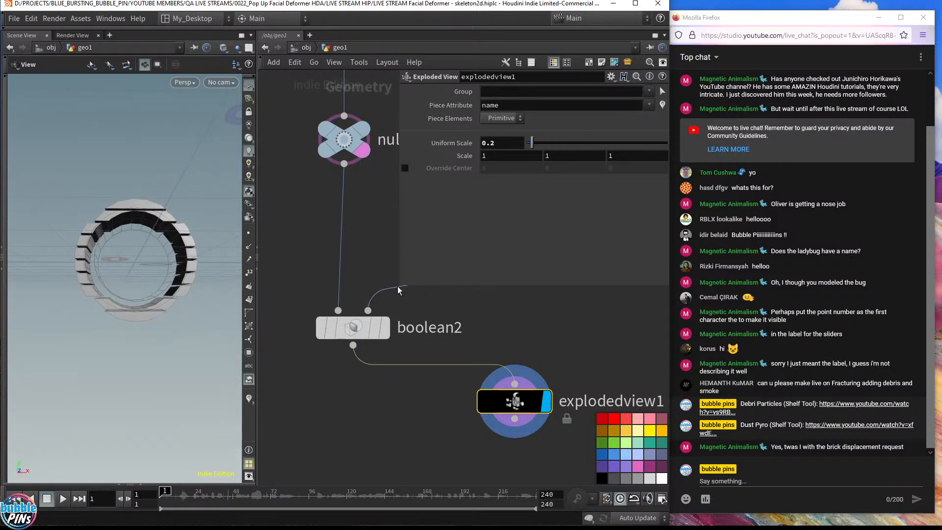
# Step: Select grid1 for editing and display copy1 to view the stacked grids
pyautogui.moveTo(400, 285); pyautogui.dragTo(504, 237)
pyautogui.moveTo(510, 242); pyautogui.dragTo(390, 361, button='middle')
pyautogui.moveTo(603, 283); pyautogui.dragTo(467, 339, button='middle')
pyautogui.scroll(-4, 467, 339)
pyautogui.click(451, 266)
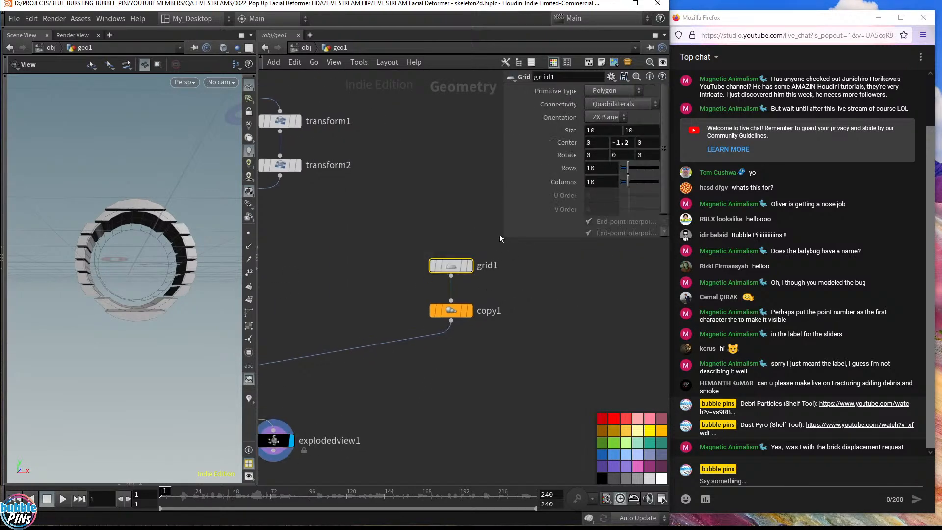
pyautogui.moveTo(368, 373); pyautogui.dragTo(501, 385, button='middle')
pyautogui.moveTo(330, 257); pyautogui.dragTo(330, 262, button='middle')
pyautogui.moveTo(530, 308); pyautogui.dragTo(424, 330, button='middle')
pyautogui.click(466, 366)
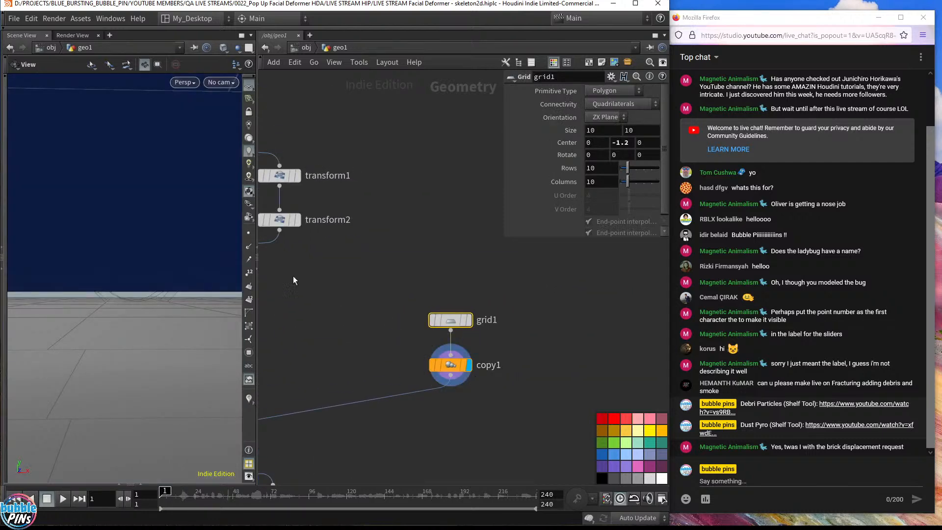
pyautogui.moveTo(200, 245)
pyautogui.mouseDown()
pyautogui.moveTo(204, 218)
pyautogui.moveTo(63, 151)
pyautogui.moveTo(190, 248)
pyautogui.mouseUp()
# Step: Shrink grid1 to a size of 2 by 2
pyautogui.moveTo(413, 268); pyautogui.dragTo(513, 330)
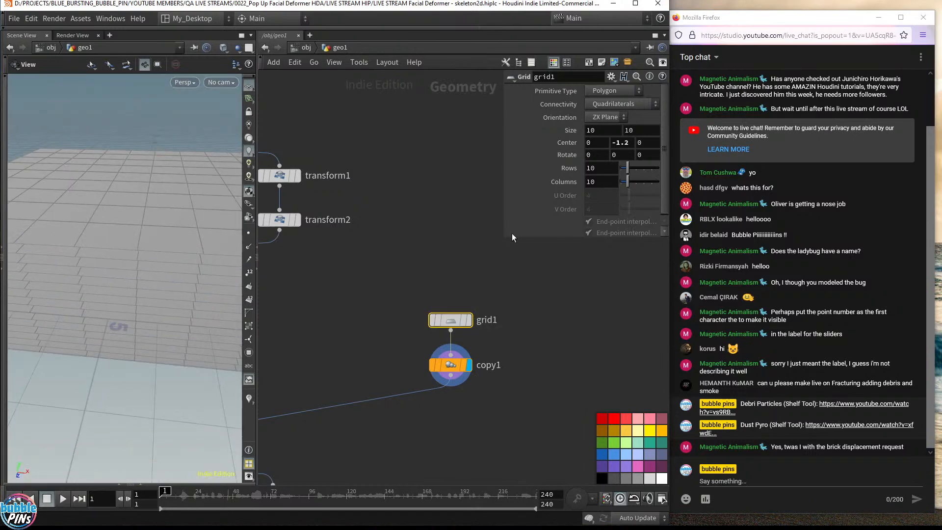
pyautogui.moveTo(504, 237); pyautogui.dragTo(443, 246)
pyautogui.moveTo(507, 130); pyautogui.dragTo(460, 127, button='middle')
pyautogui.moveTo(164, 260); pyautogui.dragTo(139, 222)
pyautogui.moveTo(514, 135); pyautogui.dragTo(495, 115, button='middle')
pyautogui.moveTo(180, 219); pyautogui.dragTo(158, 208)
# Step: Insert a Transform node between copy1 and boolean2 and display it
pyautogui.moveTo(548, 383); pyautogui.dragTo(545, 349, button='middle')
pyautogui.click(427, 377)
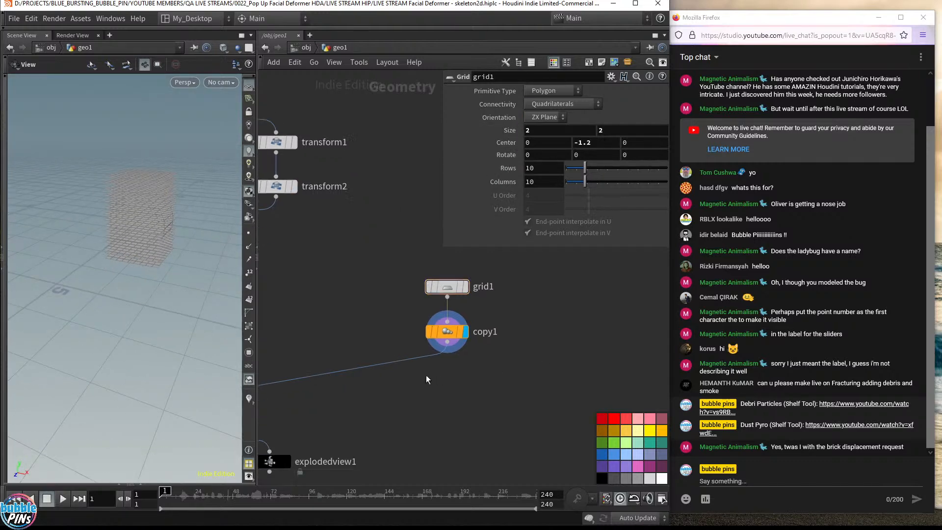
pyautogui.press('Tab')
pyautogui.write('transform')
pyautogui.press('Return')
pyautogui.click(464, 369)
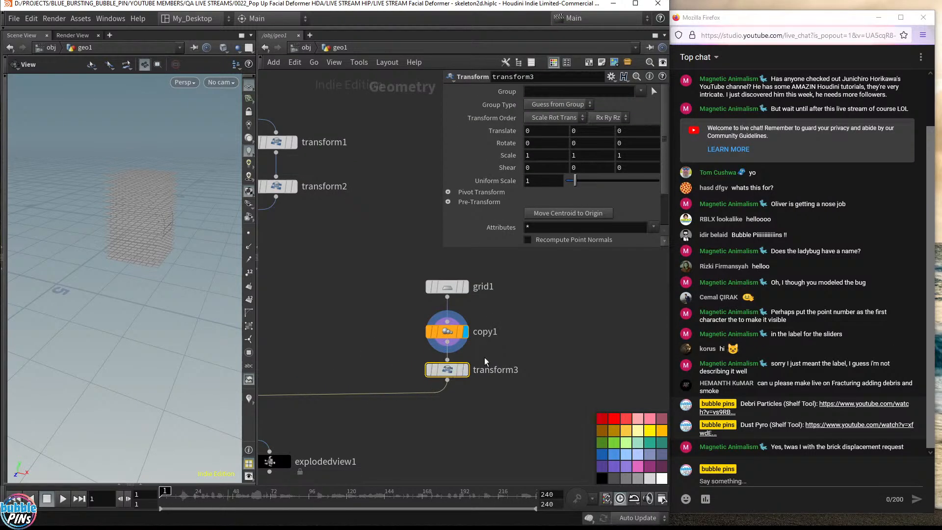
pyautogui.click(464, 369)
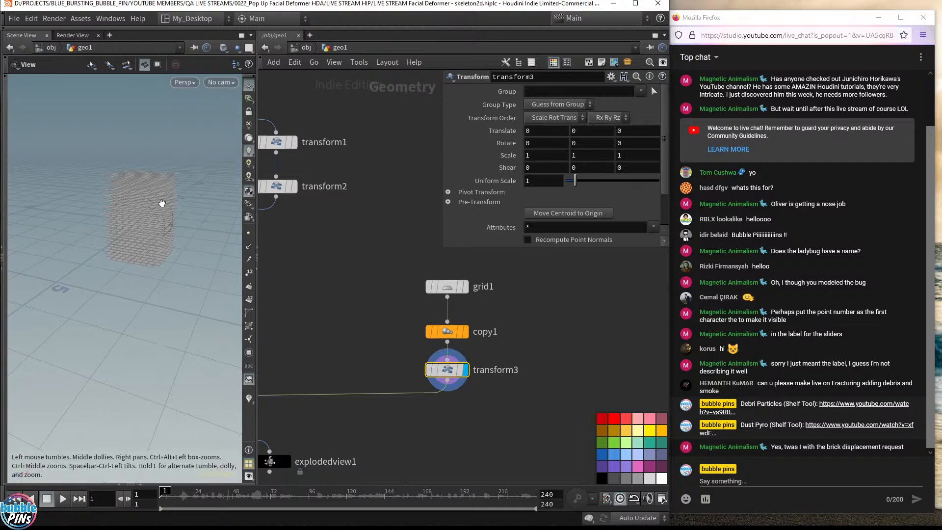
# Step: Move the grid stack with transform3 by about -1.01 in X and 0.045 in Y so it cuts half the ring
pyautogui.keyDown('alt'); pyautogui.moveTo(143, 229); pyautogui.dragTo(352, 250, button='middle'); pyautogui.keyUp('alt')
pyautogui.keyDown('alt'); pyautogui.moveTo(158, 216); pyautogui.dragTo(133, 257); pyautogui.keyUp('alt')
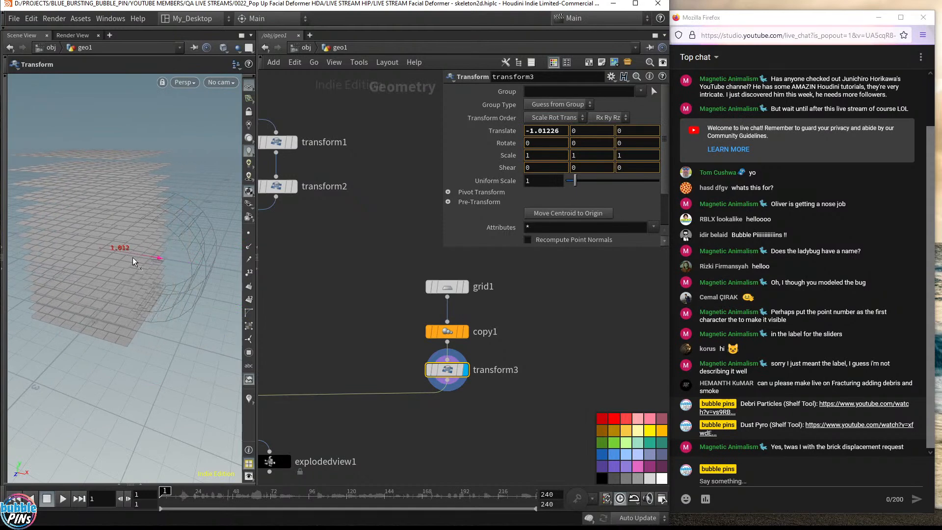
pyautogui.keyDown('alt'); pyautogui.moveTo(171, 212); pyautogui.dragTo(150, 234); pyautogui.keyUp('alt')
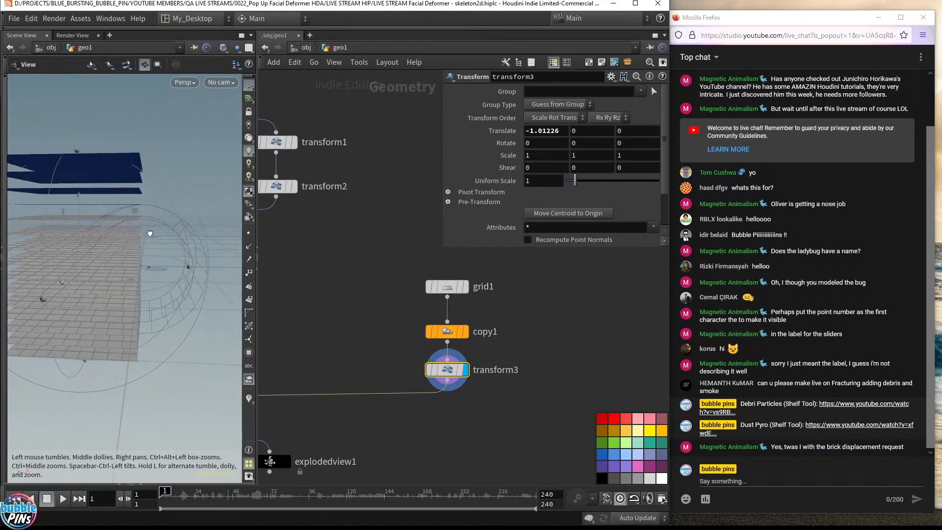
pyautogui.keyDown('alt'); pyautogui.moveTo(140, 212); pyautogui.dragTo(276, 188, button='middle'); pyautogui.keyUp('alt')
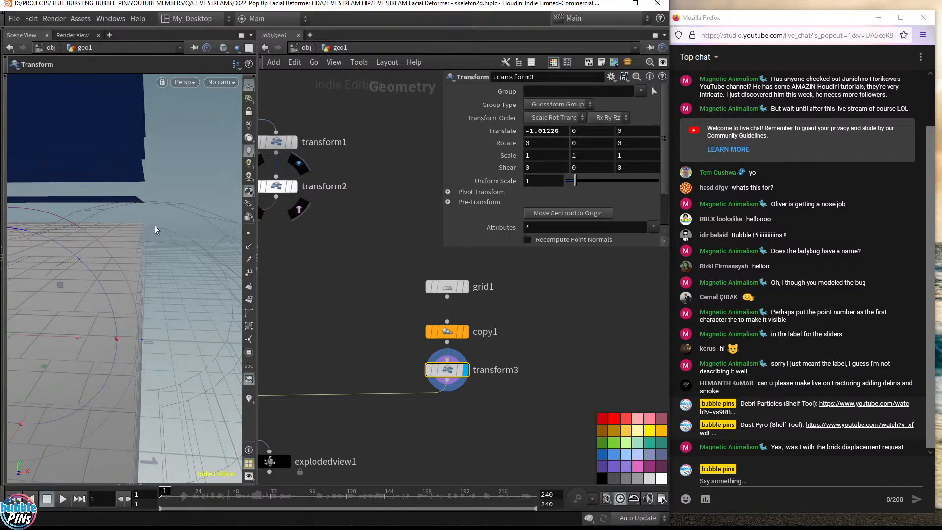
pyautogui.keyDown('alt'); pyautogui.moveTo(167, 217); pyautogui.dragTo(111, 230); pyautogui.keyUp('alt')
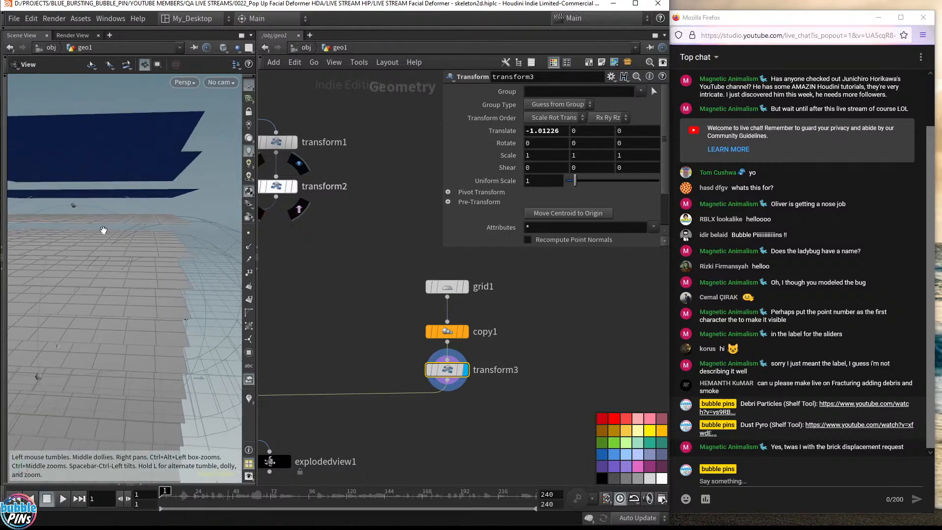
pyautogui.moveTo(77, 262); pyautogui.dragTo(76, 256)
pyautogui.keyDown('alt'); pyautogui.moveTo(172, 256); pyautogui.dragTo(161, 240); pyautogui.keyUp('alt')
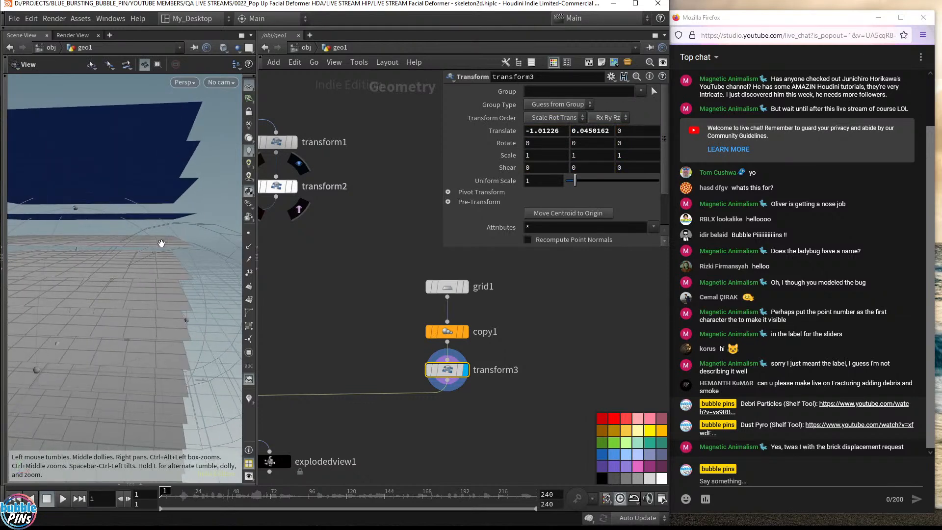
# Step: Move the grid1, copy1 and transform3 nodes together further up in the network
pyautogui.moveTo(380, 263); pyautogui.dragTo(469, 344)
pyautogui.moveTo(406, 281); pyautogui.dragTo(450, 309)
pyautogui.click(493, 353)
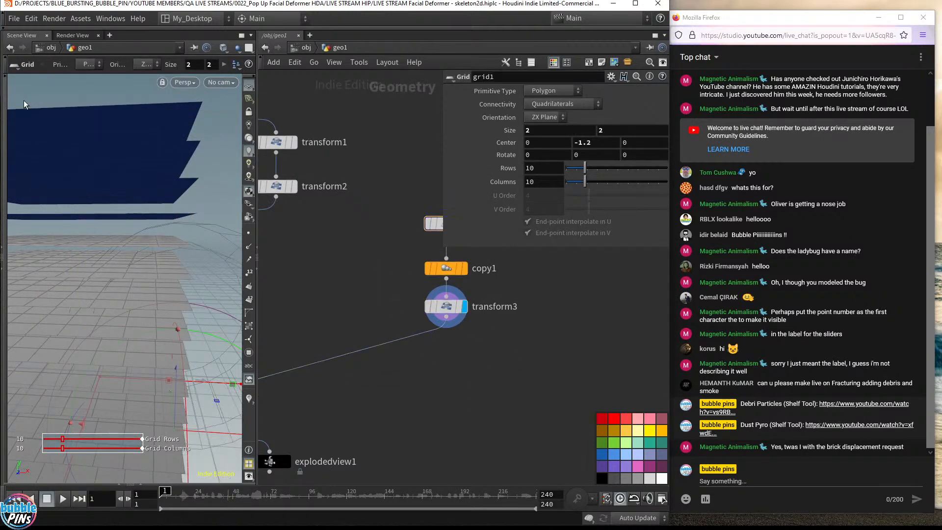
# Step: Reveal the viewport tools, activate the Select tool and list the 3D connected geometry islands for selection
pyautogui.click(5, 112)
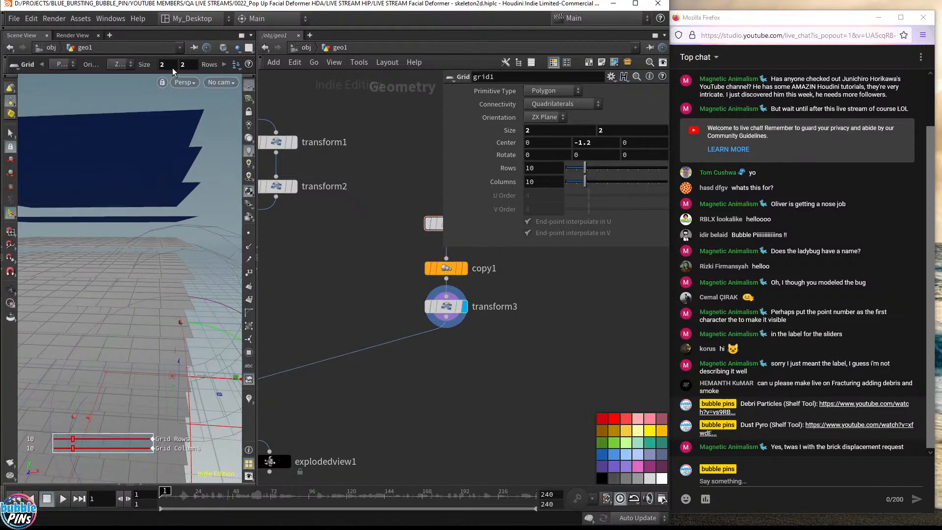
pyautogui.click(10, 133)
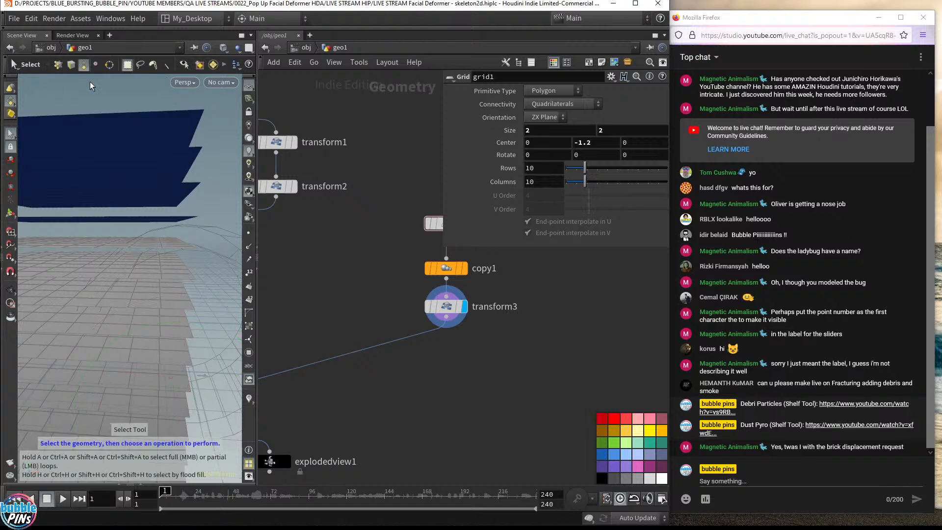
pyautogui.click(200, 65)
pyautogui.click(131, 64)
pyautogui.click(142, 88)
pyautogui.scroll(-2, 183, 211)
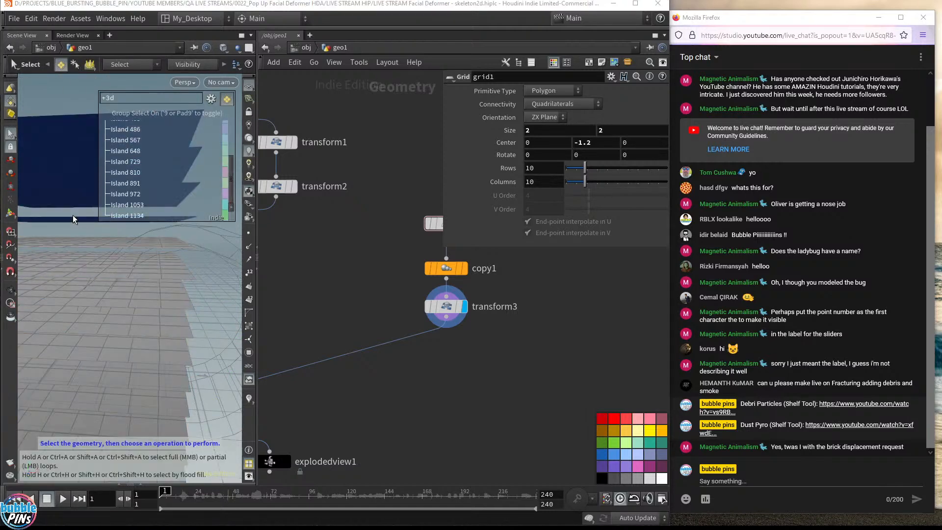
# Step: Remove the adjacent grid layers Island 810 and Island 891 with a Blast node after transform3
pyautogui.keyDown('alt'); pyautogui.moveTo(74, 208); pyautogui.dragTo(75, 223); pyautogui.keyUp('alt')
pyautogui.keyDown('shift'); pyautogui.click(76, 245); pyautogui.keyUp('shift')
pyautogui.press('r')
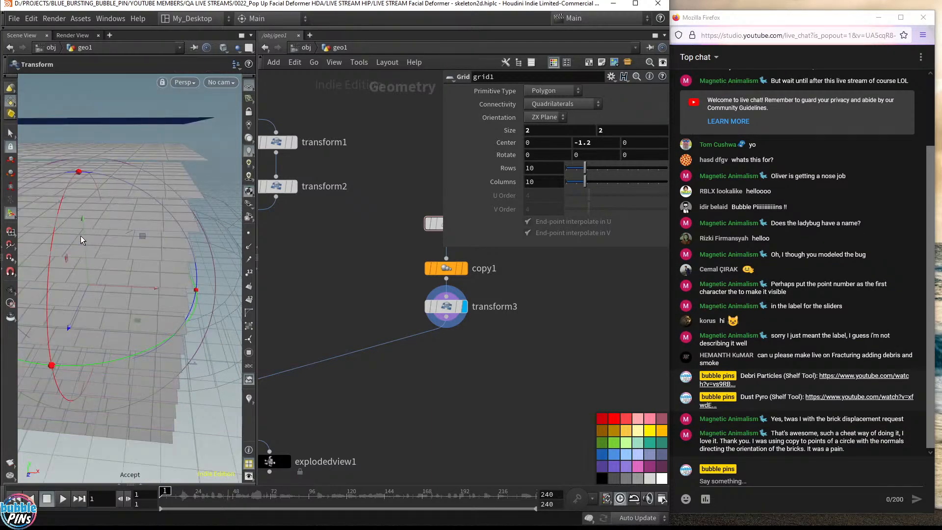
pyautogui.click(12, 134)
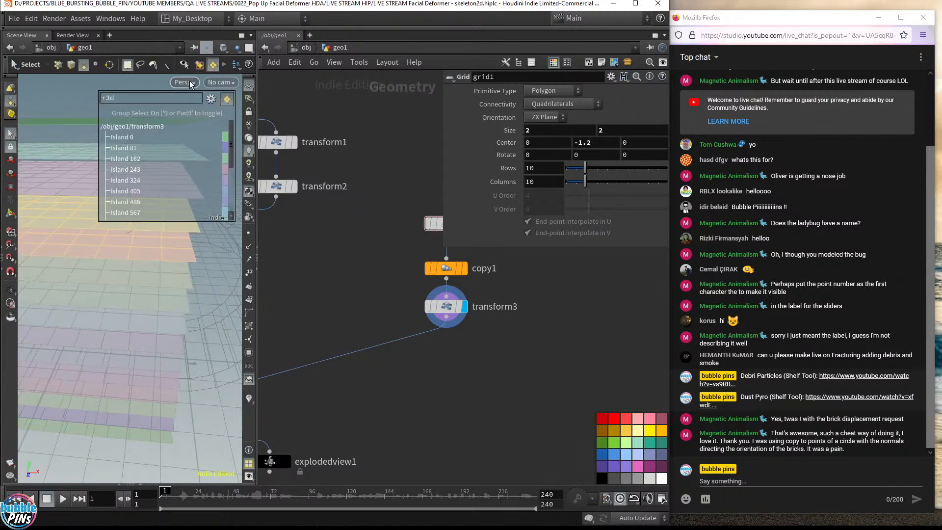
pyautogui.keyDown('alt'); pyautogui.moveTo(69, 199); pyautogui.dragTo(70, 172); pyautogui.keyUp('alt')
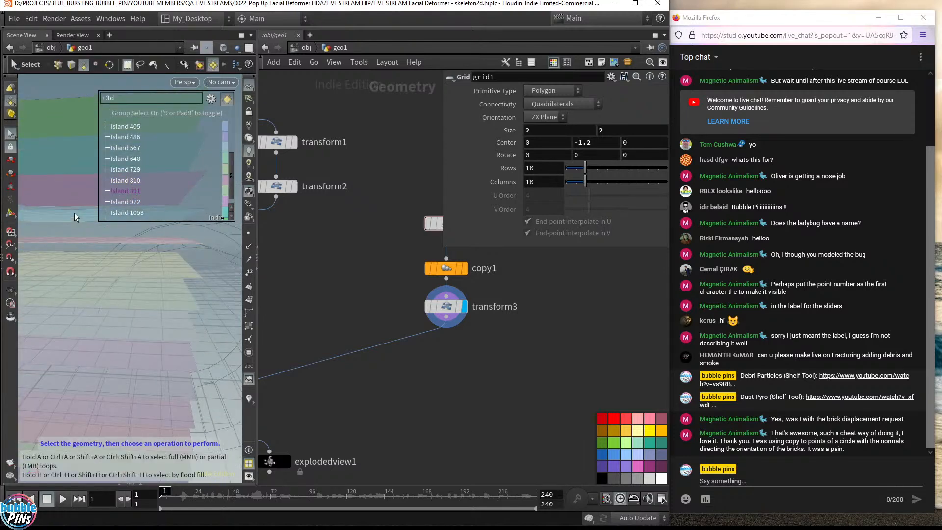
pyautogui.press('Tab')
pyautogui.write('bn')
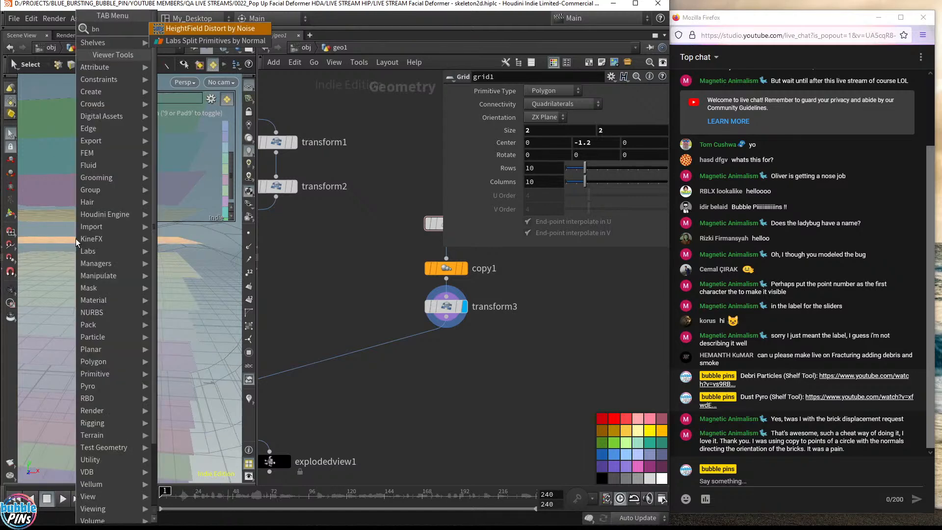
pyautogui.write('a')
pyautogui.press('BackSpace')
pyautogui.press('BackSpace')
pyautogui.write('last')
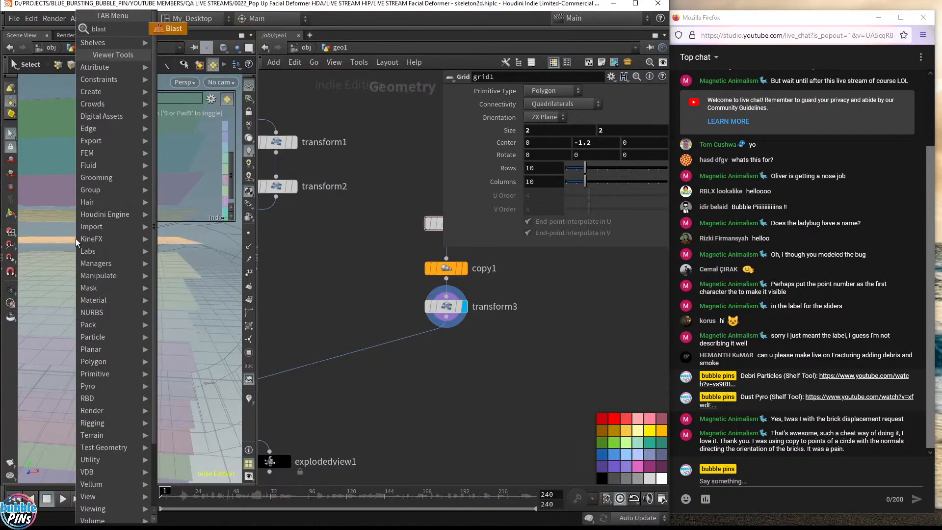
pyautogui.press('Return')
# Step: Display boolean2, explodedview1 and null1 in turn to check the shattered ring against the original
pyautogui.moveTo(187, 243)
pyautogui.keyDown('alt'); pyautogui.mouseDown()
pyautogui.moveTo(186, 231)
pyautogui.moveTo(188, 250)
pyautogui.mouseUp(); pyautogui.keyUp('alt')
pyautogui.scroll(-3, 432, 402)
pyautogui.moveTo(389, 398); pyautogui.dragTo(524, 376, button='middle')
pyautogui.click(402, 364)
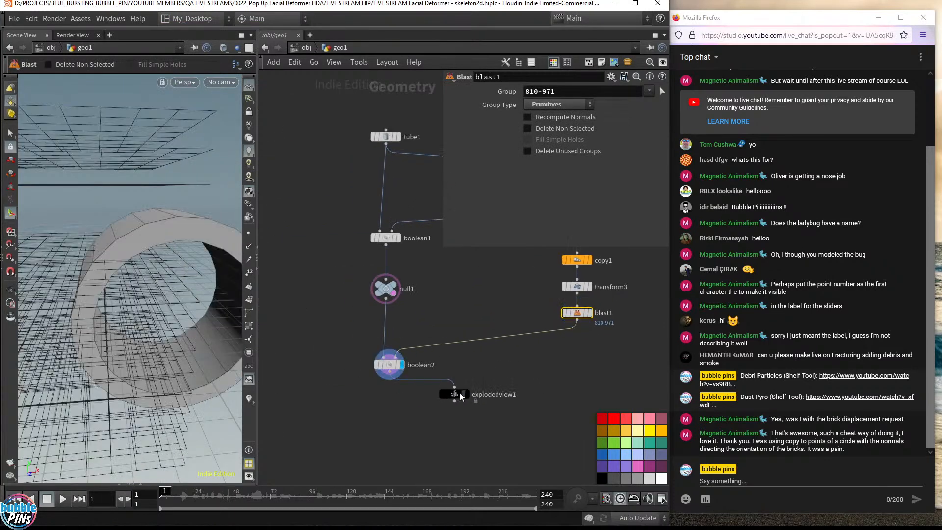
pyautogui.click(466, 395)
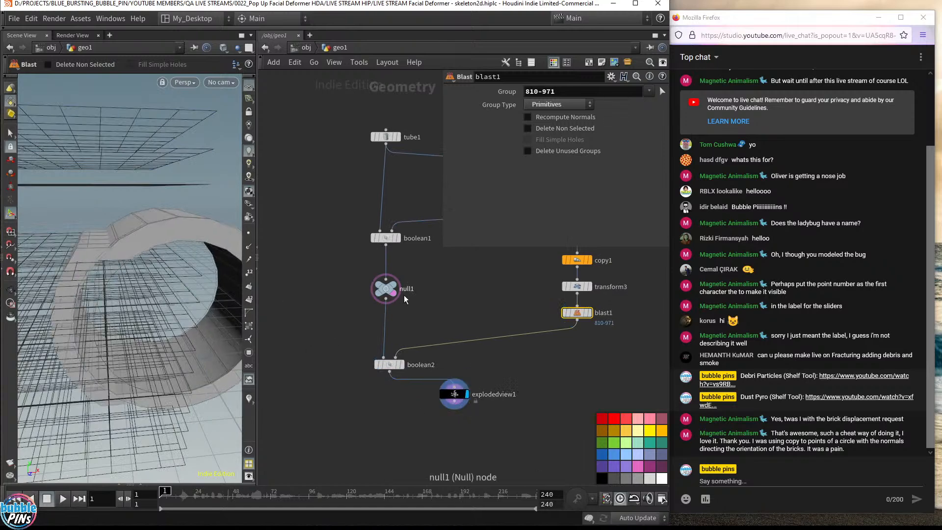
pyautogui.click(395, 285)
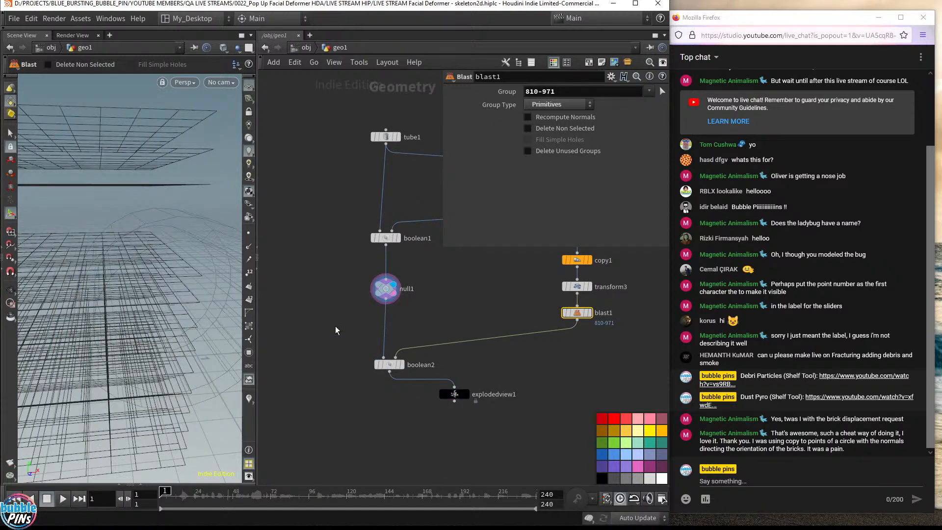
# Step: Display the boolean2 result and save the scene
pyautogui.click(401, 364)
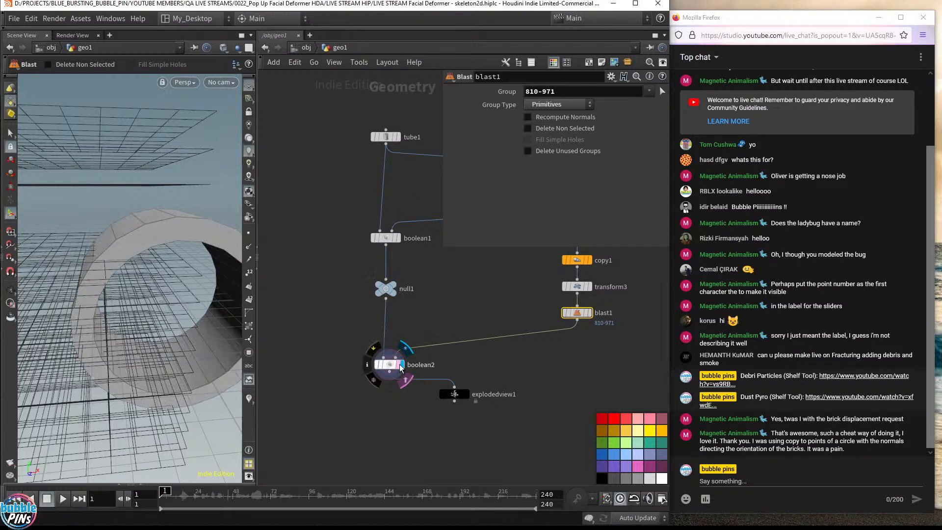
pyautogui.hotkey('ctrl', 's')
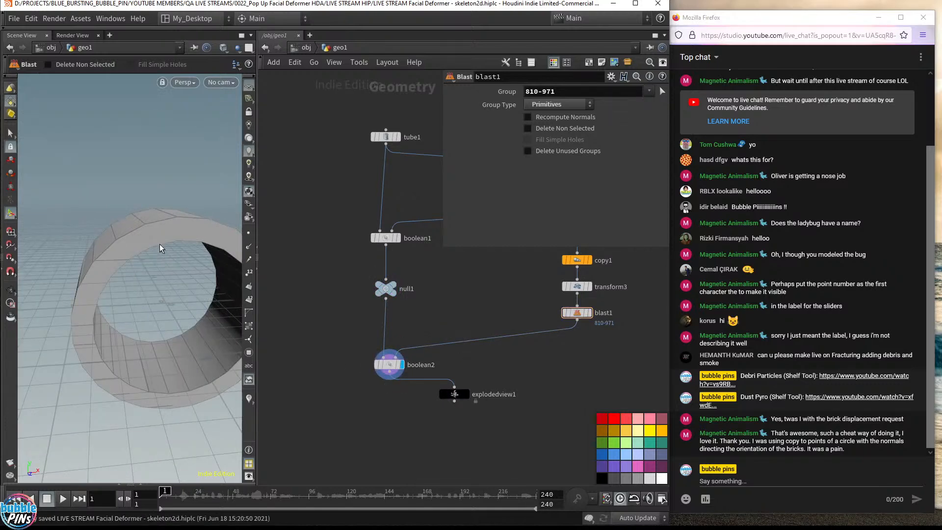
pyautogui.press('Escape')
pyautogui.moveTo(158, 279); pyautogui.dragTo(165, 280)
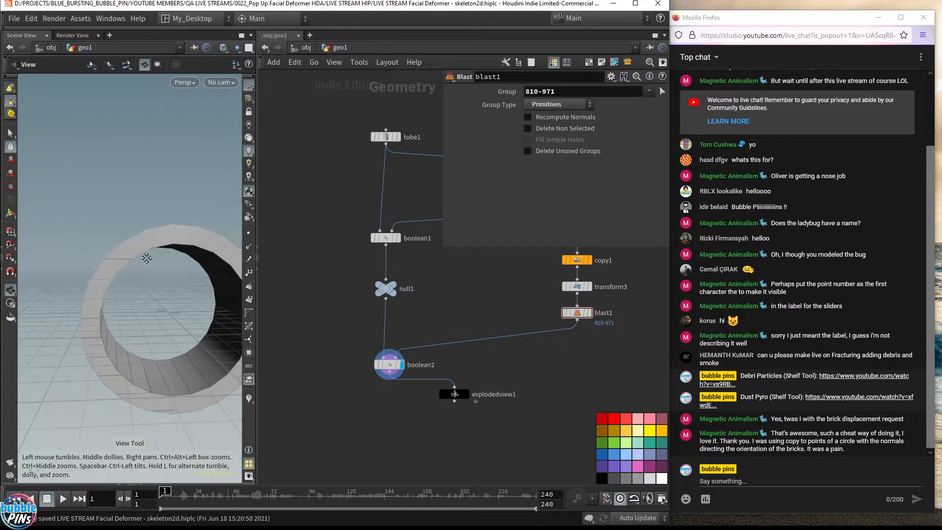
# Step: Inspect the ring in explodedview1, and compare it with the boolean2 result and its settings
pyautogui.click(467, 394)
pyautogui.moveTo(66, 291); pyautogui.dragTo(62, 295)
pyautogui.moveTo(117, 312); pyautogui.dragTo(97, 310)
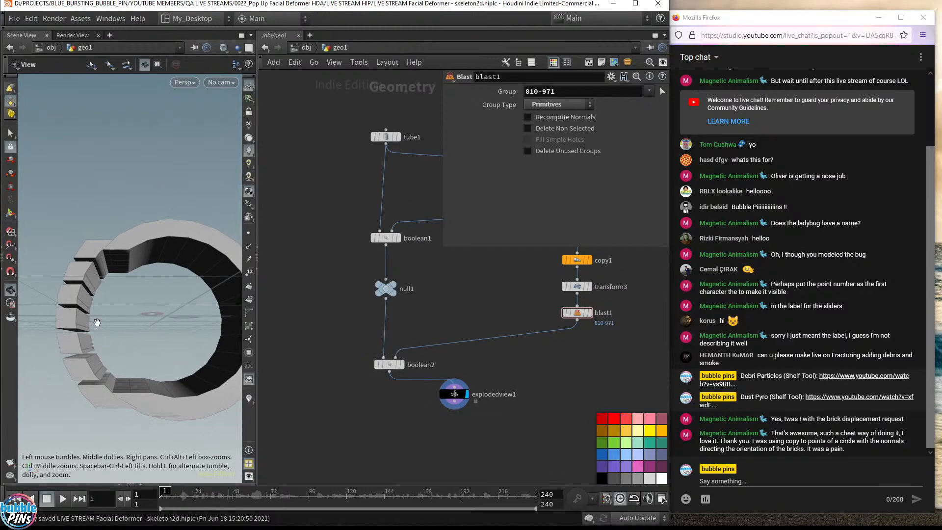
pyautogui.click(402, 364)
pyautogui.click(388, 364)
pyautogui.moveTo(200, 368); pyautogui.dragTo(189, 367)
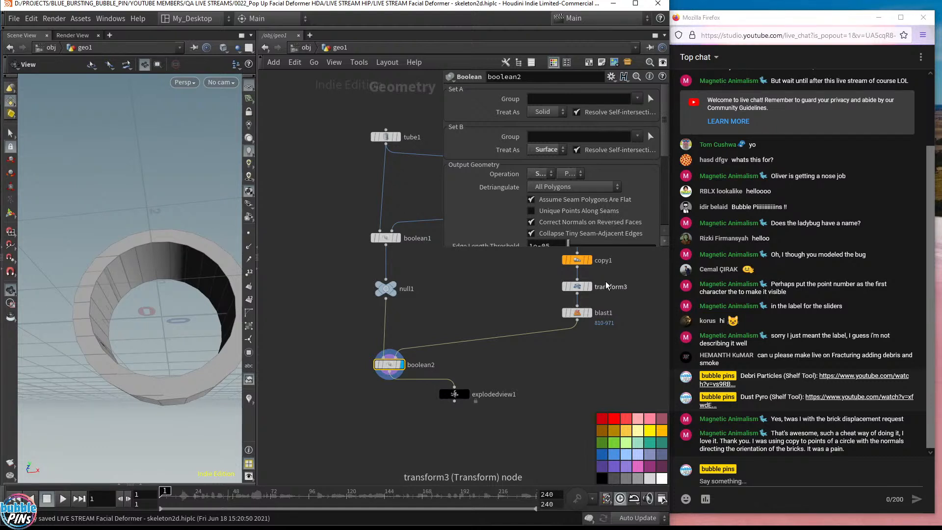
# Step: Display and select blast1 with null1 templated as a wireframe reference
pyautogui.click(589, 312)
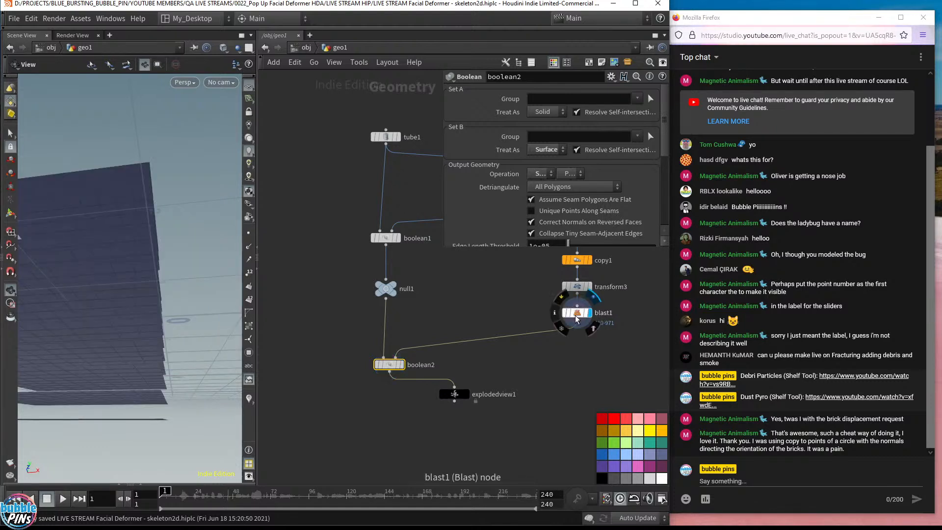
pyautogui.click(571, 314)
pyautogui.click(393, 293)
pyautogui.moveTo(177, 323); pyautogui.dragTo(191, 349)
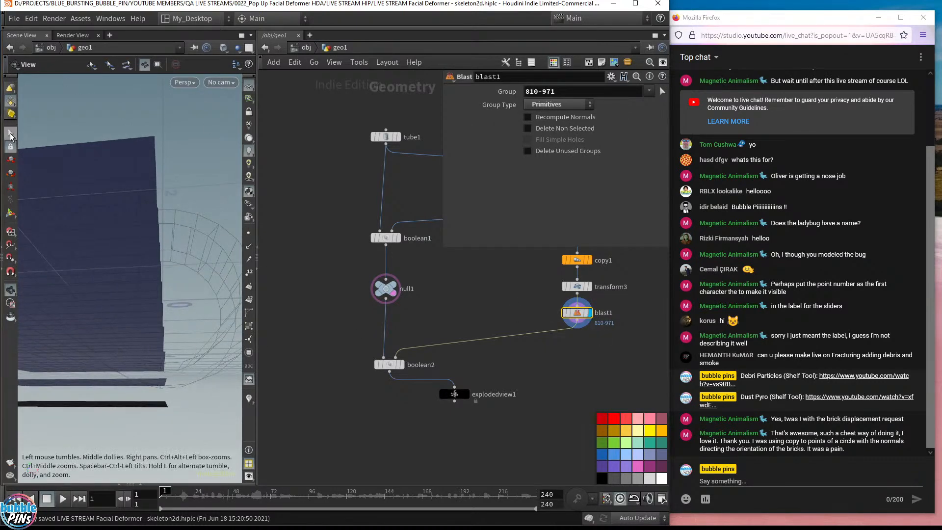
pyautogui.click(10, 133)
pyautogui.press('Return')
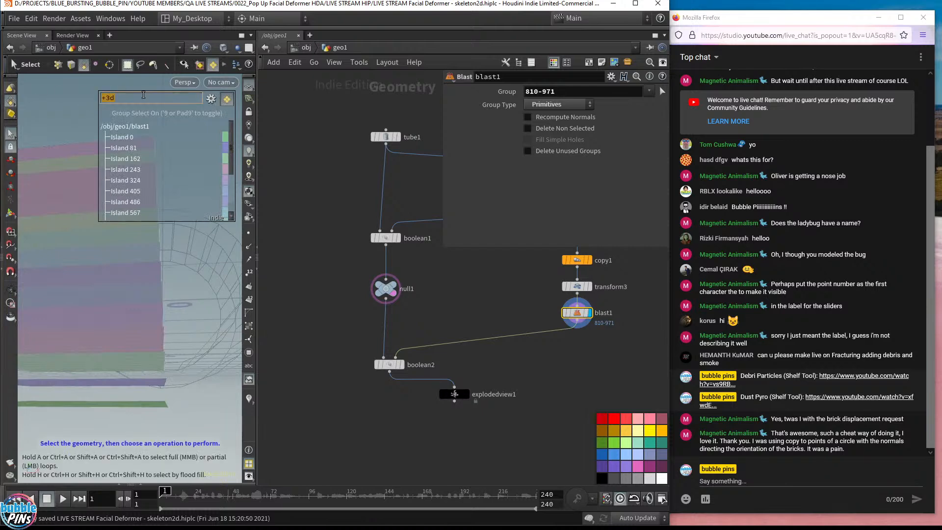
pyautogui.scroll(-5, 164, 67)
pyautogui.click(165, 62)
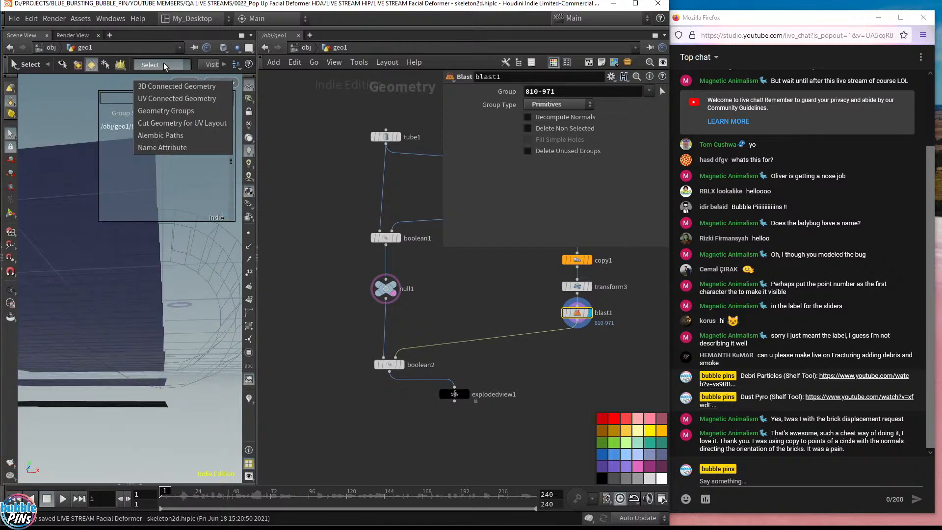
pyautogui.click(149, 86)
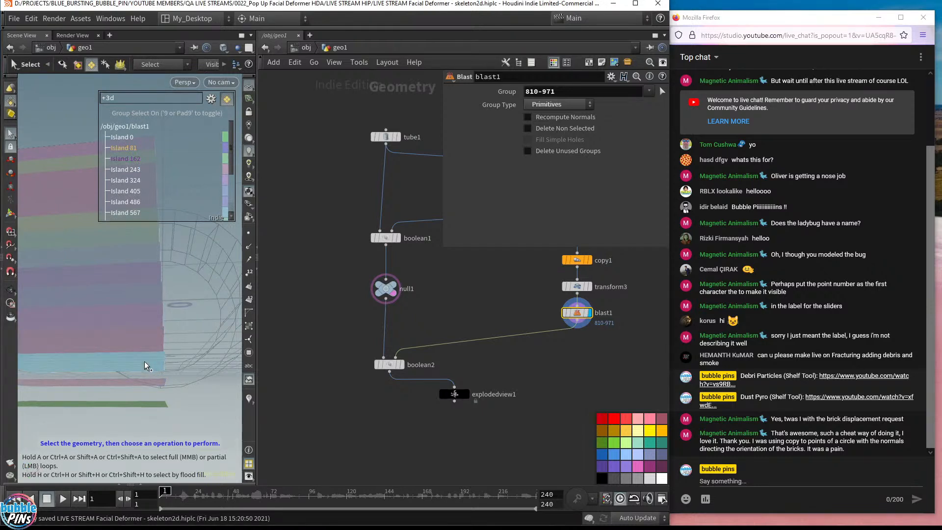
pyautogui.press('Return')
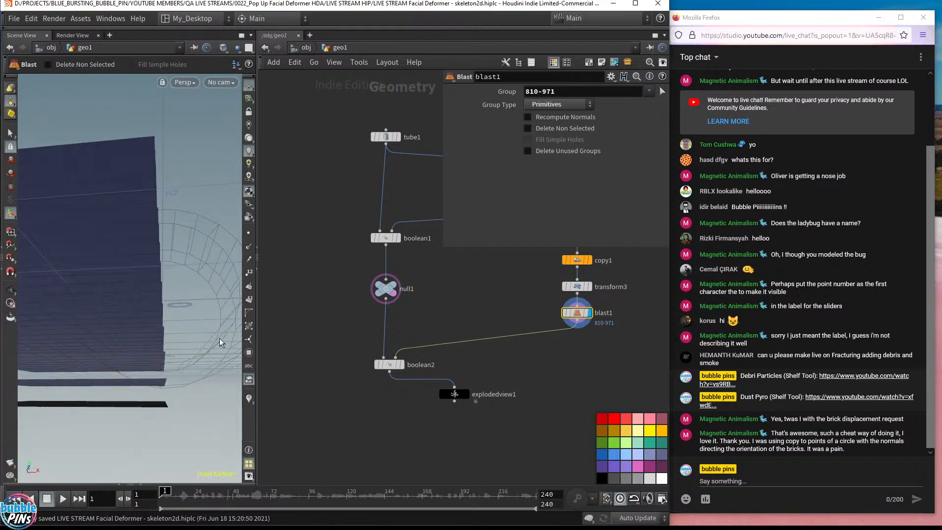
pyautogui.press('Escape')
pyautogui.moveTo(185, 250)
pyautogui.mouseDown()
pyautogui.moveTo(191, 263)
pyautogui.moveTo(191, 246)
pyautogui.mouseUp()
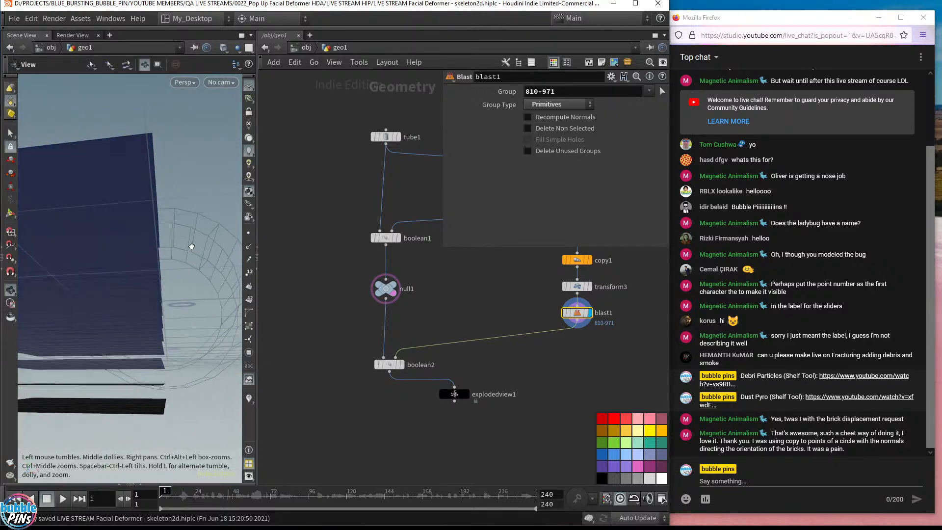
# Step: Reselect blast1's group by 3D connected geometry and add Island 81 and Island 162 for primitives 81-242 and 810-971
pyautogui.click(662, 91)
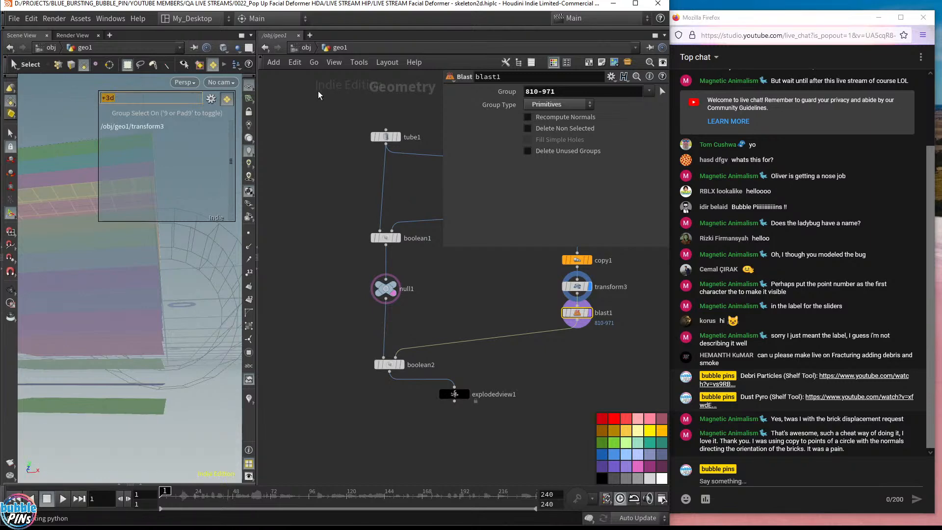
pyautogui.click(117, 65)
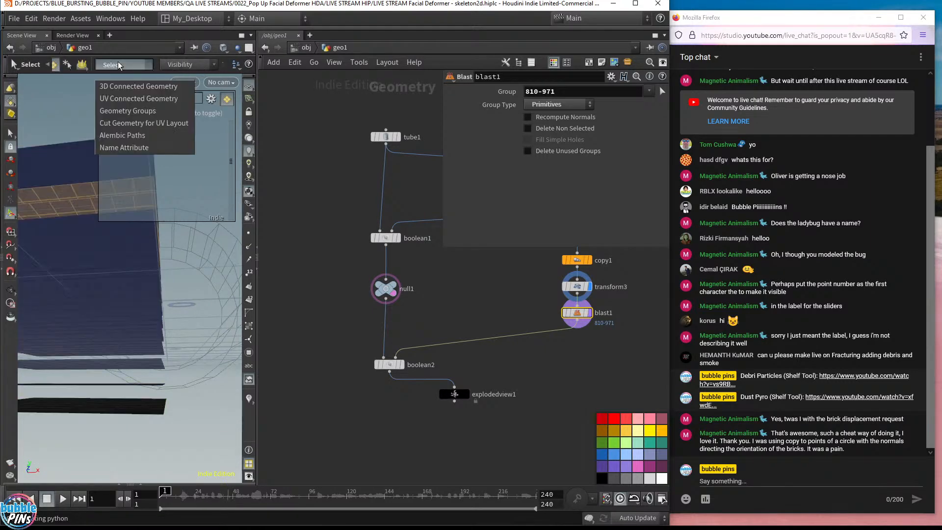
pyautogui.click(121, 87)
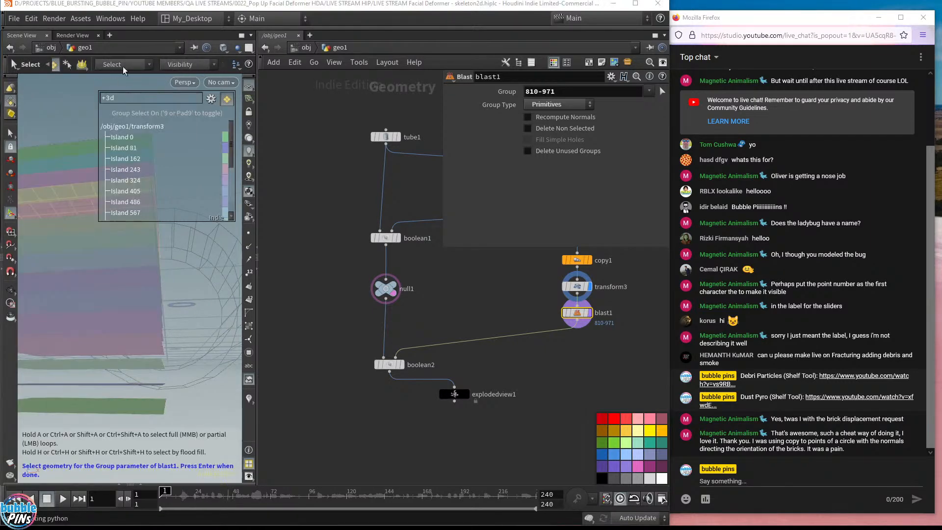
pyautogui.click(122, 362)
pyautogui.keyDown('shift'); pyautogui.click(121, 384); pyautogui.keyUp('shift')
pyautogui.press('Return')
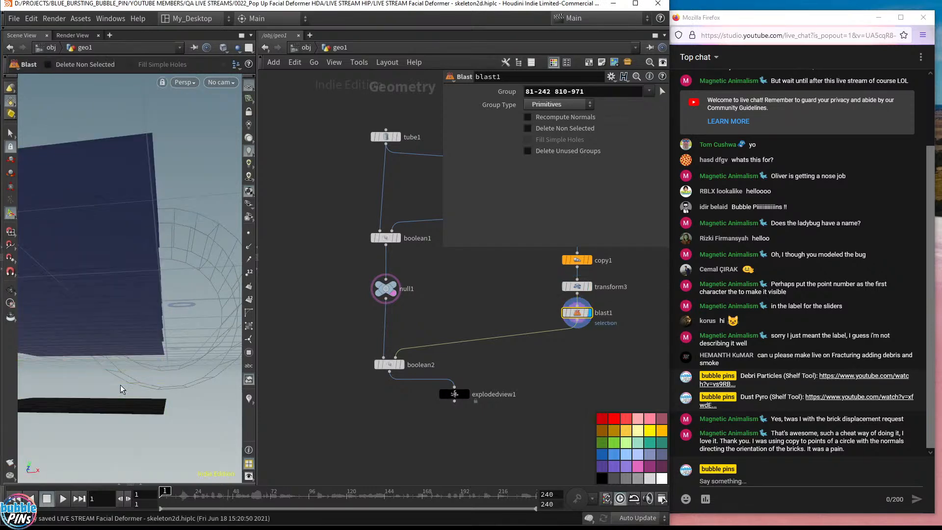
# Step: Display boolean2 to check the recut ring, and highlight the chat comment about copying to points of a circle
pyautogui.keyDown('alt'); pyautogui.moveTo(167, 369); pyautogui.dragTo(172, 265); pyautogui.keyUp('alt')
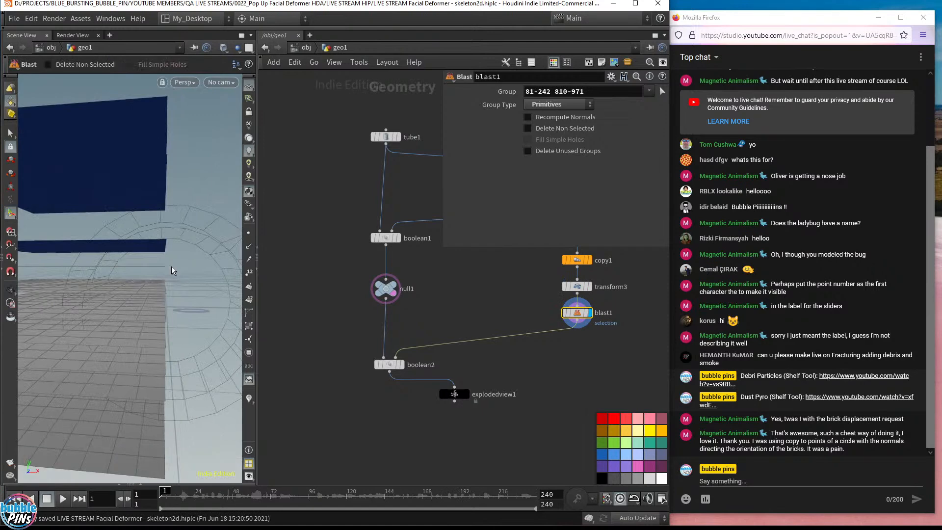
pyautogui.click(400, 364)
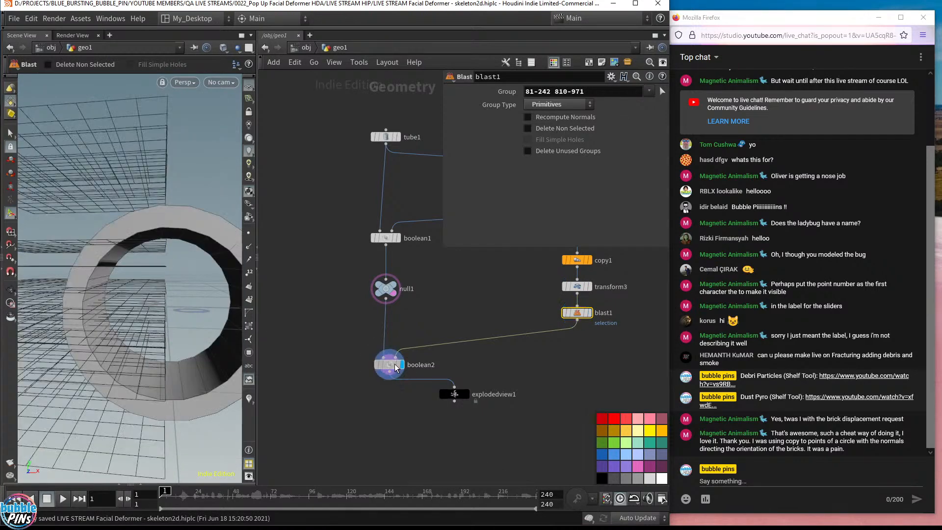
pyautogui.moveTo(788, 433); pyautogui.dragTo(839, 441)
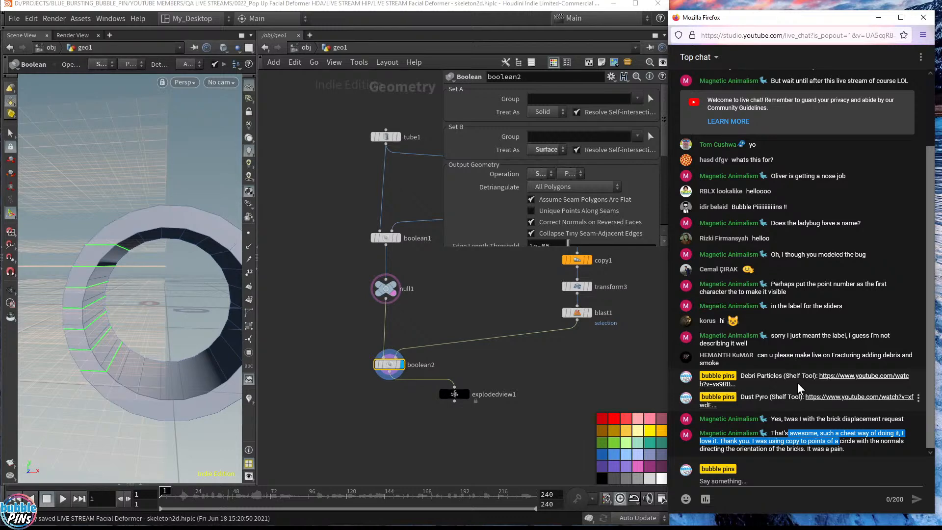
# Step: Shrink the parameter overlay in the network and move explodedview1 to the left of boolean2
pyautogui.scroll(-2, 413, 419)
pyautogui.moveTo(413, 419); pyautogui.dragTo(386, 355, button='middle')
pyautogui.moveTo(443, 248); pyautogui.dragTo(506, 223)
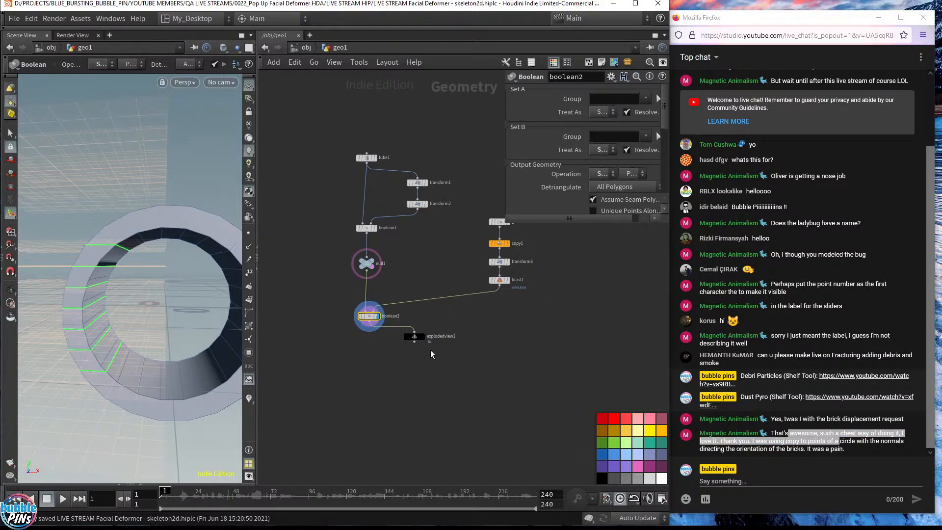
pyautogui.moveTo(415, 336); pyautogui.dragTo(300, 337)
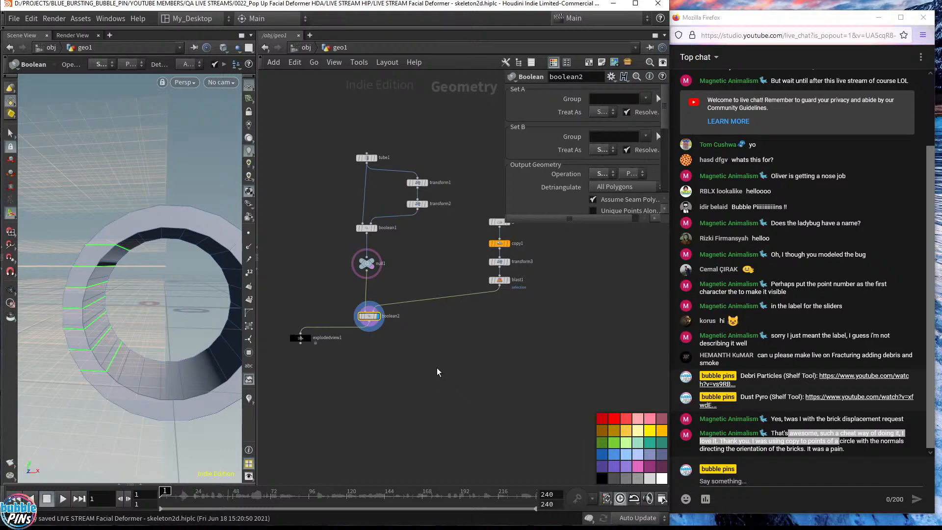
# Step: Append a Null below boolean2, display it and save the scene
pyautogui.click(369, 325)
pyautogui.press('Tab')
pyautogui.write('nu')
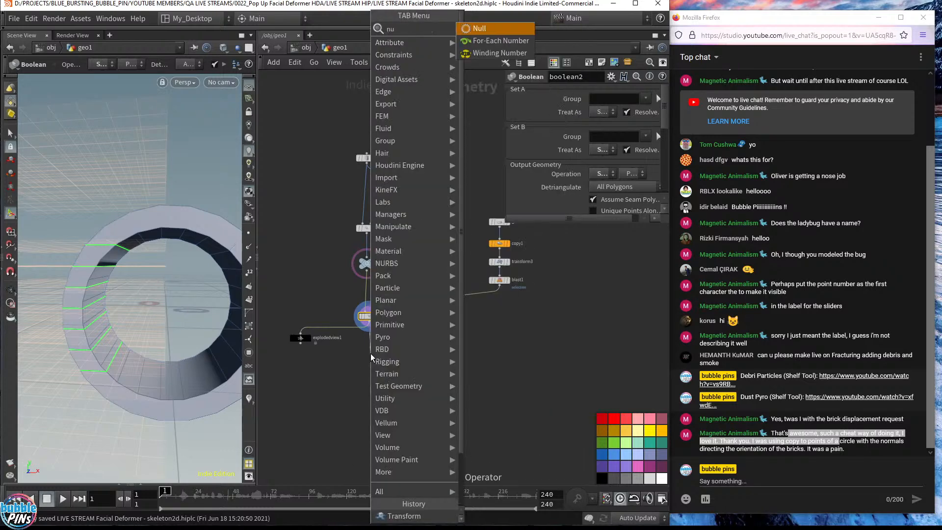
pyautogui.press('Return')
pyautogui.click(371, 357)
pyautogui.scroll(2, 372, 357)
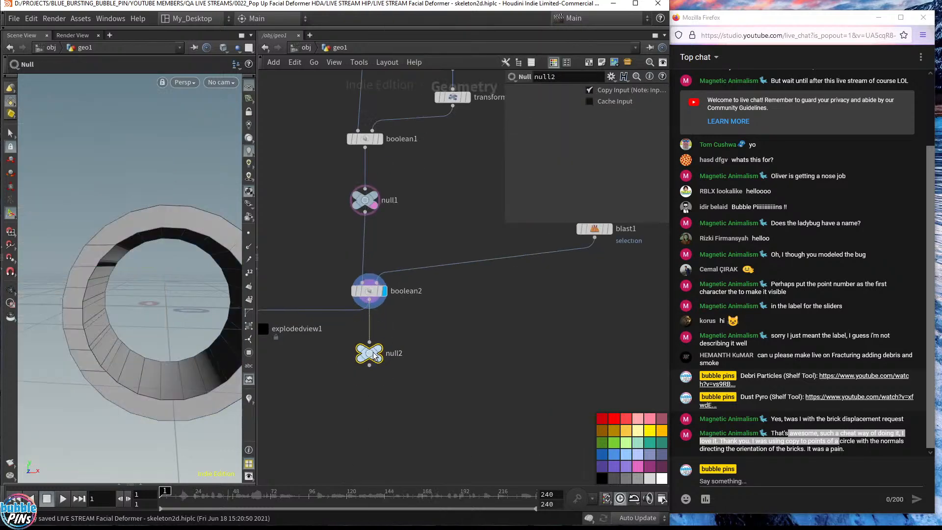
pyautogui.click(383, 346)
pyautogui.hotkey('ctrl', 's')
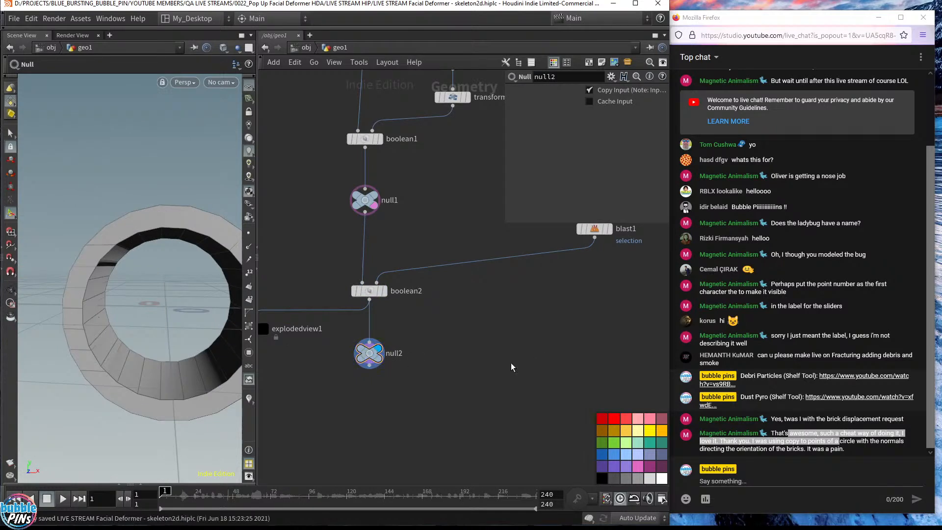
pyautogui.moveTo(506, 366); pyautogui.dragTo(472, 350, button='middle')
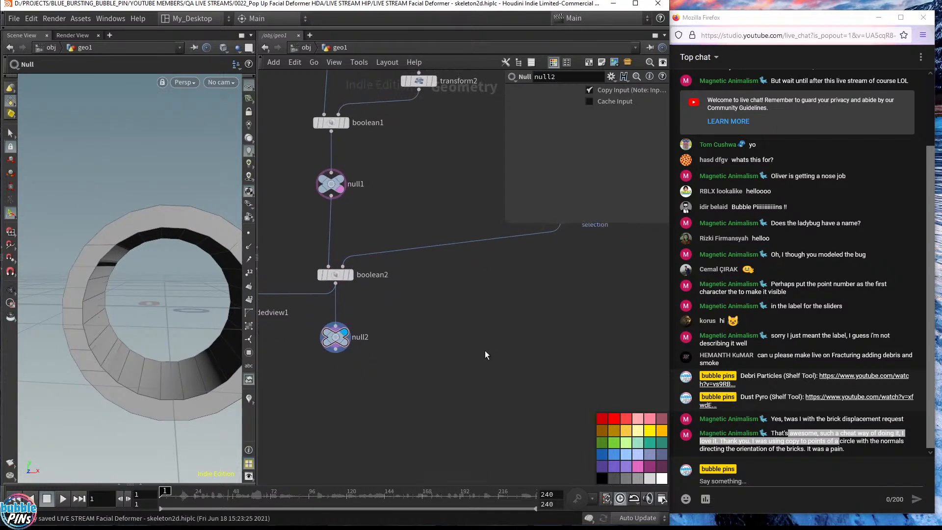
pyautogui.moveTo(414, 299); pyautogui.dragTo(473, 338, button='middle')
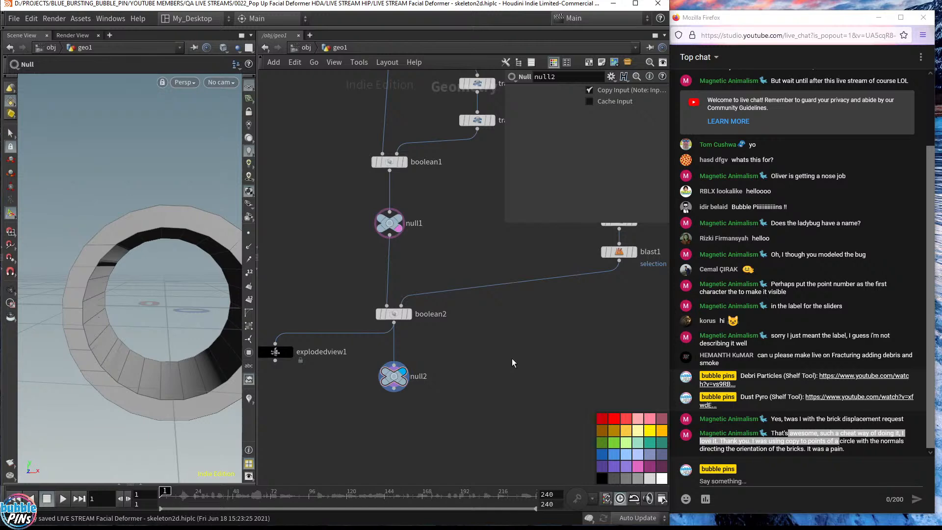
pyautogui.moveTo(574, 361); pyautogui.dragTo(569, 337, button='middle')
pyautogui.press('Tab')
pyautogui.write('gr')
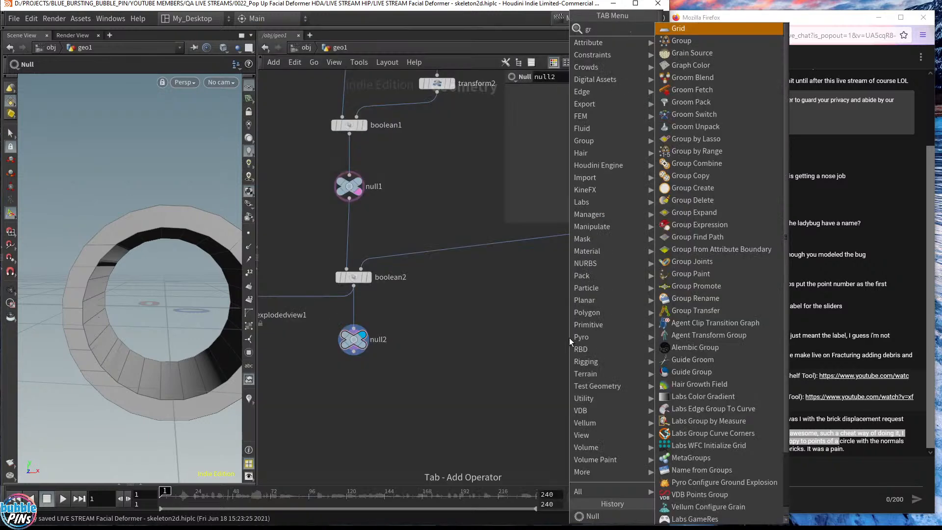
pyautogui.press('Escape')
pyautogui.press('h')
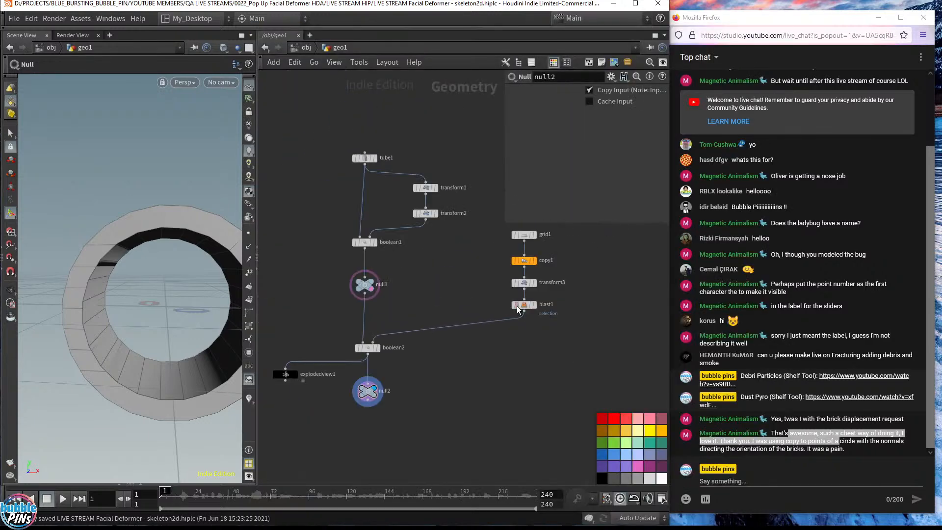
# Step: Append a Transform node to blast1 and place it well below, near the height of null2
pyautogui.click(529, 314)
pyautogui.press('Tab')
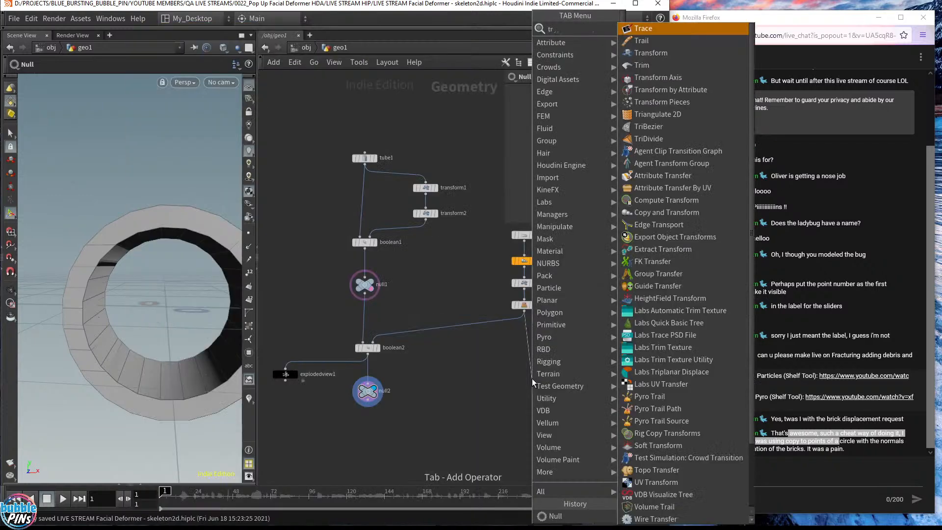
pyautogui.press('Escape')
pyautogui.click(531, 378)
pyautogui.moveTo(532, 378); pyautogui.dragTo(526, 409)
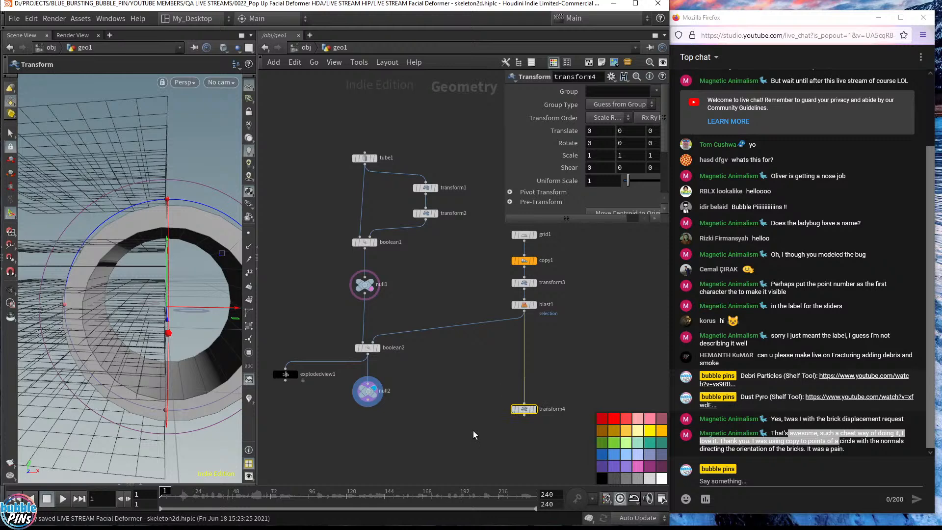
# Step: Display transform4 and shift the grid stack sideways and slightly down, to a translate of about 2.02, -0.125
pyautogui.click(534, 409)
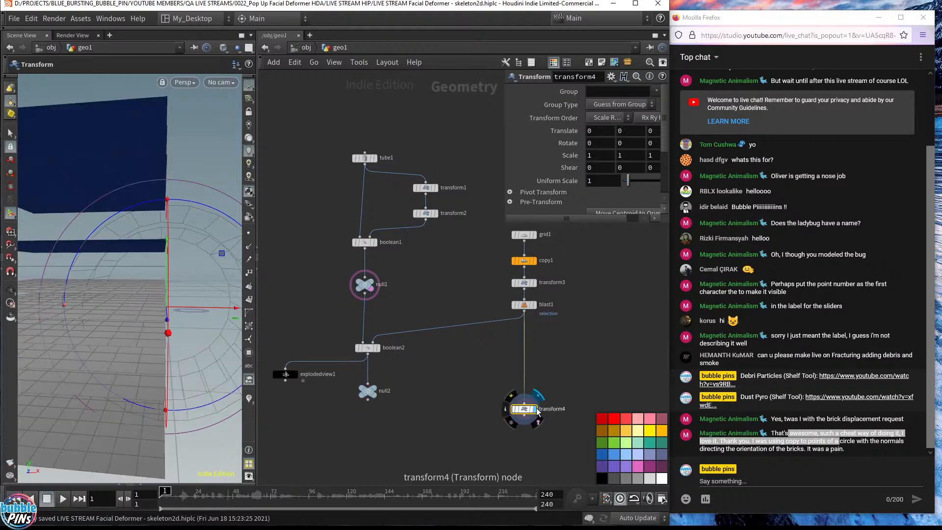
pyautogui.keyDown('alt'); pyautogui.moveTo(198, 305); pyautogui.dragTo(172, 249); pyautogui.keyUp('alt')
pyautogui.press('Return')
pyautogui.press('Escape')
pyautogui.press('Return')
pyautogui.press('Escape')
# Step: Add a Boolean node below null2
pyautogui.click(417, 408)
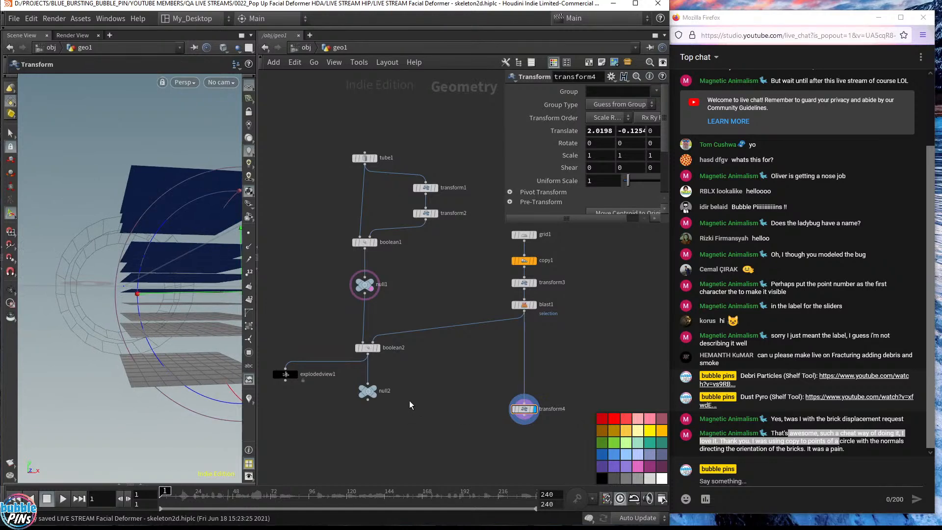
pyautogui.press('Tab')
pyautogui.write('bool')
pyautogui.press('Return')
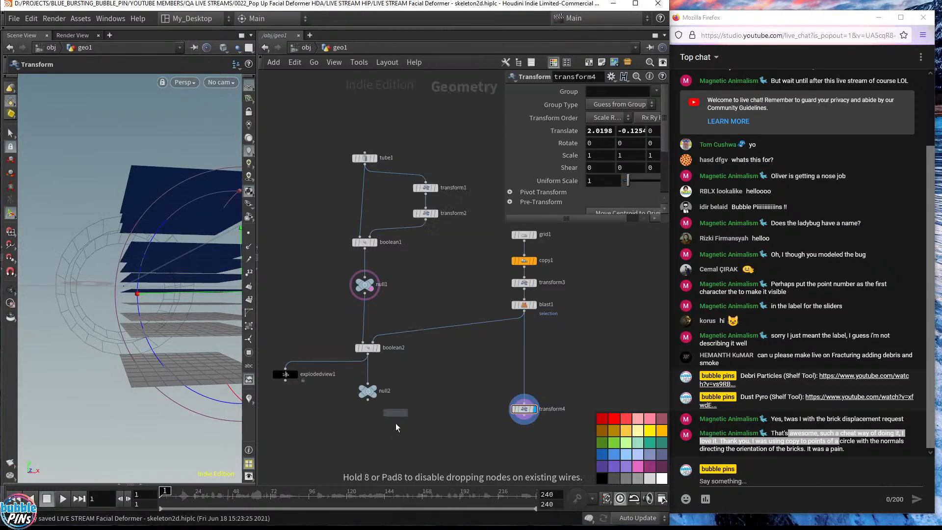
pyautogui.click(367, 445)
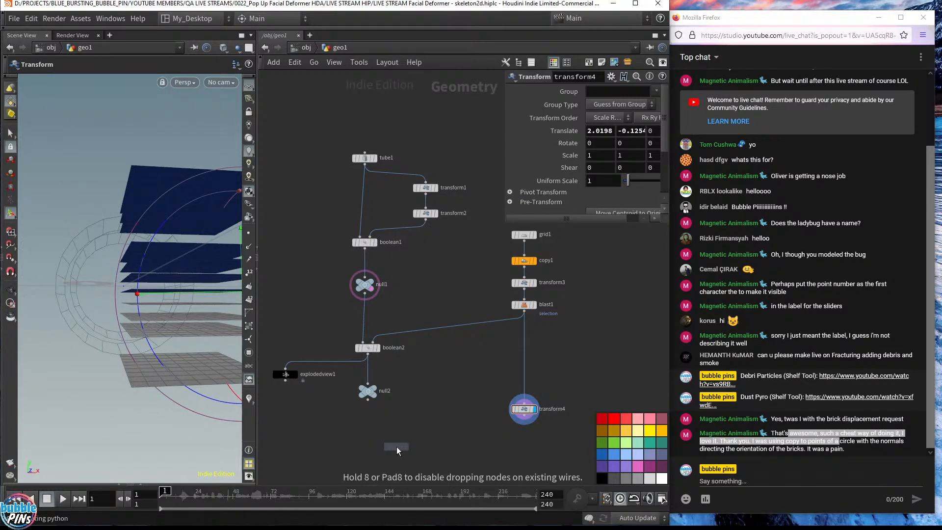
# Step: Wire null2 and transform4 into the two inputs of boolean3, align it under null2 and display it
pyautogui.scroll(4, 389, 369)
pyautogui.moveTo(396, 229); pyautogui.dragTo(302, 172)
pyautogui.click(441, 407)
pyautogui.moveTo(335, 310); pyautogui.dragTo(384, 395)
pyautogui.click(658, 348)
pyautogui.click(401, 411)
pyautogui.moveTo(401, 414); pyautogui.dragTo(342, 404)
pyautogui.click(357, 400)
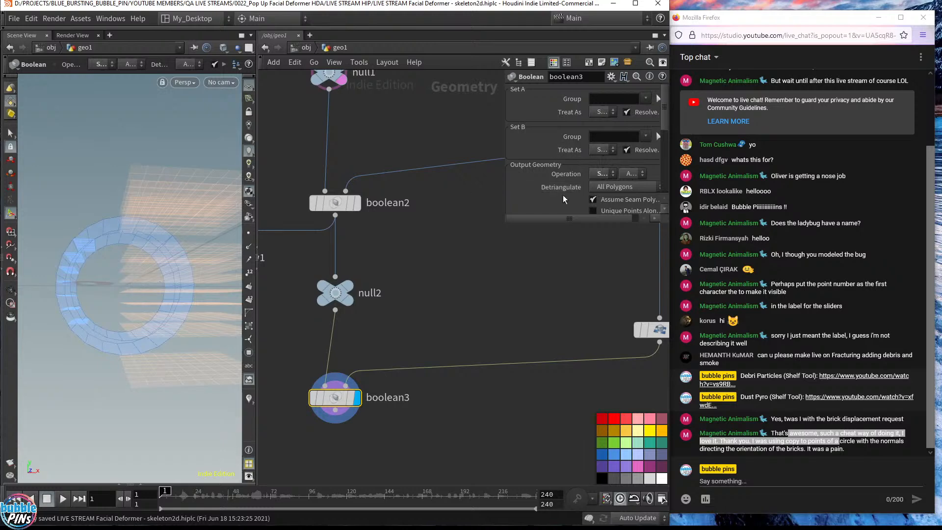
# Step: Set boolean3 to treat Set B as a Surface and use the Shatter operation
pyautogui.click(601, 151)
pyautogui.click(602, 170)
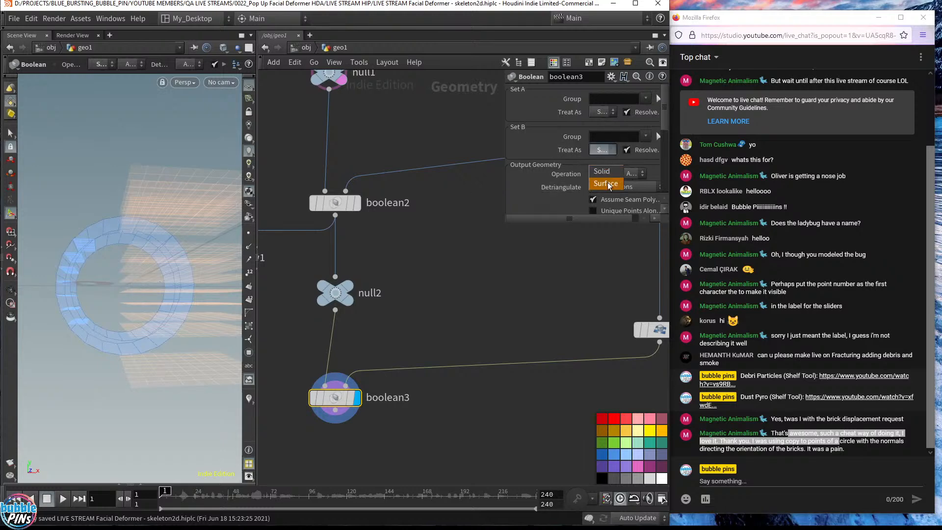
pyautogui.click(603, 174)
pyautogui.click(613, 233)
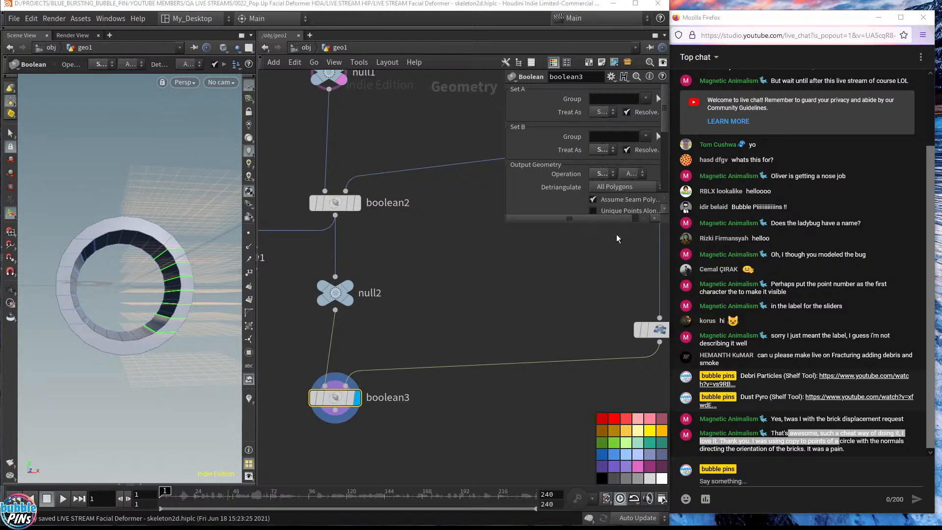
# Step: Append a Null node to the output of boolean3
pyautogui.click(335, 410)
pyautogui.click(338, 435)
pyautogui.write('nul')
pyautogui.press('Return')
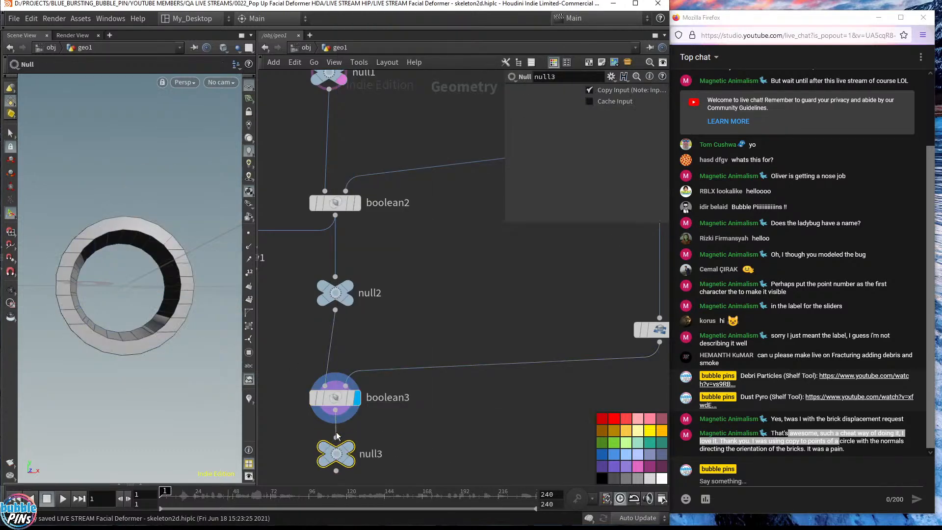
# Step: Duplicate explodedview1 beside null3, wire null3 into the copy and display it to inspect the separated bricks
pyautogui.moveTo(482, 428); pyautogui.dragTo(591, 325, button='middle')
pyautogui.keyDown('alt'); pyautogui.moveTo(279, 153); pyautogui.dragTo(309, 412); pyautogui.keyUp('alt')
pyautogui.click(445, 372)
pyautogui.click(304, 398)
pyautogui.click(325, 410)
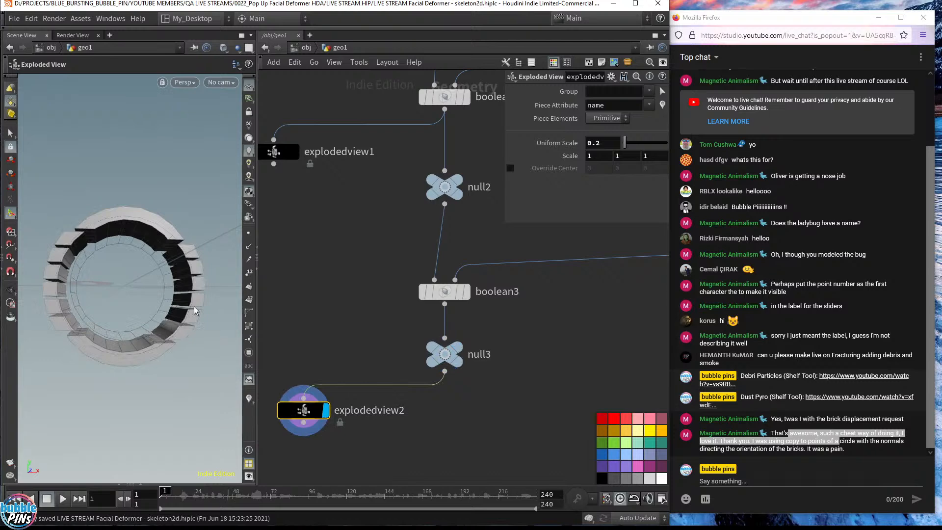
pyautogui.press('Escape')
pyautogui.moveTo(151, 292)
pyautogui.mouseDown()
pyautogui.moveTo(147, 251)
pyautogui.moveTo(145, 277)
pyautogui.moveTo(168, 259)
pyautogui.moveTo(145, 283)
pyautogui.mouseUp()
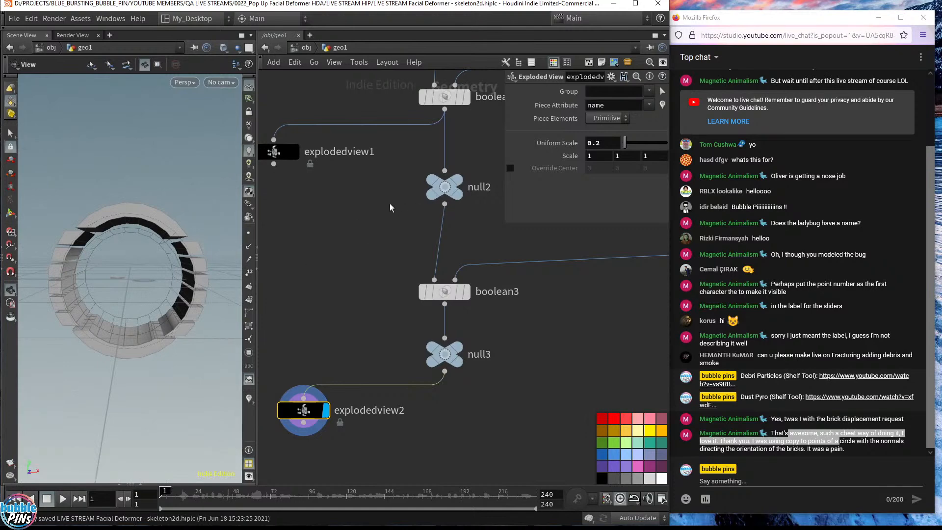
# Step: Display null2 and explodedview1 in turn and examine the first set of cuts through the ring from several angles
pyautogui.press('h')
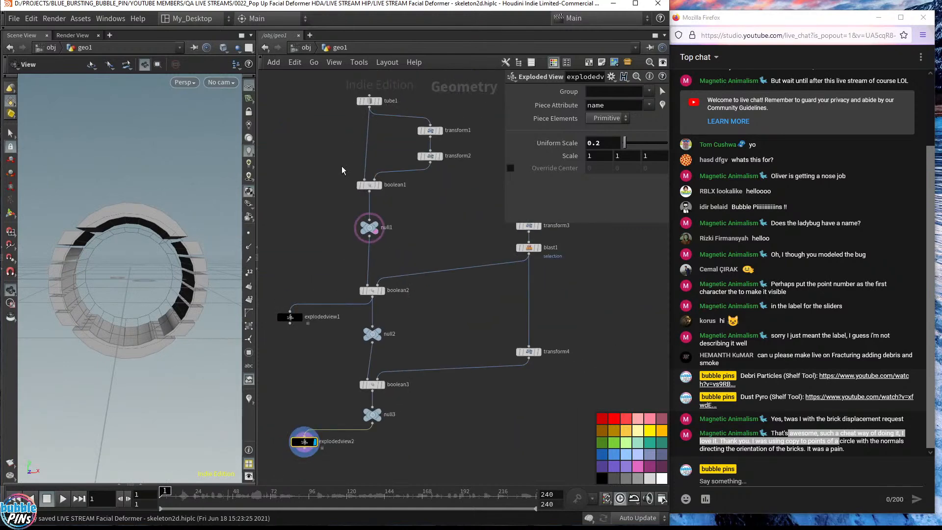
pyautogui.moveTo(315, 101); pyautogui.dragTo(454, 271)
pyautogui.moveTo(317, 126); pyautogui.dragTo(418, 278)
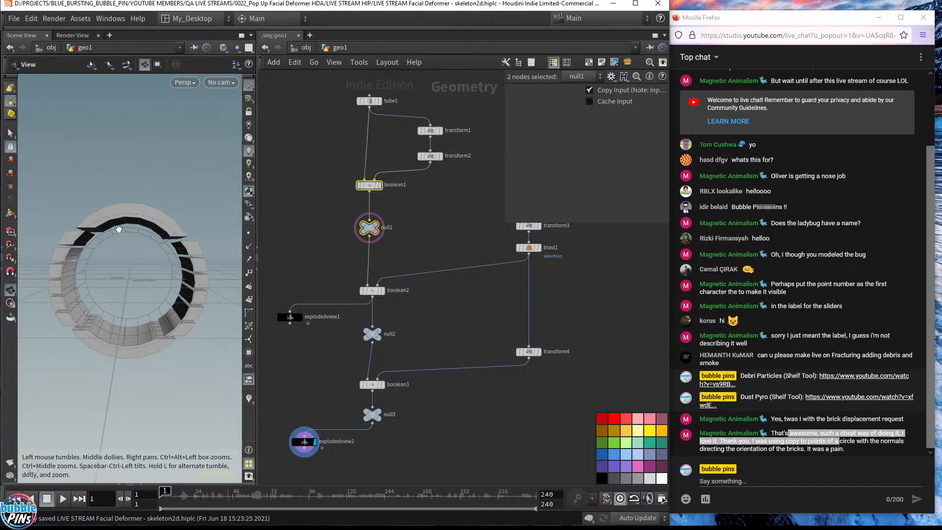
pyautogui.click(382, 330)
pyautogui.click(373, 334)
pyautogui.moveTo(155, 235); pyautogui.dragTo(182, 229)
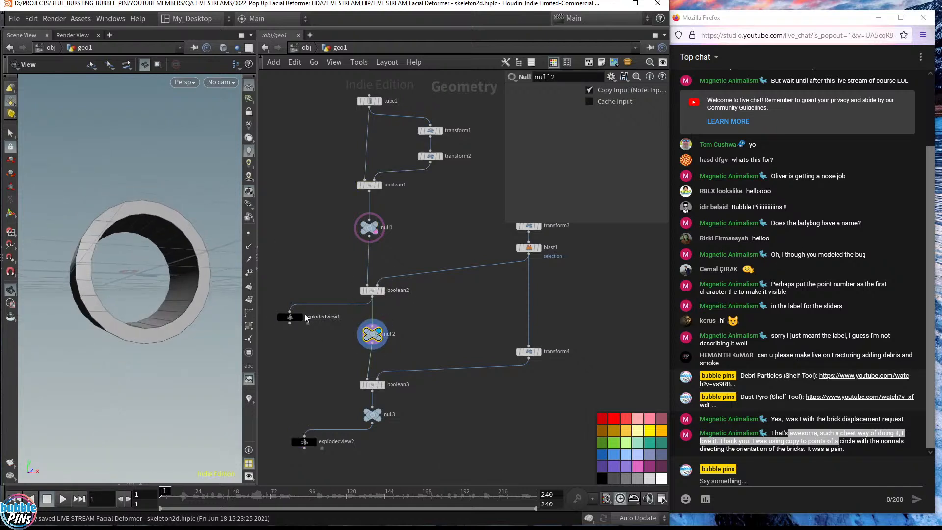
pyautogui.click(302, 317)
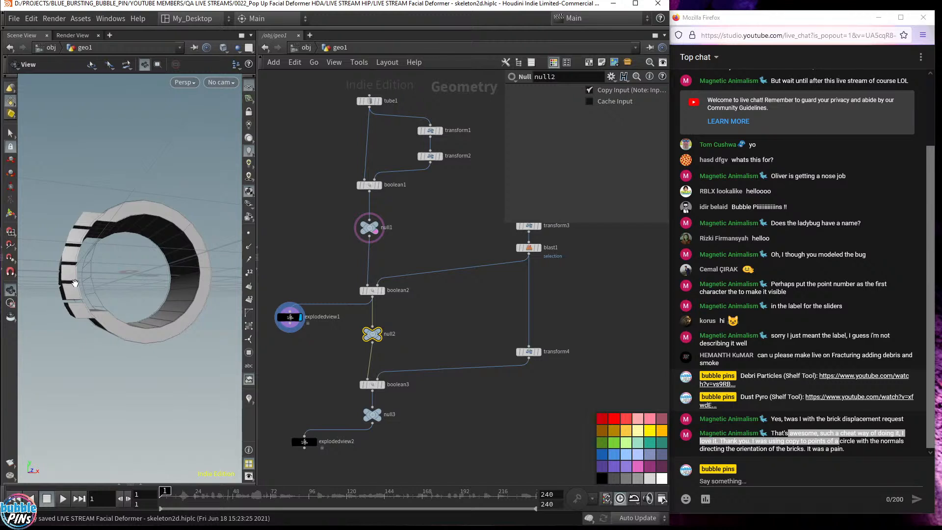
pyautogui.moveTo(160, 281)
pyautogui.mouseDown()
pyautogui.moveTo(185, 306)
pyautogui.moveTo(170, 296)
pyautogui.mouseUp()
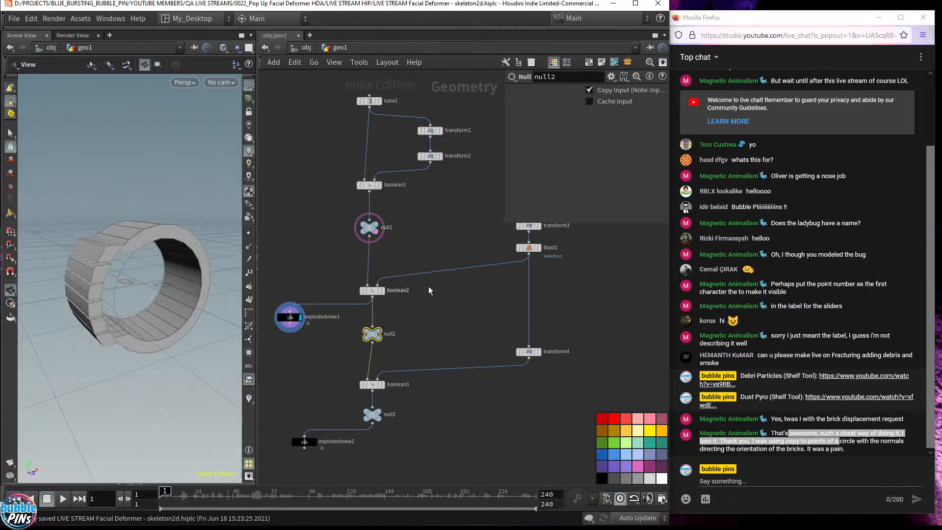
# Step: Review the cutting grid branch from copy1 to transform4 and display null1 to examine the uncut ring
pyautogui.moveTo(598, 391); pyautogui.dragTo(488, 205)
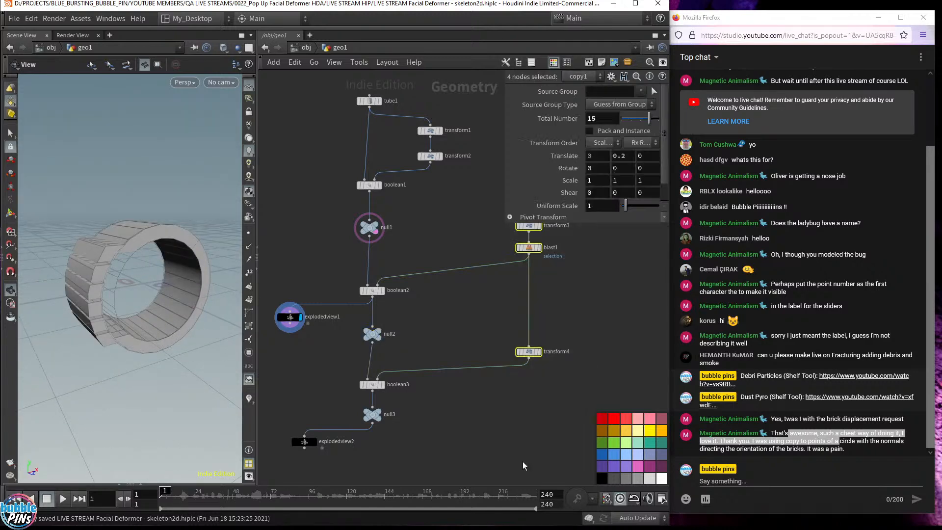
pyautogui.moveTo(575, 422); pyautogui.dragTo(559, 214)
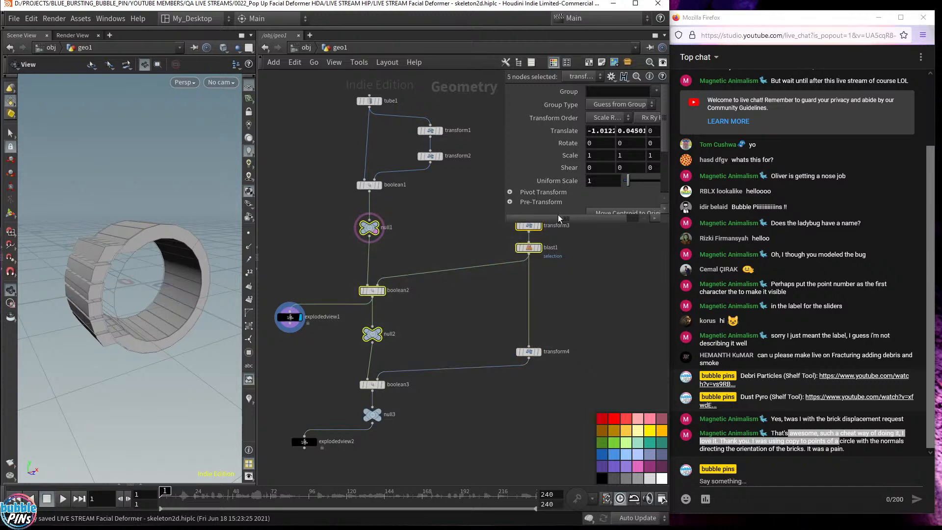
pyautogui.click(381, 229)
pyautogui.click(369, 227)
pyautogui.moveTo(185, 274); pyautogui.dragTo(173, 290)
pyautogui.moveTo(571, 297); pyautogui.dragTo(572, 333, button='middle')
pyautogui.moveTo(585, 343); pyautogui.dragTo(501, 223)
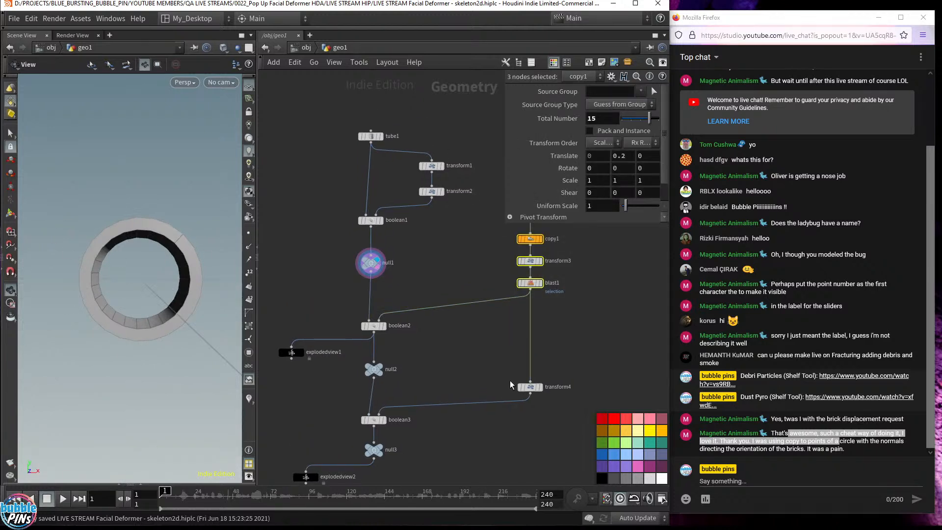
pyautogui.click(562, 302)
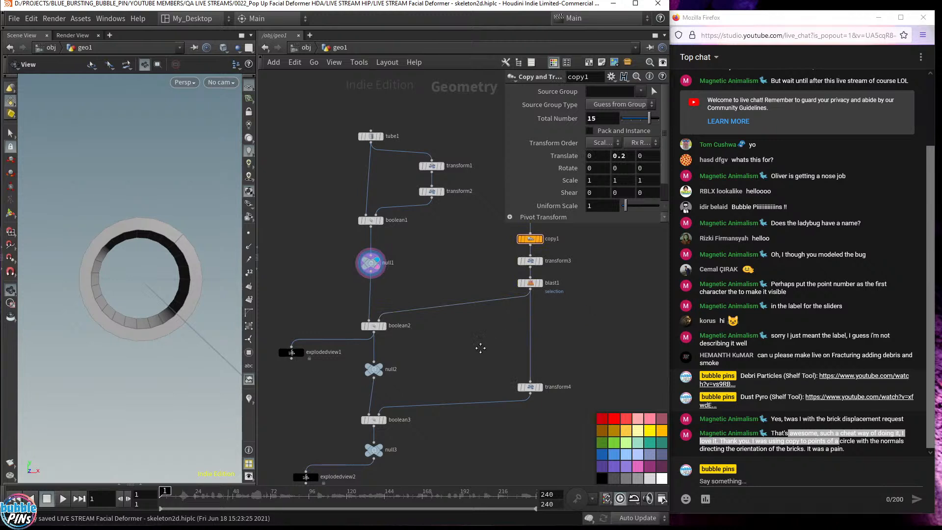
# Step: Display null3 and explodedview2 to examine the second shatter, and review the transform4 offset that feeds it
pyautogui.moveTo(482, 357); pyautogui.dragTo(483, 260, button='middle')
pyautogui.moveTo(441, 415); pyautogui.dragTo(269, 298)
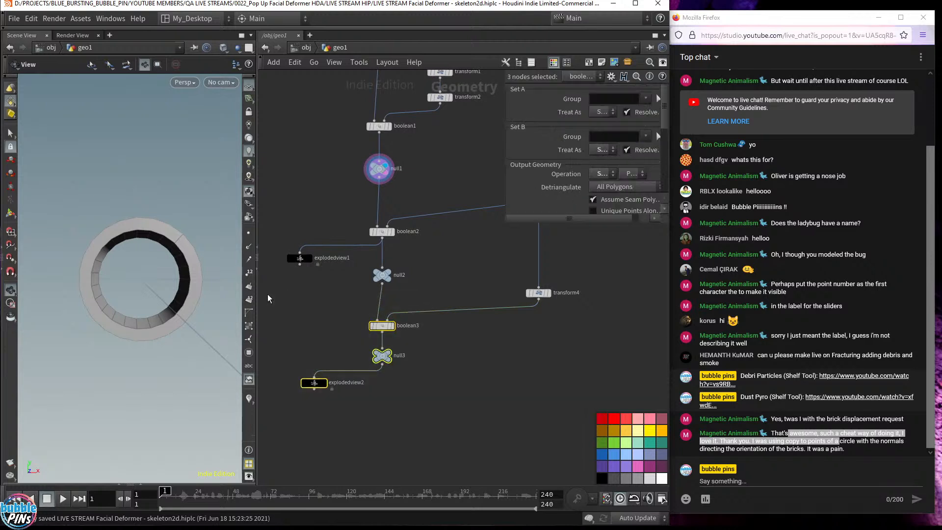
pyautogui.click(390, 358)
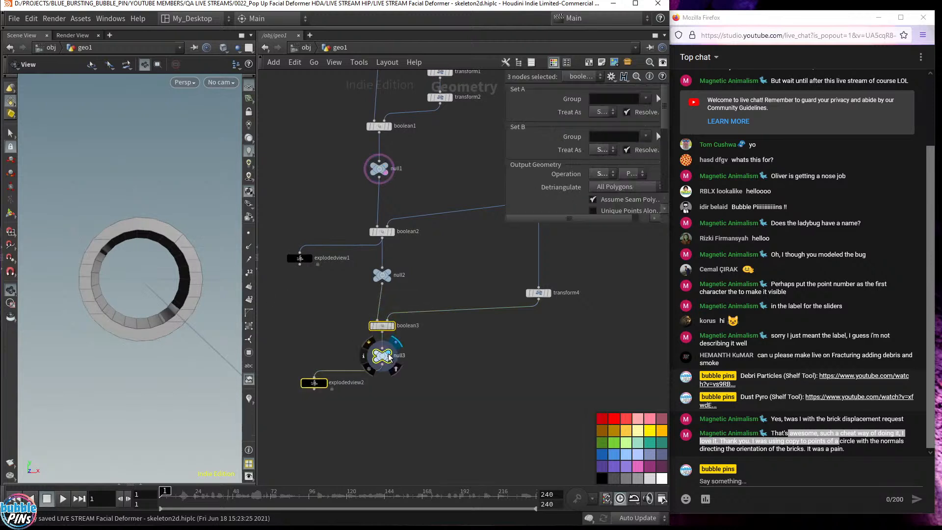
pyautogui.click(323, 382)
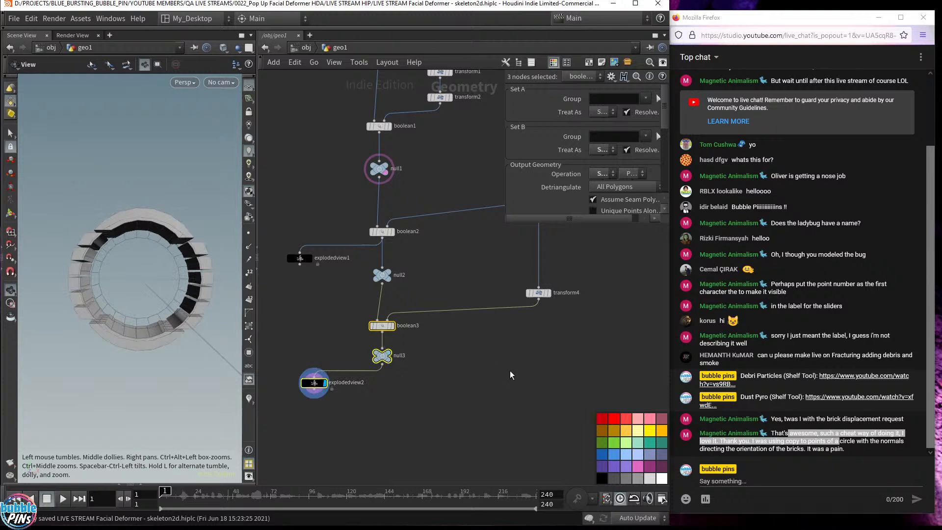
pyautogui.moveTo(592, 321); pyautogui.dragTo(507, 269)
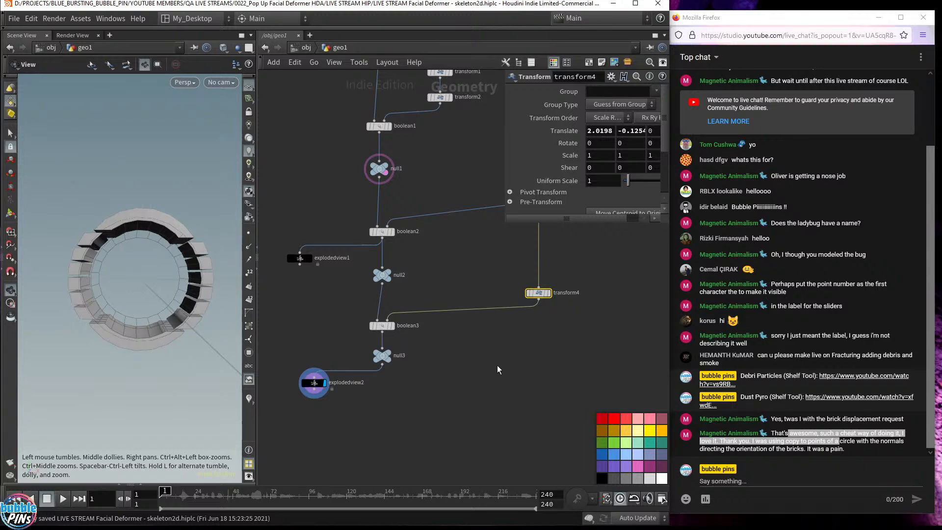
pyautogui.click(520, 391)
# Step: Append a For-Each Connected Piece loop to null3 and align it below
pyautogui.moveTo(432, 403); pyautogui.dragTo(439, 355, button='middle')
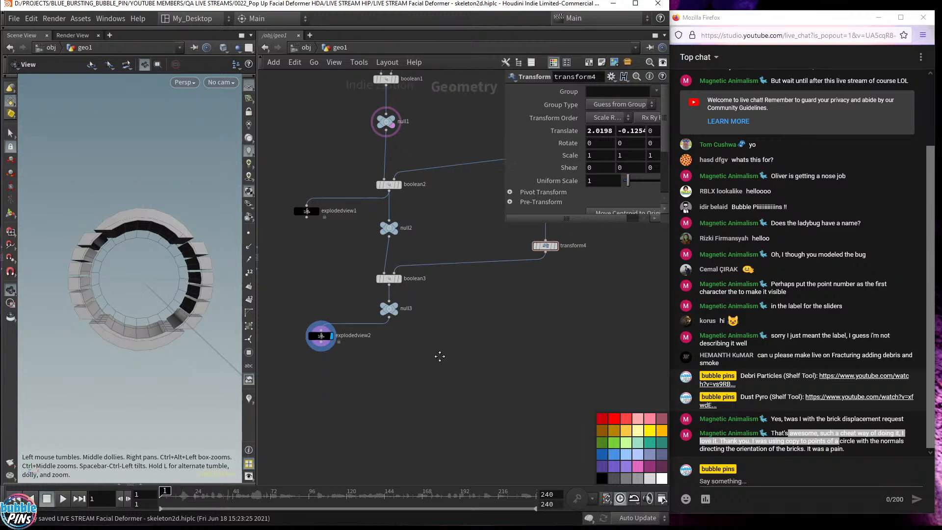
pyautogui.click(390, 319)
pyautogui.press('Tab')
pyautogui.write('forea')
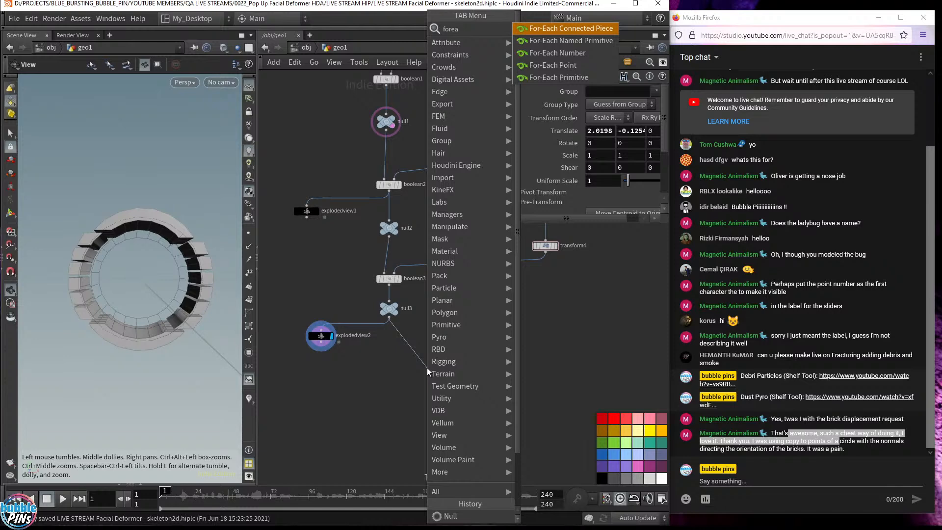
pyautogui.press('Return')
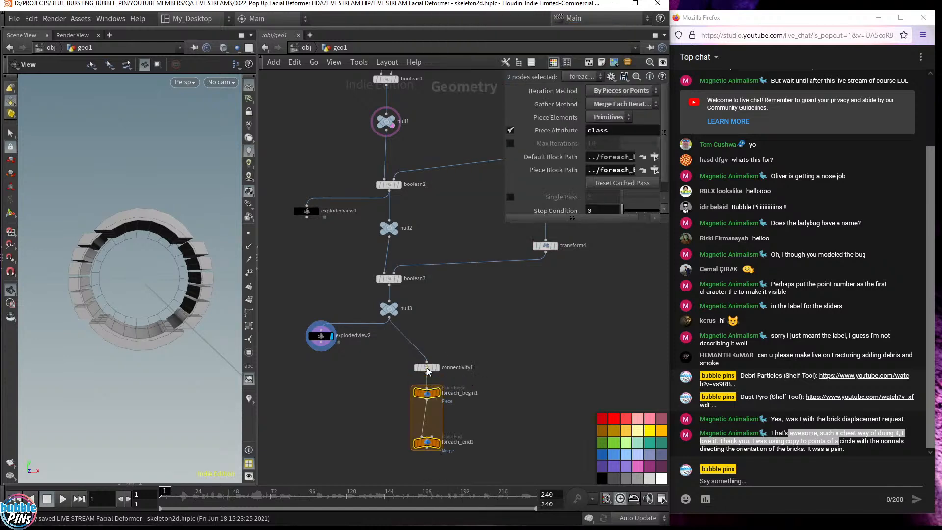
pyautogui.click(442, 460)
# Step: Add a Boolean node and insert it inside the loop between foreach_begin1 and foreach_end1
pyautogui.click(545, 251)
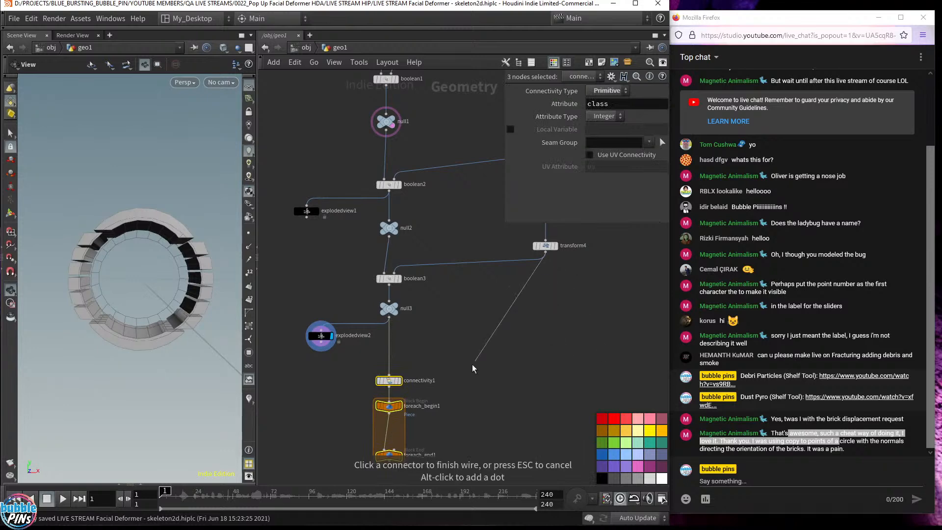
pyautogui.press('Tab')
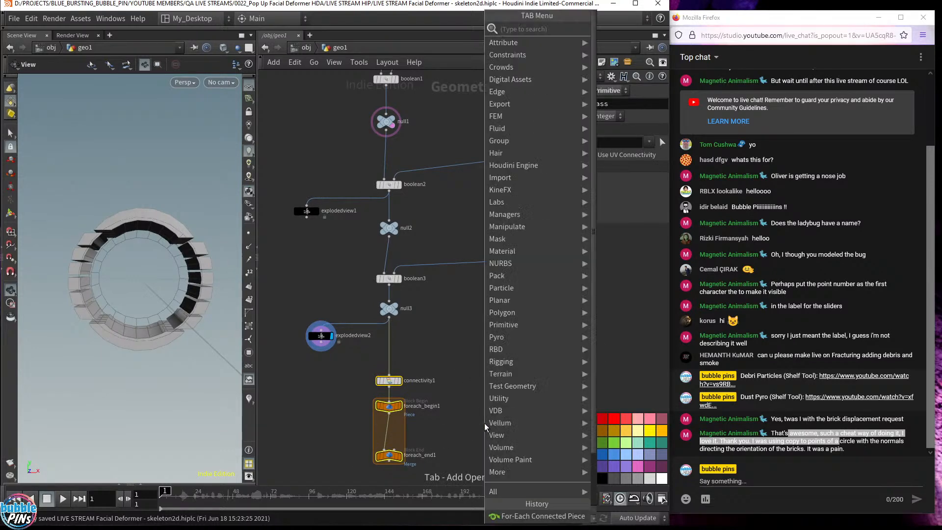
pyautogui.write('booea')
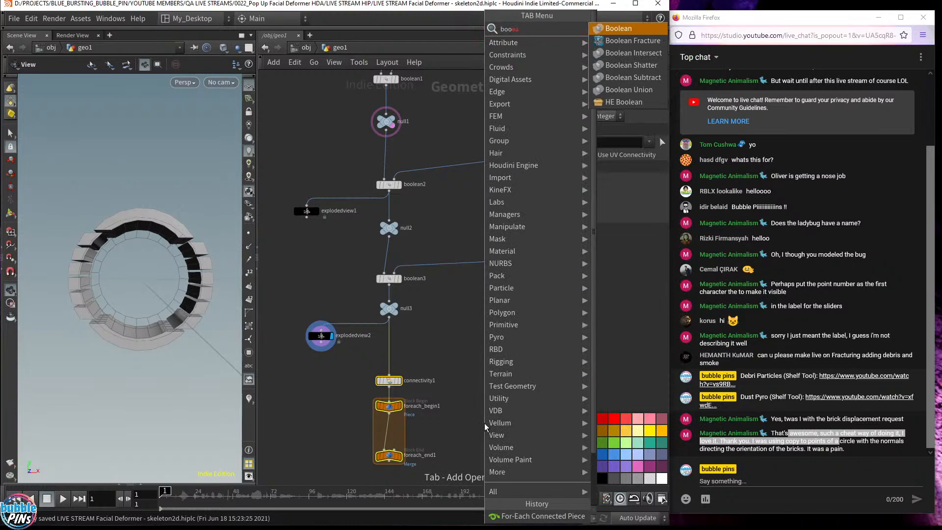
pyautogui.press('Return')
pyautogui.click(491, 431)
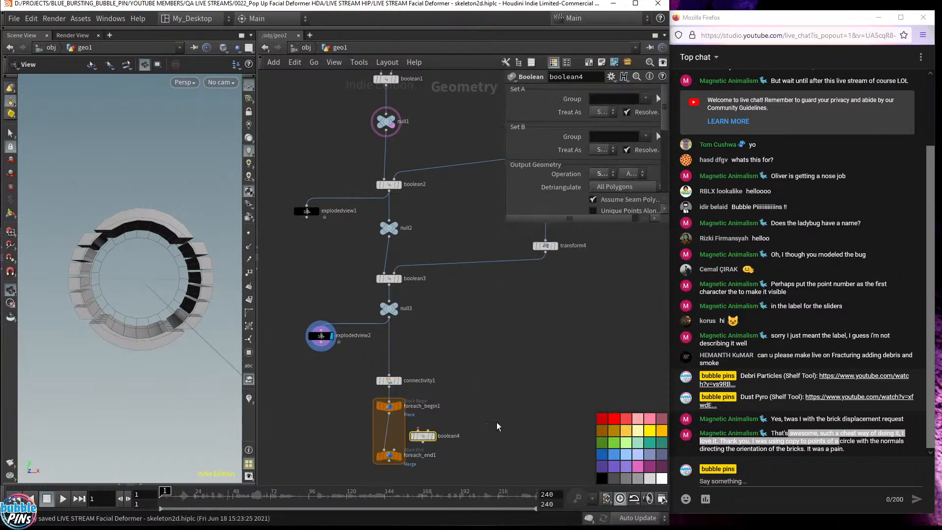
pyautogui.moveTo(491, 432); pyautogui.dragTo(484, 366, button='middle')
pyautogui.scroll(2, 474, 361)
pyautogui.moveTo(346, 406); pyautogui.dragTo(346, 458)
pyautogui.moveTo(383, 385); pyautogui.dragTo(336, 407)
pyautogui.scroll(-4, 511, 296)
pyautogui.click(524, 251)
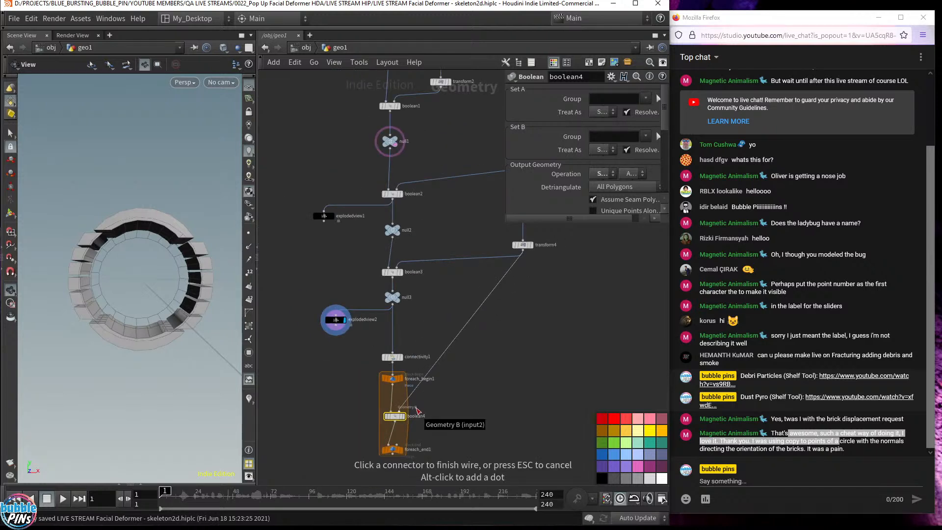
pyautogui.press('Escape')
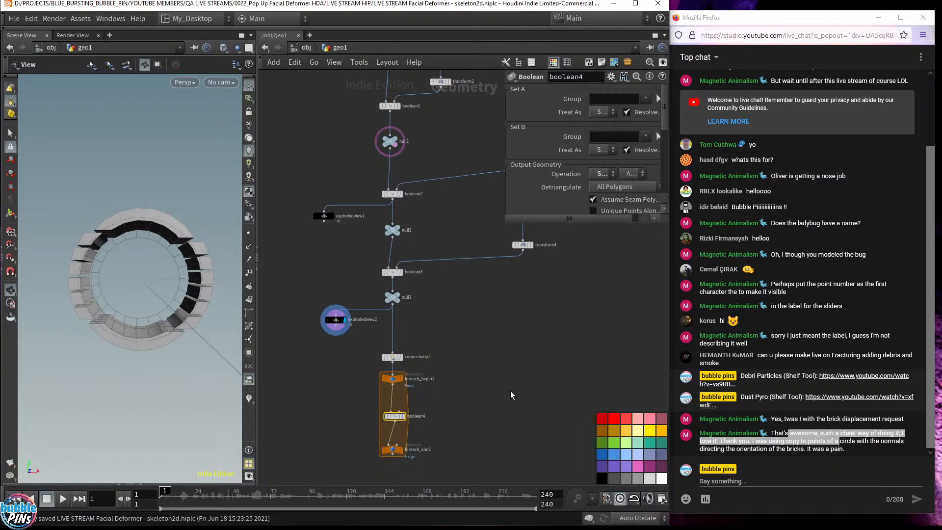
pyautogui.moveTo(474, 344); pyautogui.dragTo(374, 431)
pyautogui.moveTo(485, 288); pyautogui.dragTo(360, 452)
pyautogui.click(497, 382)
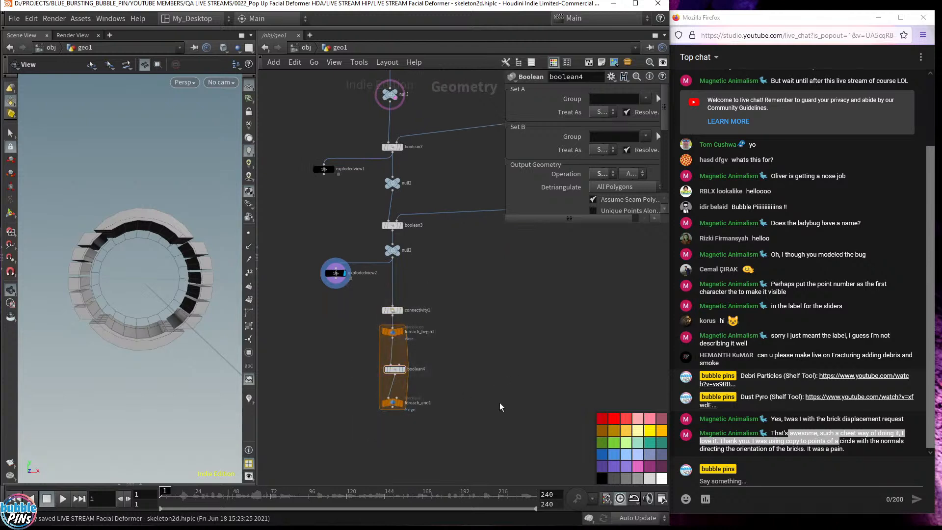
pyautogui.rightClick(392, 335)
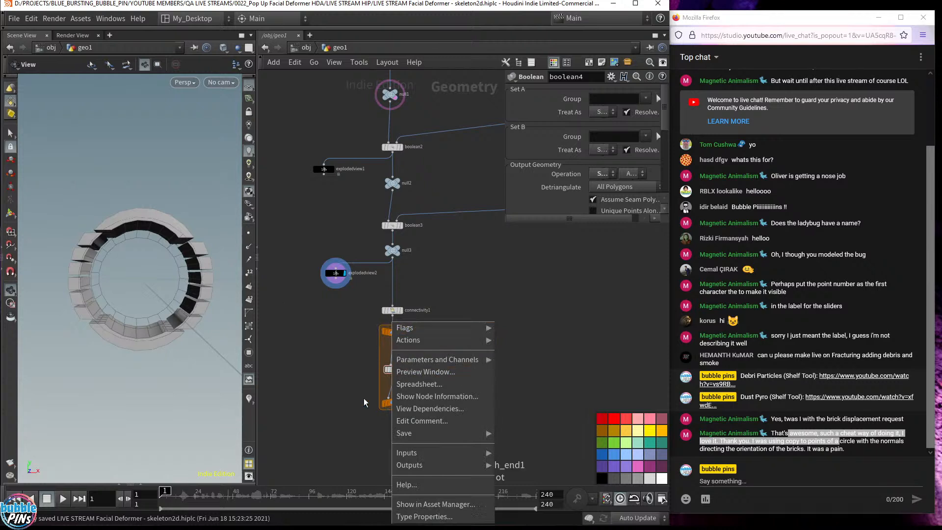
pyautogui.click(566, 332)
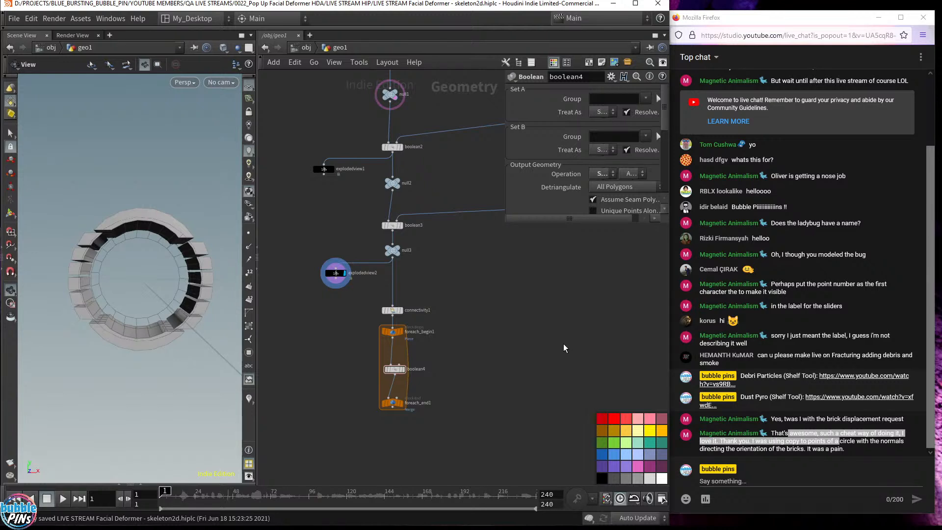
pyautogui.click(859, 460)
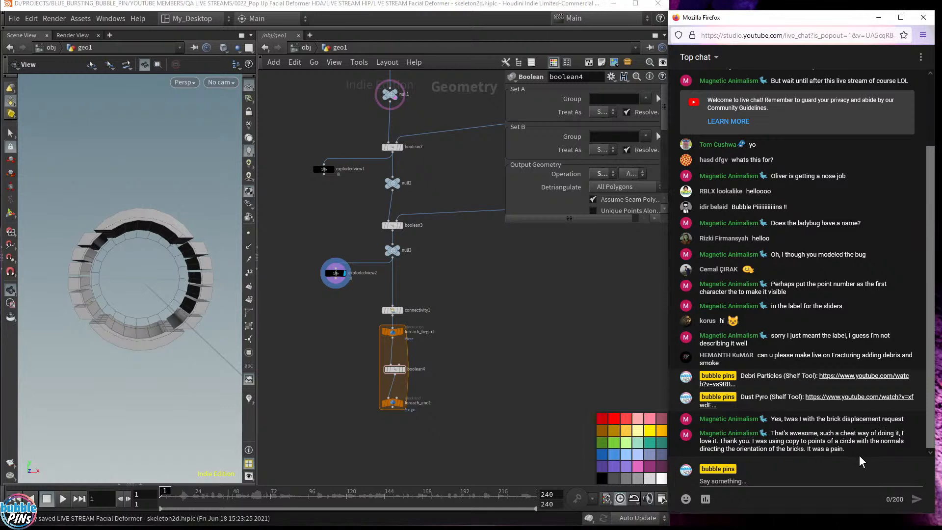
pyautogui.click(752, 481)
pyautogui.click(482, 4)
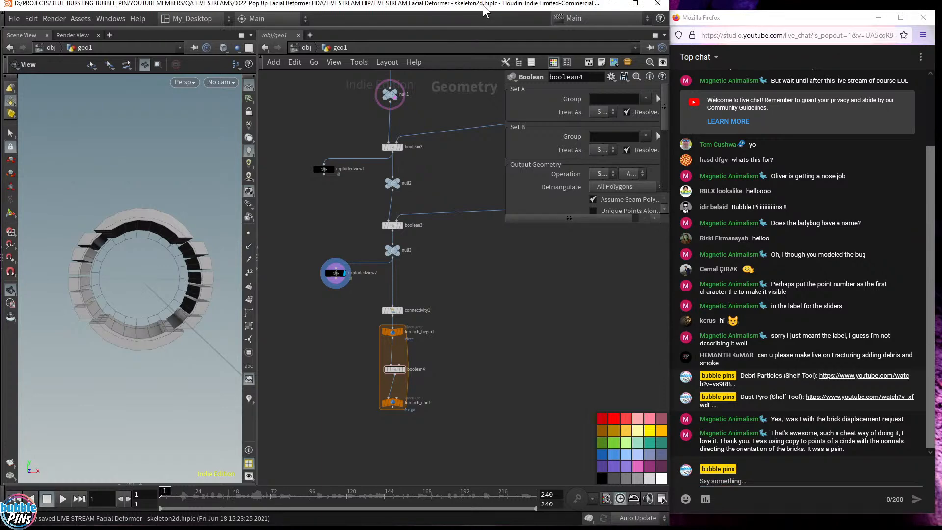
# Step: Turn off the display of Lady_Bug_with_HDA at object level and enter the Talking_Oliver network to view the character's mouth closely
pyautogui.click(306, 49)
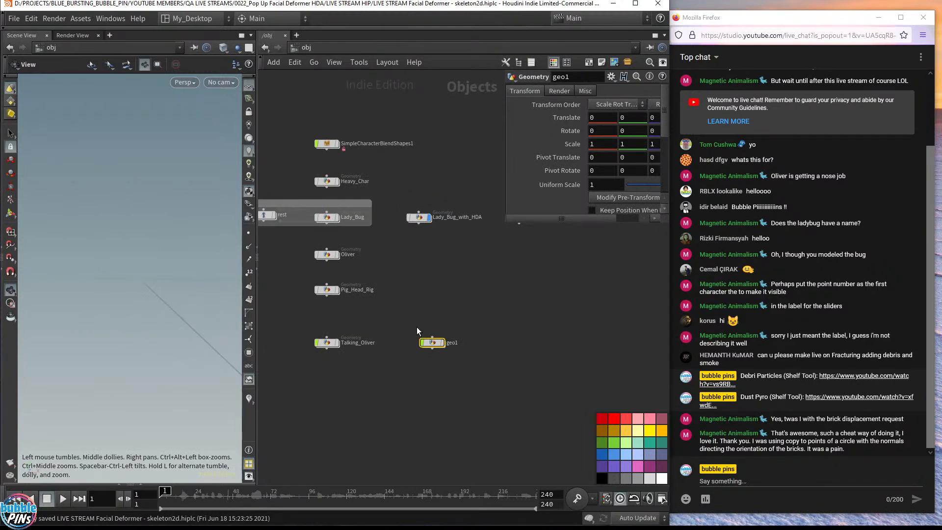
pyautogui.click(430, 217)
pyautogui.doubleClick(324, 345)
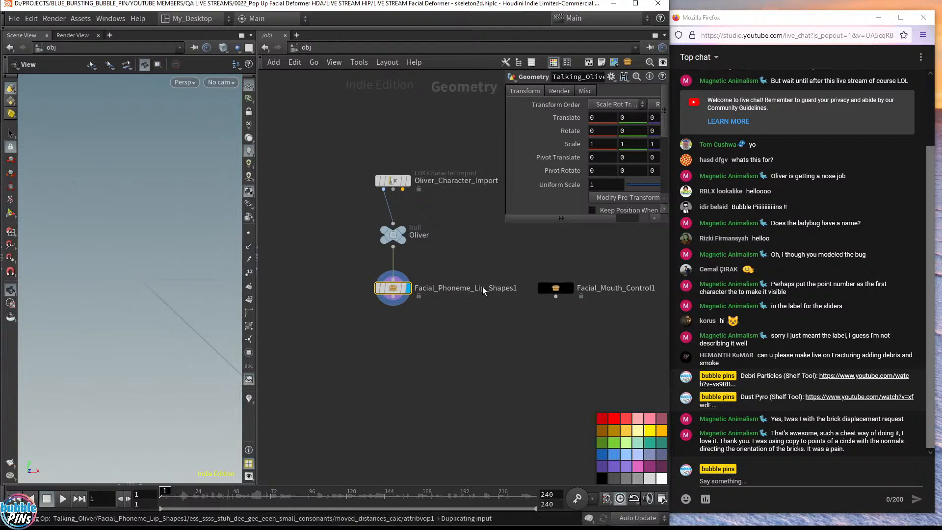
pyautogui.scroll(10, 169, 259)
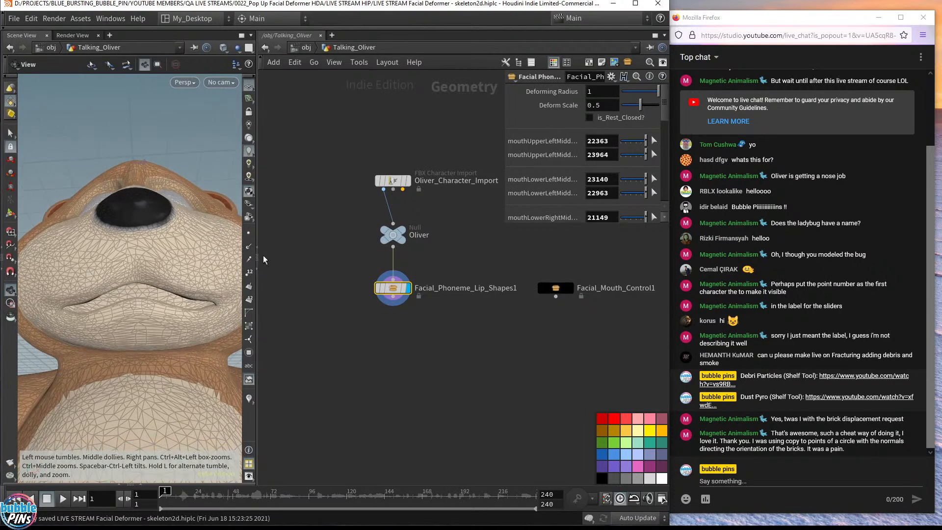
# Step: Allow editing of the contents of Facial_Phoneme_Lip_Shapes1 and enter its network
pyautogui.rightClick(395, 280)
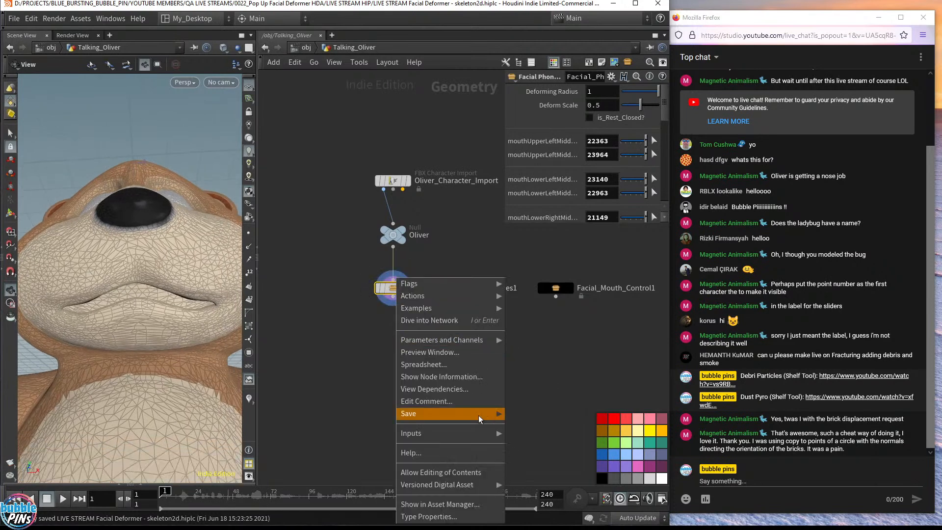
pyautogui.click(457, 473)
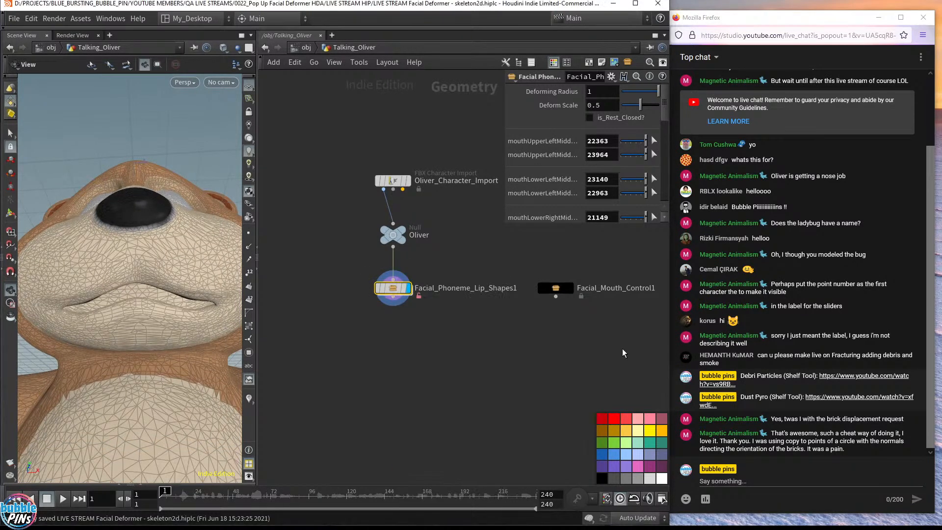
pyautogui.doubleClick(393, 289)
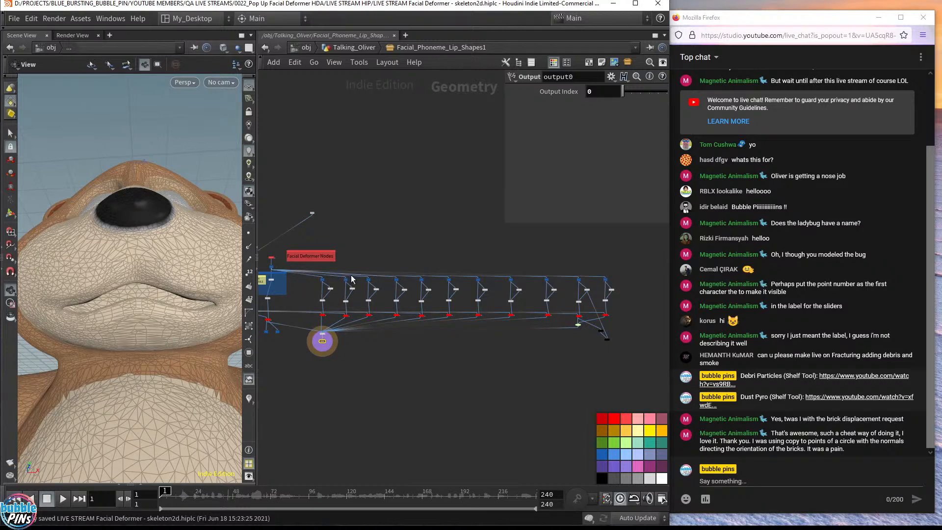
# Step: Examine the phoneme branches with their edit and blendshapes nodes, from aaa_VALUE through closed_VALUE, and the overall network
pyautogui.scroll(10, 320, 331)
pyautogui.moveTo(393, 303); pyautogui.dragTo(422, 307, button='middle')
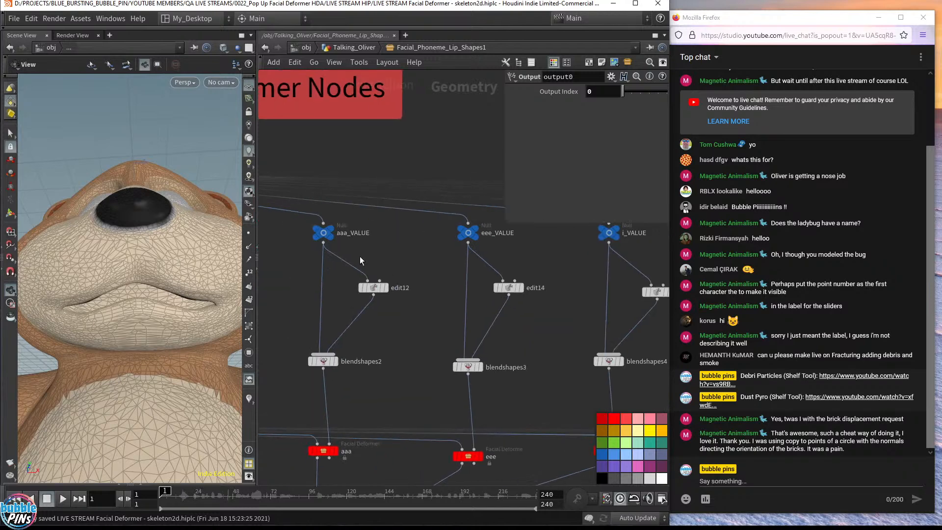
pyautogui.moveTo(526, 254)
pyautogui.mouseDown(button='middle')
pyautogui.moveTo(486, 271)
pyautogui.moveTo(289, 296)
pyautogui.mouseUp(button='middle')
pyautogui.moveTo(495, 299); pyautogui.dragTo(287, 301, button='middle')
pyautogui.moveTo(598, 304); pyautogui.dragTo(478, 310, button='middle')
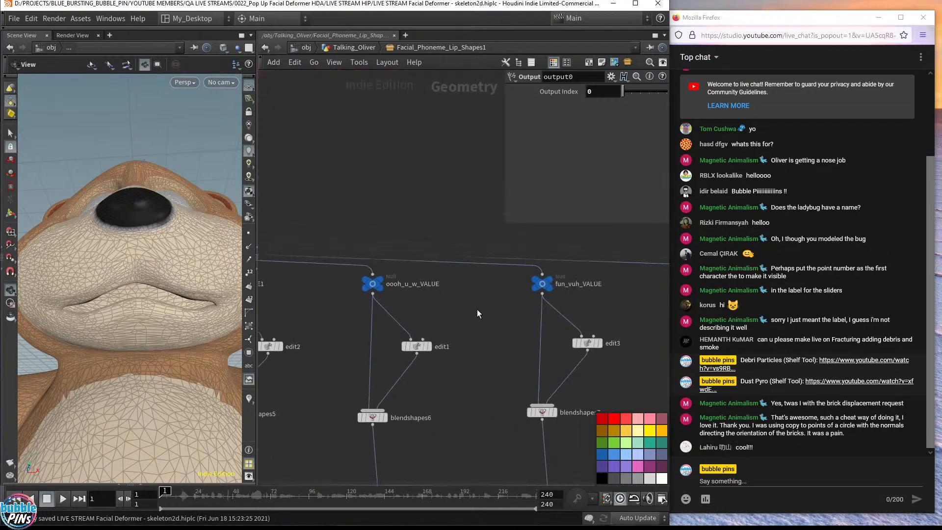
pyautogui.moveTo(592, 302); pyautogui.dragTo(358, 304, button='middle')
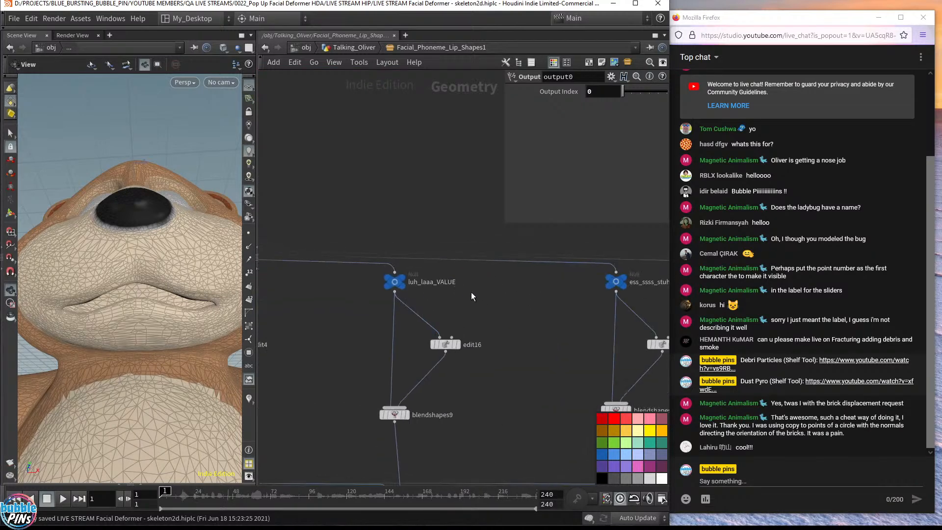
pyautogui.moveTo(533, 319); pyautogui.dragTo(271, 323, button='middle')
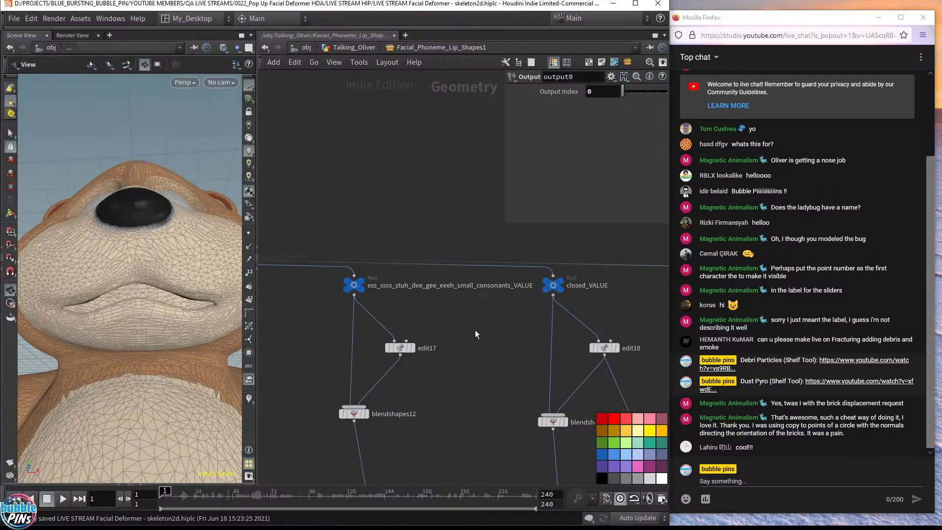
pyautogui.scroll(-10, 449, 328)
pyautogui.moveTo(553, 387); pyautogui.dragTo(575, 386, button='middle')
pyautogui.moveTo(399, 425); pyautogui.dragTo(540, 414, button='middle')
pyautogui.moveTo(453, 426); pyautogui.dragTo(530, 408, button='middle')
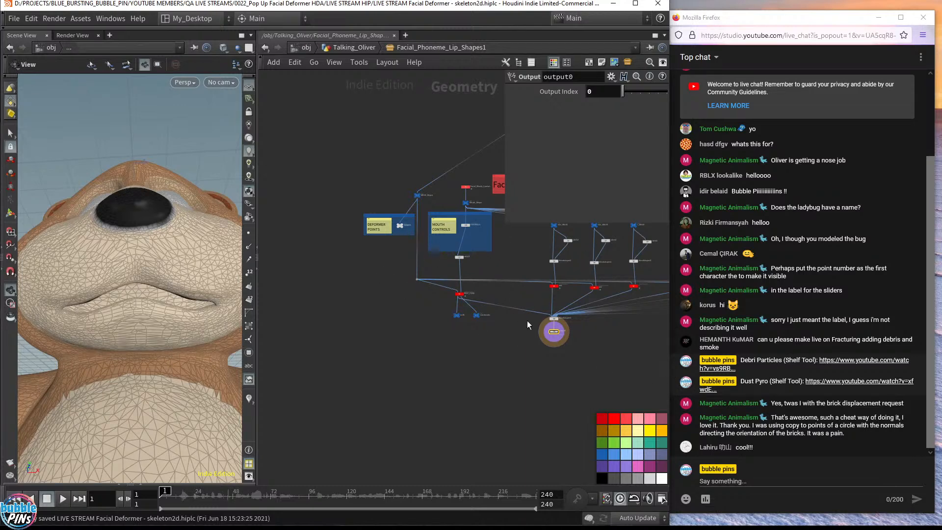
# Step: Return to object level, turn on the display of Lady_Bug and frame it in the viewport
pyautogui.moveTo(133, 223); pyautogui.dragTo(140, 267)
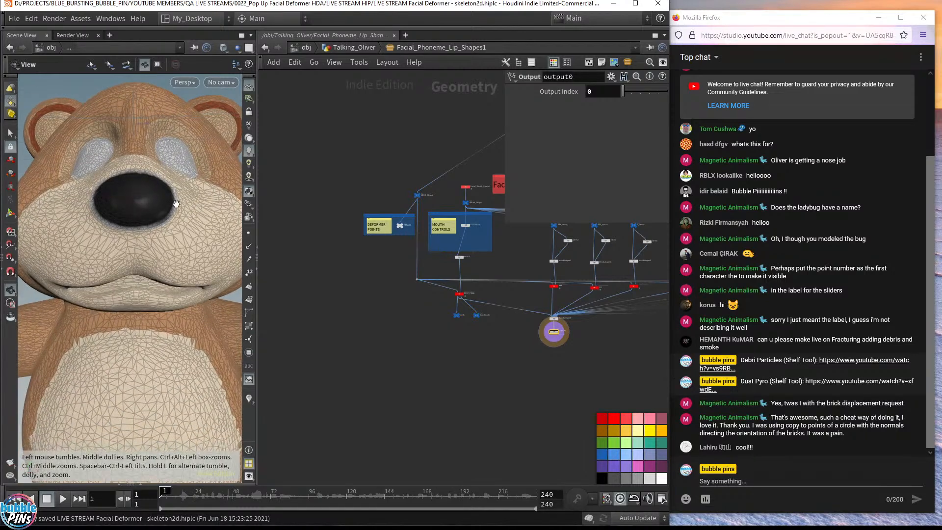
pyautogui.click(351, 49)
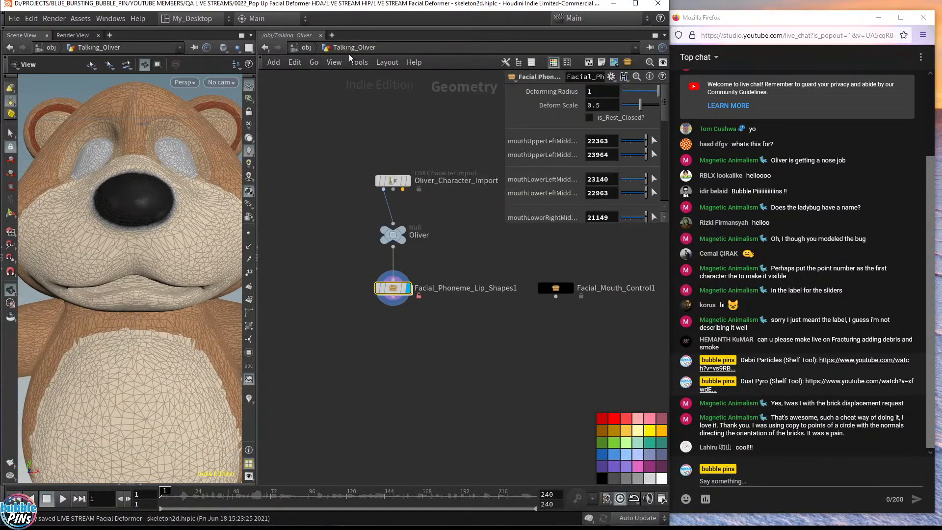
pyautogui.click(306, 47)
pyautogui.moveTo(383, 211); pyautogui.dragTo(416, 254, button='middle')
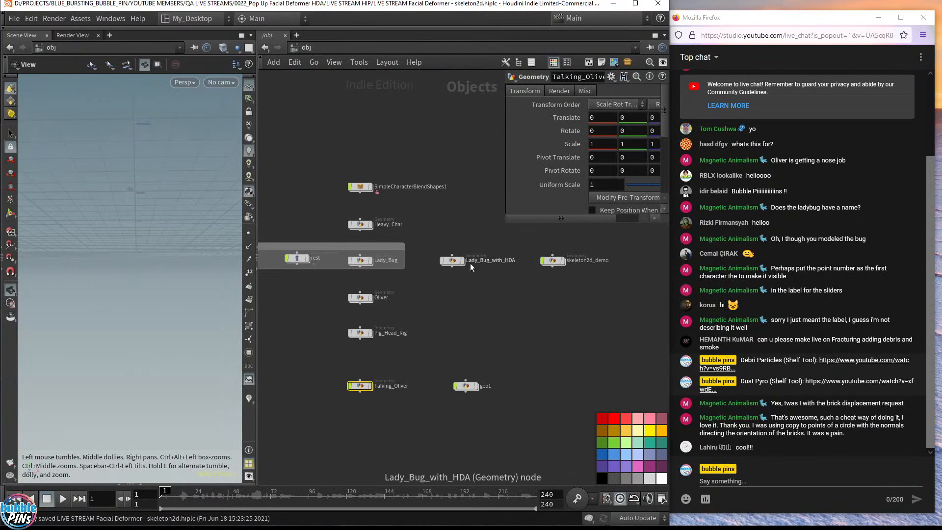
pyautogui.click(363, 261)
pyautogui.click(370, 261)
pyautogui.moveTo(158, 189); pyautogui.dragTo(149, 189)
pyautogui.moveTo(149, 189); pyautogui.dragTo(166, 316, button='right')
pyautogui.moveTo(166, 315)
pyautogui.mouseDown(button='middle')
pyautogui.moveTo(253, 275)
pyautogui.moveTo(169, 300)
pyautogui.mouseUp(button='middle')
pyautogui.moveTo(169, 300); pyautogui.dragTo(164, 240, button='right')
pyautogui.moveTo(164, 240); pyautogui.dragTo(149, 220)
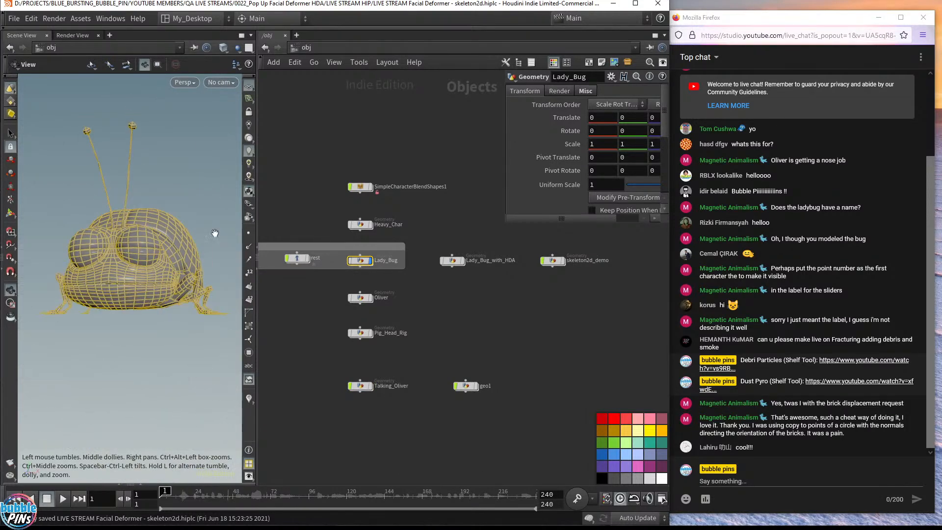
# Step: Enter the Lady_Bug network and display characterblendshapes1
pyautogui.doubleClick(360, 261)
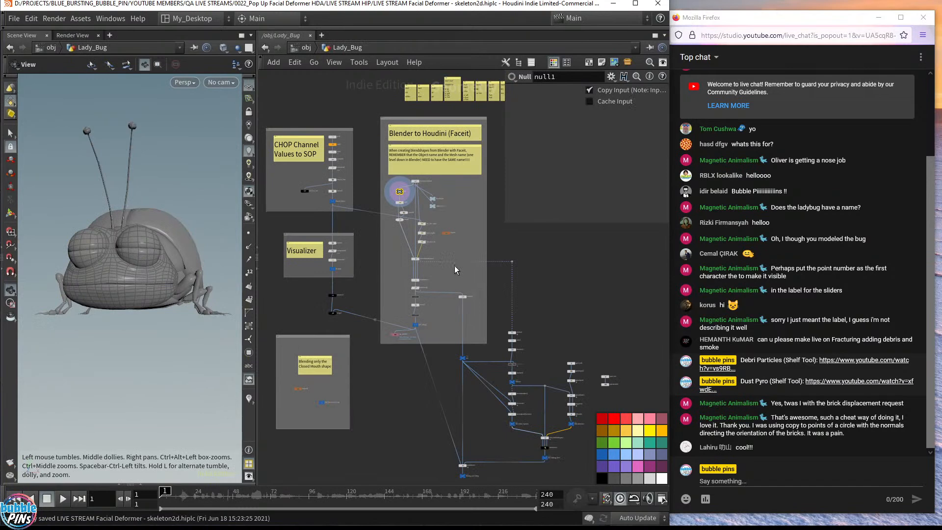
pyautogui.scroll(5, 437, 268)
pyautogui.moveTo(454, 398); pyautogui.dragTo(443, 237, button='middle')
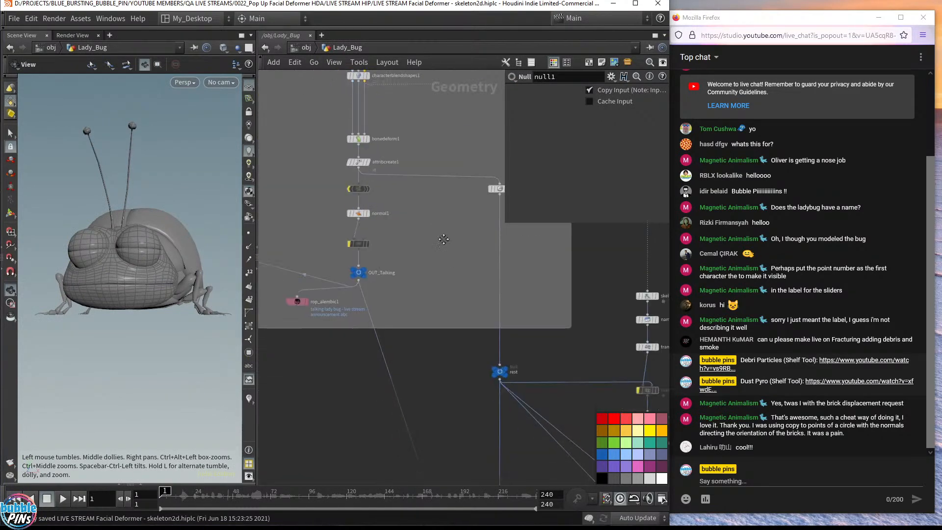
pyautogui.scroll(-3, 438, 249)
pyautogui.scroll(3, 434, 219)
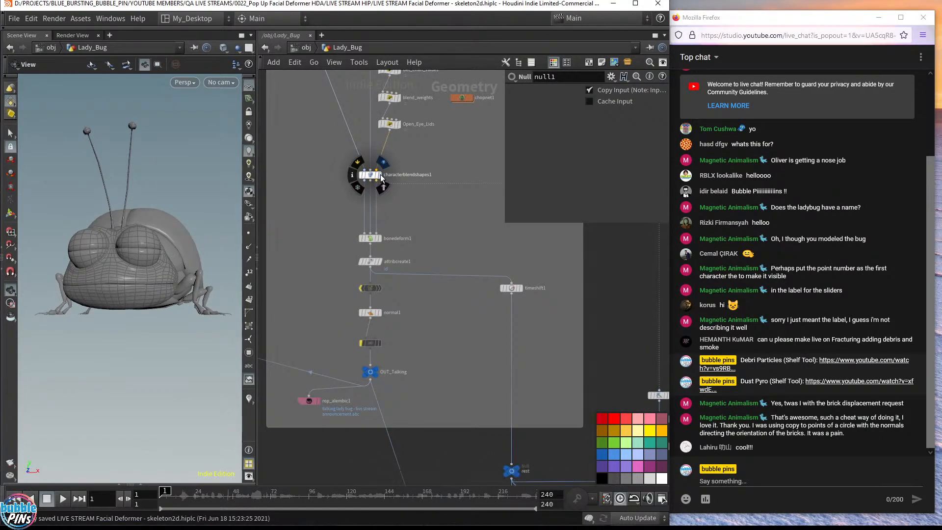
pyautogui.click(377, 176)
pyautogui.click(375, 179)
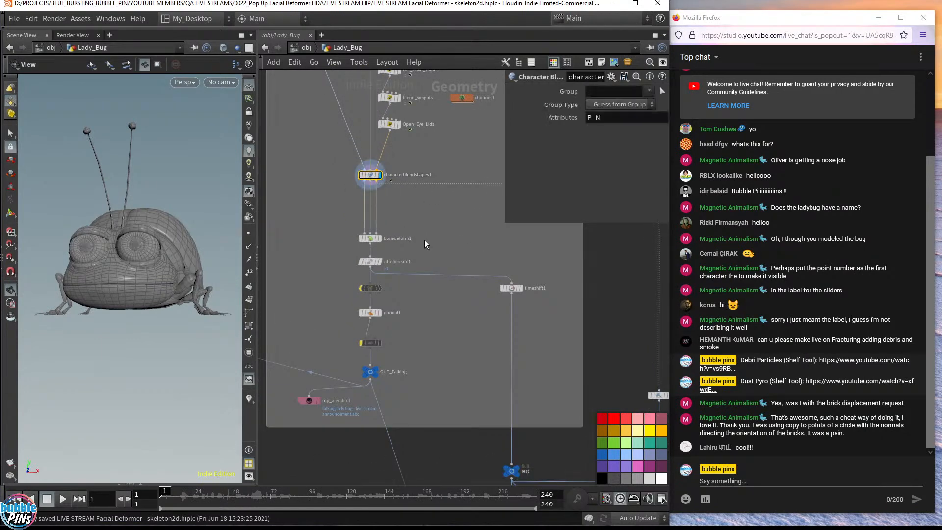
# Step: Play the Lady_Bug animation, return to the first frame and scrub forward through the timeline
pyautogui.moveTo(161, 270); pyautogui.dragTo(160, 271)
pyautogui.scroll(5, 171, 262)
pyautogui.scroll(-4, 174, 261)
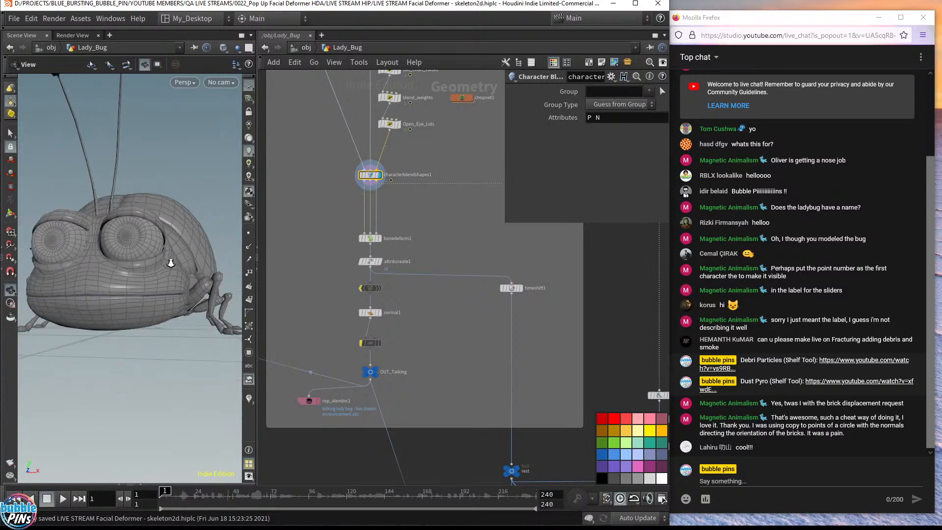
pyautogui.press('Up')
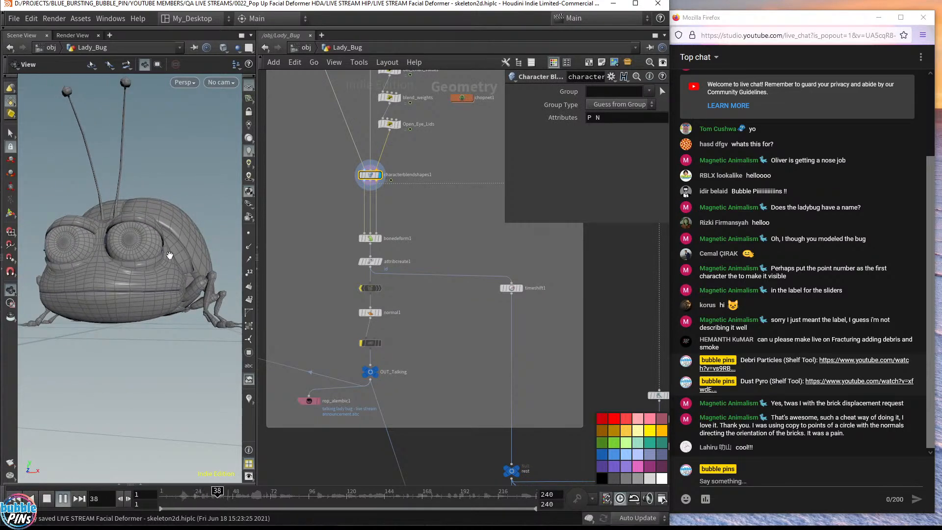
pyautogui.scroll(-4, 189, 253)
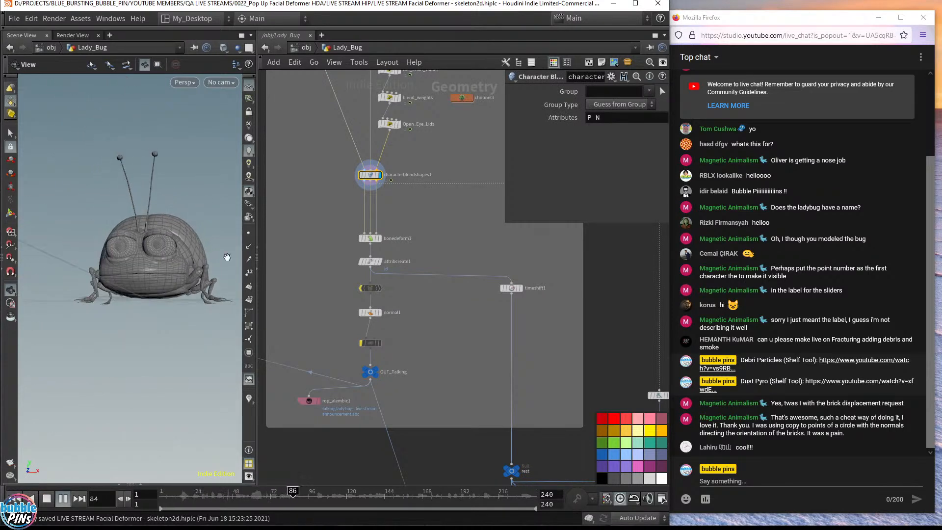
pyautogui.hotkey('ctrl', 'Up')
pyautogui.moveTo(425, 169); pyautogui.dragTo(449, 188, button='middle')
pyautogui.moveTo(174, 497); pyautogui.dragTo(261, 495)
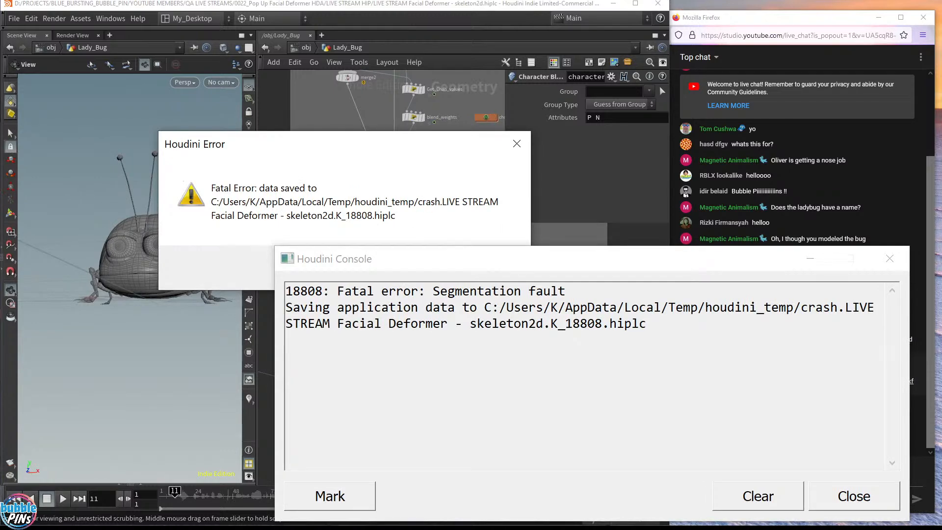
# Step: Dismiss the Houdini crash error and decline sending crash reports to Side Effects Software
pyautogui.click(763, 498)
pyautogui.click(515, 276)
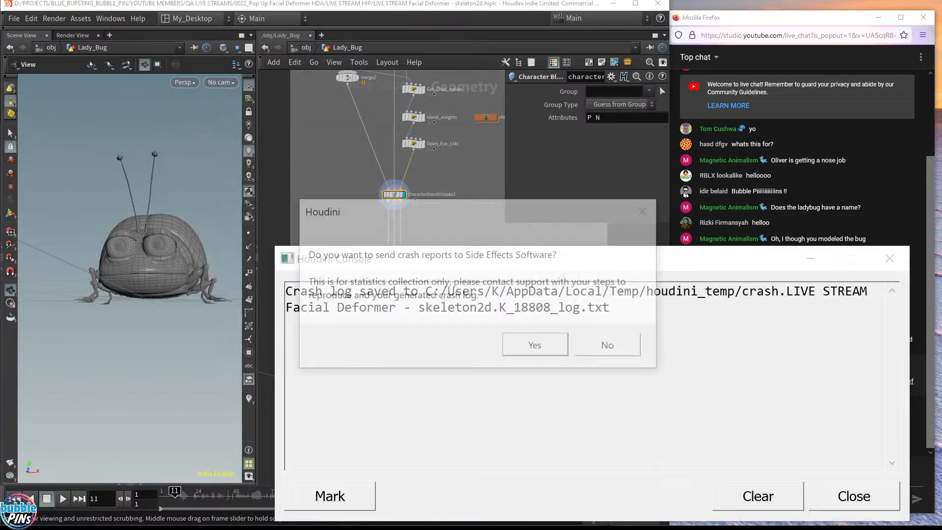
pyautogui.click(636, 352)
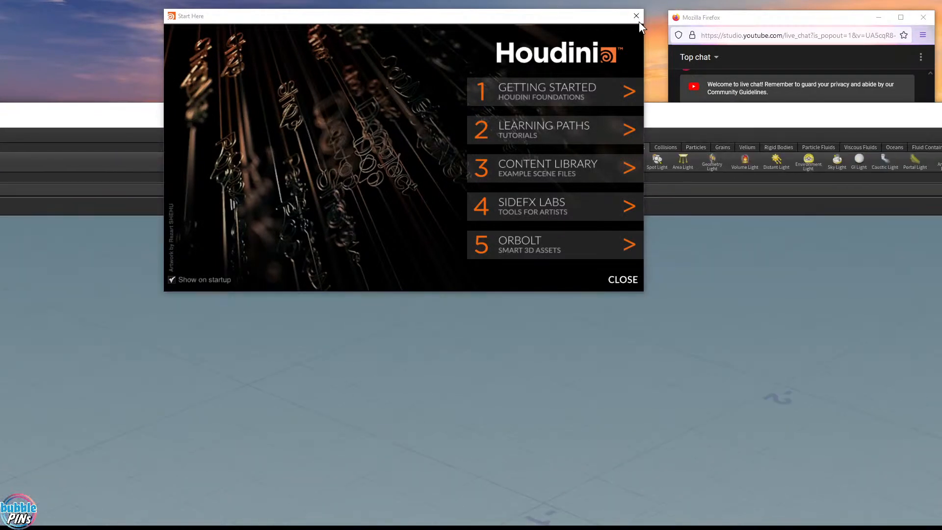
# Step: Close the Houdini start window and reopen the recent file LIVE STREAM Facial Deformer - skeleton2d.hiplc
pyautogui.click(637, 16)
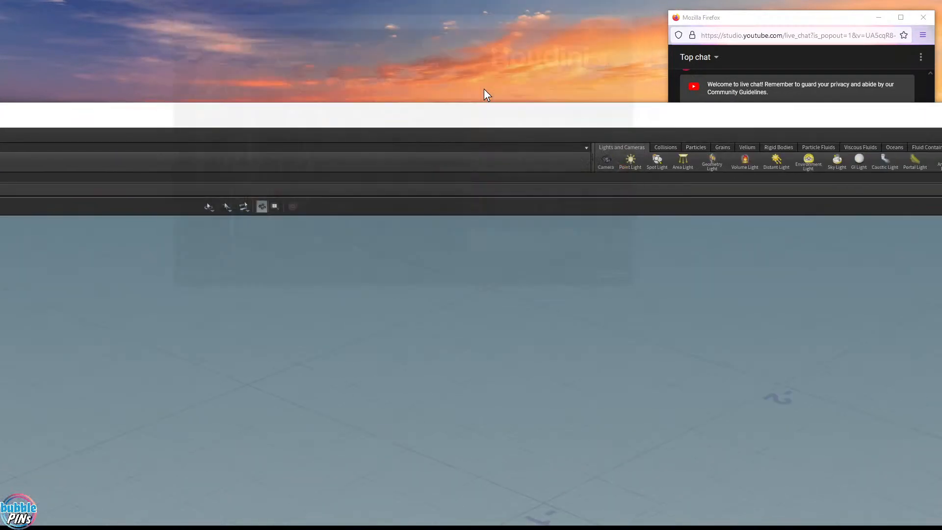
pyautogui.moveTo(379, 119); pyautogui.dragTo(407, 4)
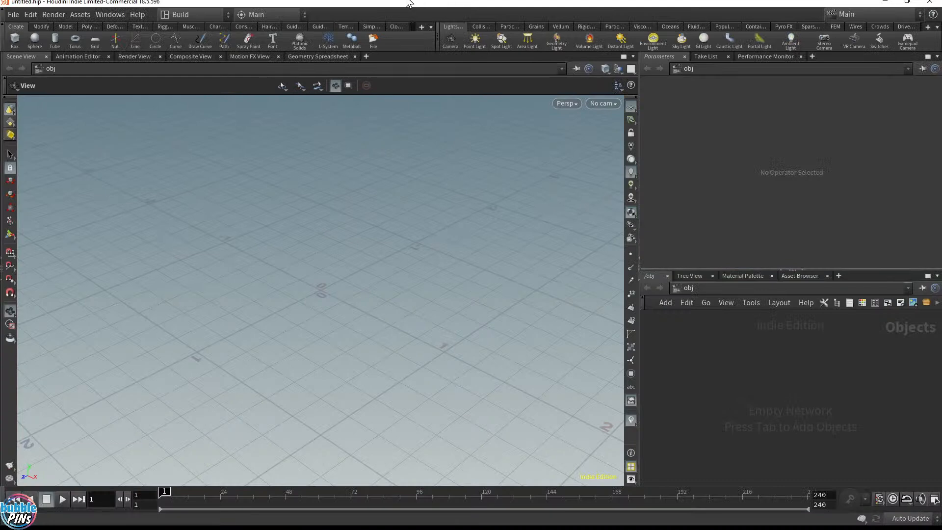
pyautogui.click(13, 15)
pyautogui.moveTo(40, 64)
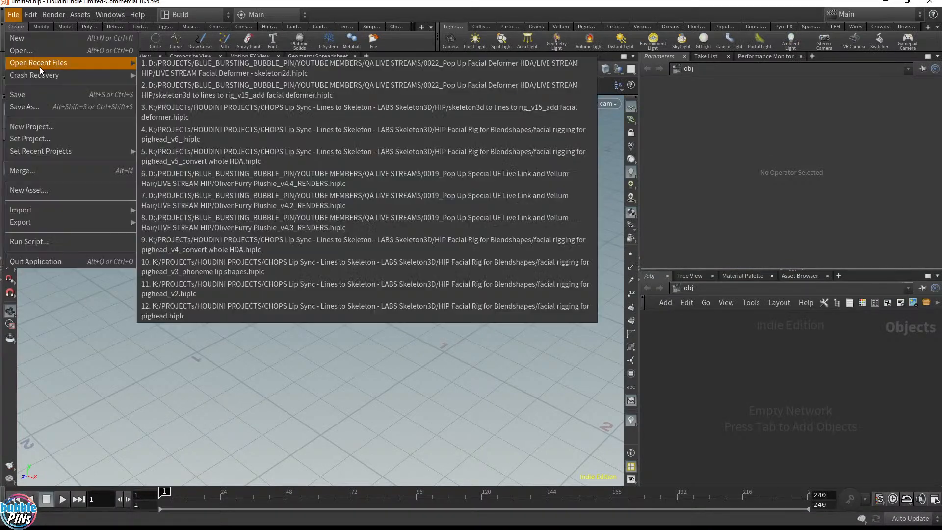
pyautogui.click(218, 72)
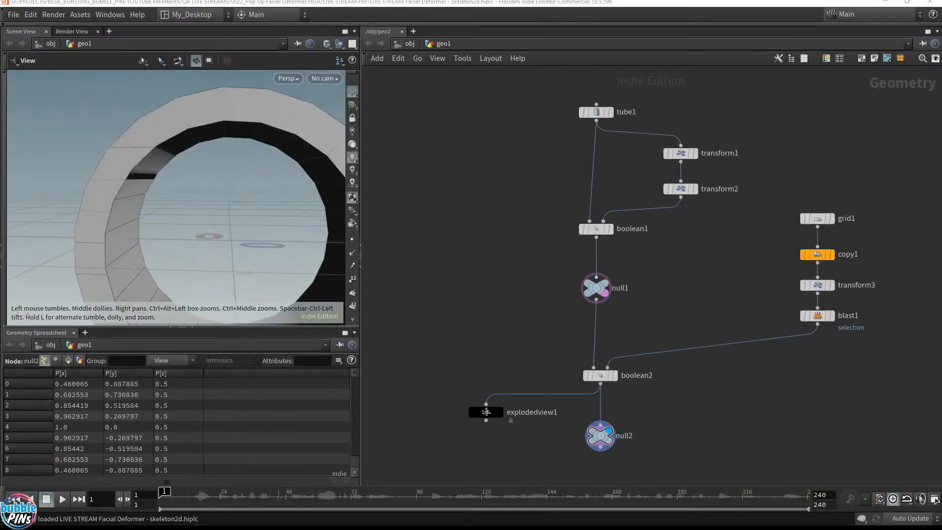
# Step: Go to object level, enter the Lady_Bug network and hide the text labels covering its geometry in the viewport
pyautogui.click(412, 45)
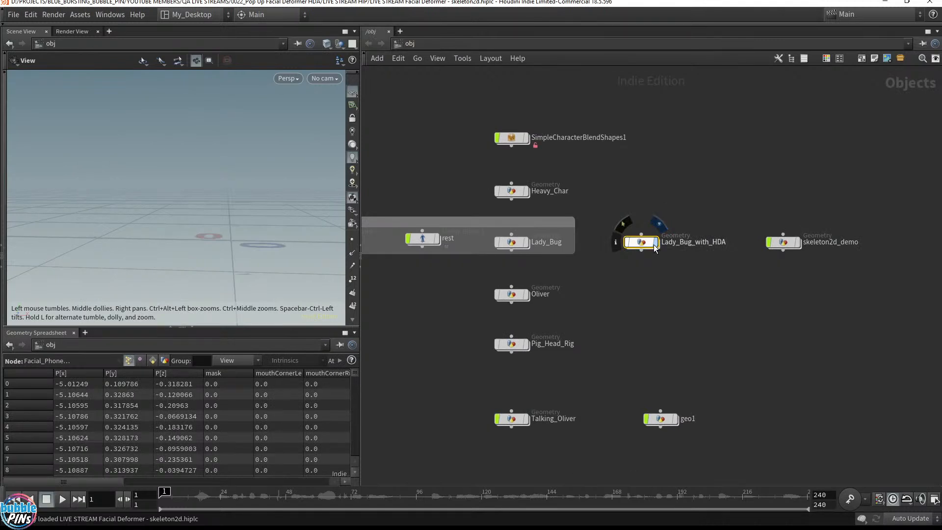
pyautogui.moveTo(526, 246)
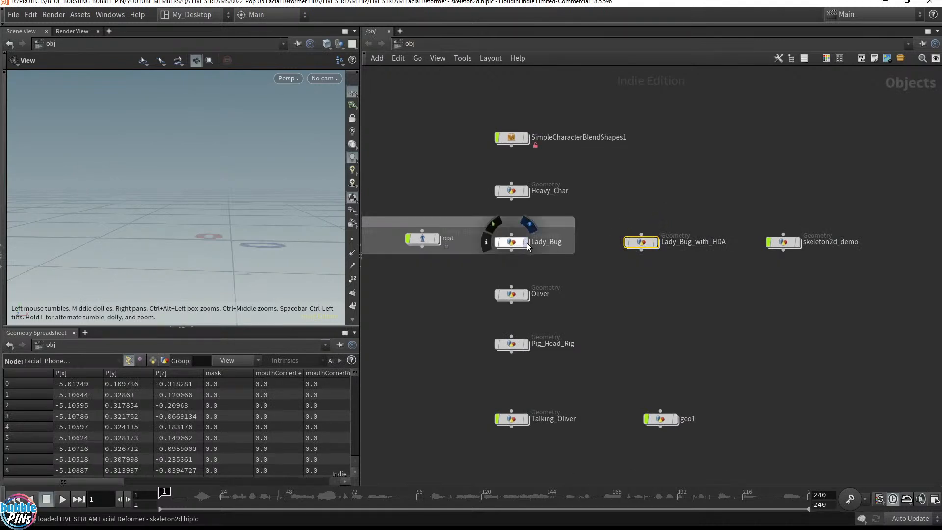
pyautogui.doubleClick(513, 242)
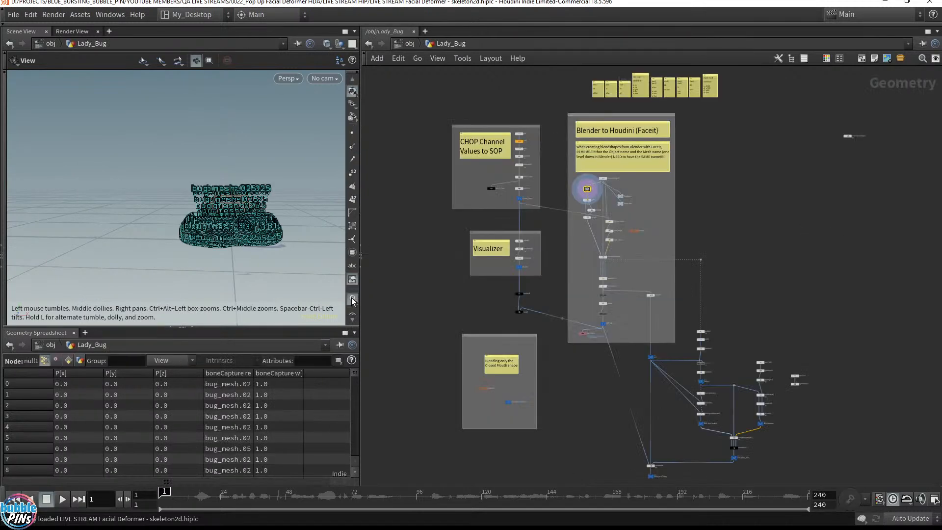
pyautogui.click(353, 265)
# Step: Locate the skeleton and agent_walk nodes of Lady_Bug, and size the Houdini window to sit beside the live chat
pyautogui.scroll(5, 771, 286)
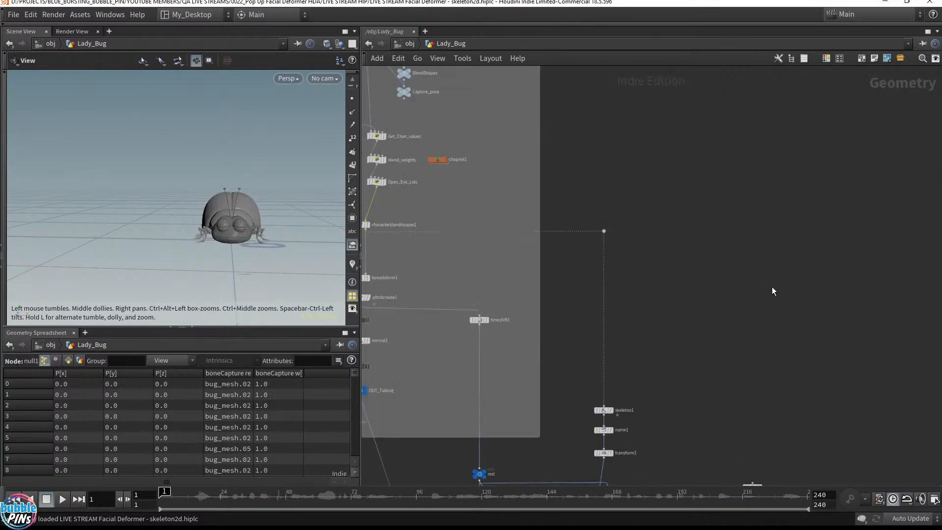
pyautogui.moveTo(781, 444); pyautogui.dragTo(762, 106, button='middle')
pyautogui.scroll(-2, 707, 130)
pyautogui.moveTo(699, 140); pyautogui.dragTo(643, 190, button='middle')
pyautogui.moveTo(821, 422); pyautogui.dragTo(506, 97)
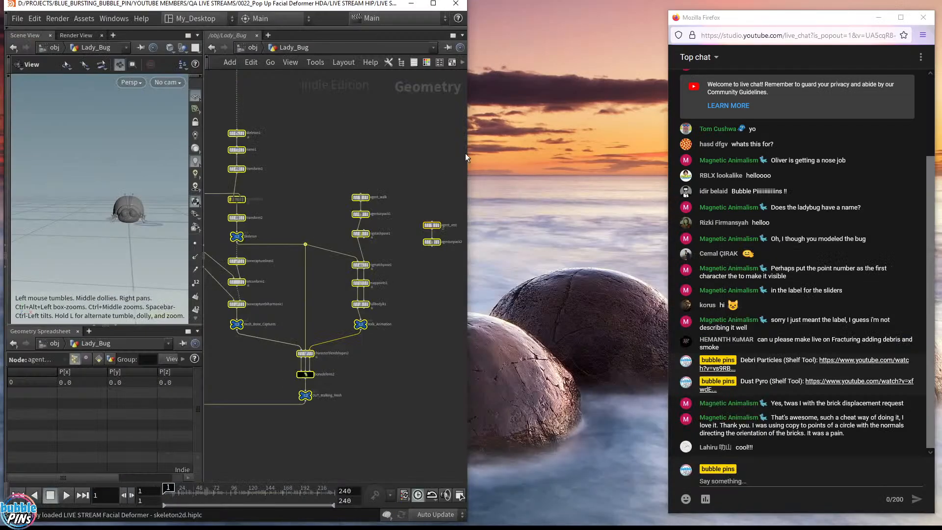
pyautogui.moveTo(466, 156); pyautogui.dragTo(670, 155)
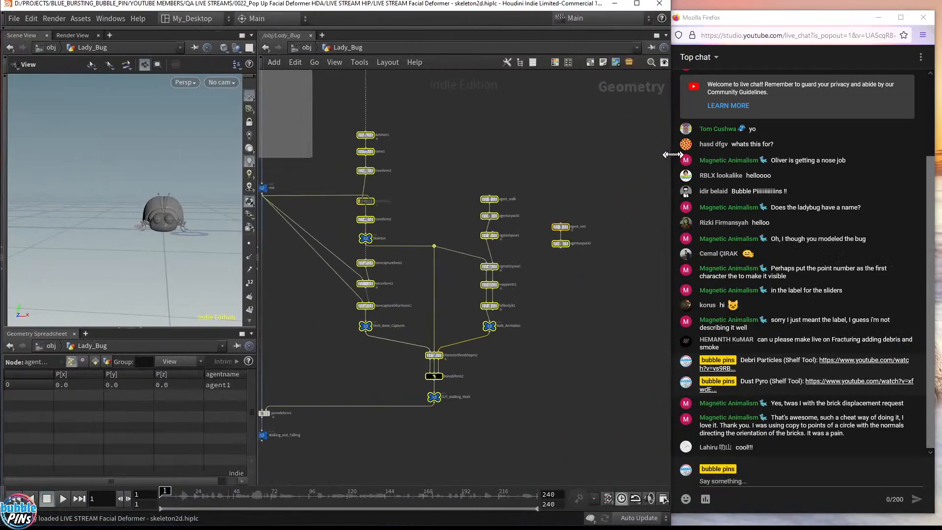
pyautogui.click(322, 243)
# Step: Review the skeleton, bone capture and walk branches feeding OUT_Walking_Mesh, and the character import chain leading to characterblendshapes1
pyautogui.scroll(2, 408, 220)
pyautogui.moveTo(413, 212); pyautogui.dragTo(499, 170, button='middle')
pyautogui.moveTo(557, 317); pyautogui.dragTo(532, 337, button='middle')
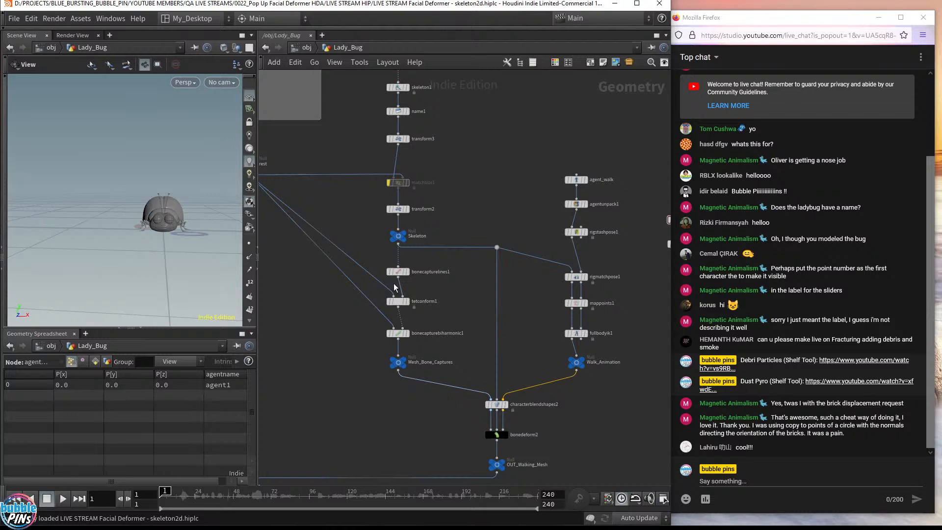
pyautogui.scroll(-3, 449, 296)
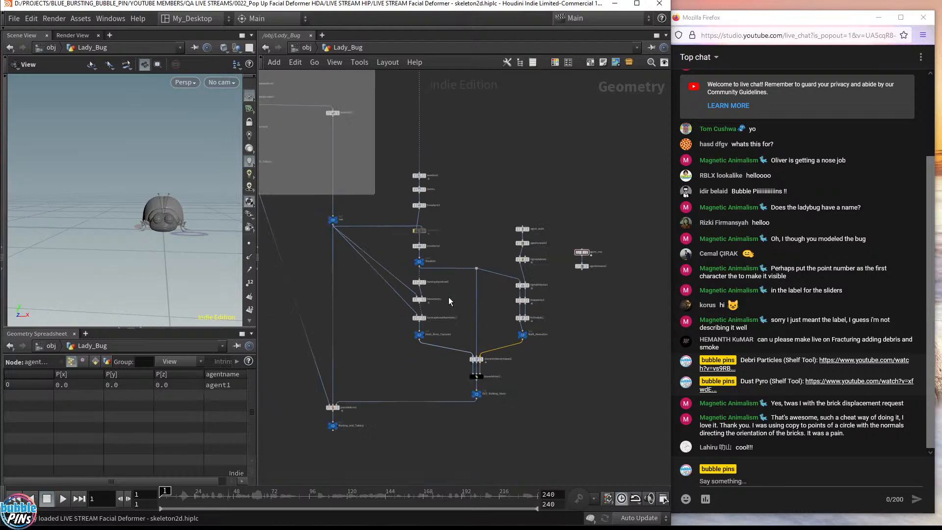
pyautogui.moveTo(472, 144); pyautogui.dragTo(573, 290, button='middle')
pyautogui.scroll(3, 486, 243)
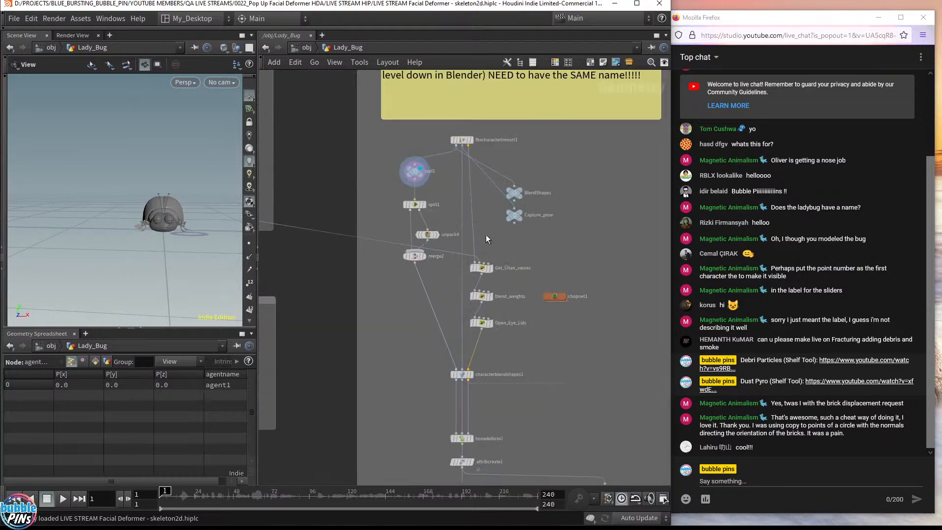
# Step: Select the fbxcharacterimport1 node, show its parameters over the network, and narrow that parameter overlay to uncover the nodes
pyautogui.scroll(2, 511, 154)
pyautogui.moveTo(517, 153); pyautogui.dragTo(526, 197, button='middle')
pyautogui.moveTo(517, 202); pyautogui.dragTo(402, 162)
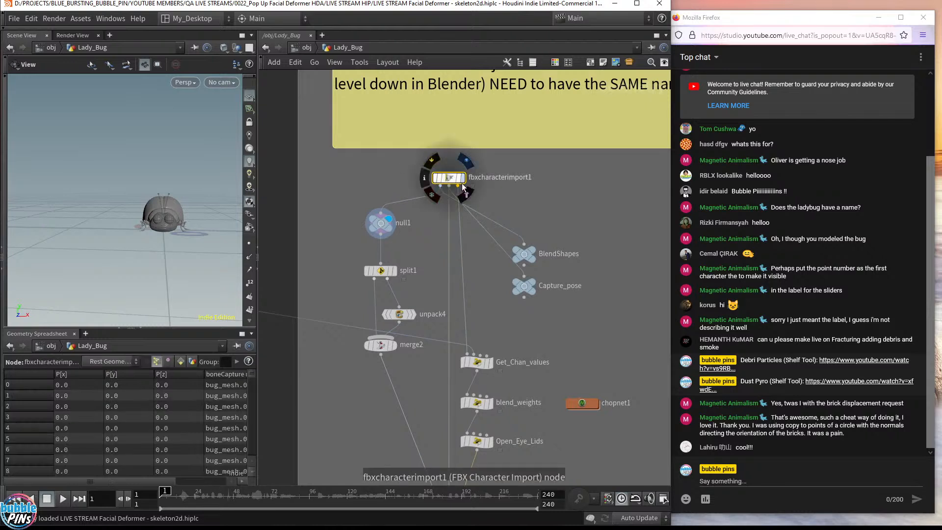
pyautogui.press('p')
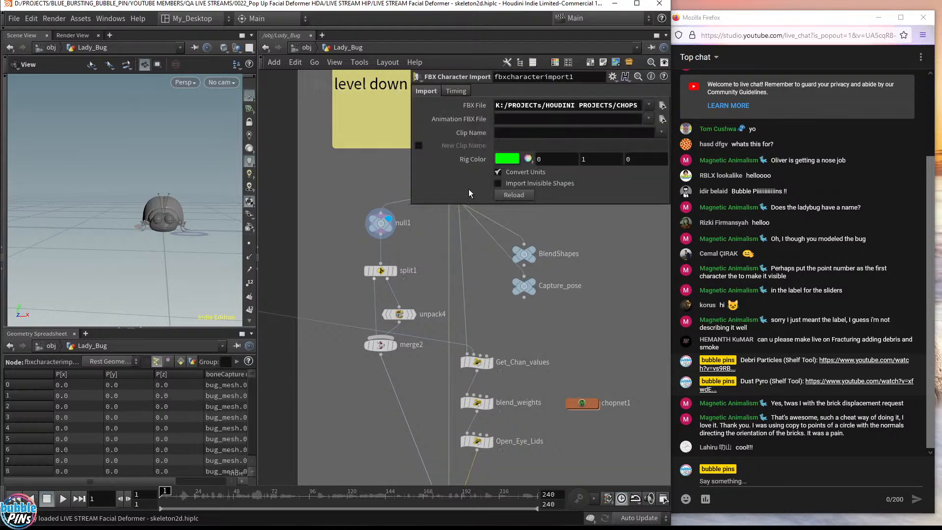
pyautogui.moveTo(413, 204); pyautogui.dragTo(499, 200)
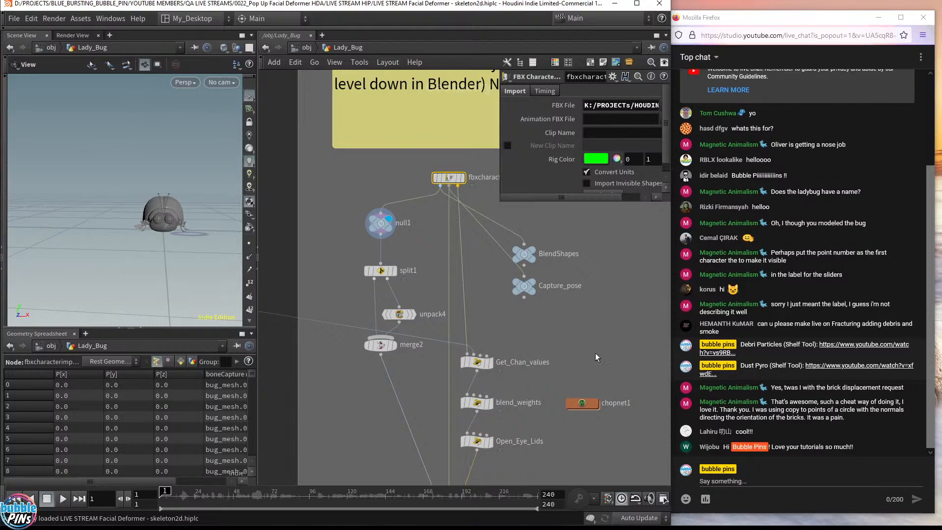
# Step: Examine the skeleton, Mesh_Bone_Captures and agent_walk branches feeding characterblendshapes2 in the Lady_Bug network
pyautogui.scroll(-5, 603, 361)
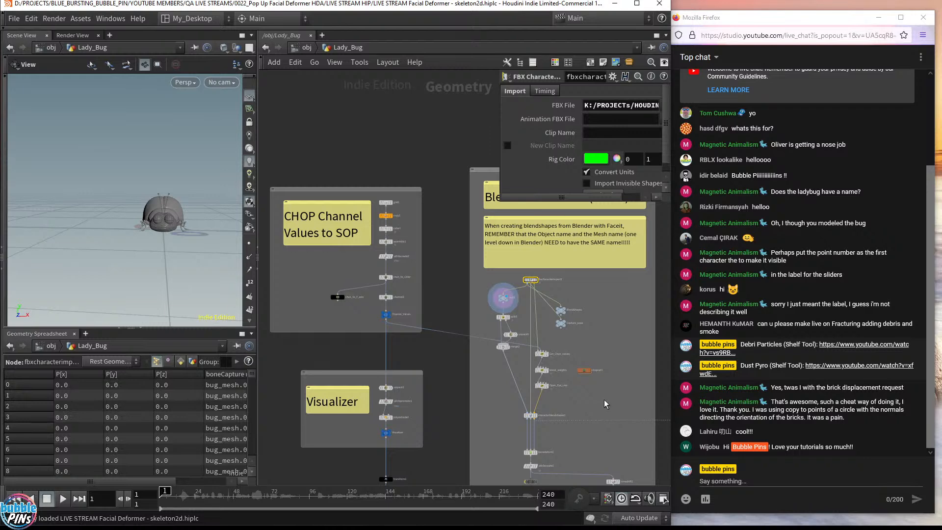
pyautogui.moveTo(629, 397); pyautogui.dragTo(414, 105, button='middle')
pyautogui.moveTo(587, 304); pyautogui.dragTo(528, 235, button='middle')
pyautogui.scroll(4, 524, 263)
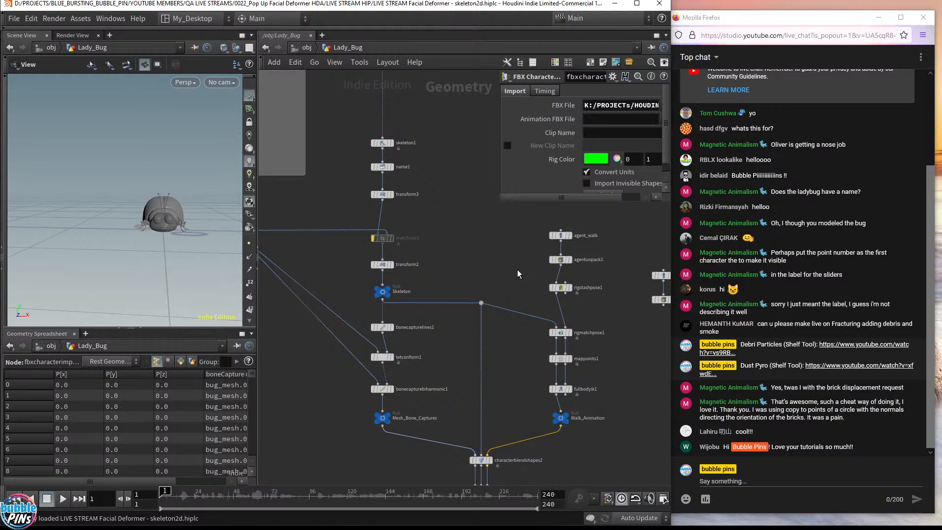
# Step: View the ladybug model close up from a three-quarter angle, and highlight the newest live chat message about the tutorials
pyautogui.moveTo(150, 227); pyautogui.dragTo(118, 231)
pyautogui.moveTo(118, 232); pyautogui.dragTo(146, 233, button='middle')
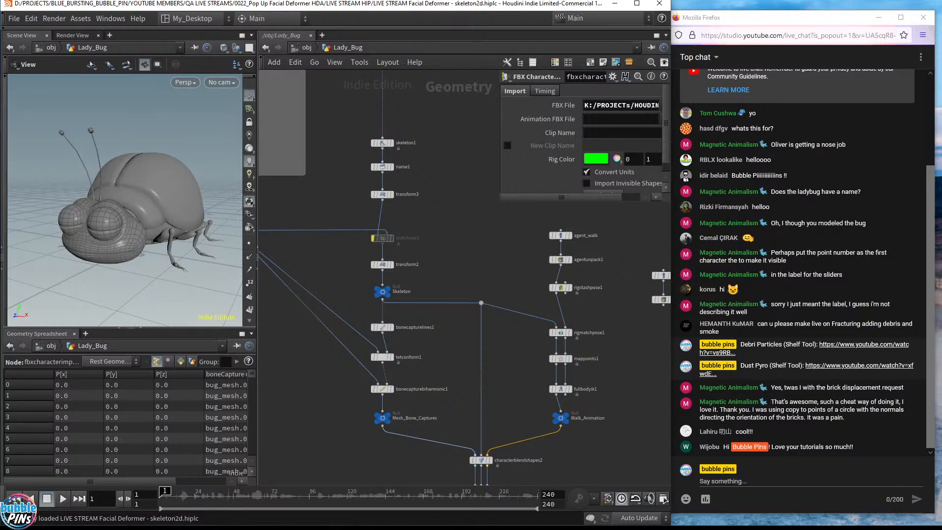
pyautogui.moveTo(773, 447); pyautogui.dragTo(906, 444)
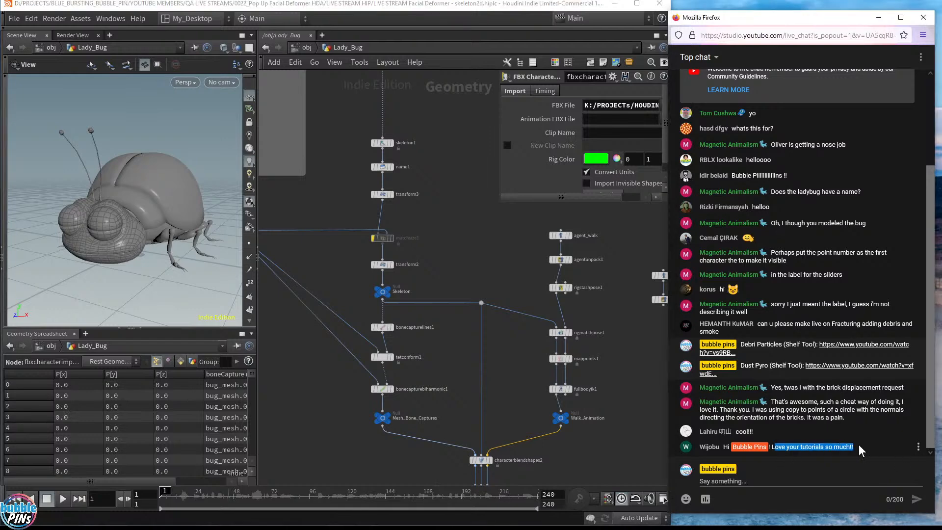